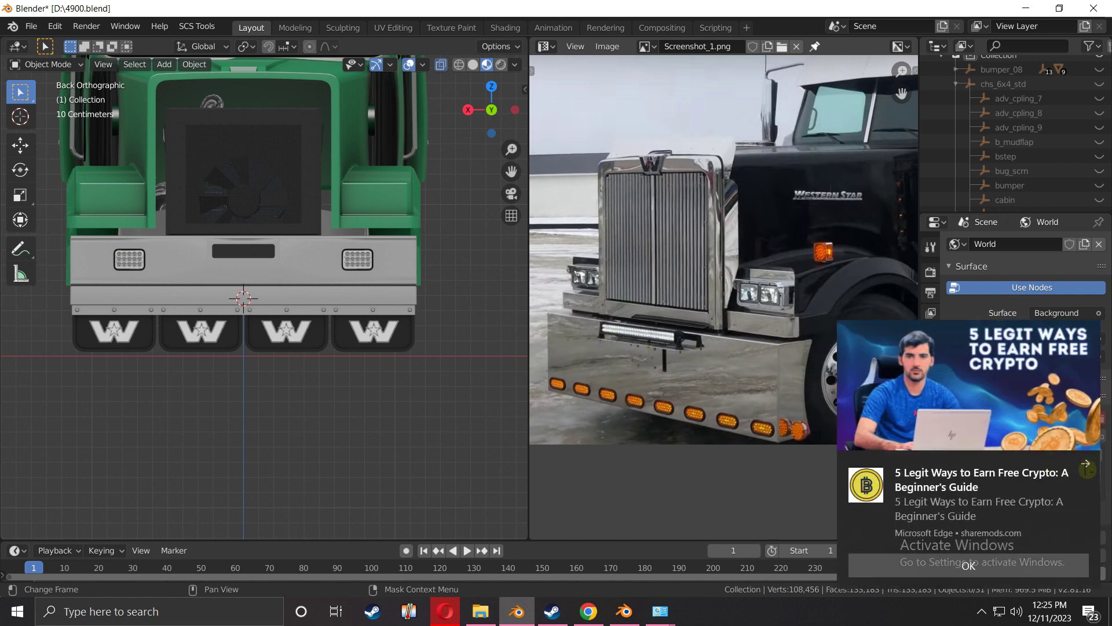
Dismiss the three browser pop-up notifications covering the workspace
click(1087, 466)
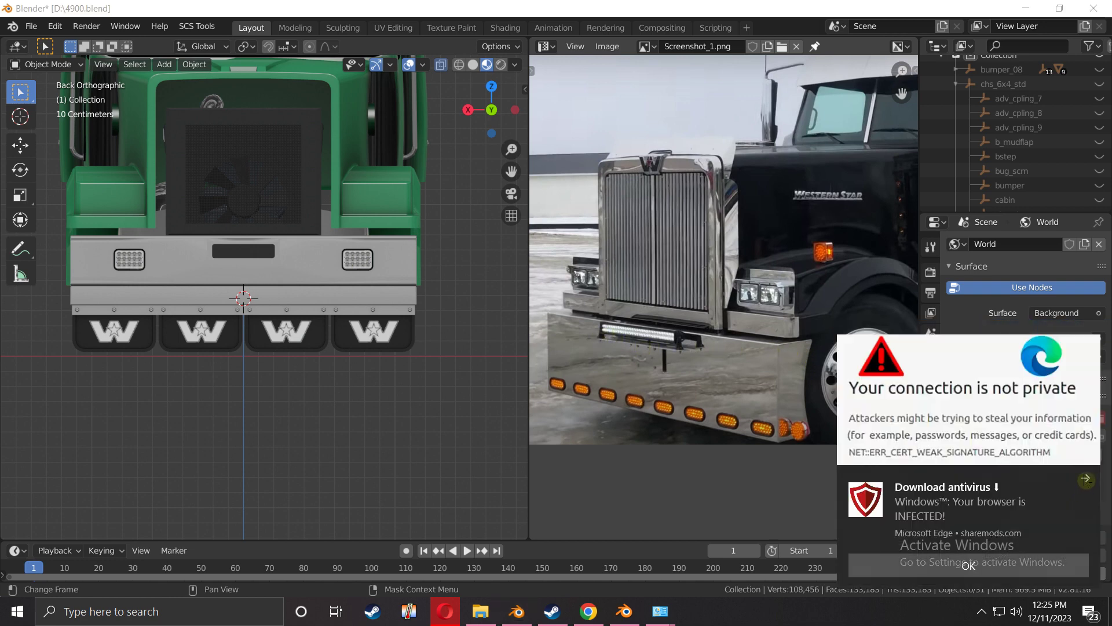
click(1086, 480)
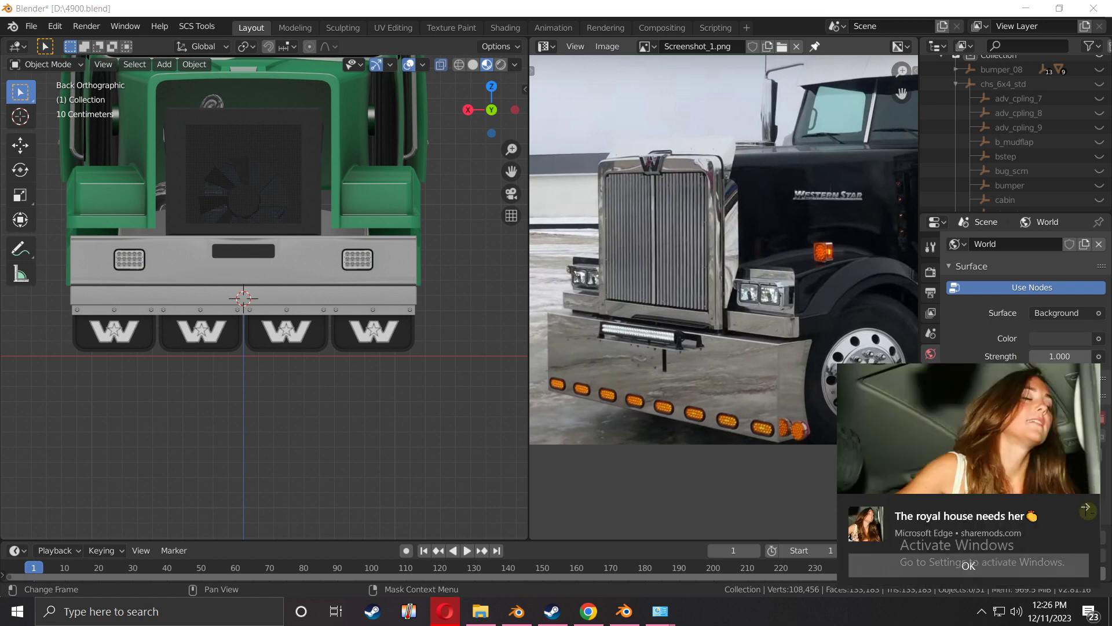
click(1093, 515)
click(694, 389)
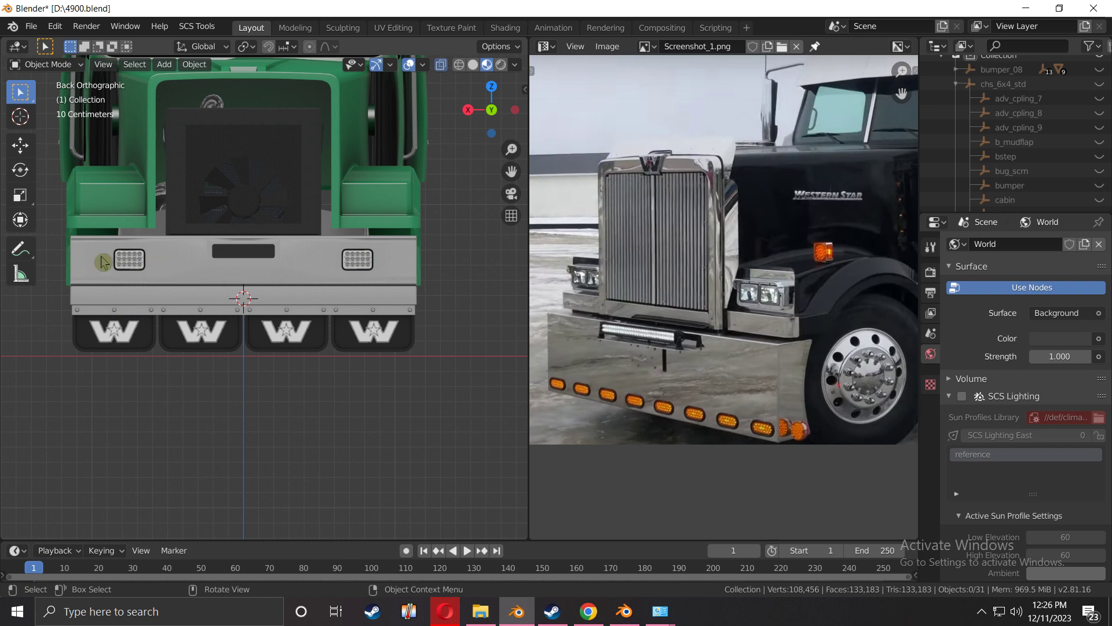
Add a mesh cube at the 3D cursor and scale it down uniformly to a small block in front of the bumper's centre
key(shift+a)
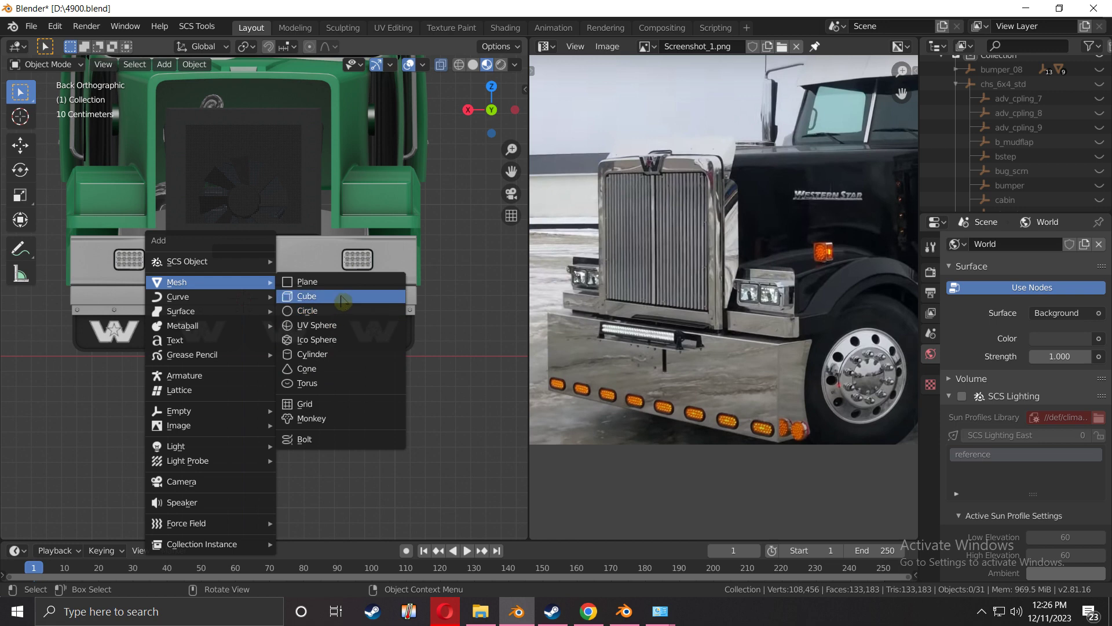
click(342, 299)
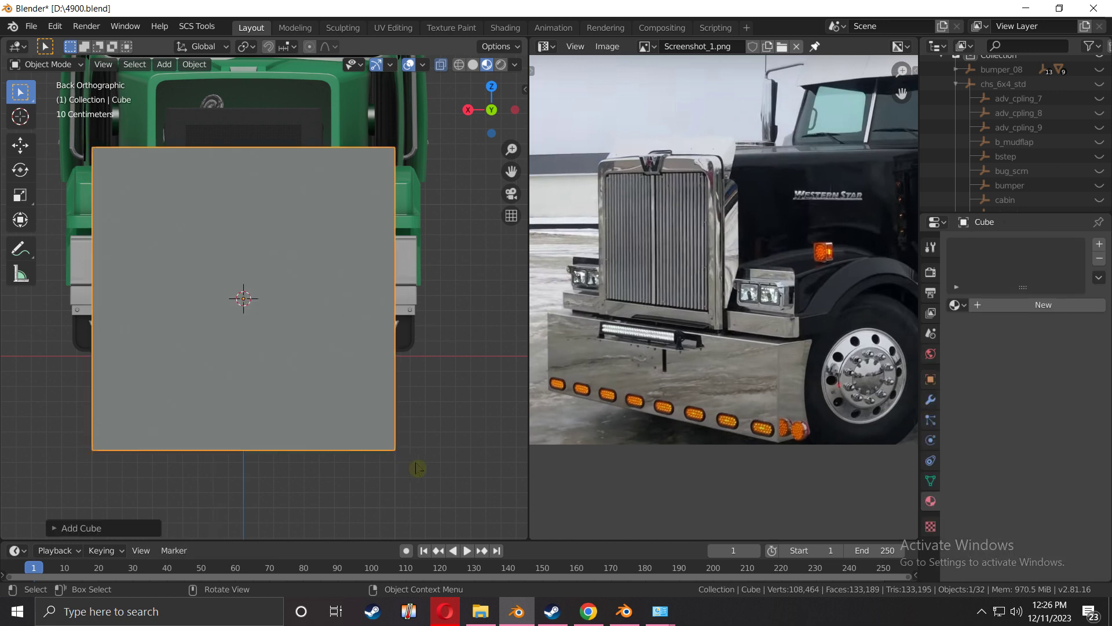
key(s)
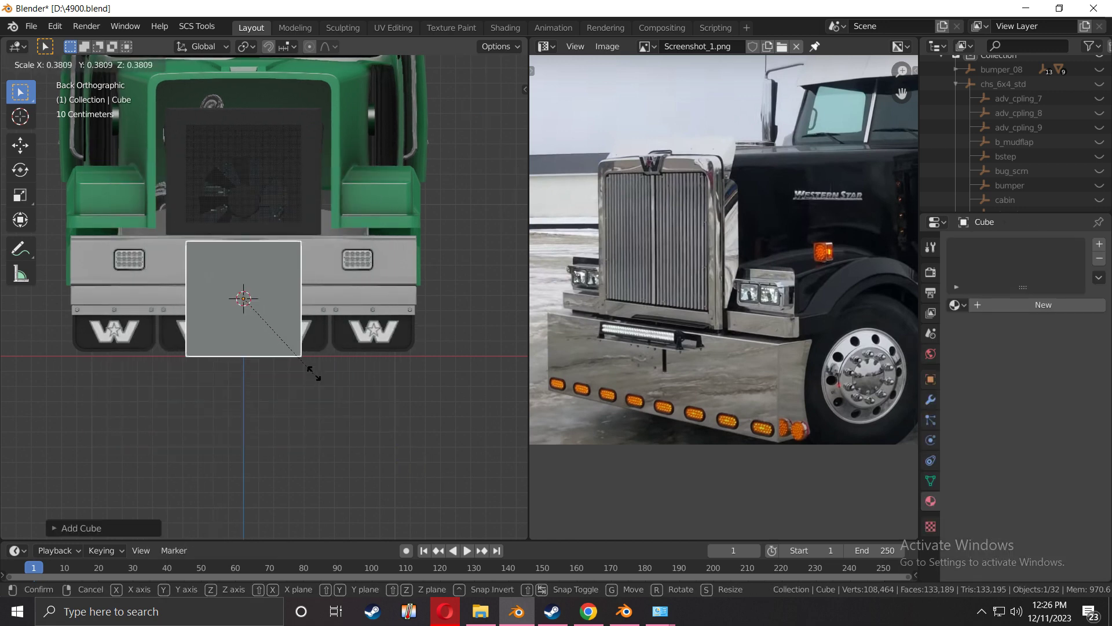
click(290, 385)
scroll(289, 385, up, 7)
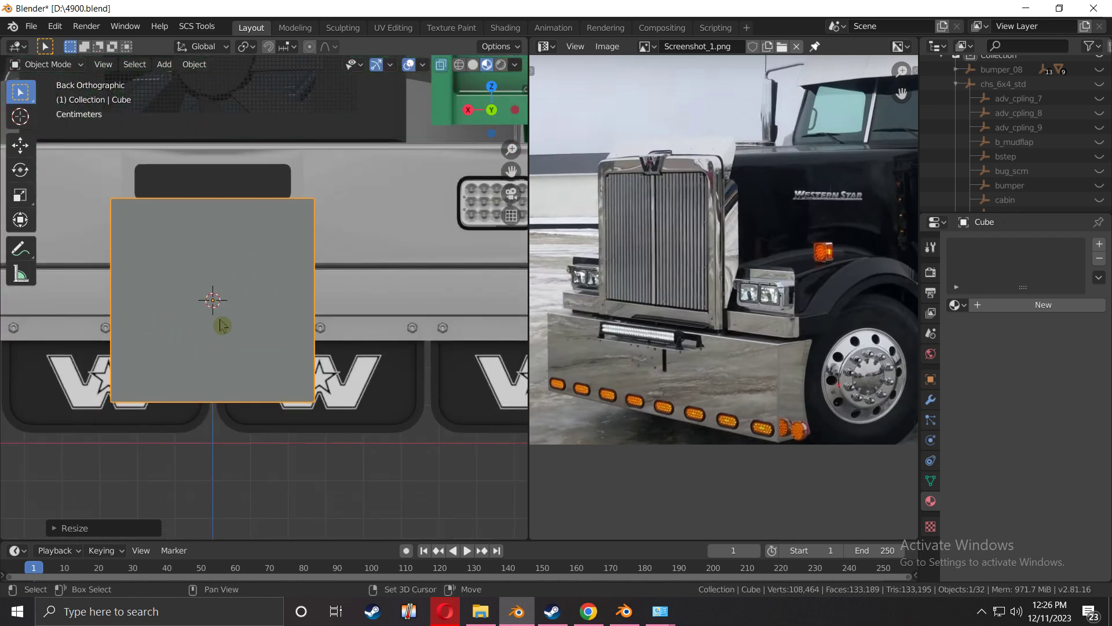
Move the cube about 0.14 m up along Z so its top aligns with the truck bumper's upper edge
key(g)
key(z)
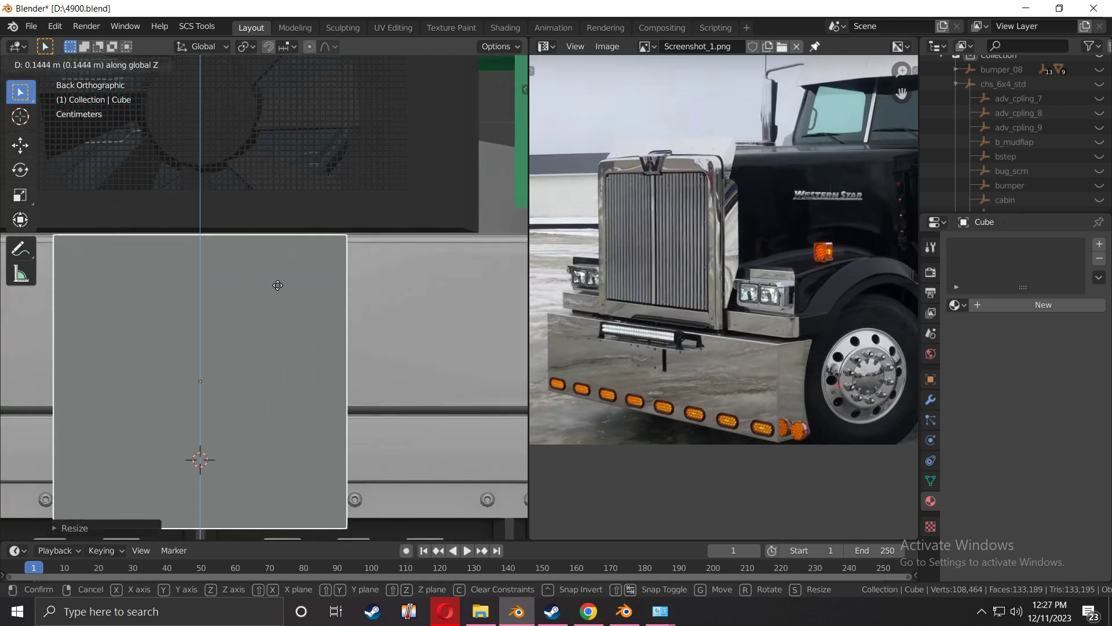
click(288, 336)
scroll(293, 351, down, 4)
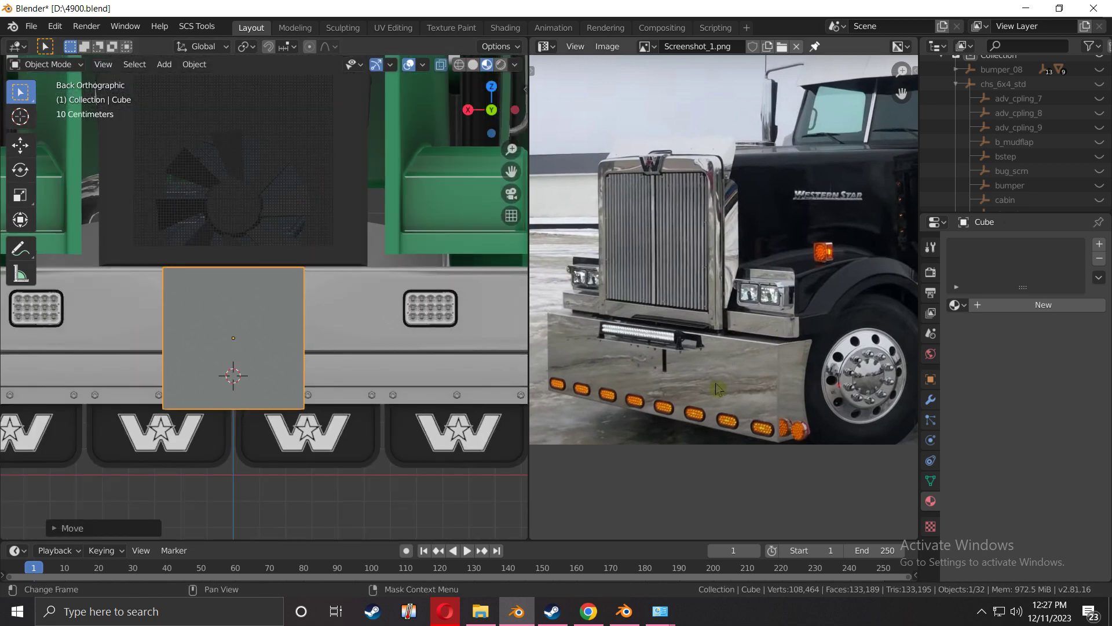
scroll(232, 394, down, 1)
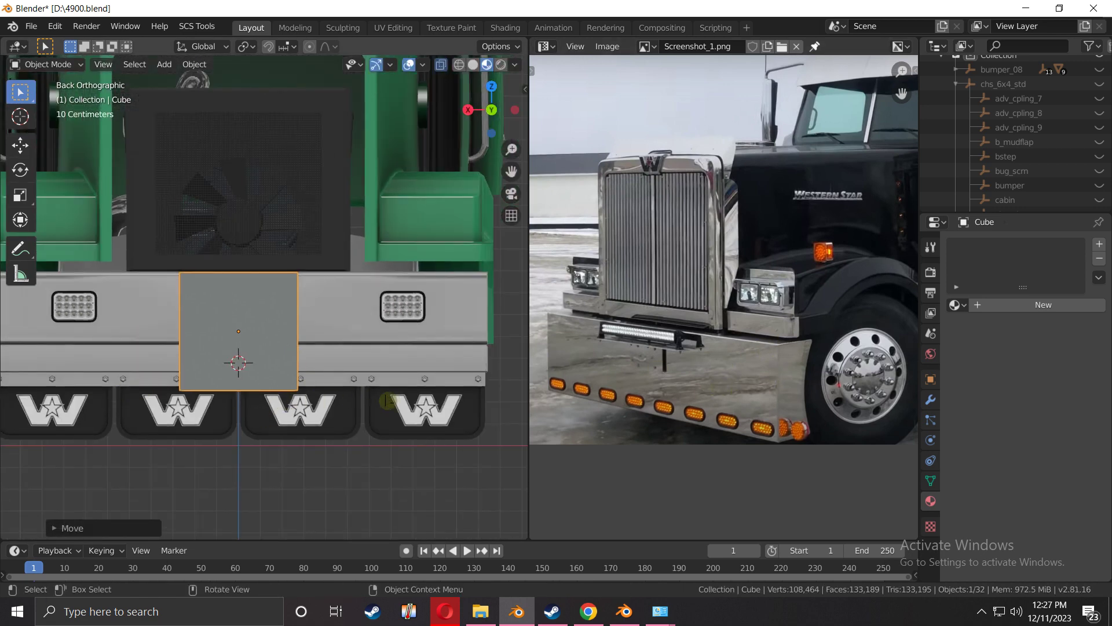
scroll(666, 406, down, 1)
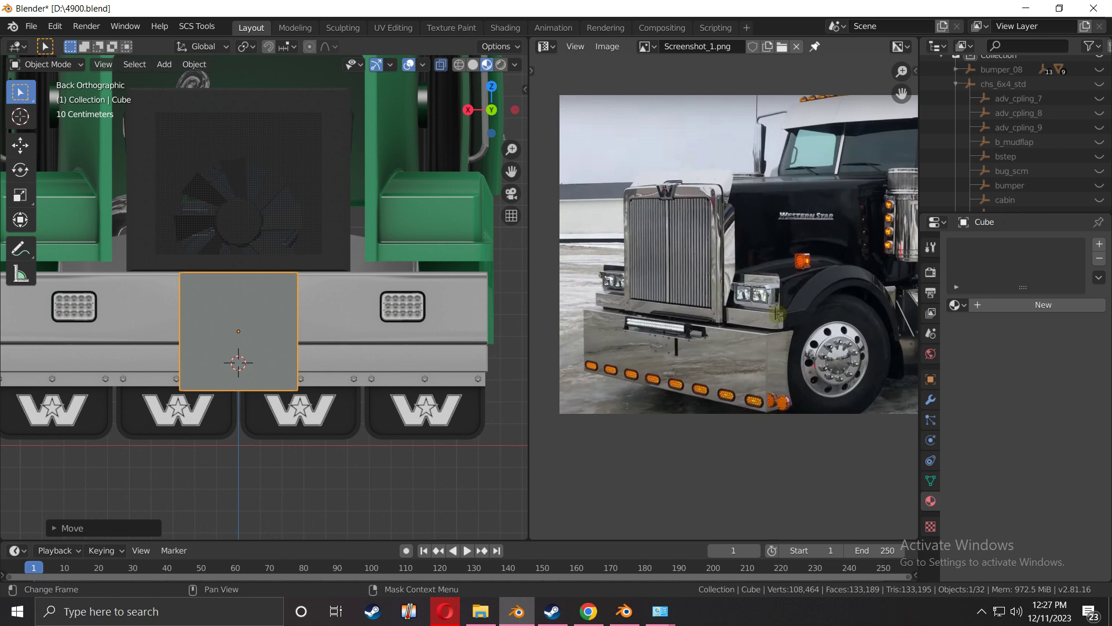
scroll(396, 403, down, 2)
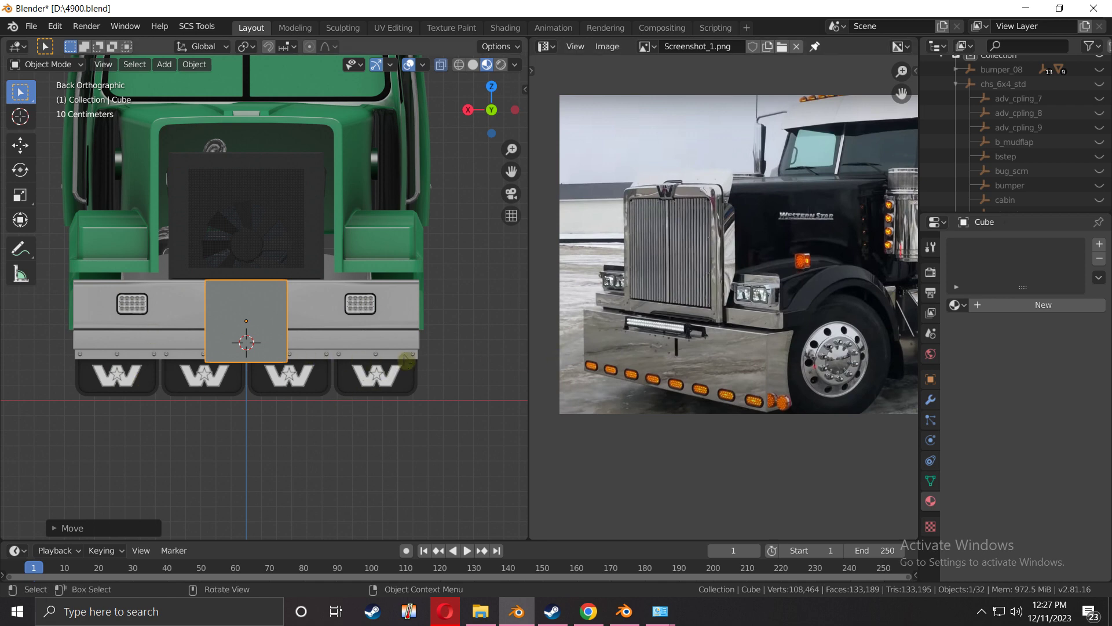
scroll(296, 391, up, 2)
Lower the cube's four bottom vertices along Z until they sit slightly below the existing bumper's lower edge
key(Tab)
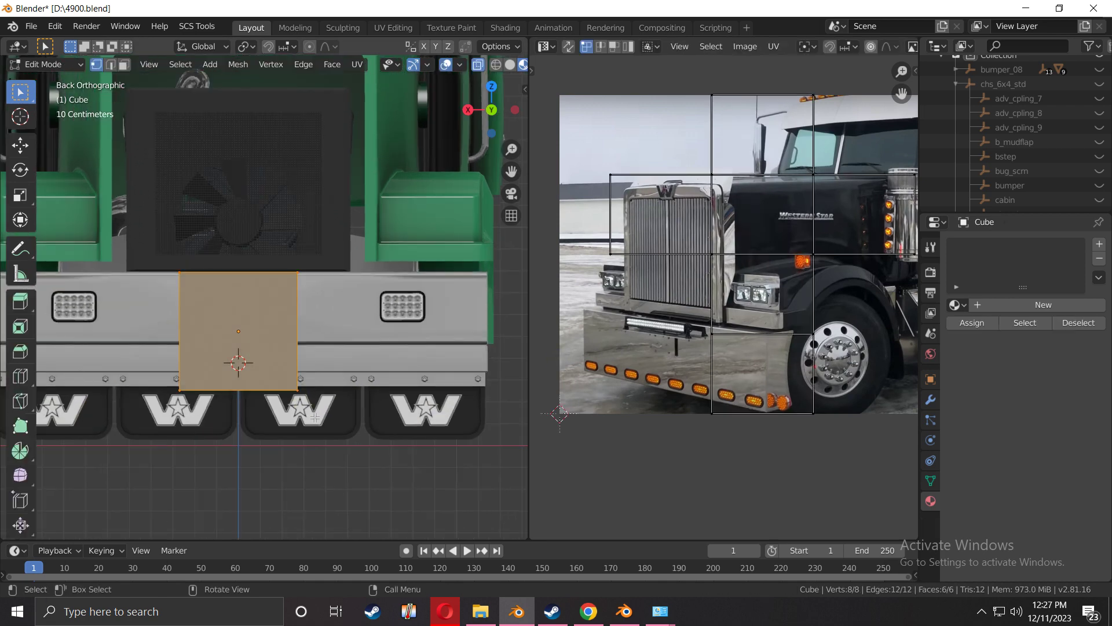
click(327, 363)
drag(342, 358, 124, 446)
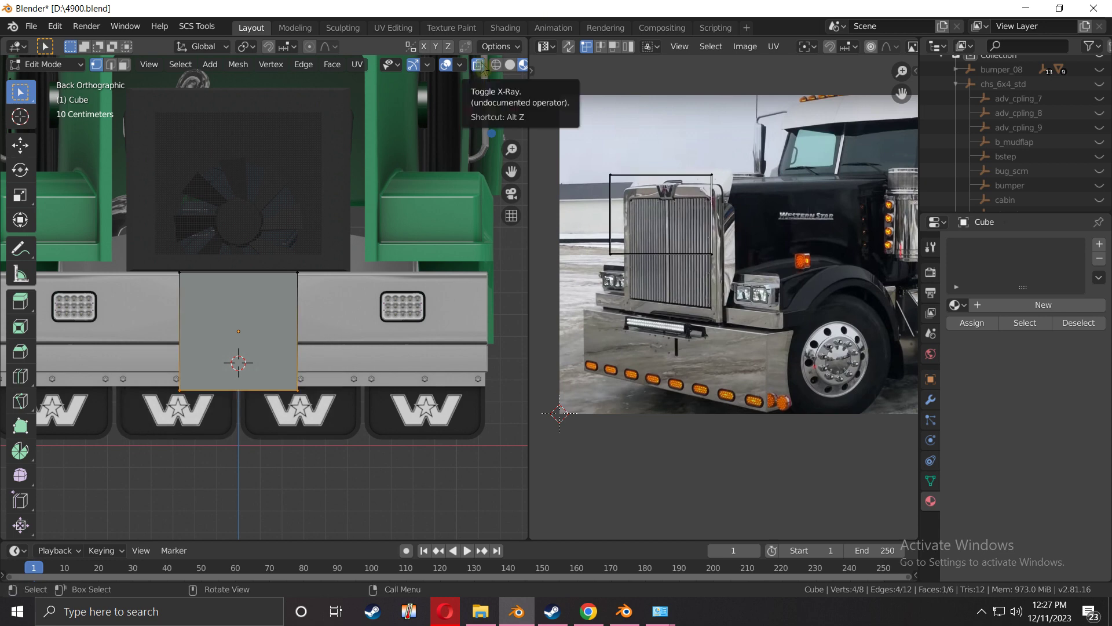
key(b)
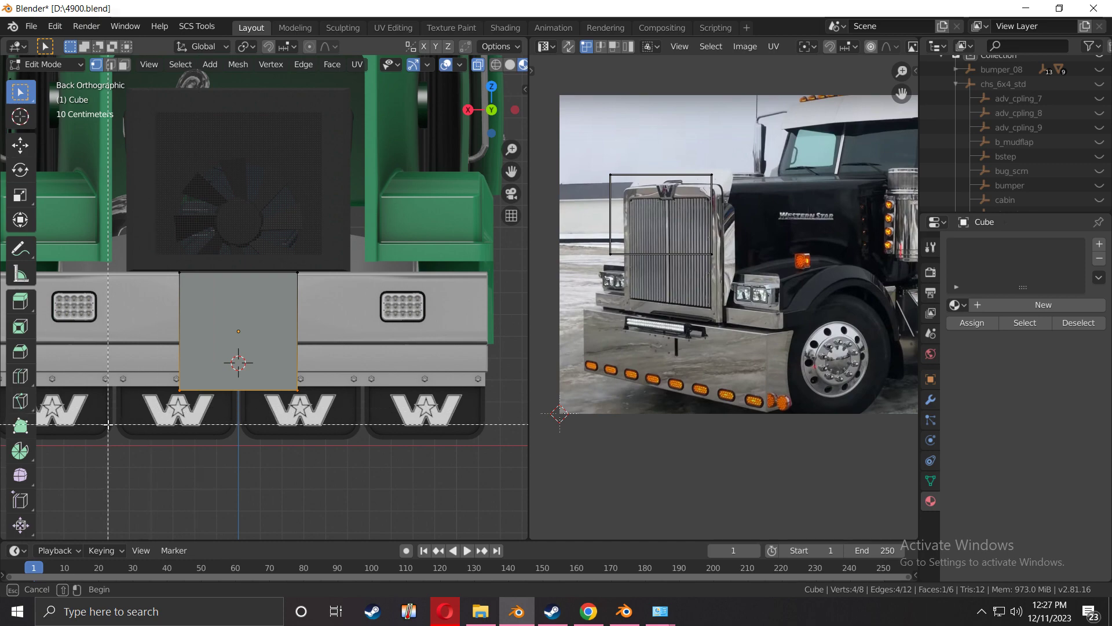
drag(108, 425, 217, 402)
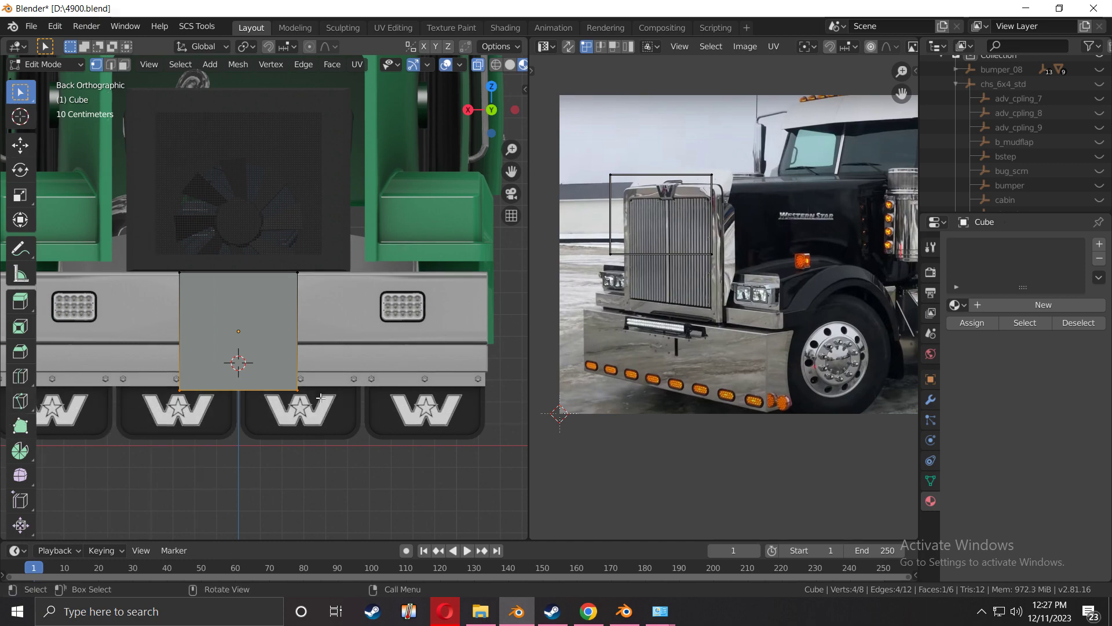
middle_drag(321, 398, 390, 382)
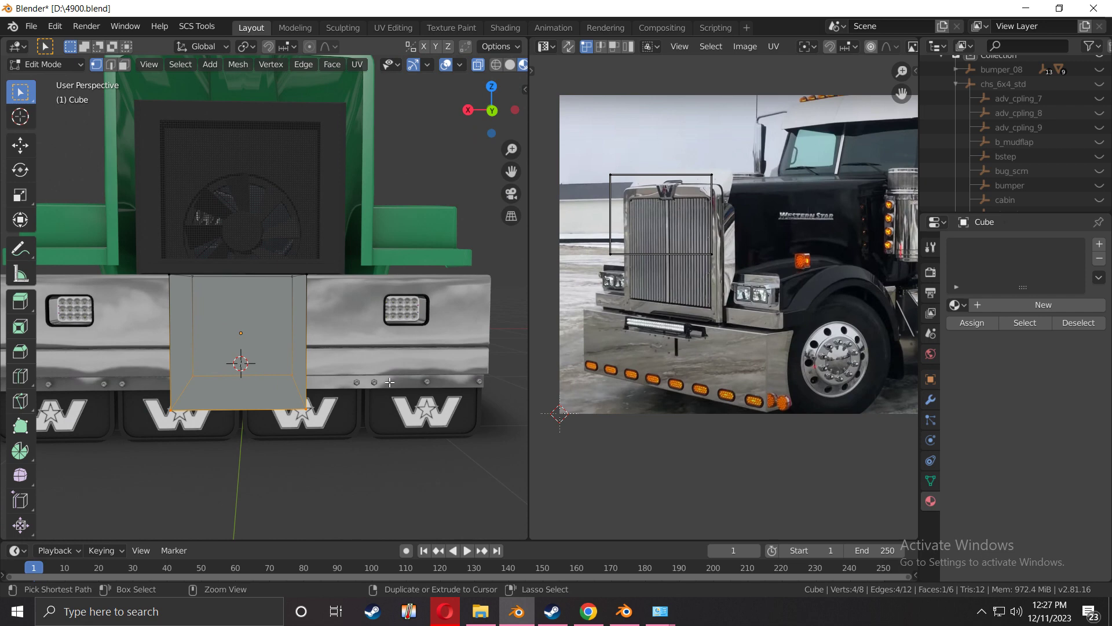
key(ctrl+KP_1)
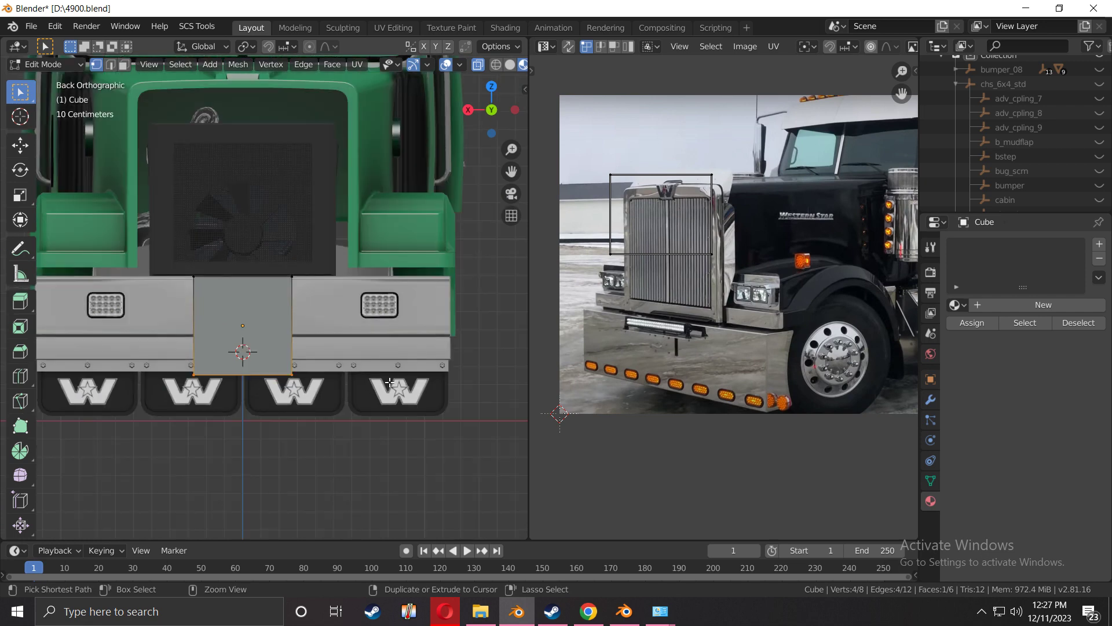
key(g)
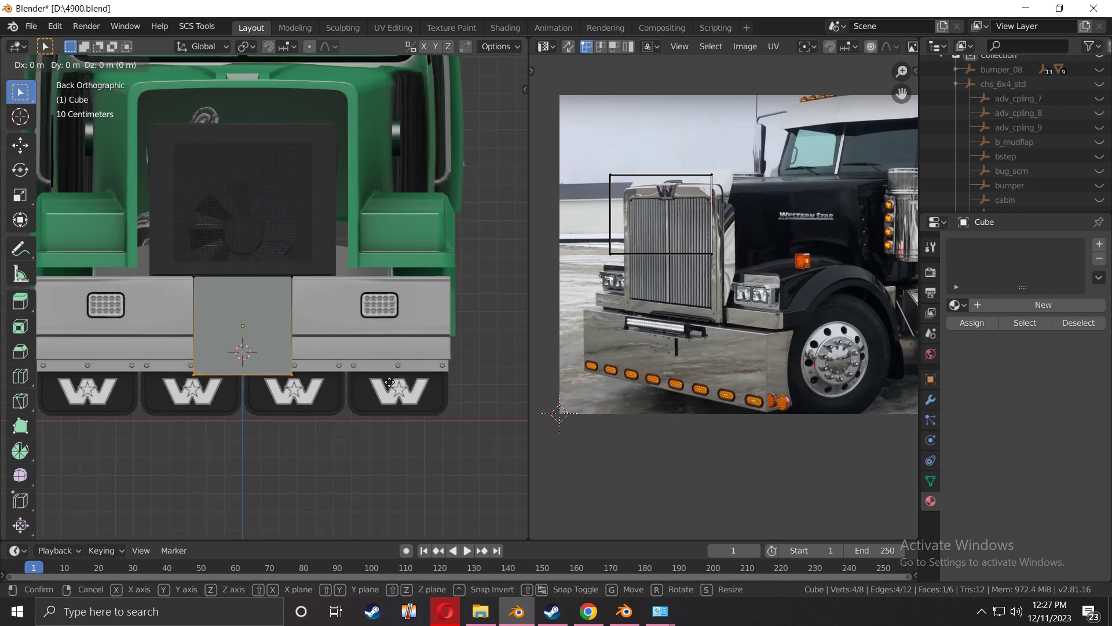
key(z)
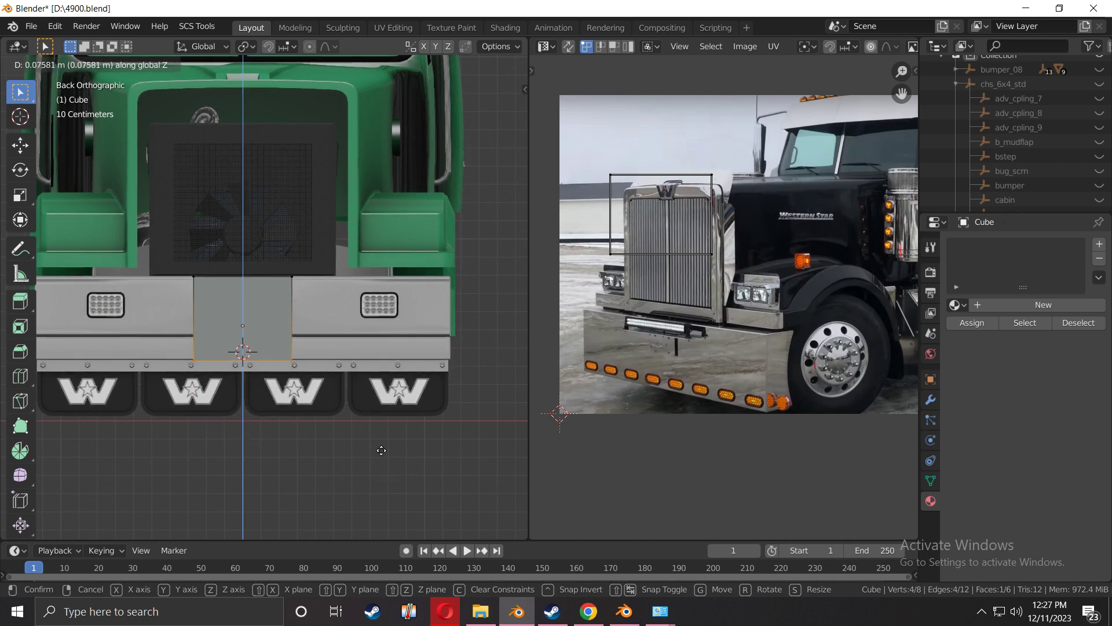
click(392, 139)
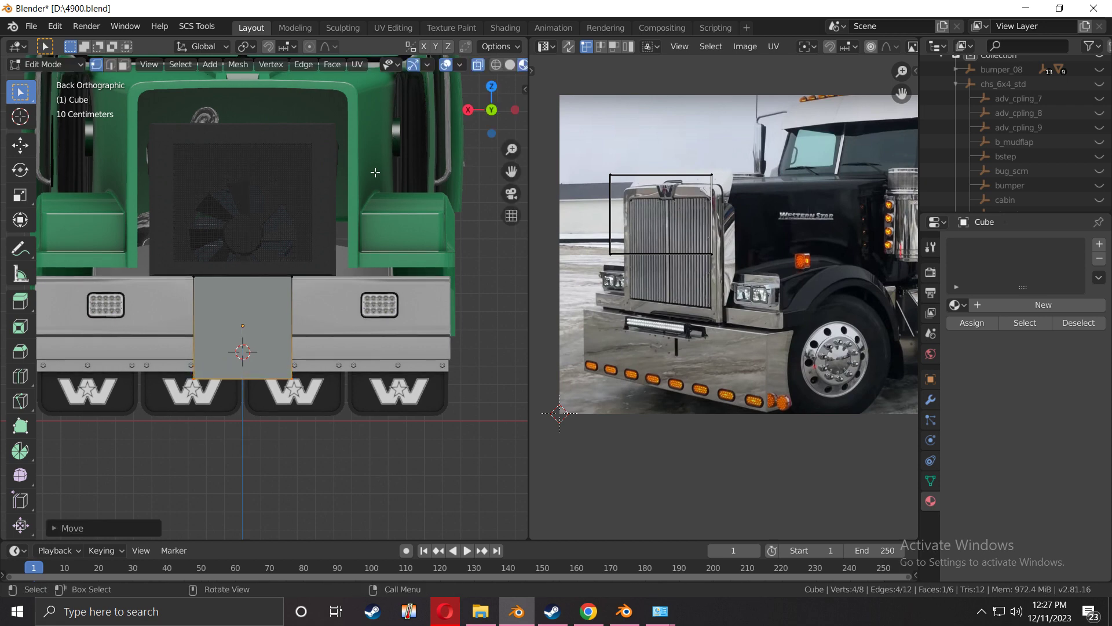
key(g)
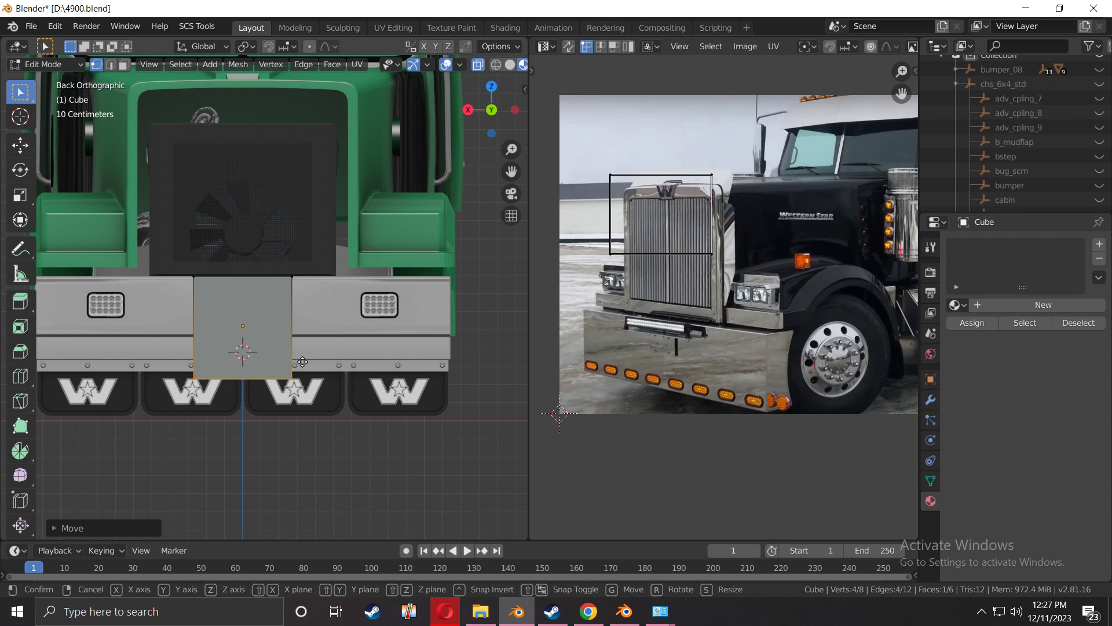
key(z)
click(290, 405)
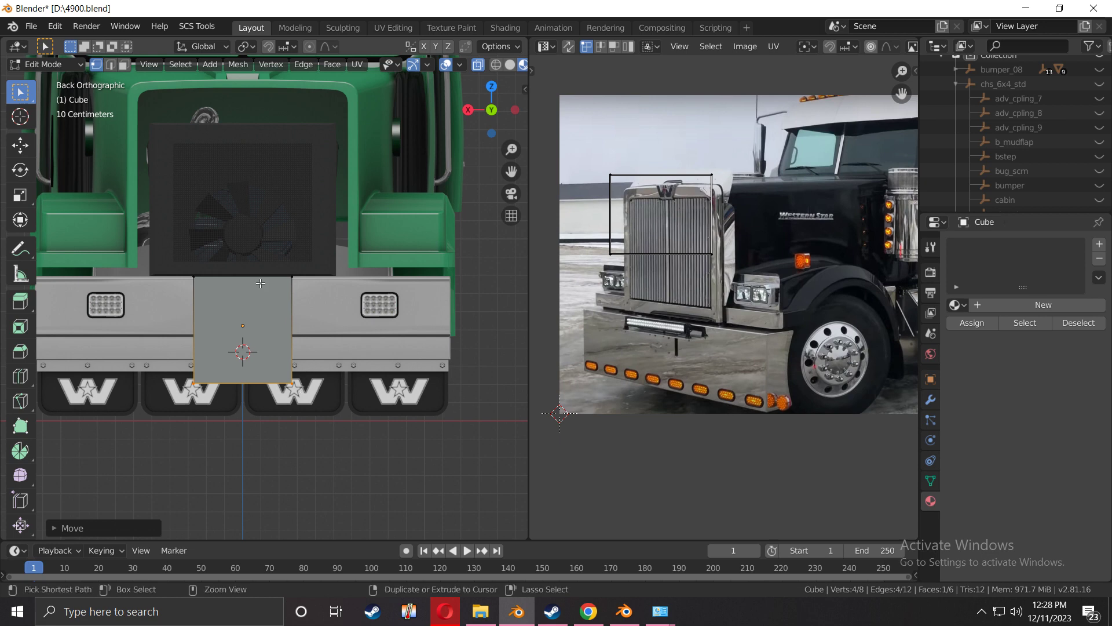
Add one vertical loop cut exactly through the middle of the cube
key(ctrl+r)
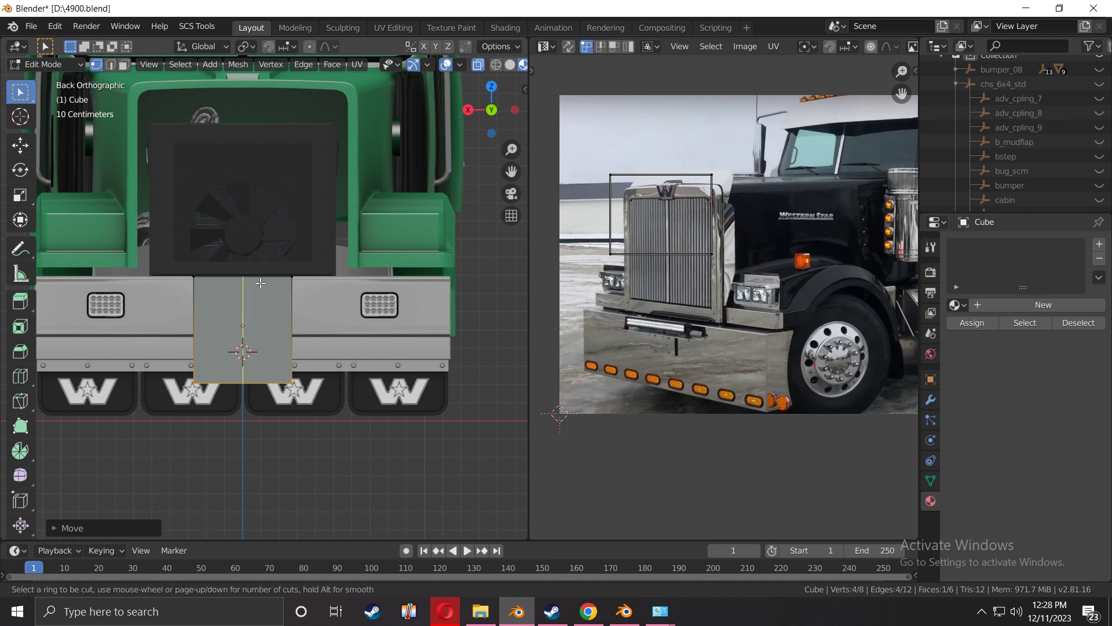
click(260, 284)
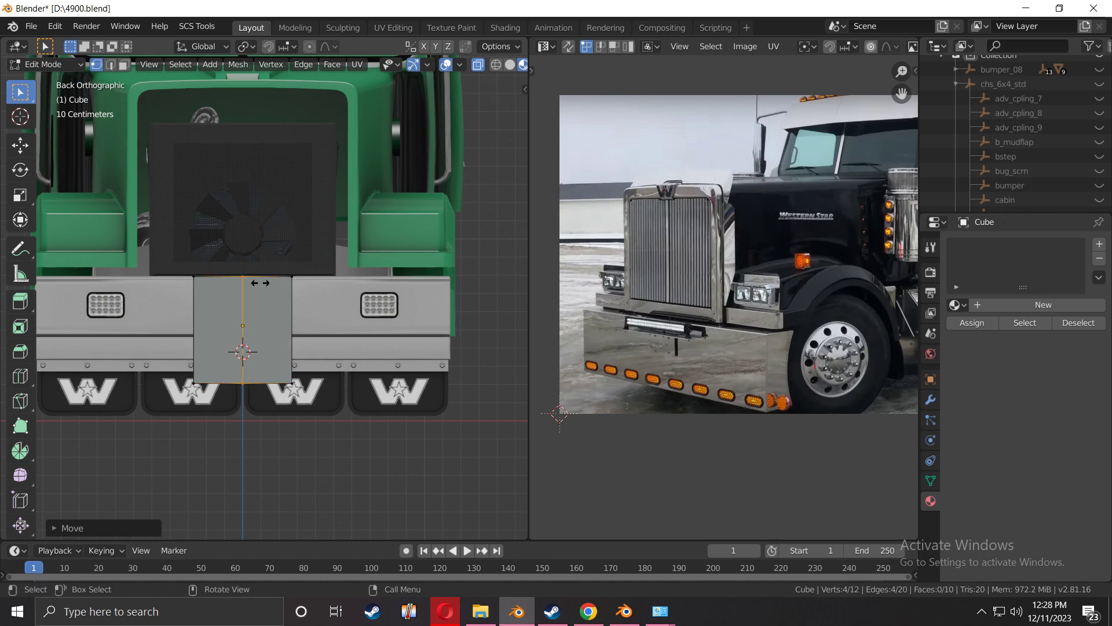
right_click(260, 283)
Delete the outer vertices on the cube's positive X side so only the opposite half remains
click(278, 375)
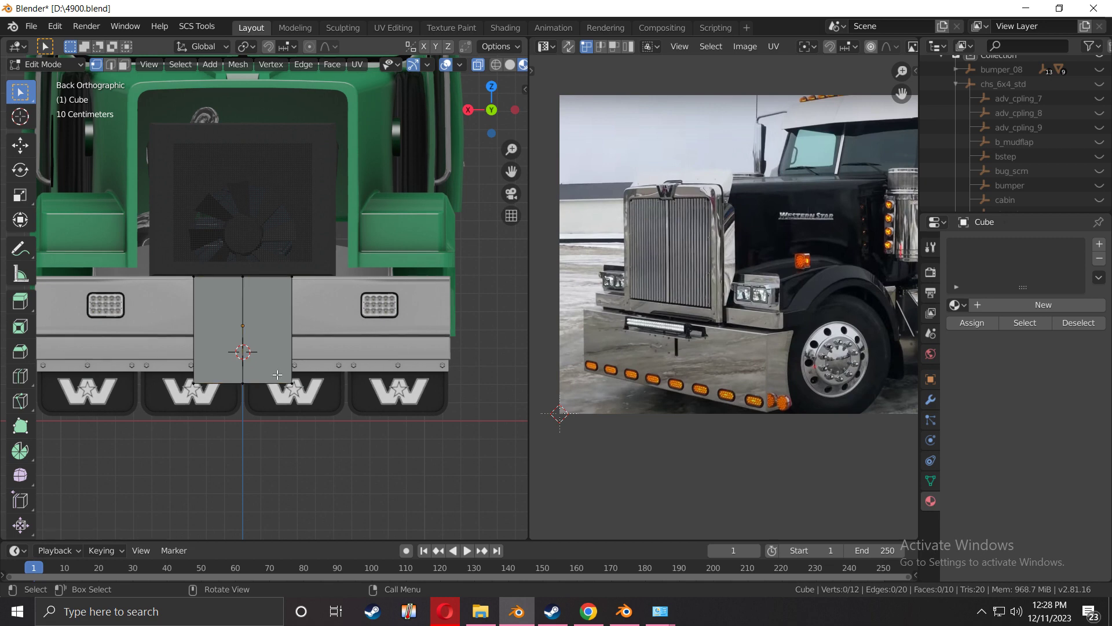
key(b)
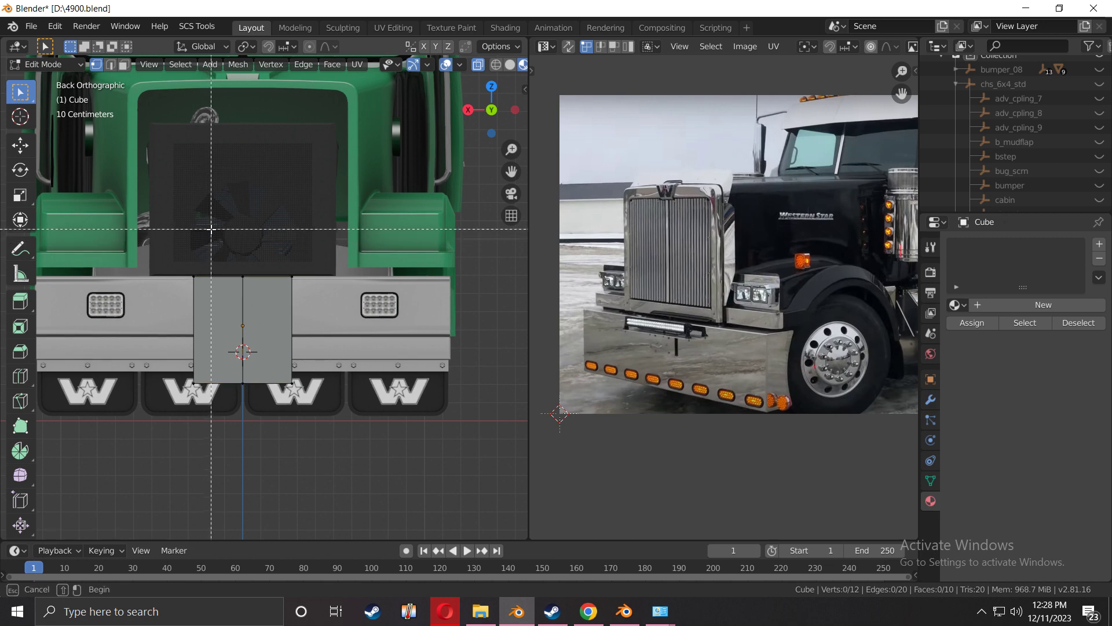
drag(212, 229, 165, 429)
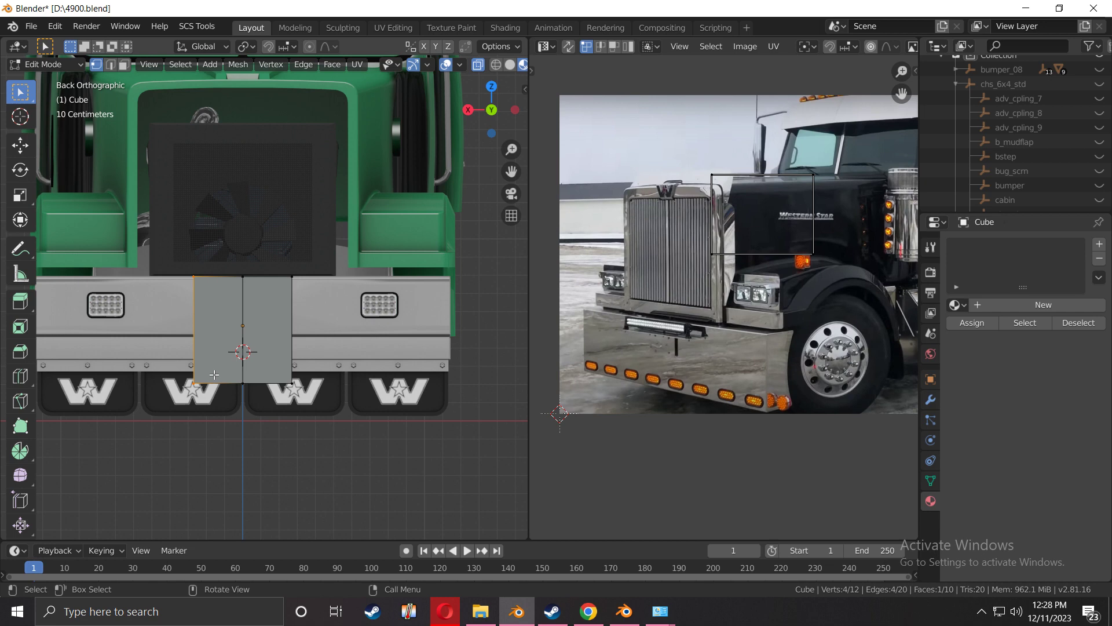
key(x)
click(168, 374)
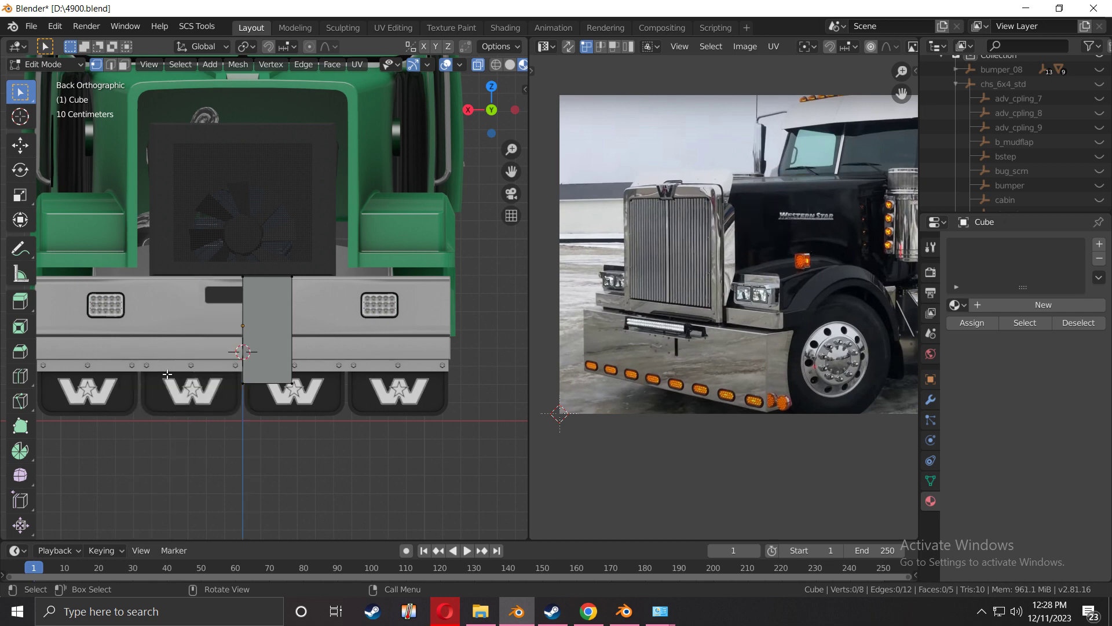
Add a Mirror modifier on the X axis to the remaining half of the cube
key(Tab)
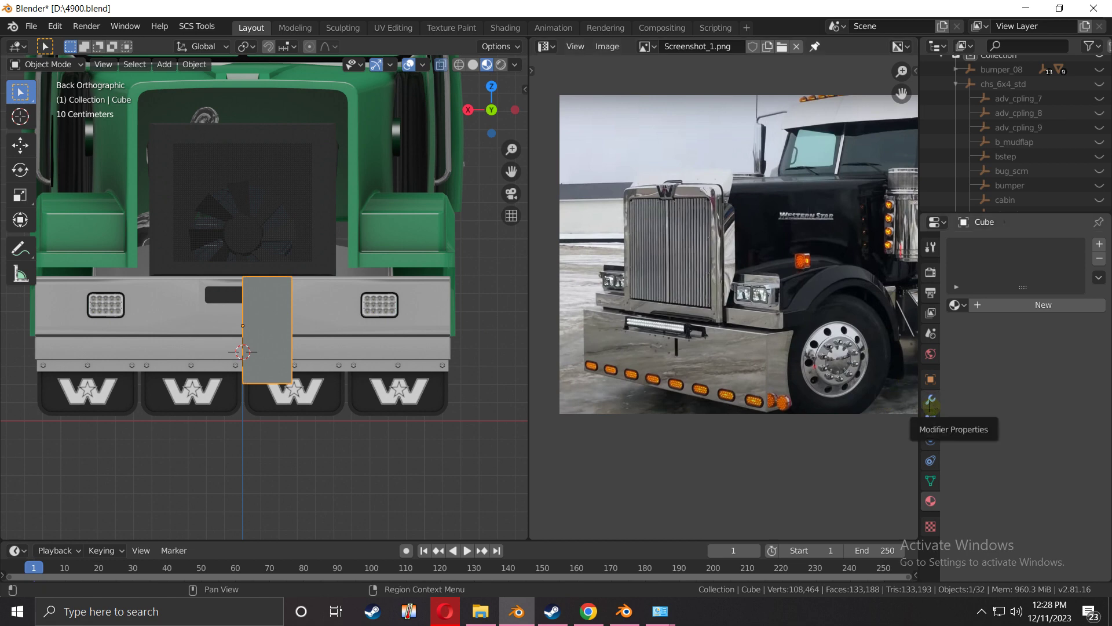
click(931, 403)
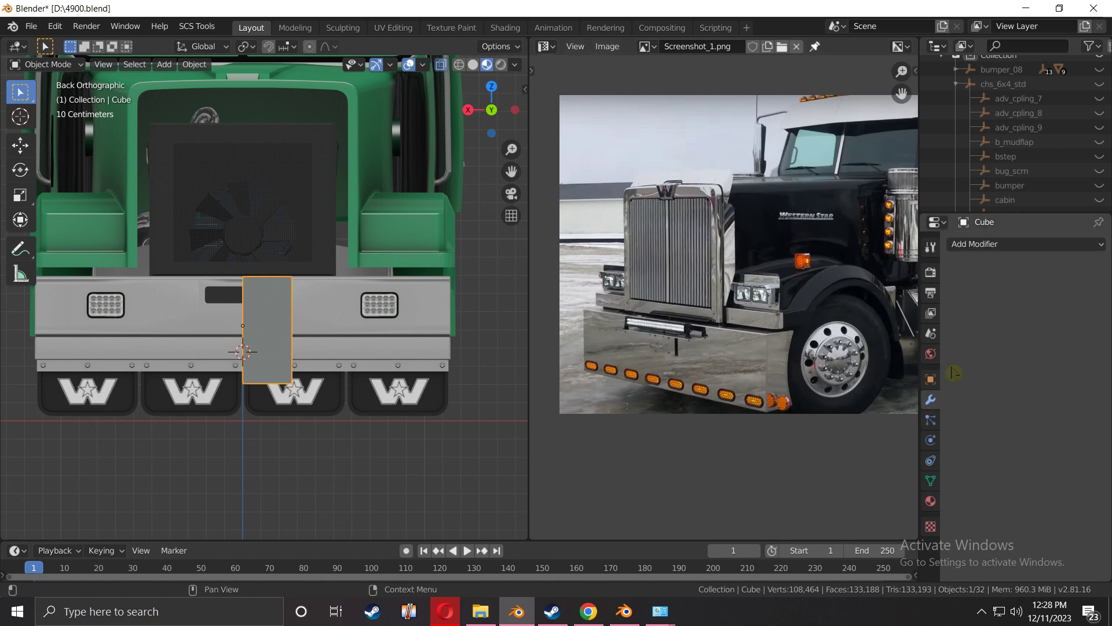
click(1004, 244)
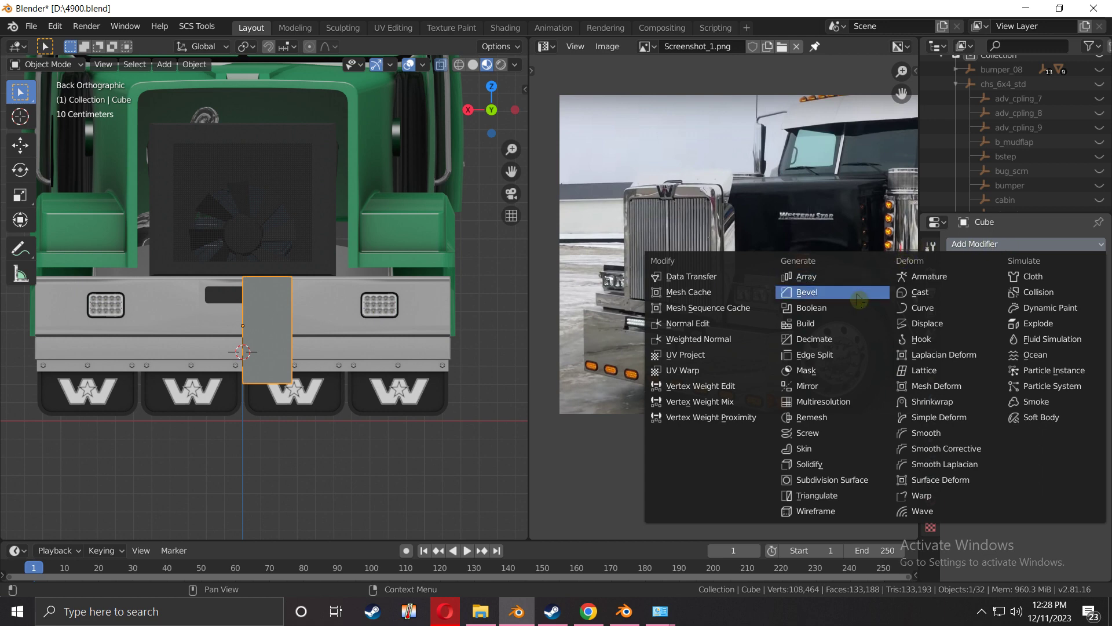
click(823, 386)
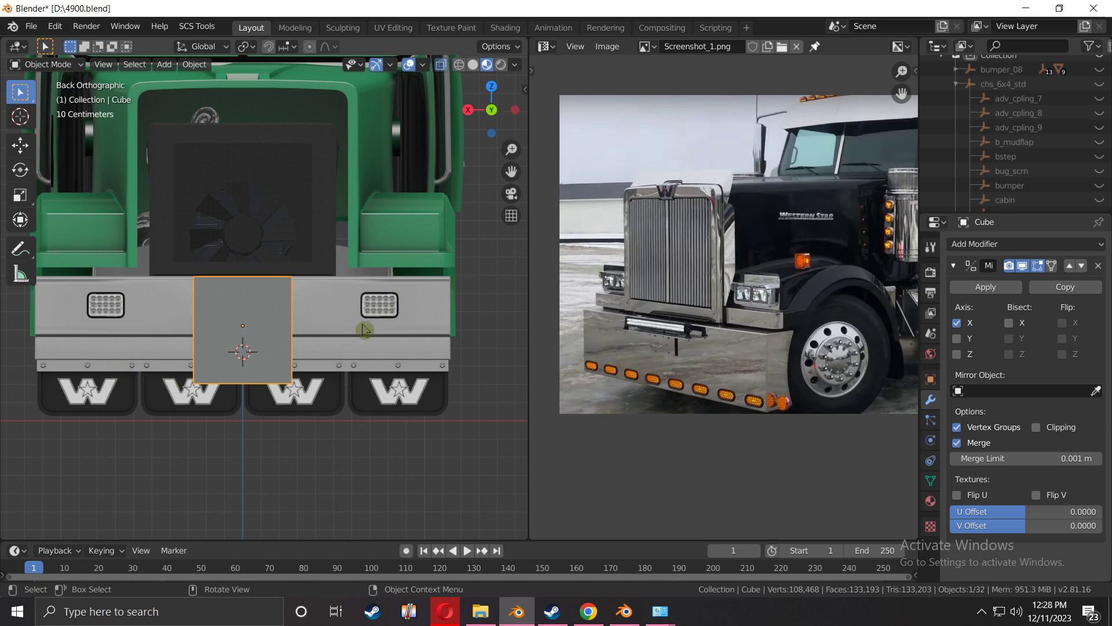
Move the cube half's outer vertices along X until they line up with the outer end of the existing bumper
key(Tab)
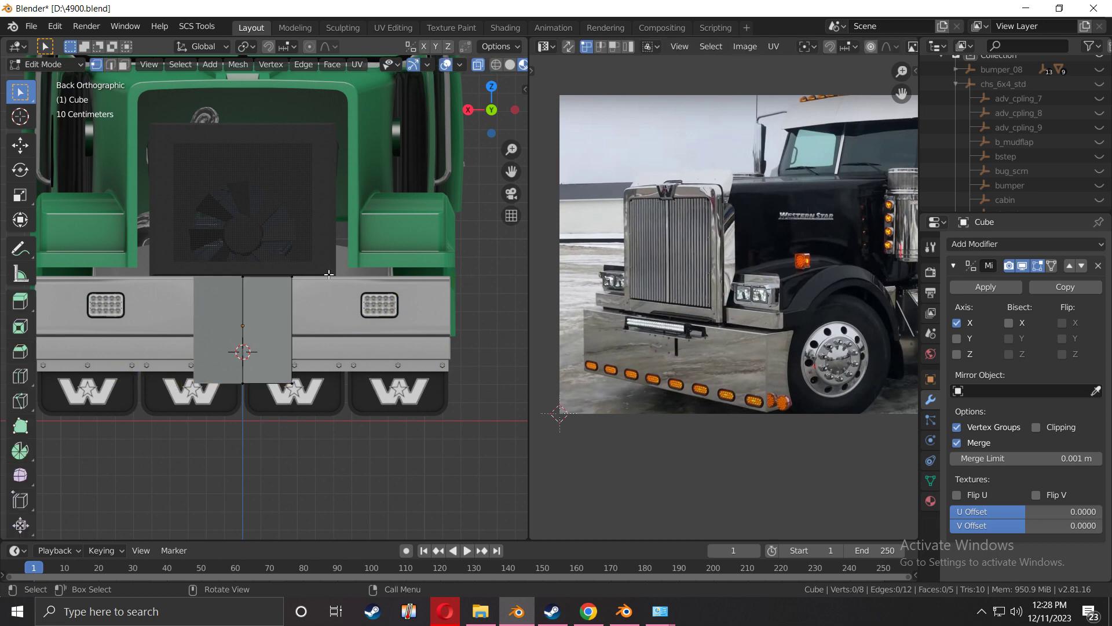
drag(334, 232, 265, 452)
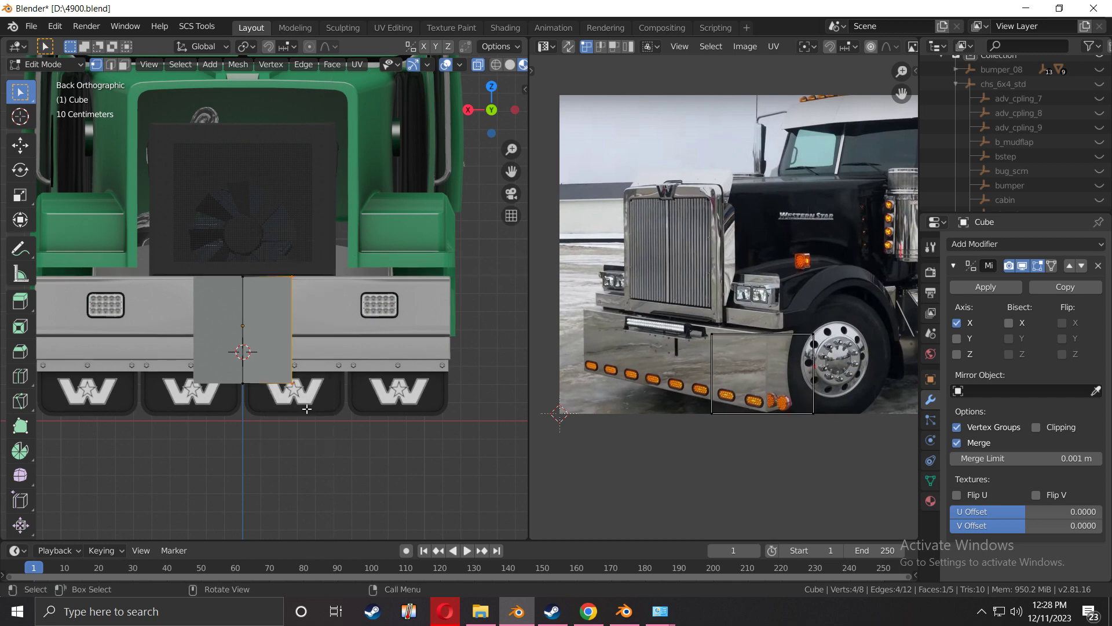
scroll(382, 368, up, 5)
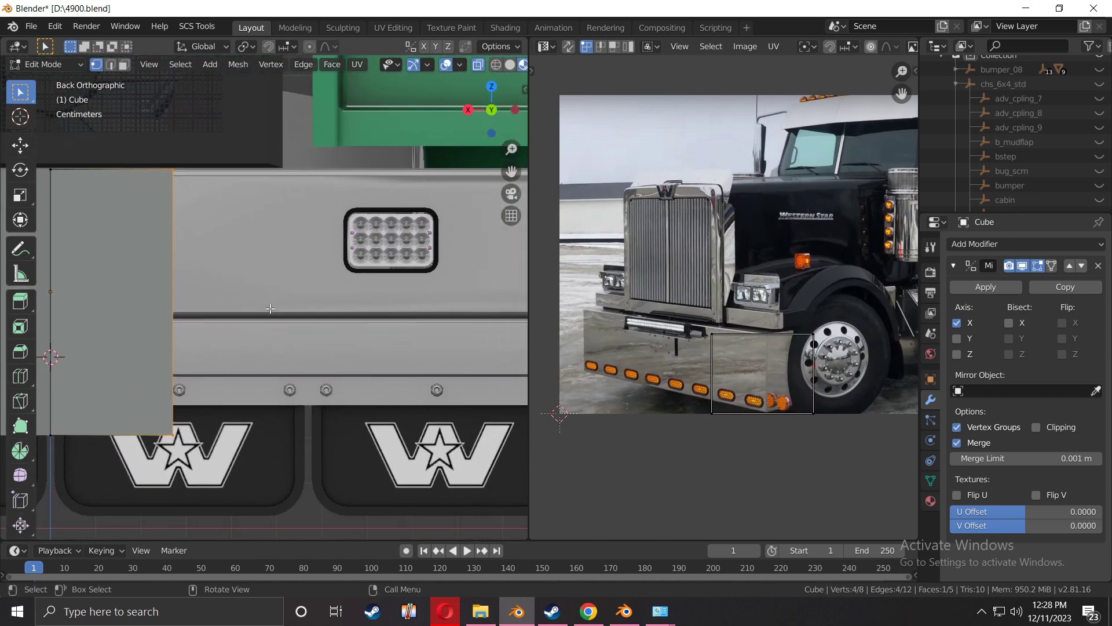
scroll(339, 318, down, 2)
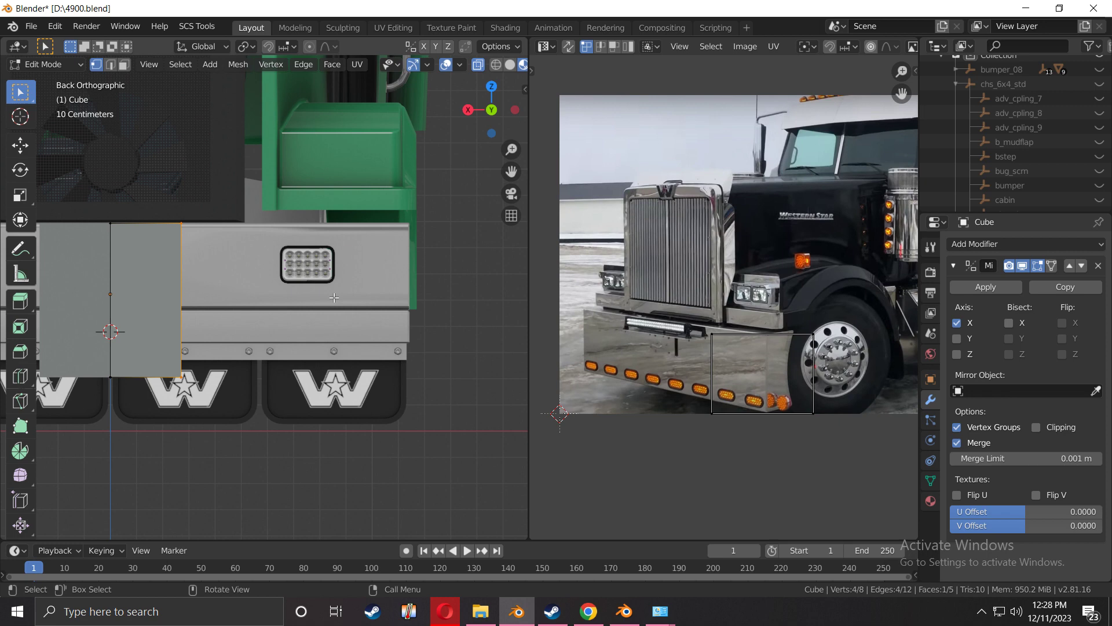
key(g)
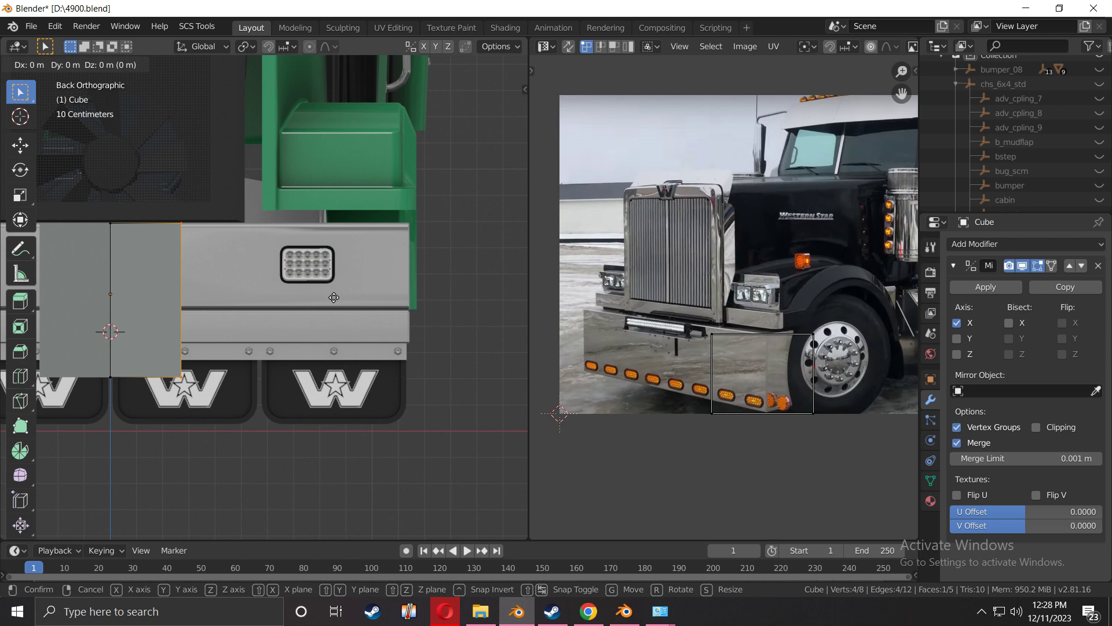
key(x)
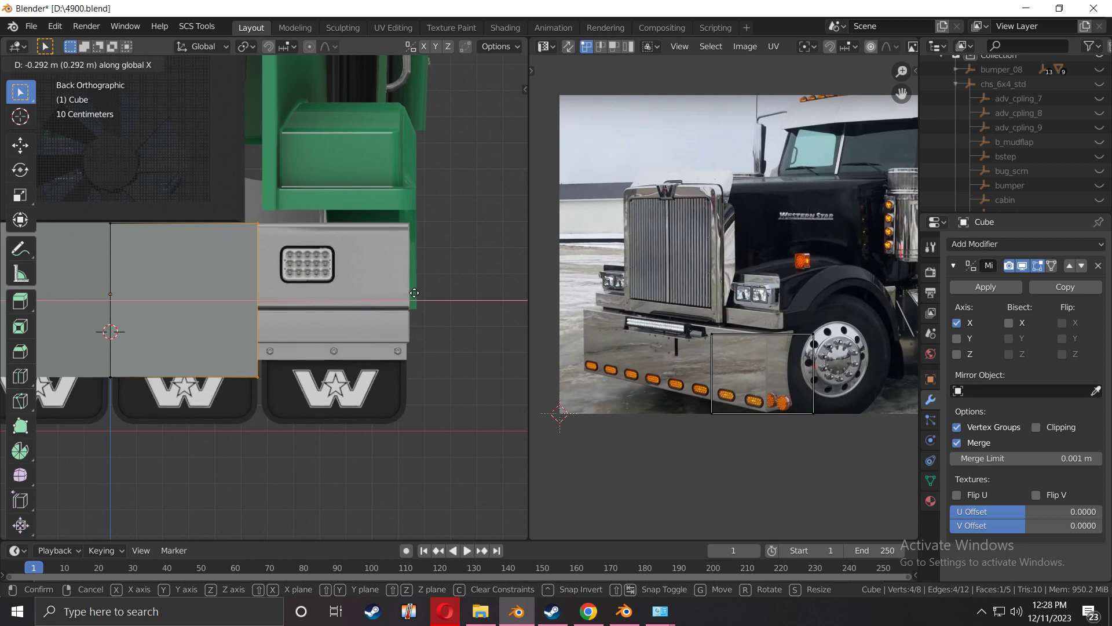
click(40, 286)
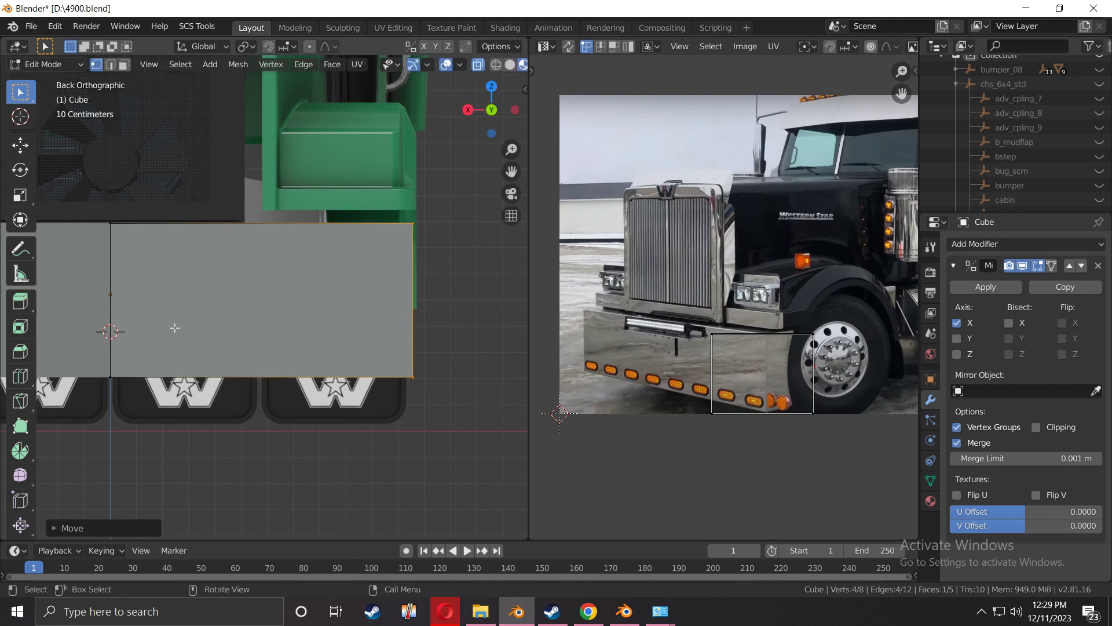
In the left side view, move the cube's four front vertices back along Y until flush with the existing bumper's front
scroll(217, 206, down, 4)
scroll(206, 334, up, 2)
scroll(206, 334, up, 3)
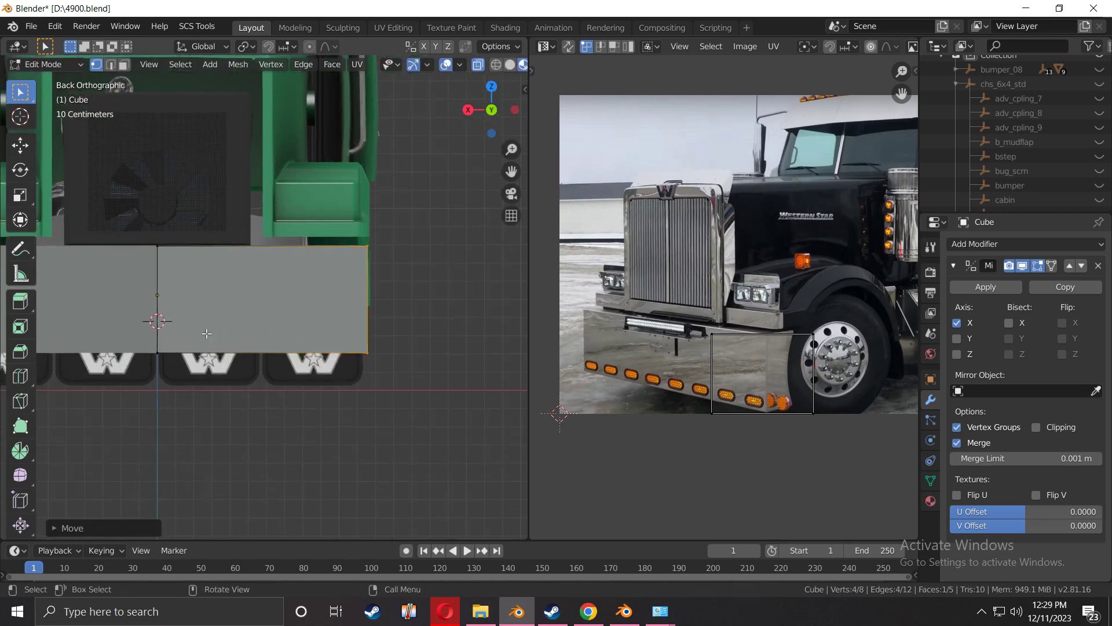
key(ctrl)
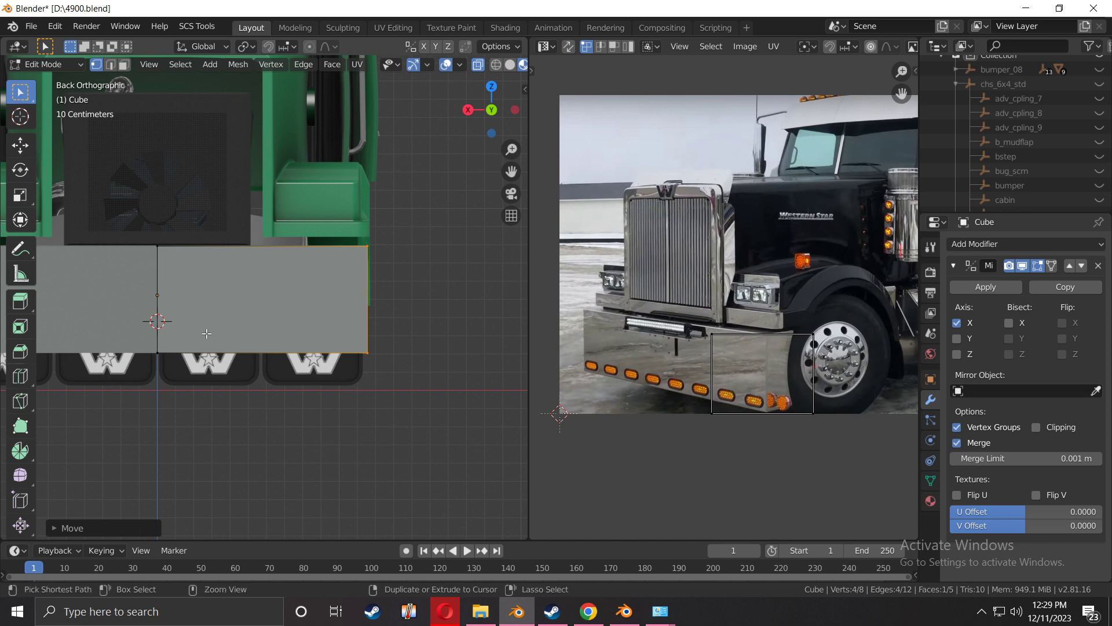
key(ctrl+KP_3)
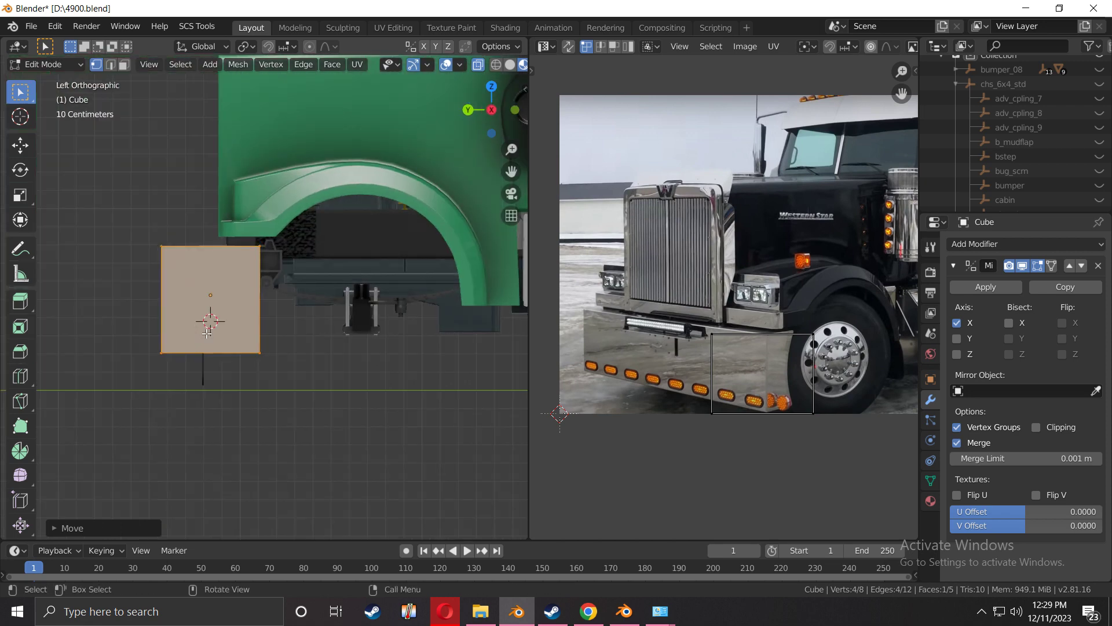
key(Tab)
key(Tab)
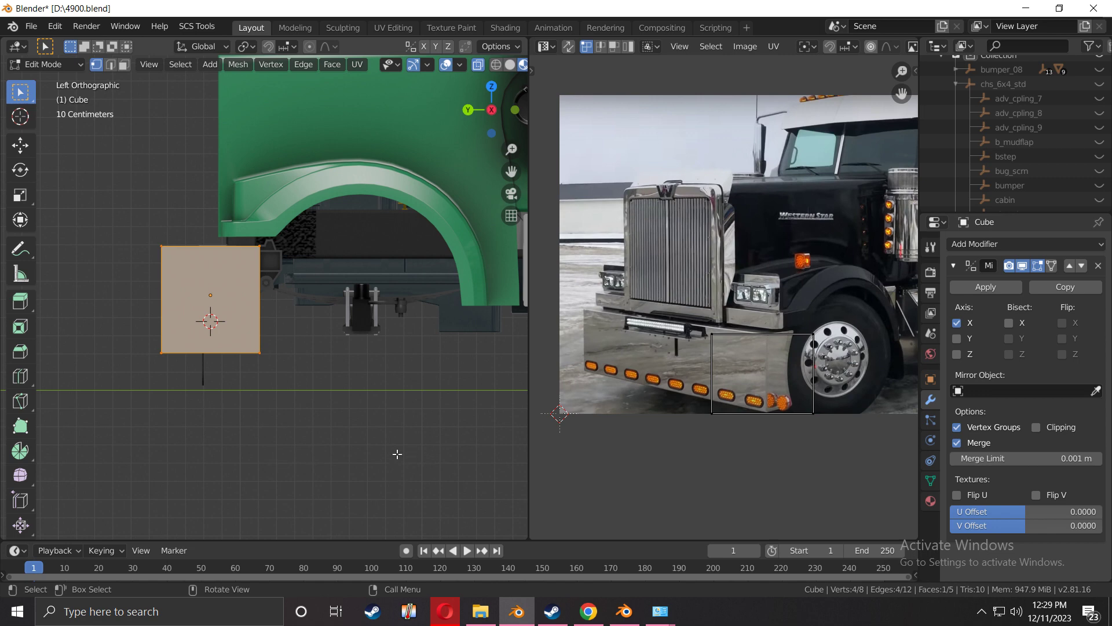
key(alt+a)
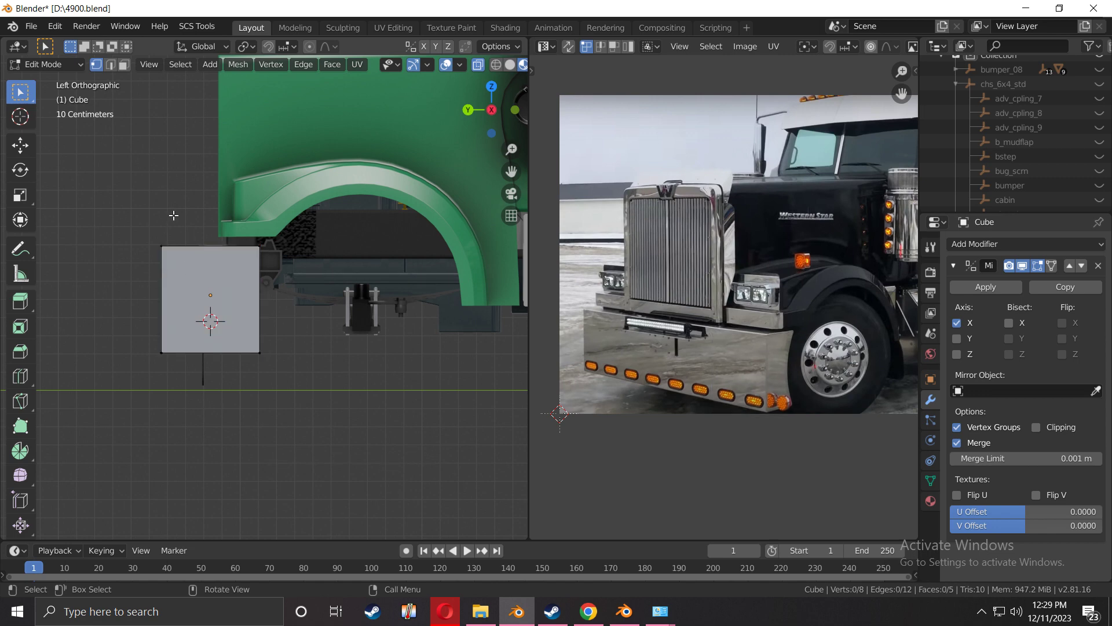
key(b)
drag(177, 197, 133, 481)
shift+middle_drag(169, 358, 273, 366)
scroll(307, 344, up, 4)
shift+middle_drag(346, 319, 224, 349)
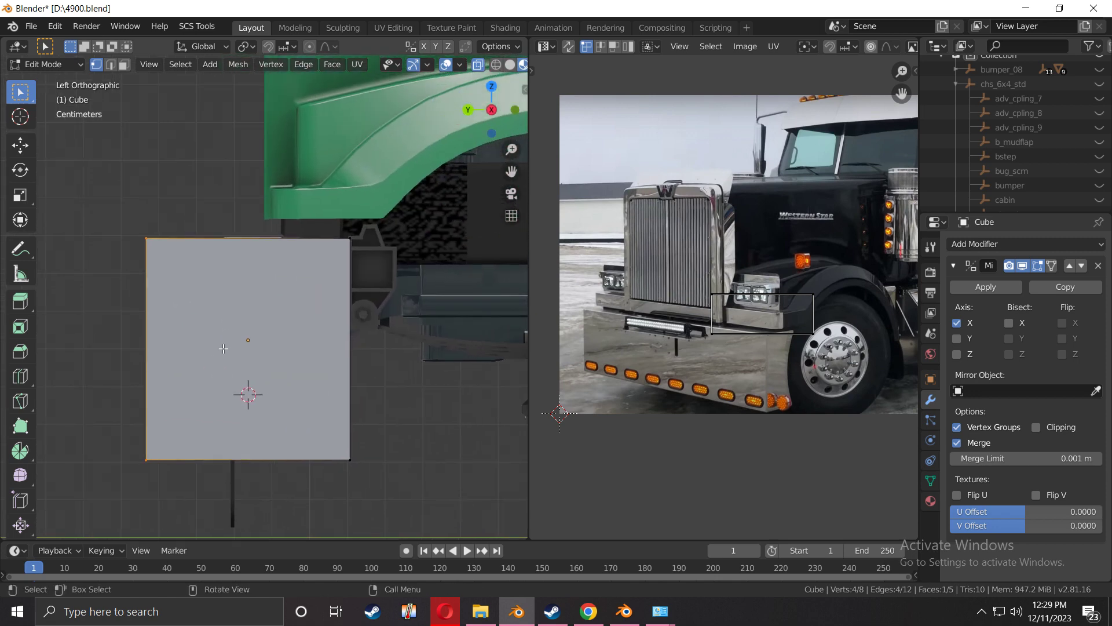
key(g)
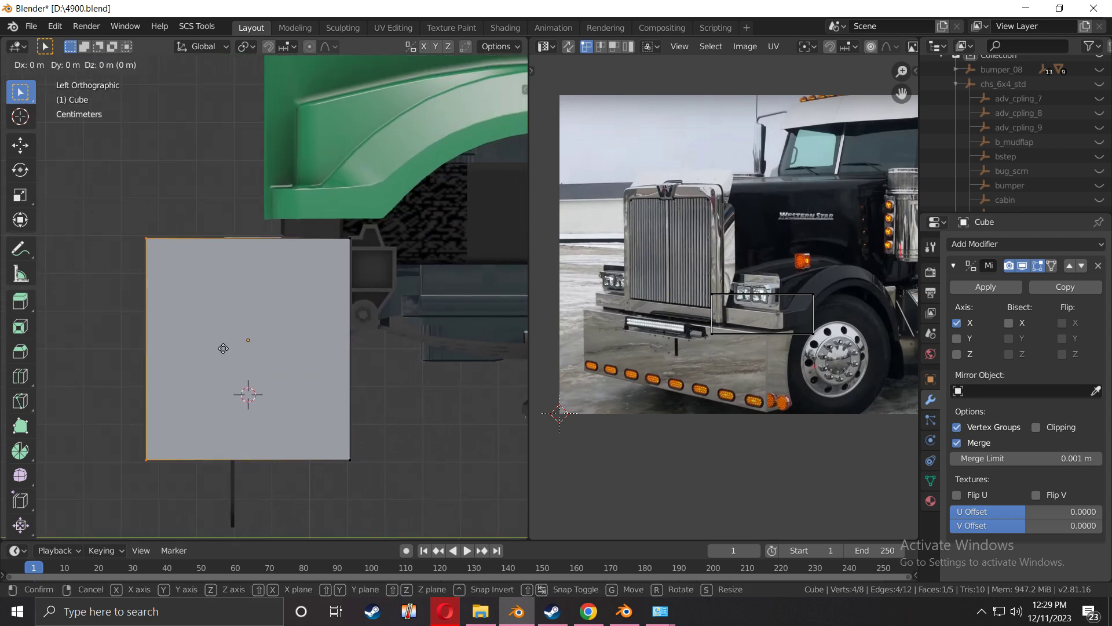
key(y)
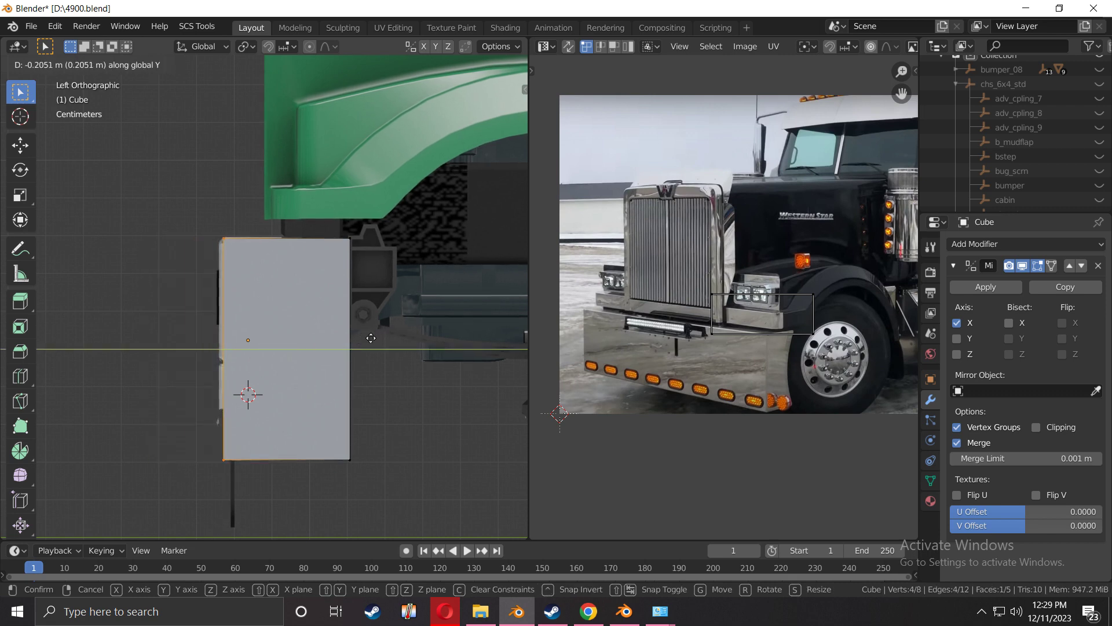
click(316, 350)
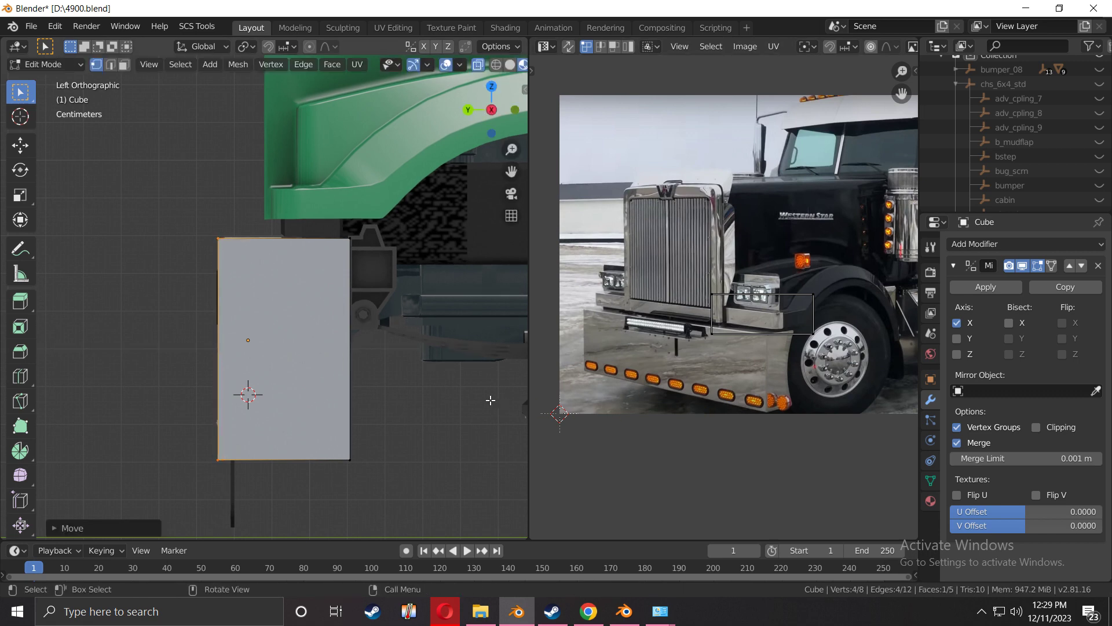
Move the cube's four rear vertices forward along Y by about 0.068 m to make the bumper thinner
click(426, 447)
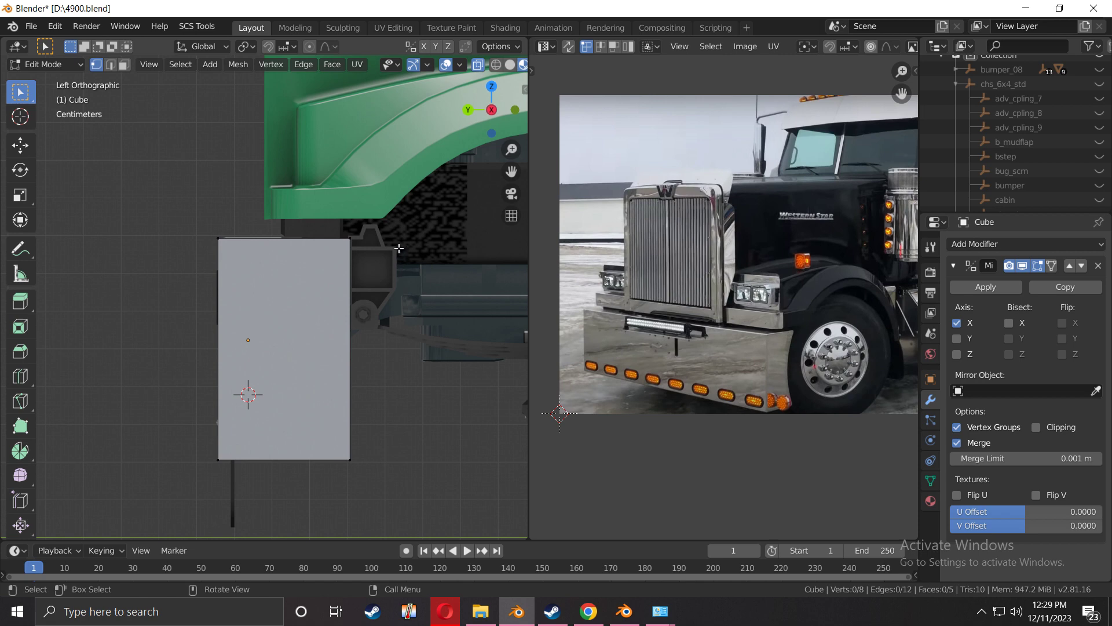
key(b)
drag(396, 171, 340, 526)
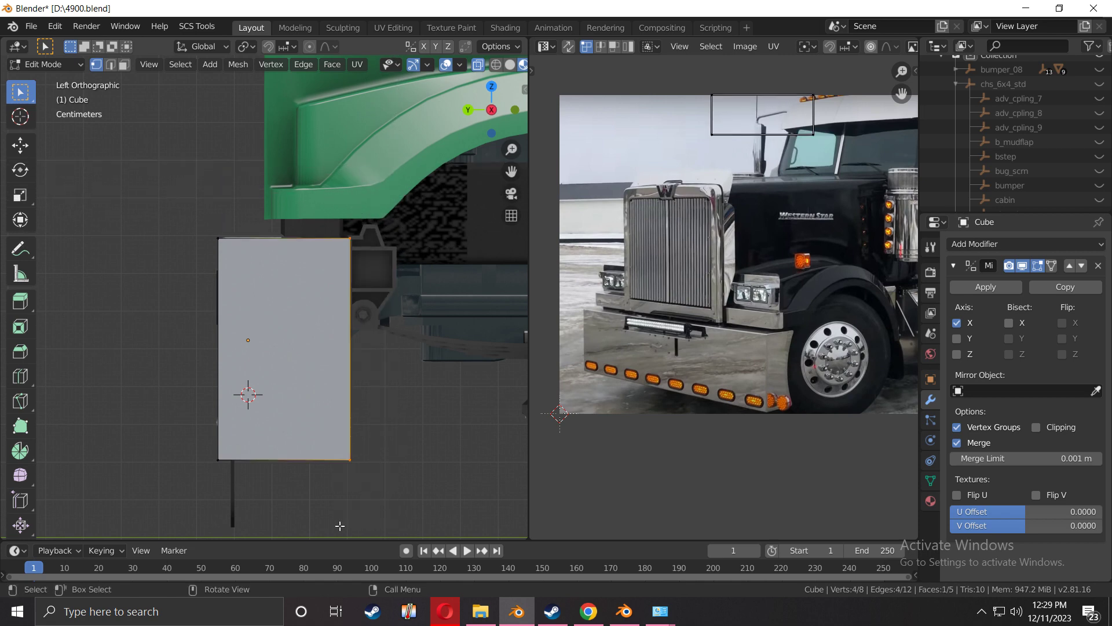
key(g)
key(y)
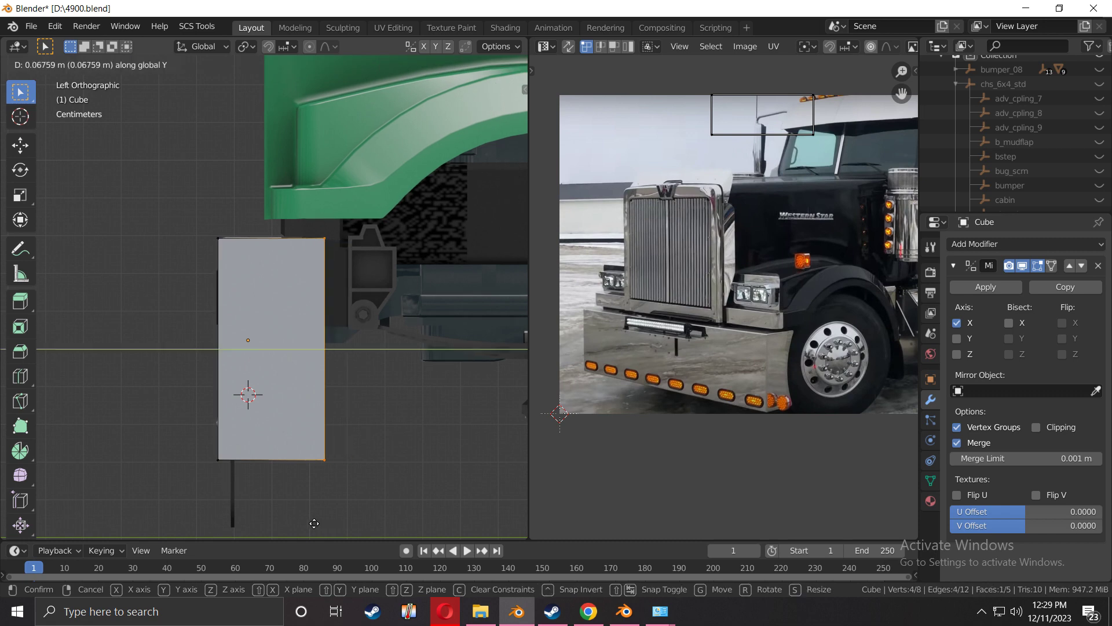
click(314, 523)
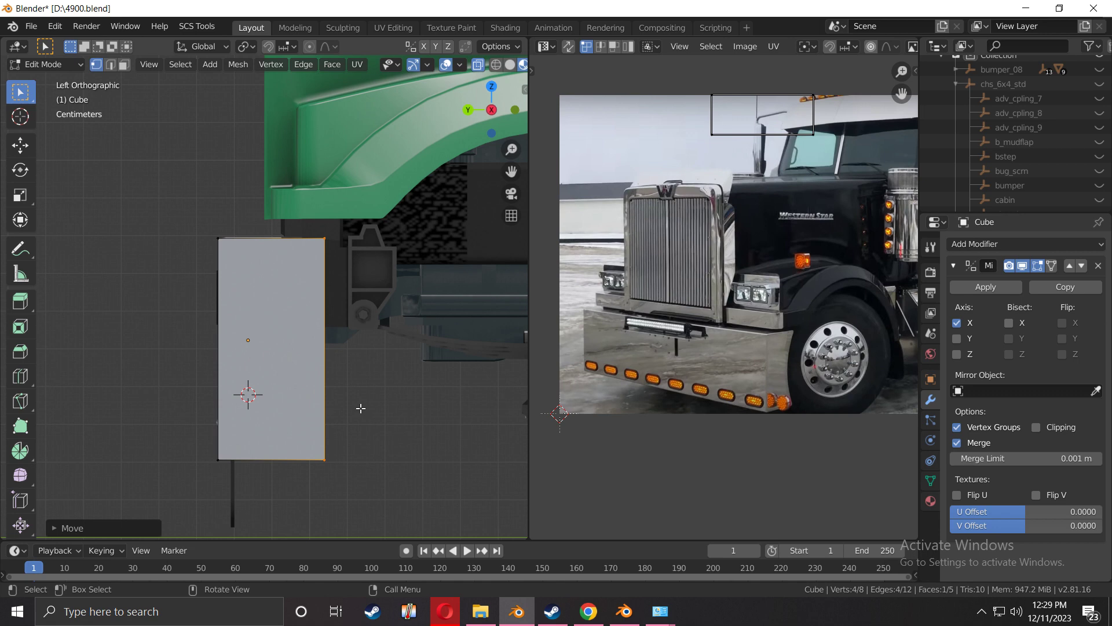
Add 17 evenly spaced horizontal loop cuts across the height of the bumper block
scroll(248, 392, down, 2)
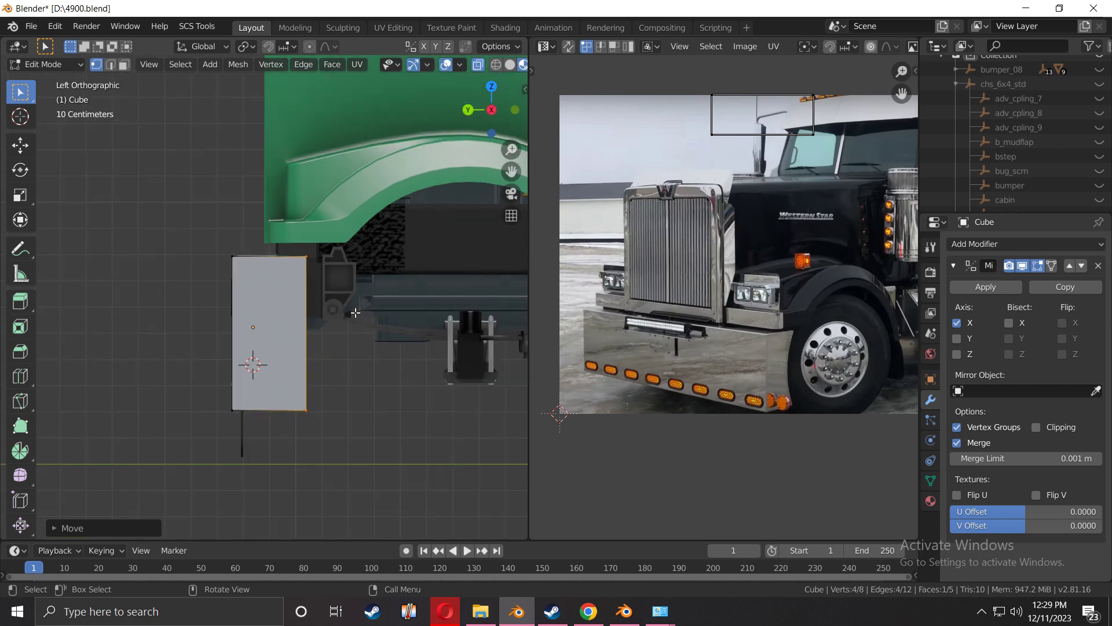
middle_drag(267, 305, 281, 320)
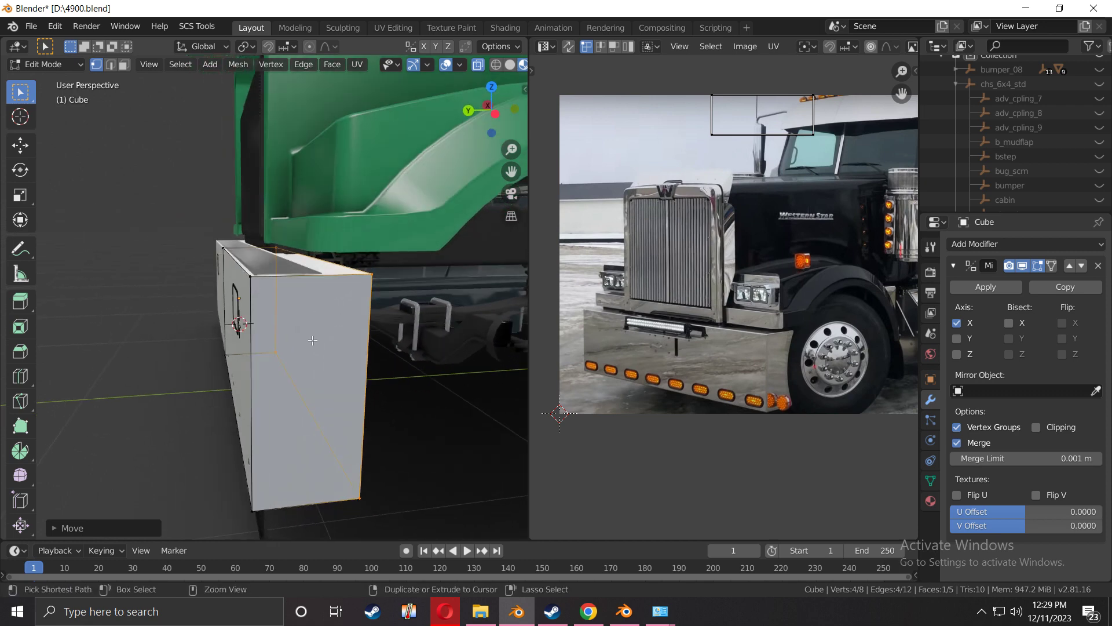
key(ctrl+KP_3)
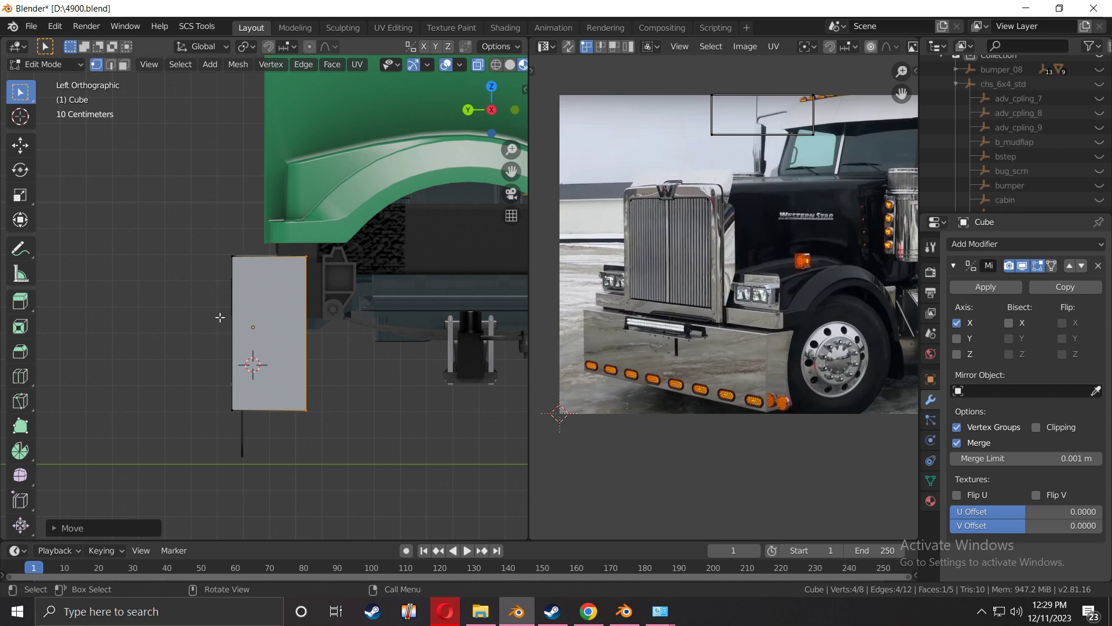
middle_drag(224, 312, 328, 334)
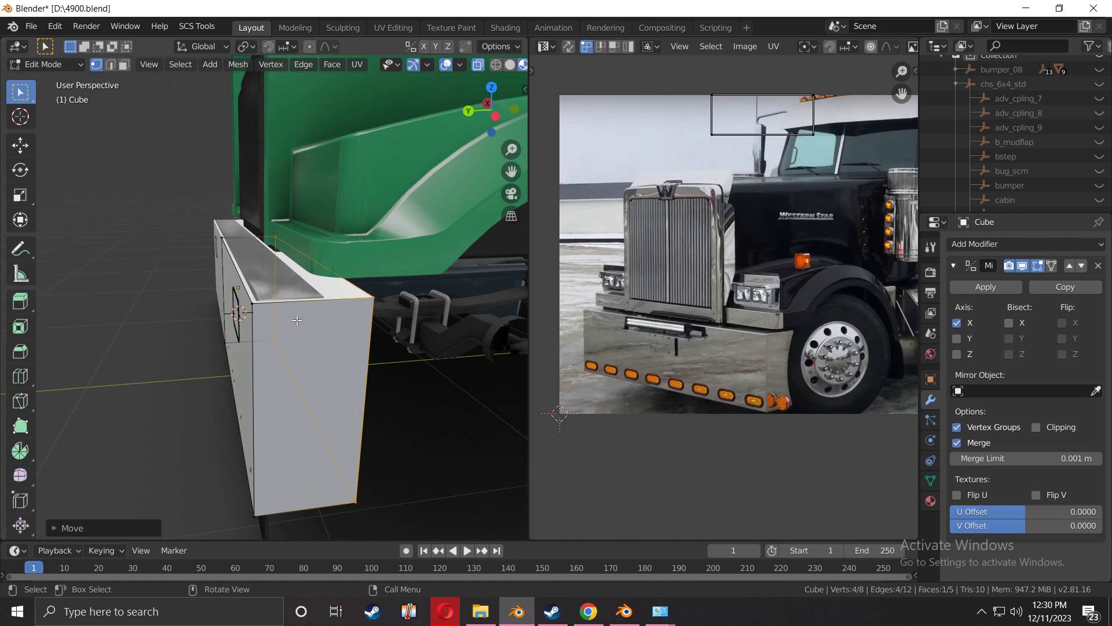
key(ctrl+KP_3)
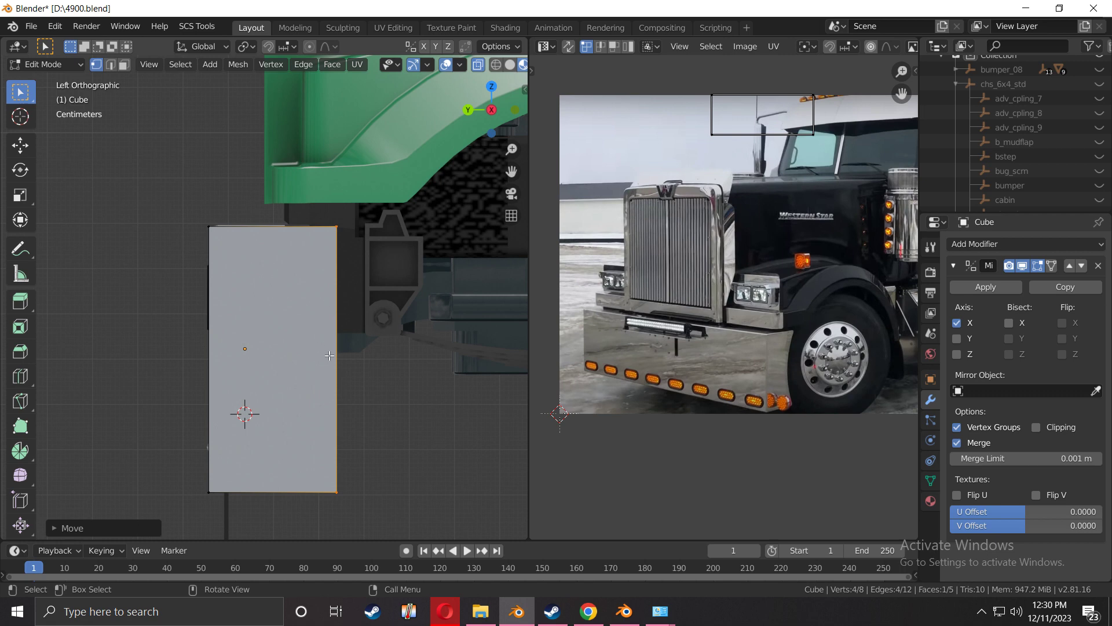
key(ctrl)
key(ctrl+r)
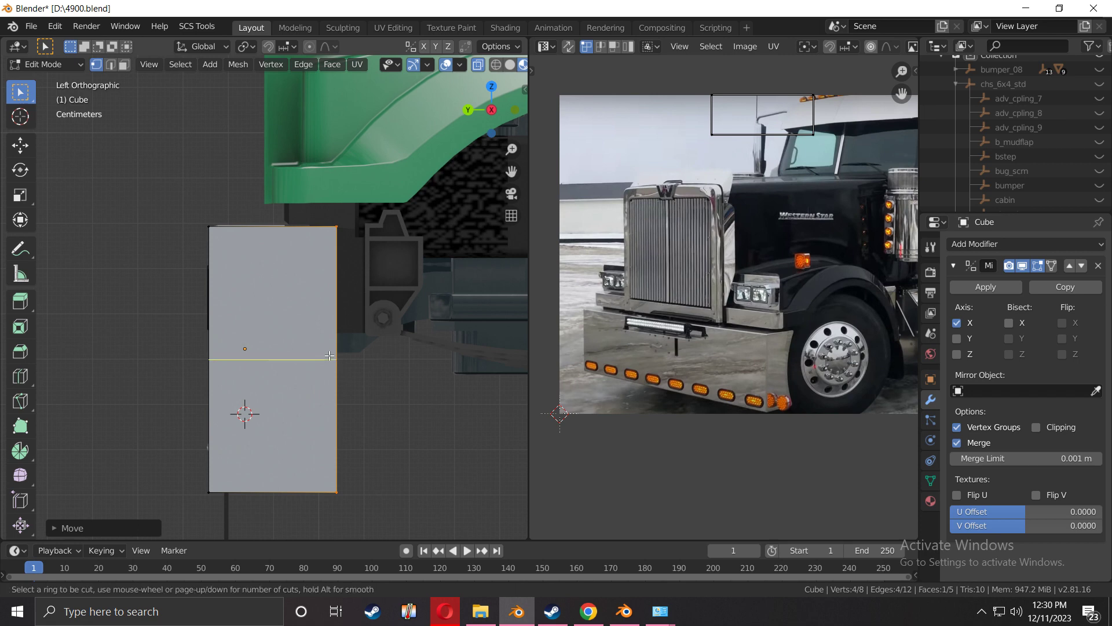
scroll(330, 355, up, 1)
scroll(329, 356, up, 8)
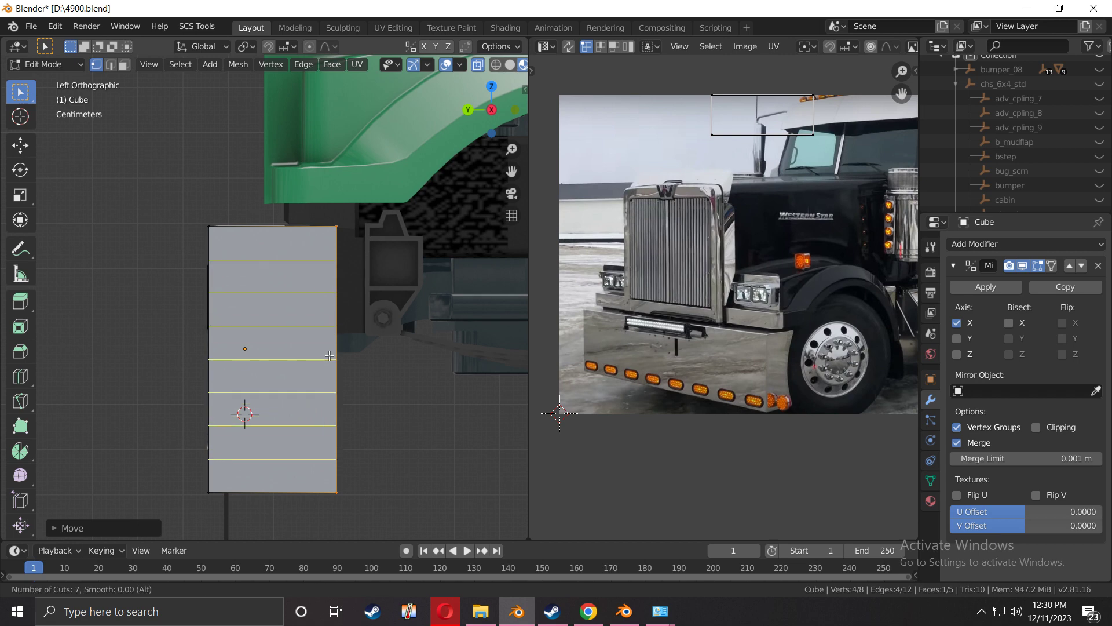
scroll(330, 355, up, 6)
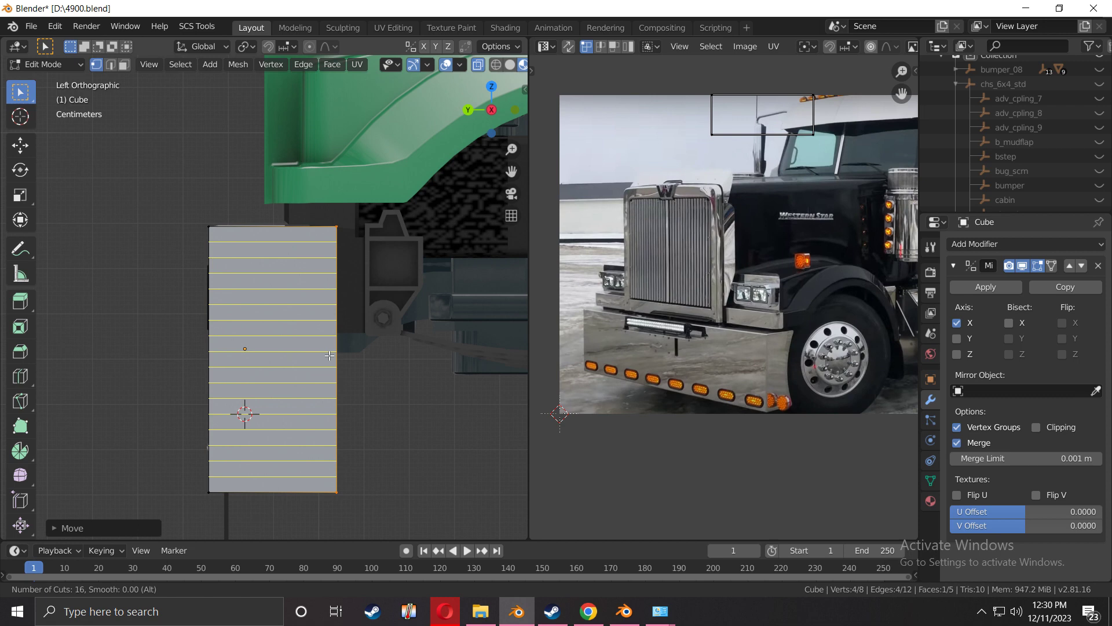
scroll(329, 355, up, 1)
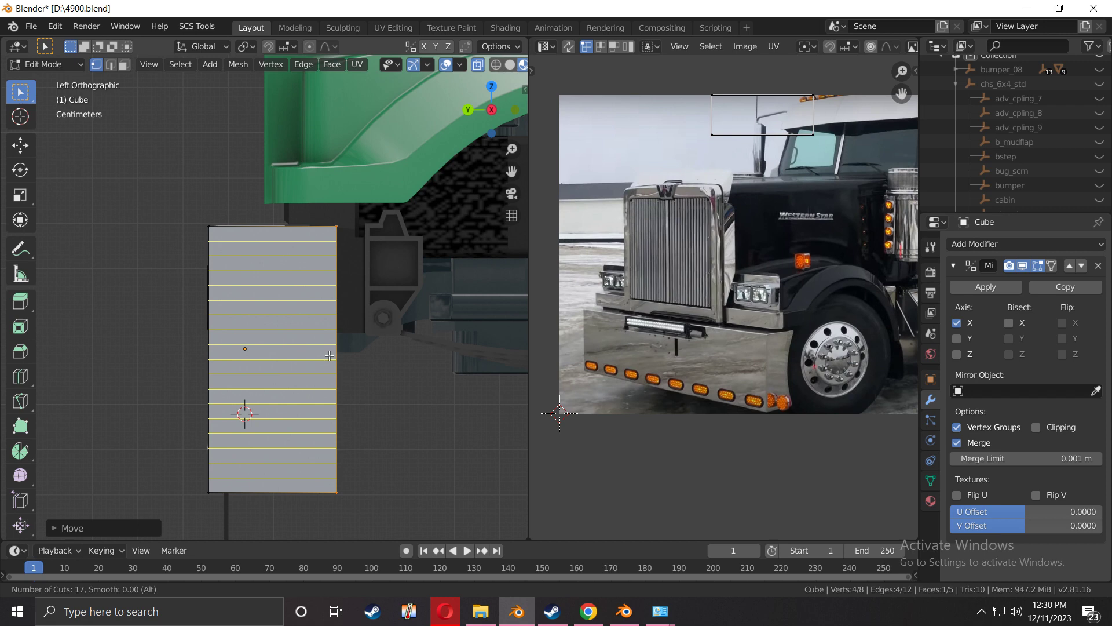
click(329, 355)
click(330, 355)
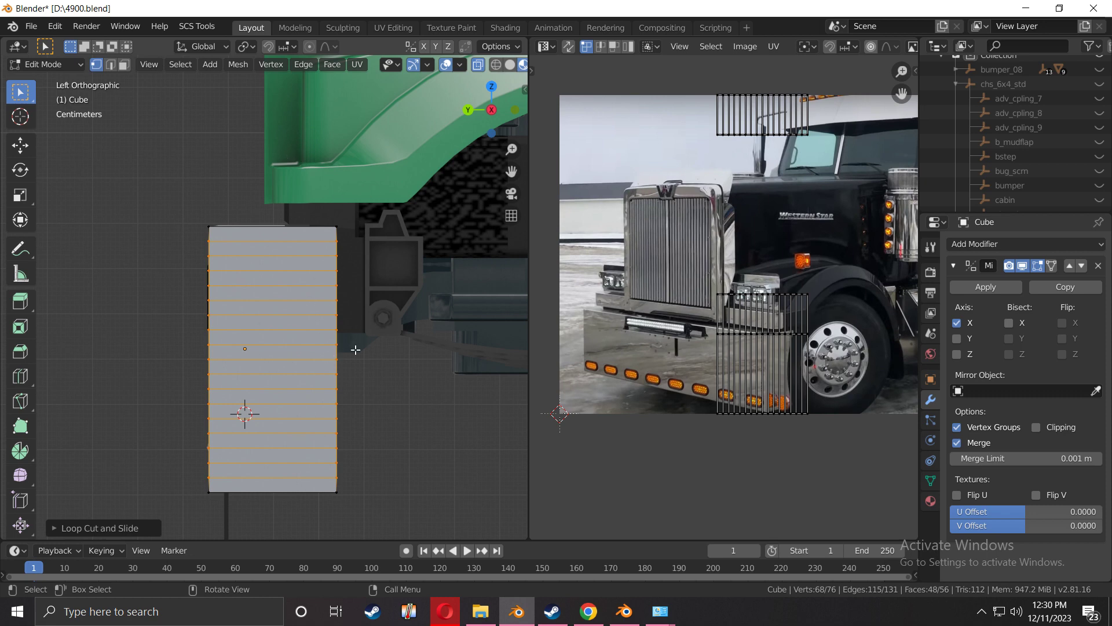
Select the middle rear edge of the bumper block's outer end and enable proportional editing with Inverse Square falloff
click(395, 438)
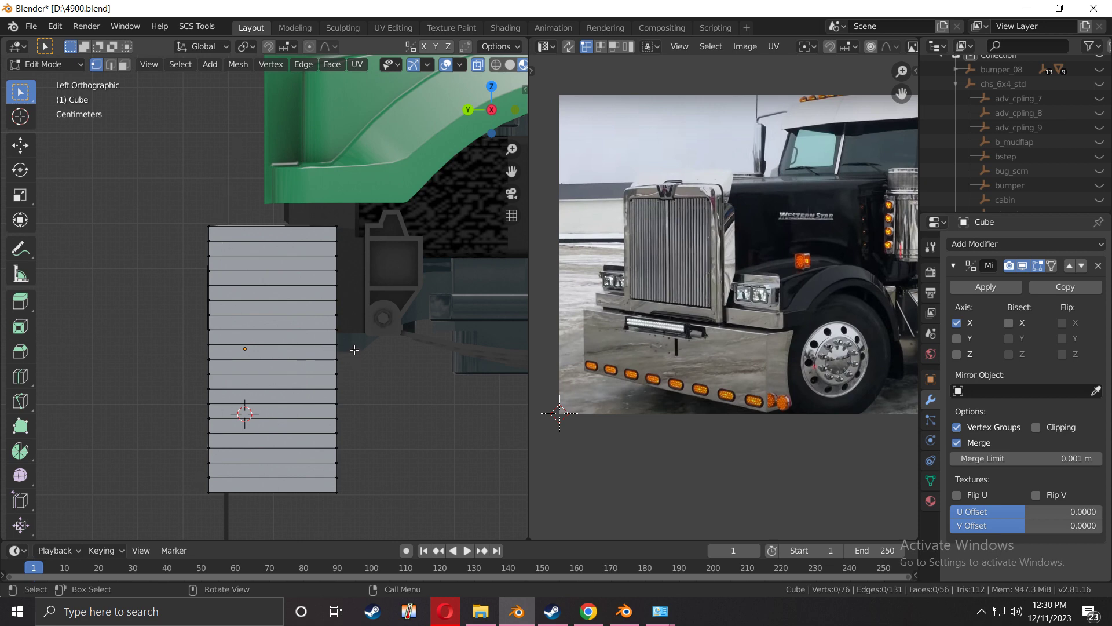
alt+click(352, 364)
key(o)
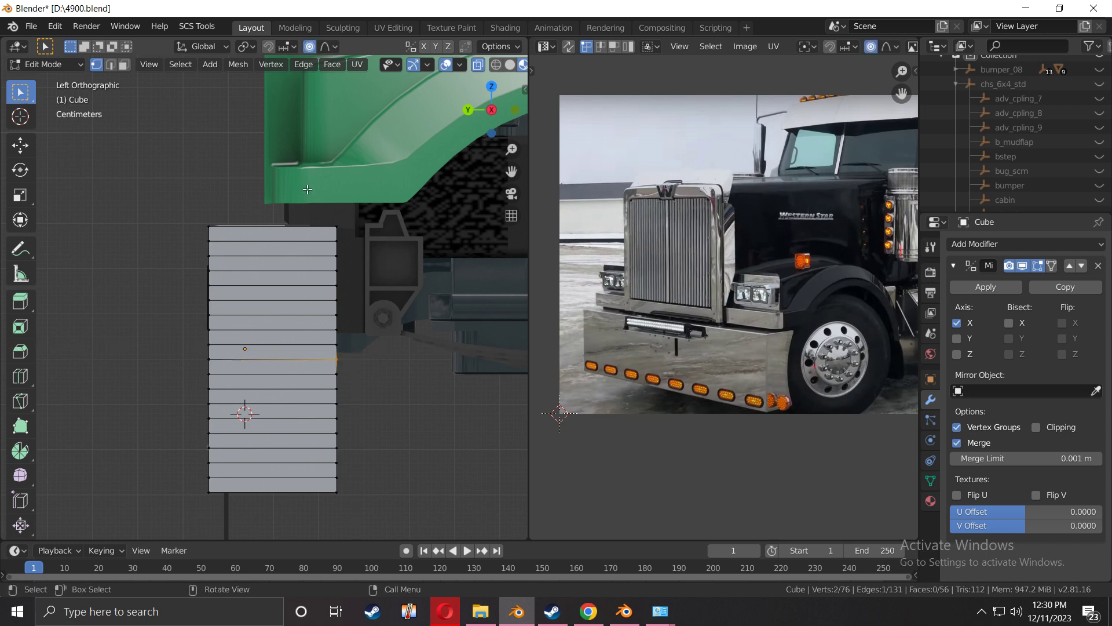
click(325, 49)
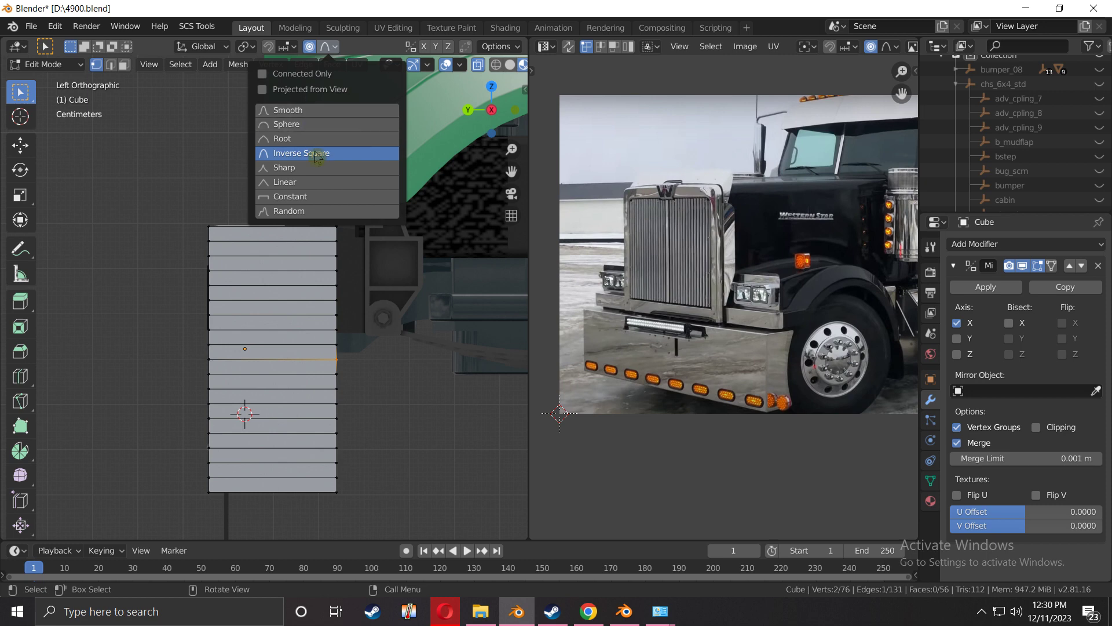
click(322, 153)
scroll(415, 454, down, 2)
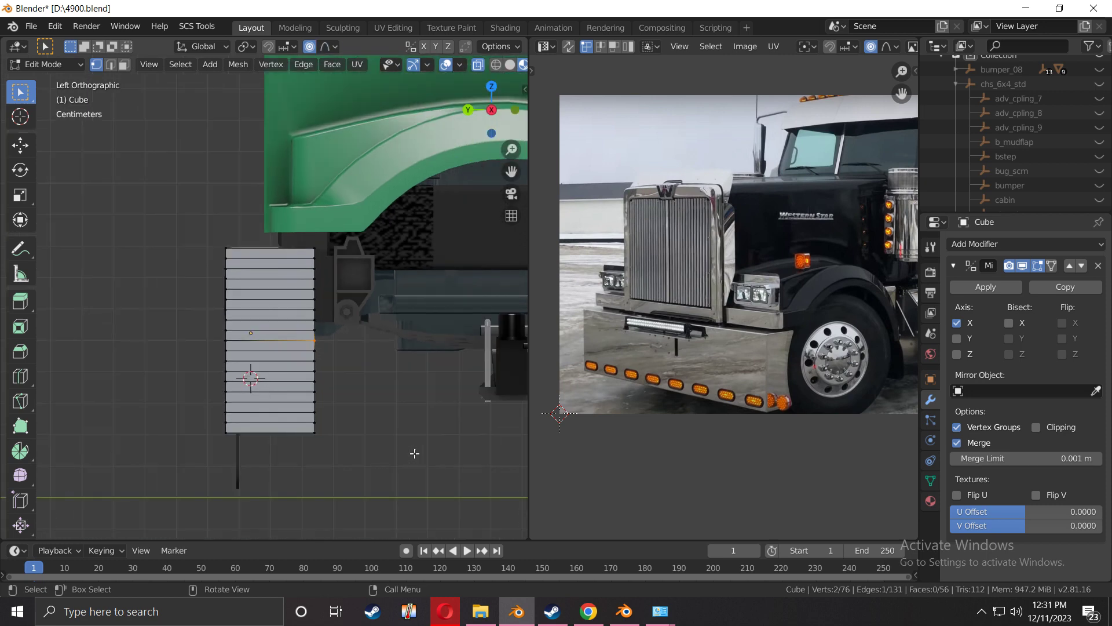
key(g)
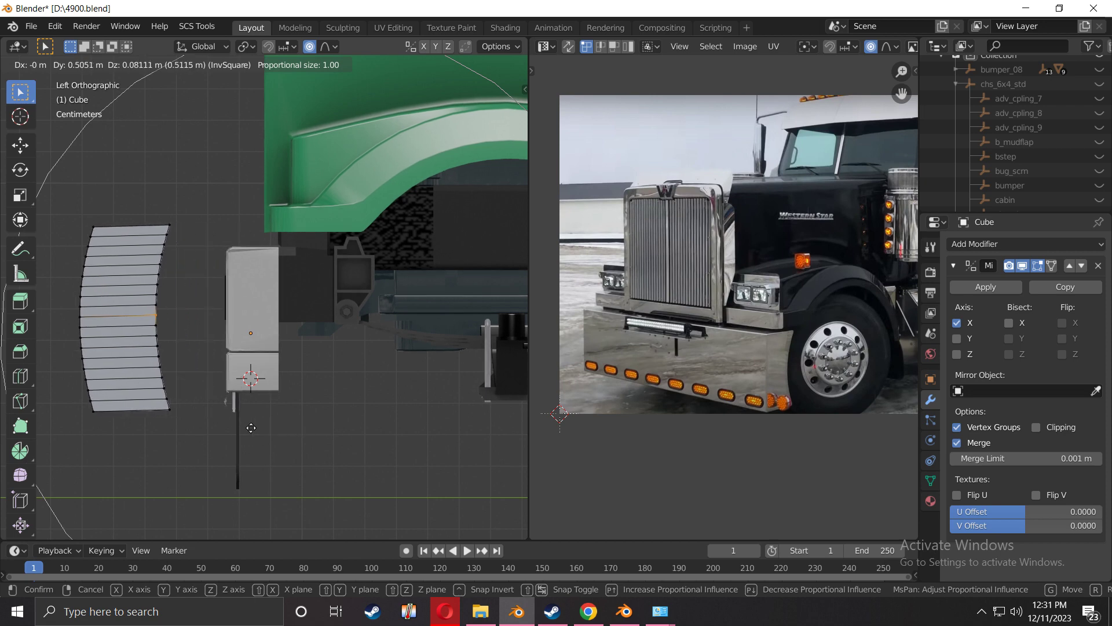
right_click(278, 425)
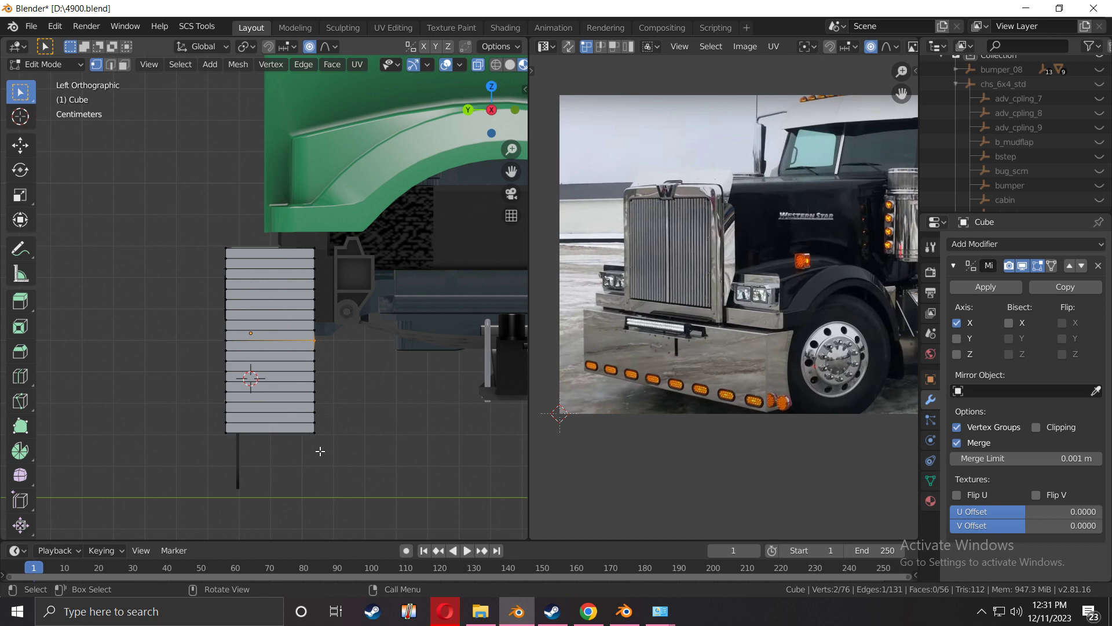
key(g)
scroll(320, 451, up, 3)
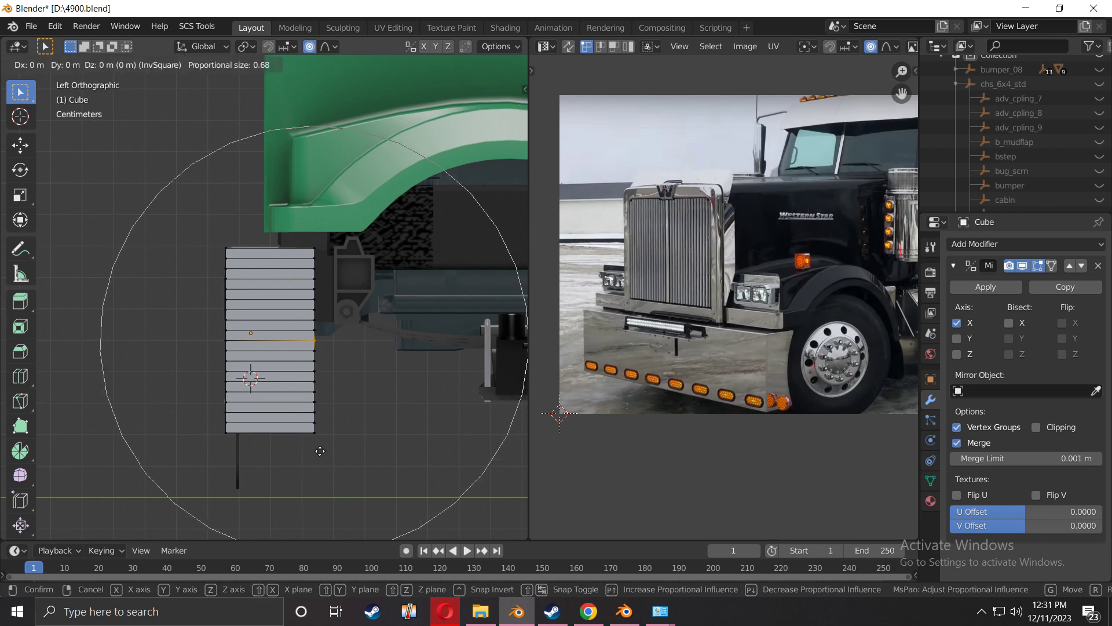
click(320, 451)
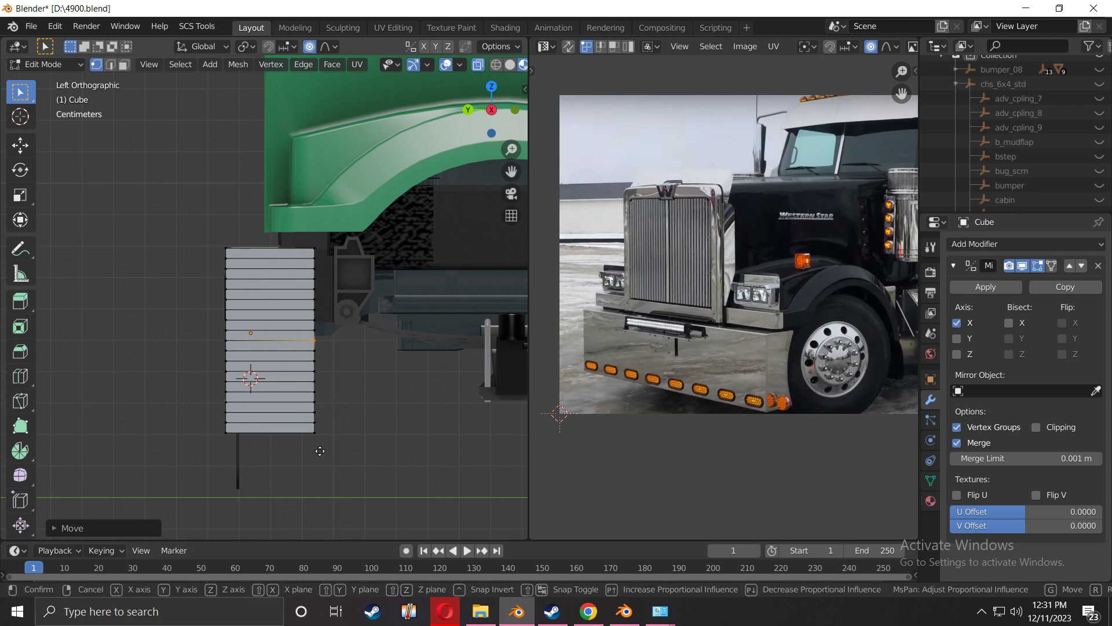
key(g)
key(y)
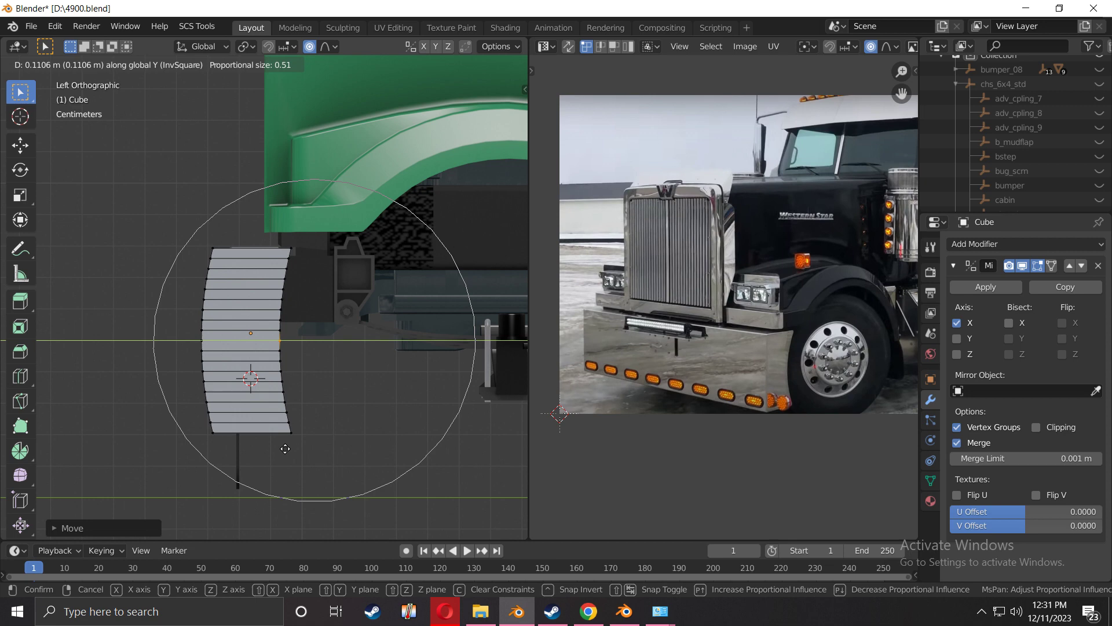
right_click(285, 449)
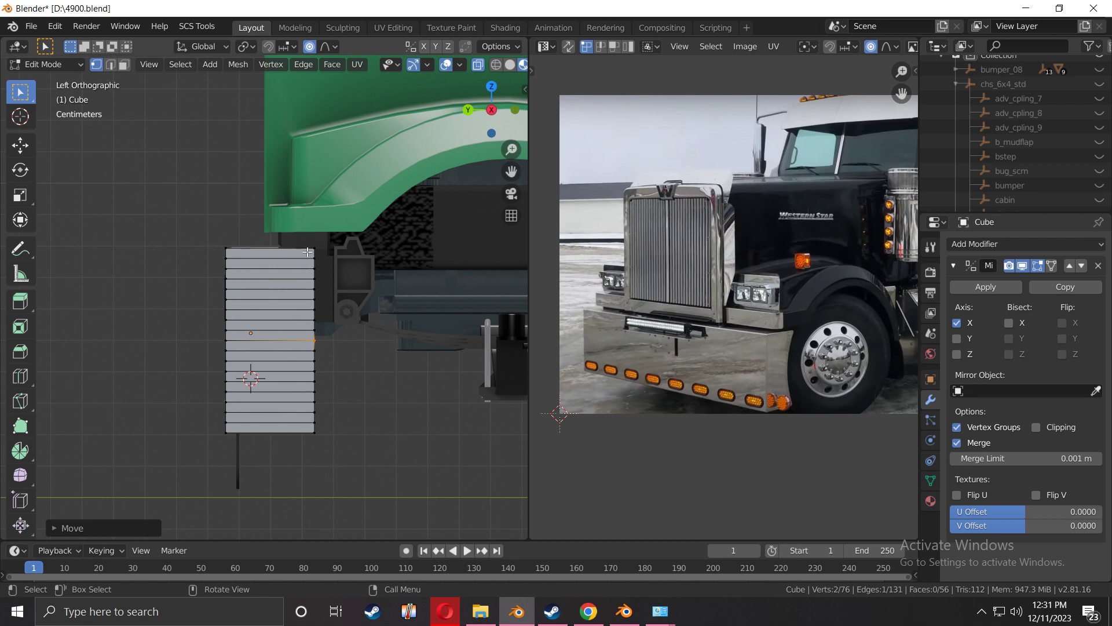
Hide all front vertices of the bumper block and select the rear vertices just above its mid-height
click(180, 452)
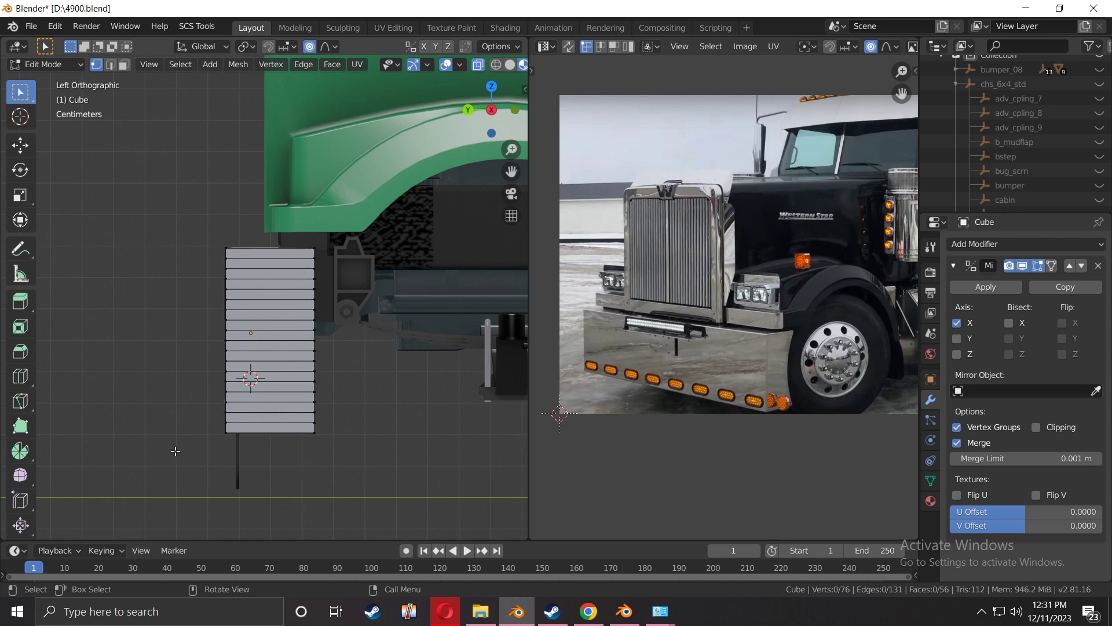
key(b)
drag(235, 216, 196, 493)
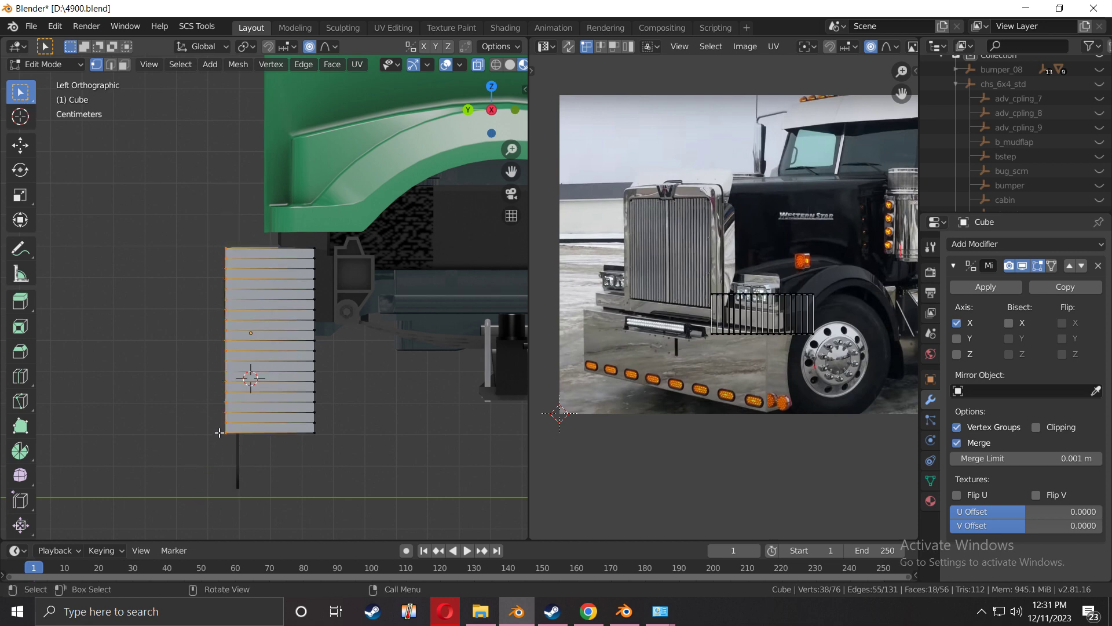
key(h)
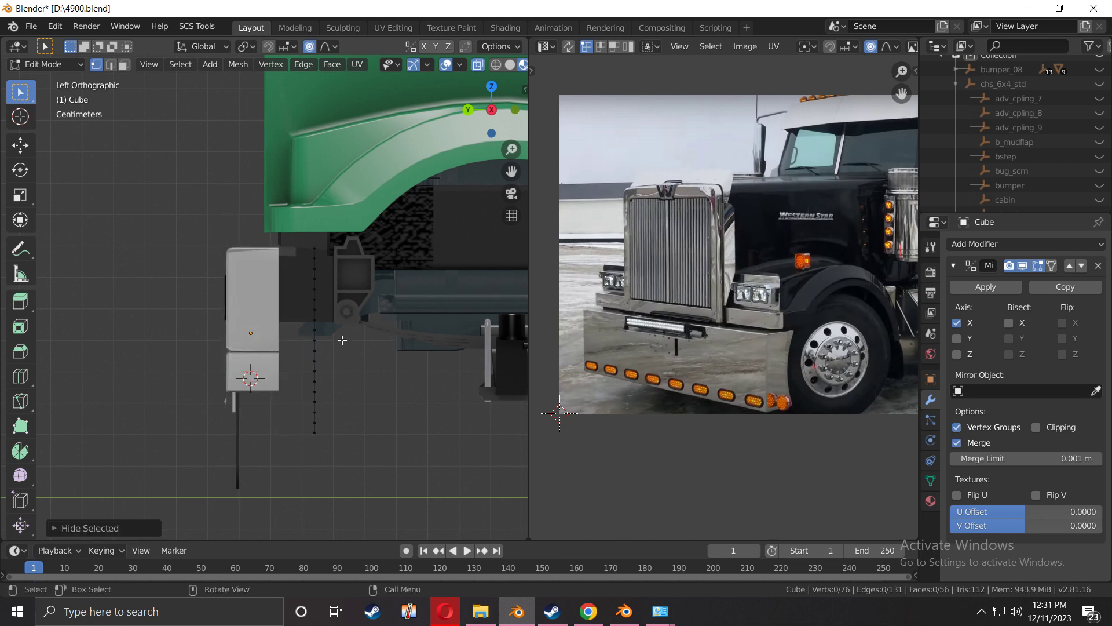
key(b)
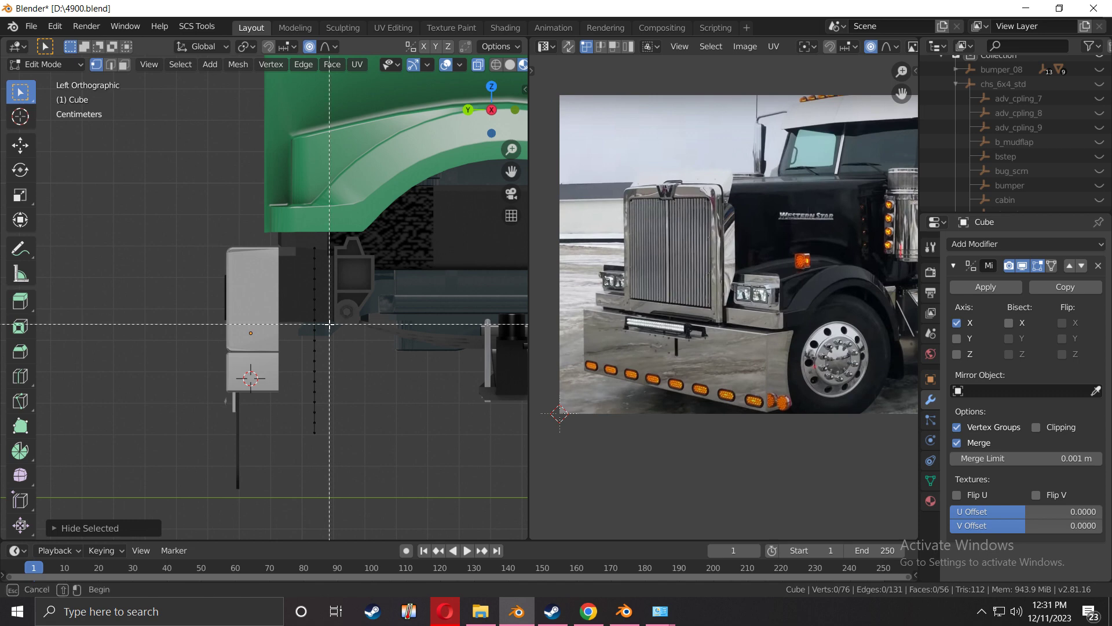
drag(325, 323, 297, 335)
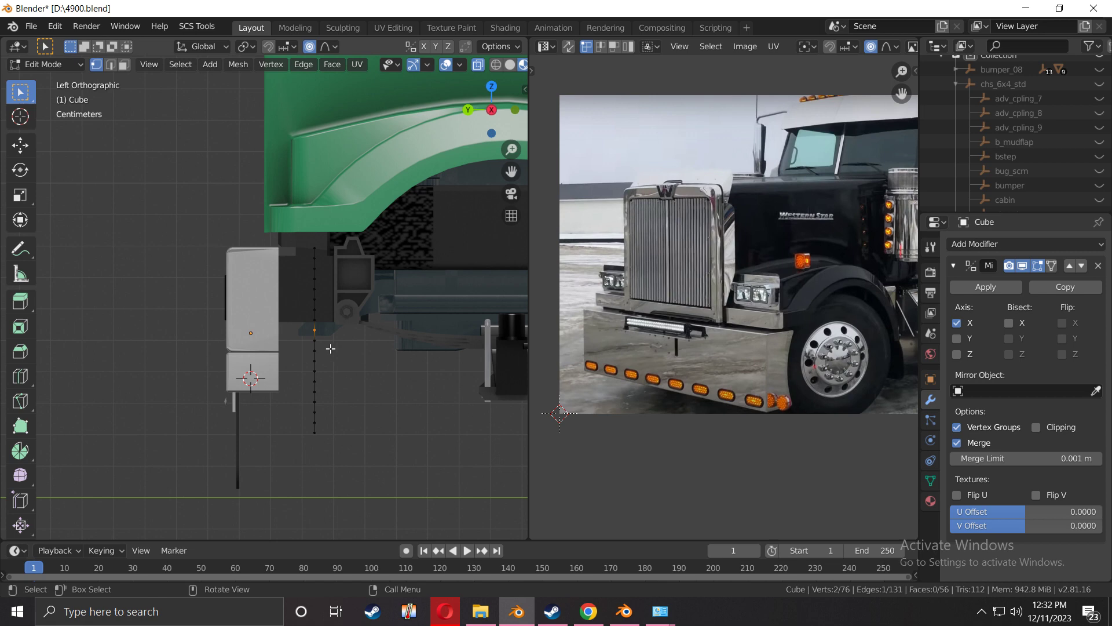
key(g)
key(y)
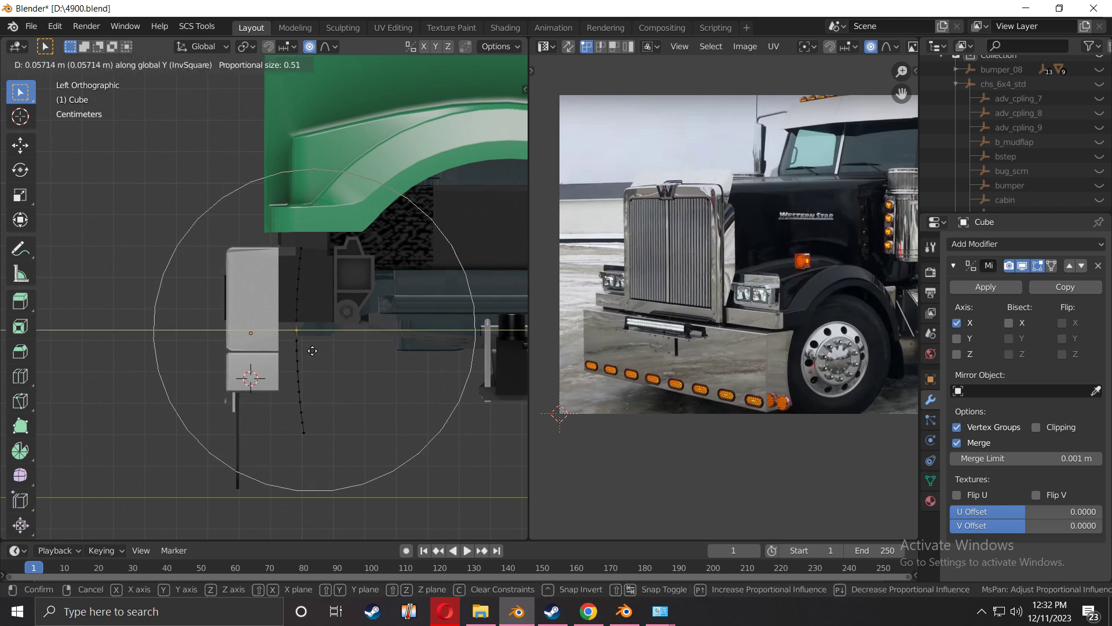
key(Escape)
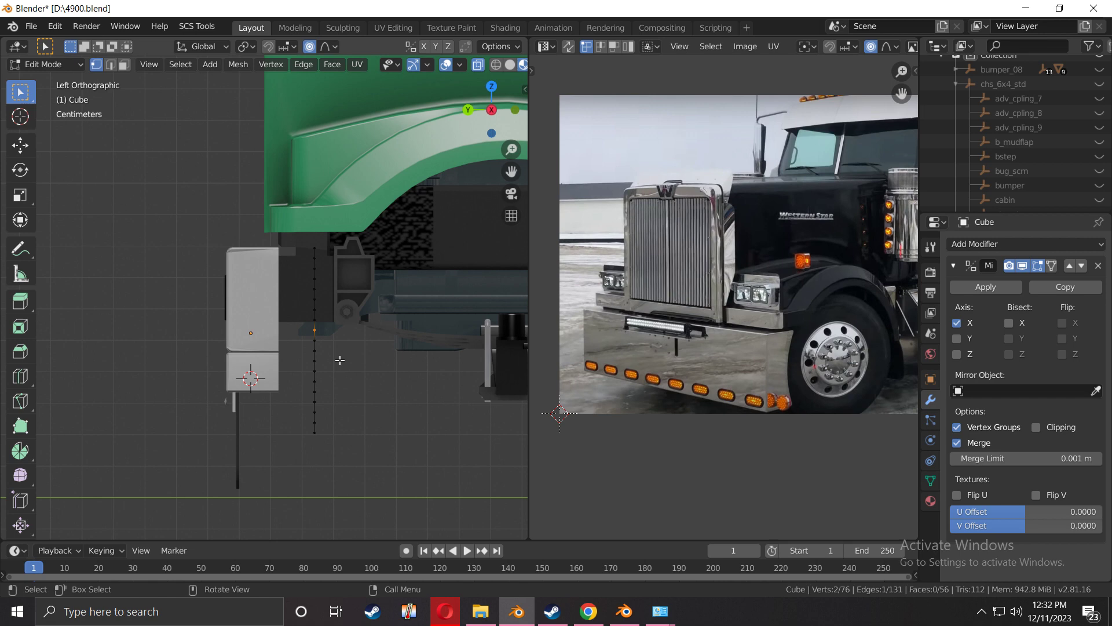
key(g)
scroll(340, 360, up, 2)
scroll(340, 360, down, 2)
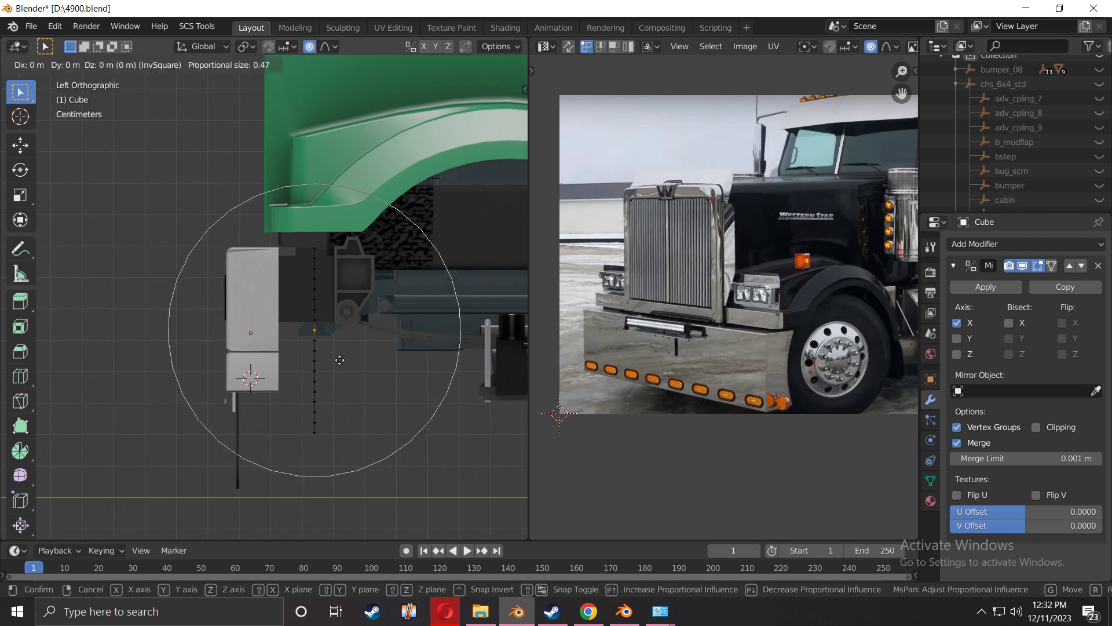
scroll(340, 360, up, 3)
click(340, 360)
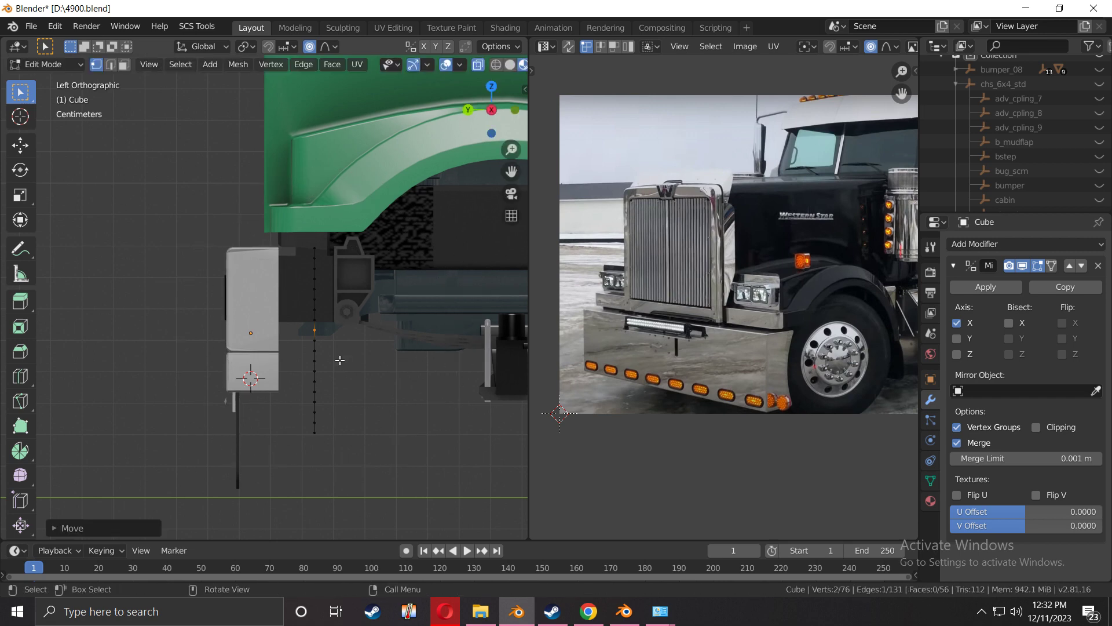
key(g)
key(y)
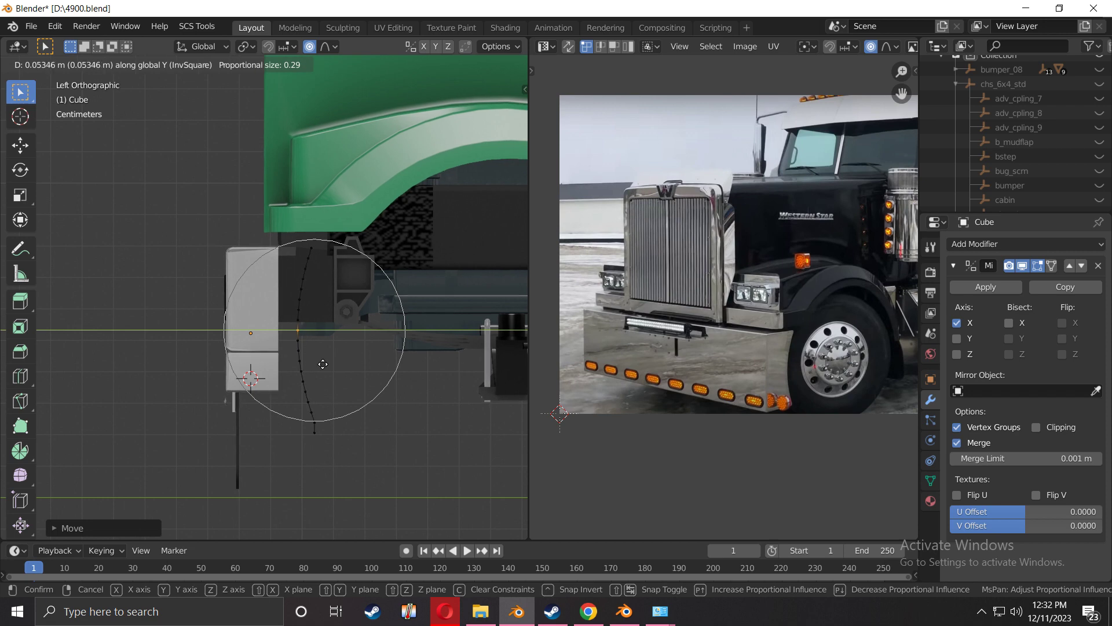
key(Escape)
Move the selected rear vertices forward along Y by about 0.092 m with proportional size 0.39, and reveal the hidden front vertices
key(g)
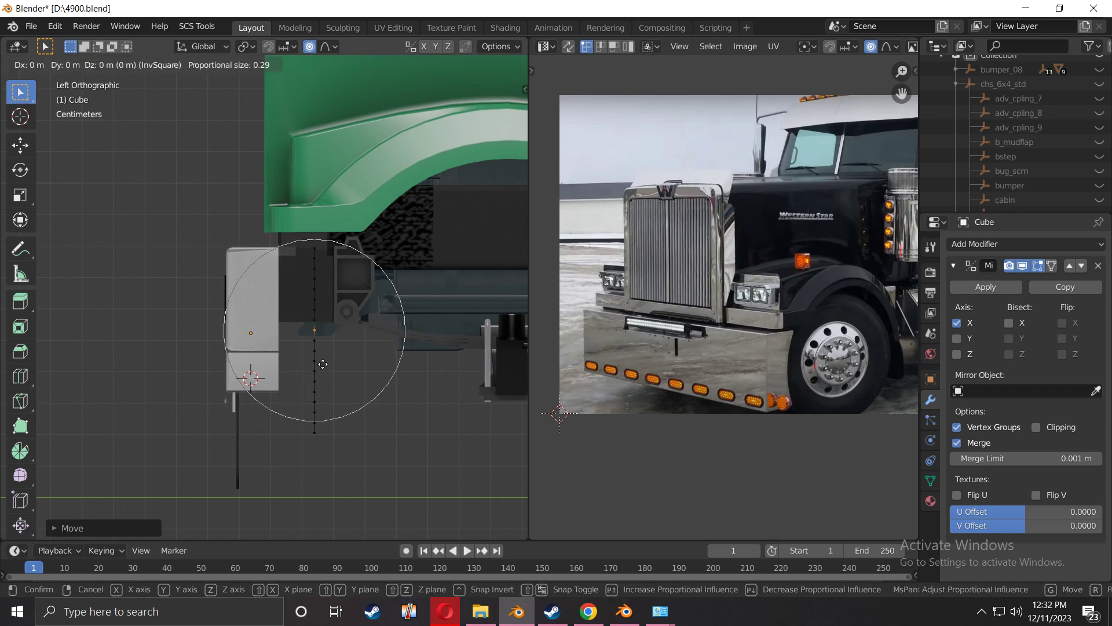
scroll(323, 364, down, 2)
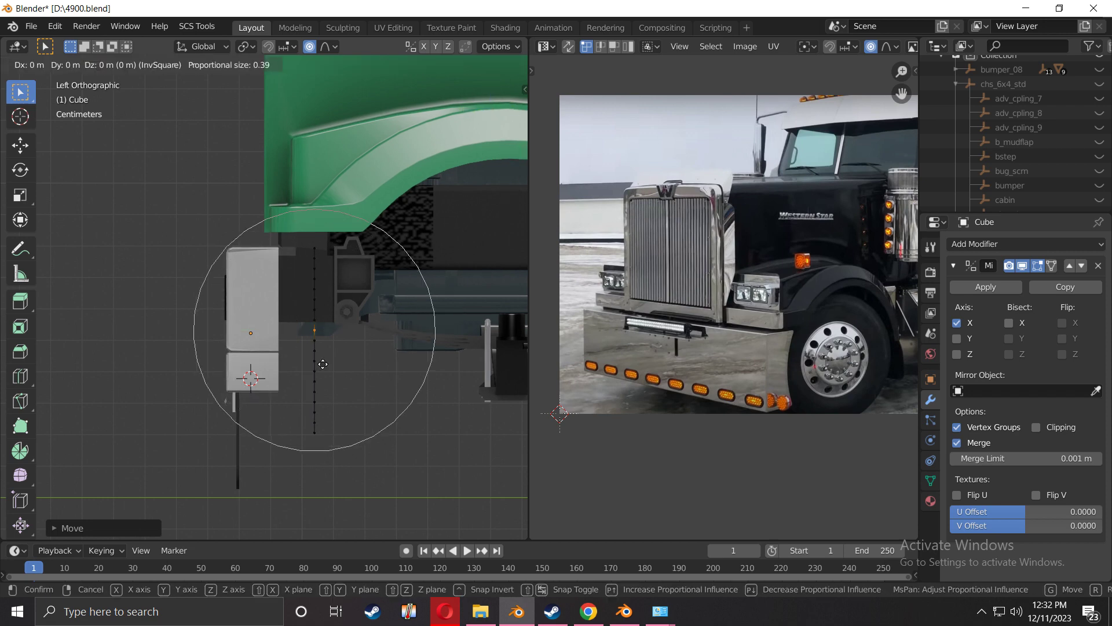
key(Escape)
key(g)
key(y)
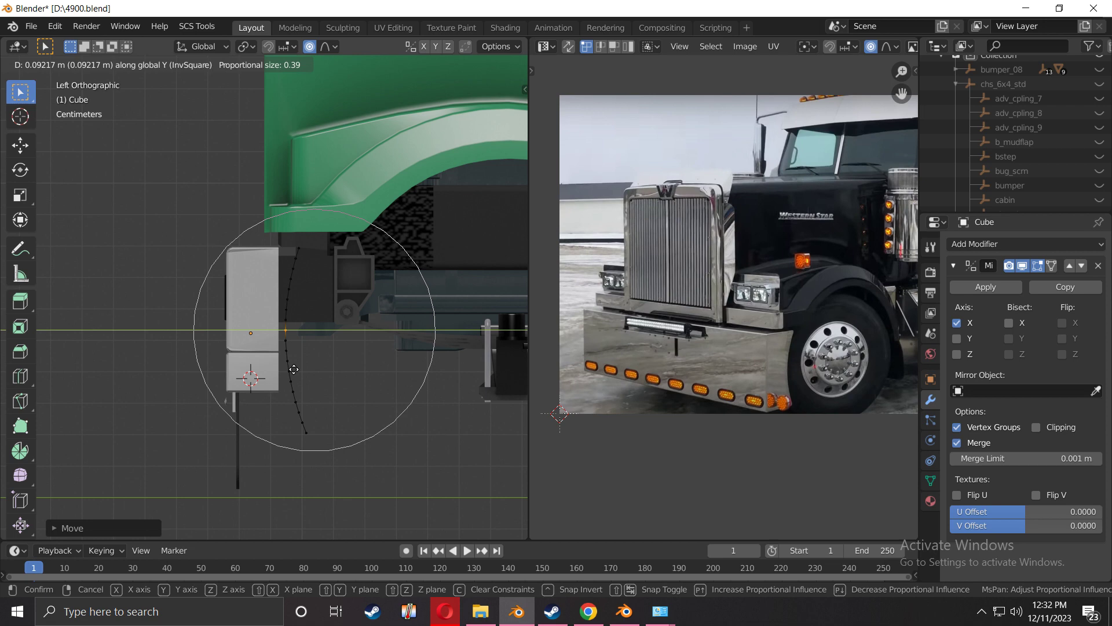
click(294, 369)
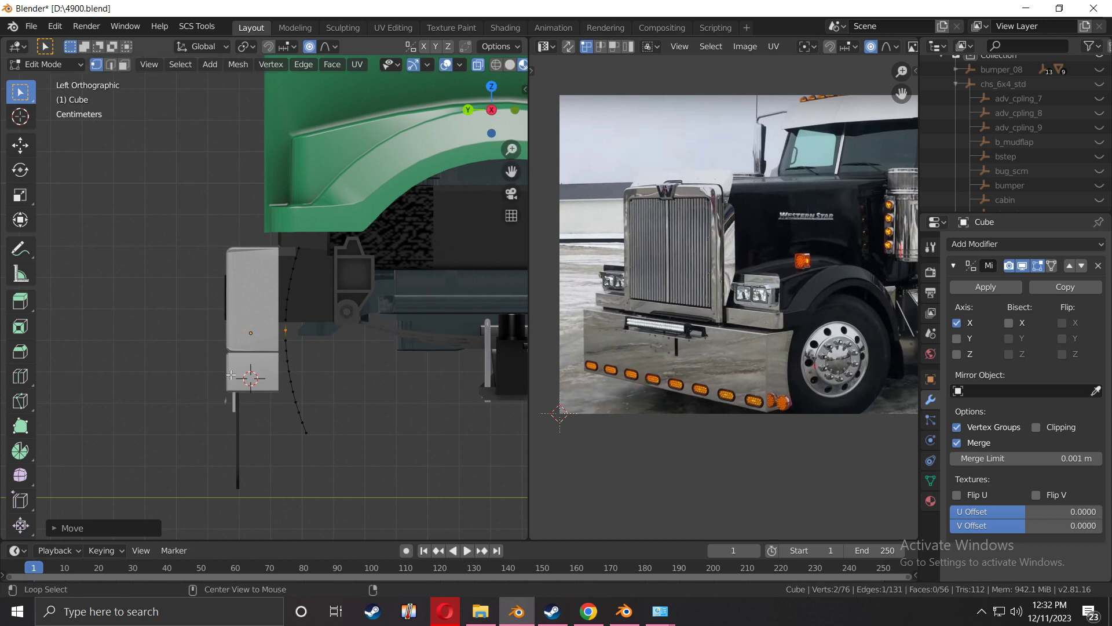
key(alt+h)
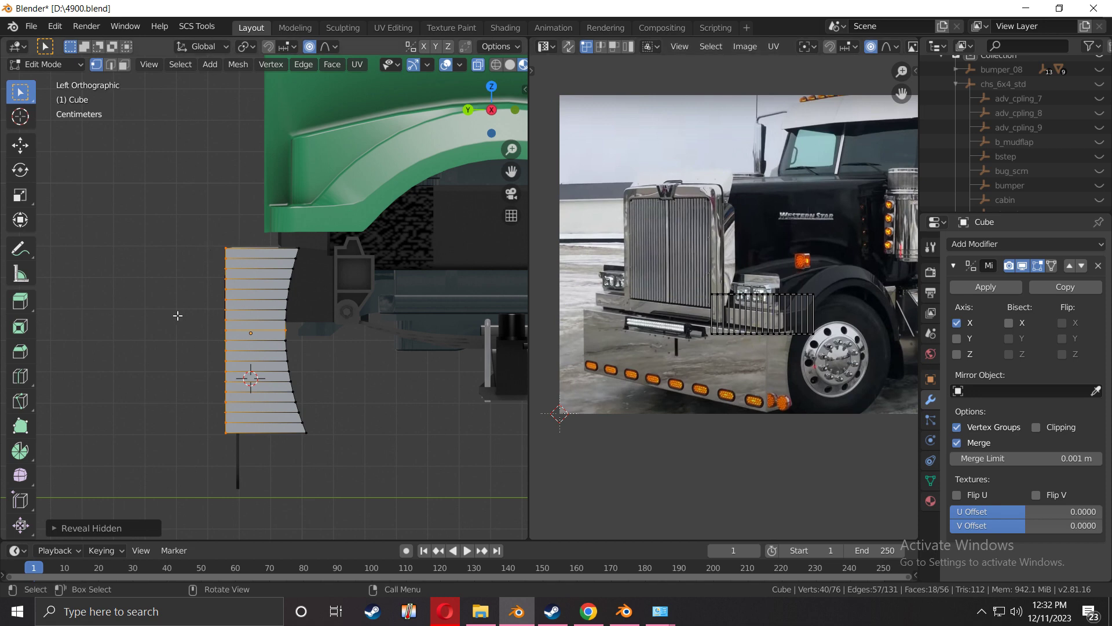
Examine the bumper's curved rear profile in object mode from the side, the outer end and the front
key(Tab)
scroll(172, 309, down, 2)
middle_drag(172, 309, 340, 321)
scroll(339, 342, down, 5)
middle_drag(289, 371, 180, 371)
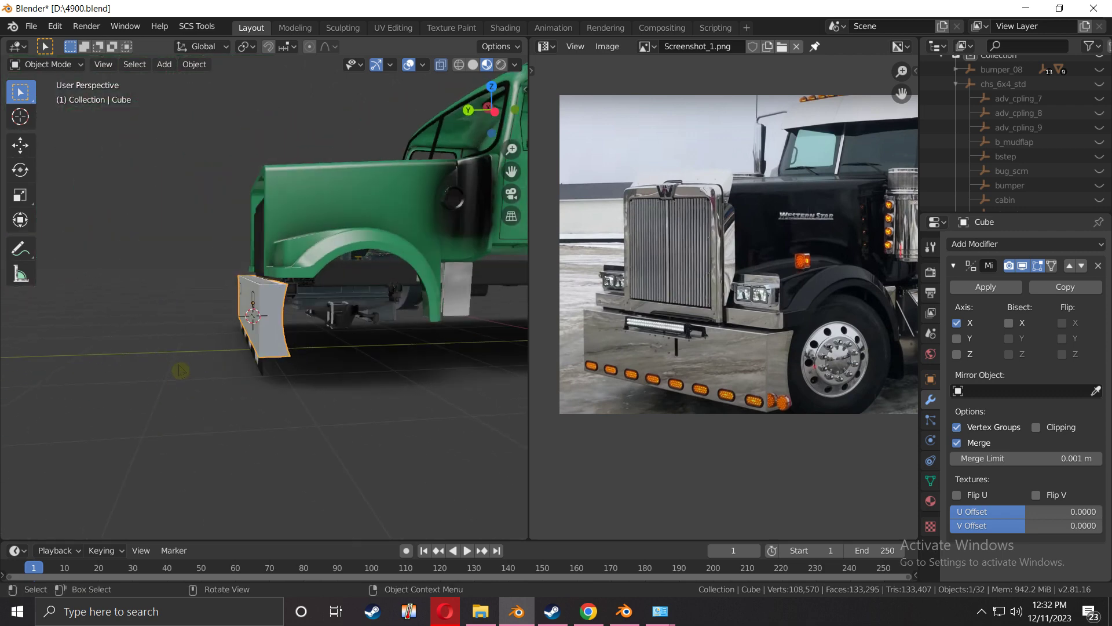
scroll(260, 387, up, 5)
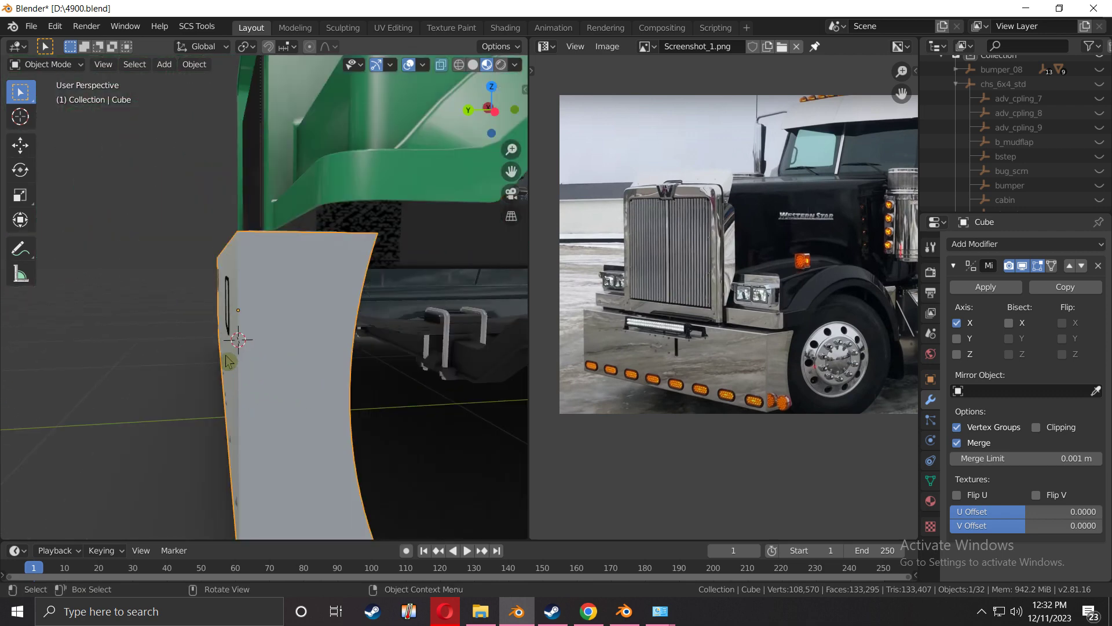
key(ctrl+KP_3)
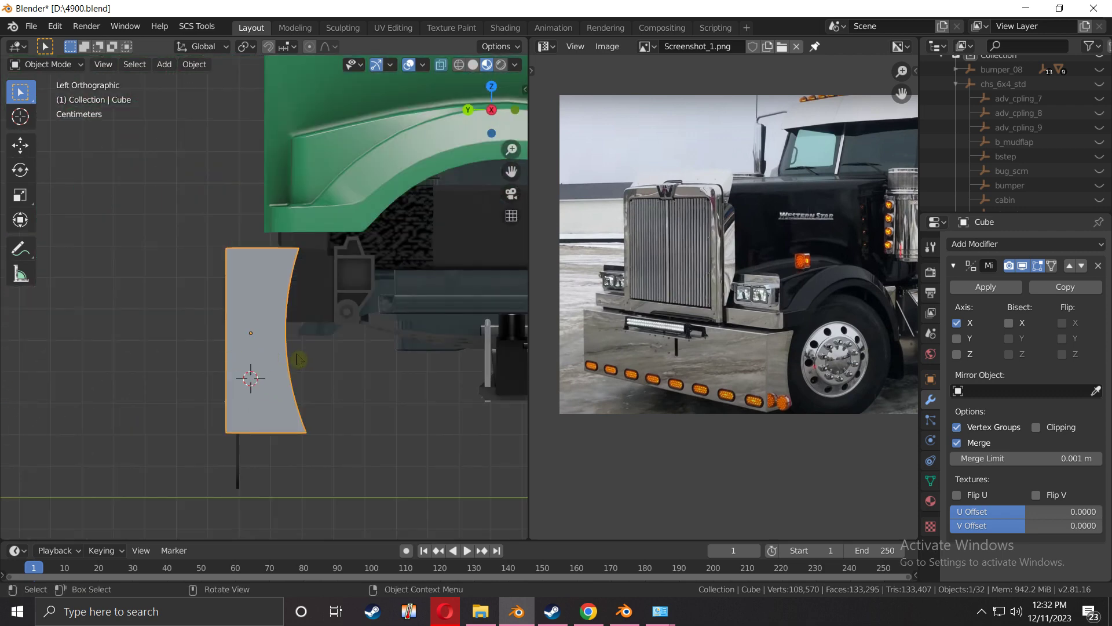
middle_drag(298, 359, 318, 381)
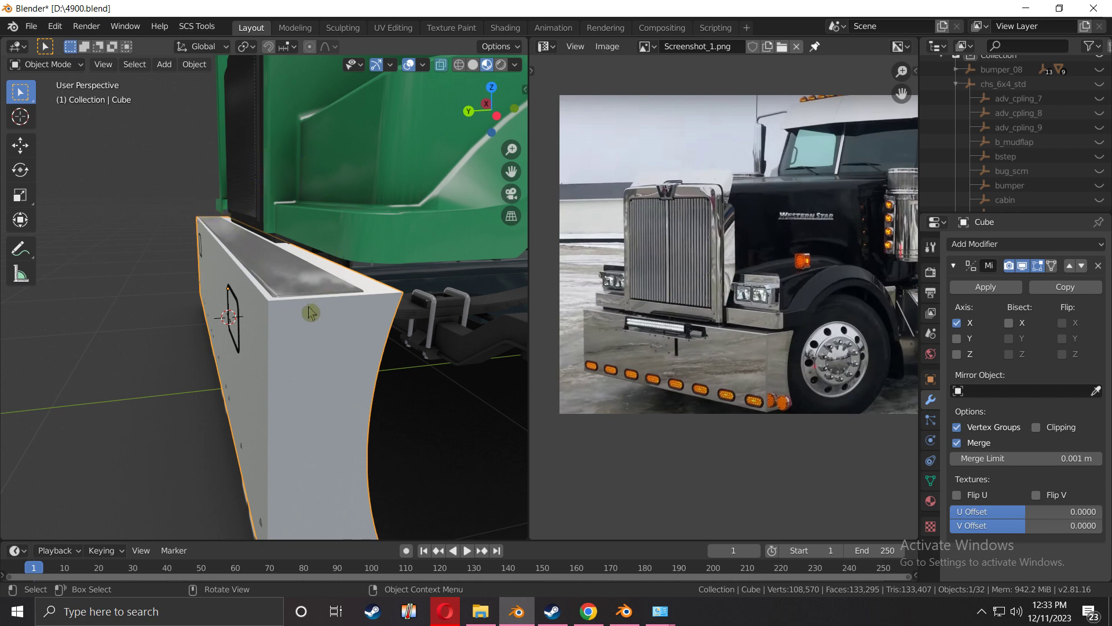
middle_drag(284, 310, 374, 312)
Set the bumper mesh up for edge selection, with proportional editing and X-ray turned off
key(Tab)
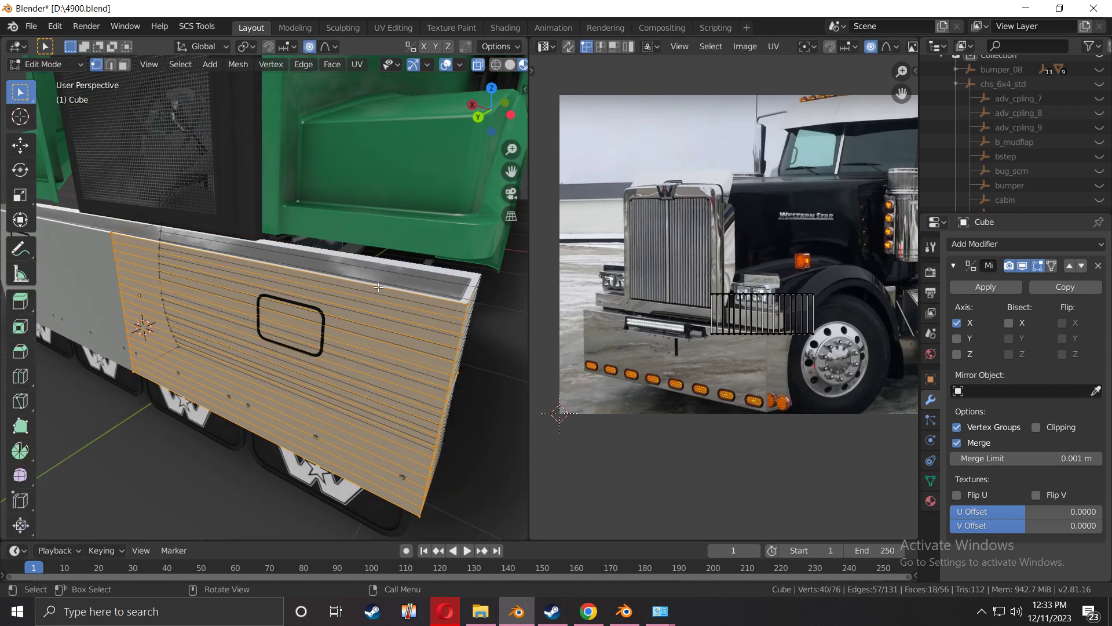
key(Tab)
key(Tab)
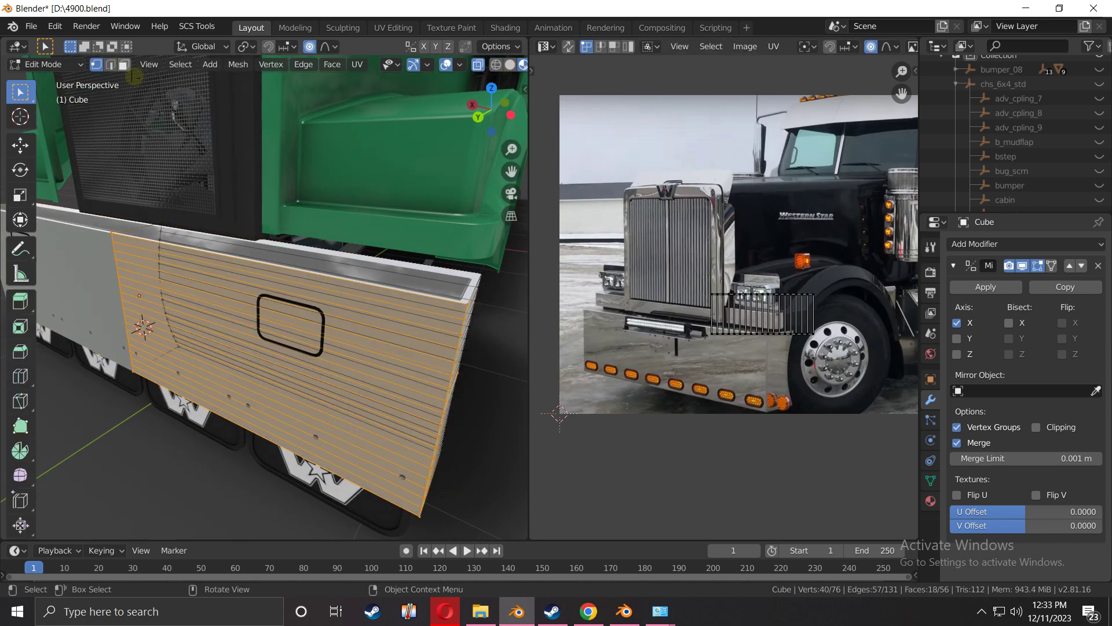
click(312, 49)
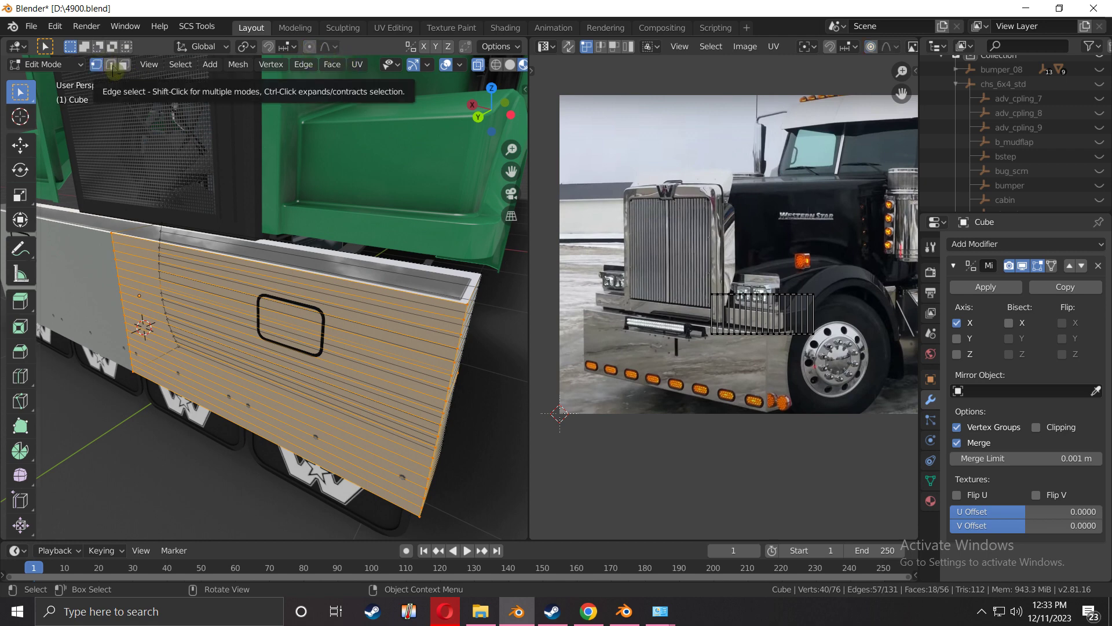
click(113, 66)
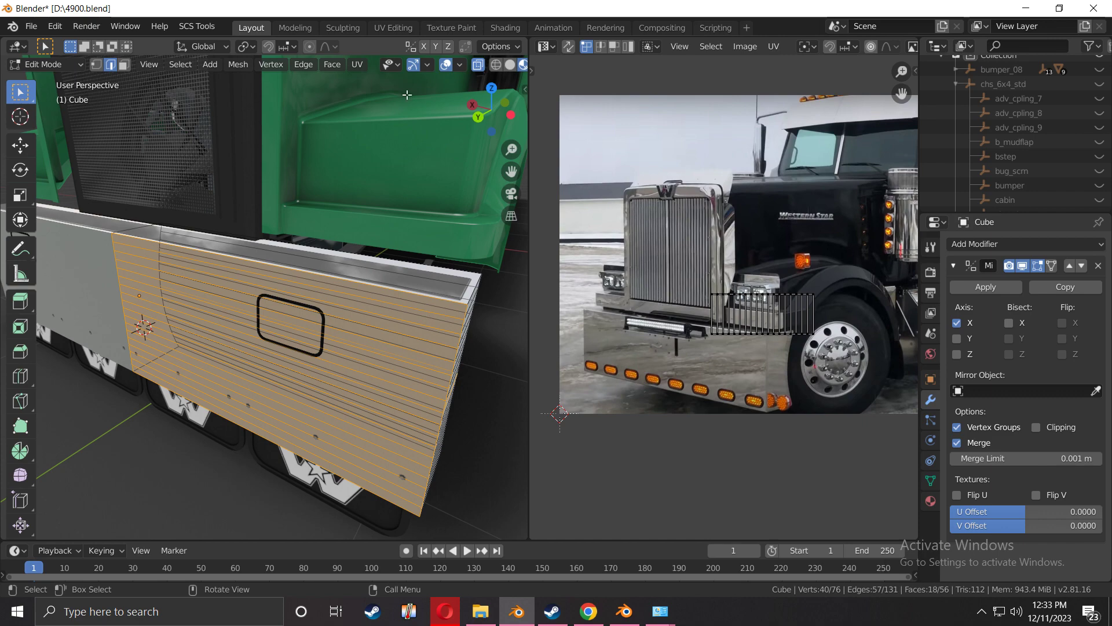
click(478, 65)
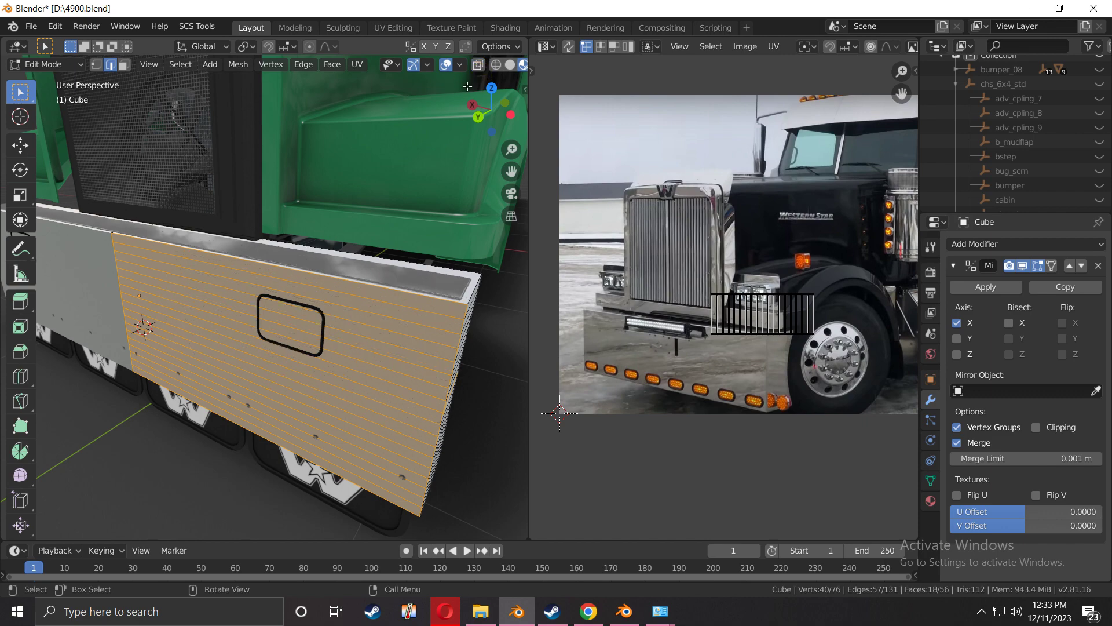
Select the bumper mesh's outer front vertical edge loop together with the top edge of its front face
shift+middle_drag(412, 275, 371, 263)
click(469, 447)
middle_drag(470, 447, 342, 329)
click(343, 330)
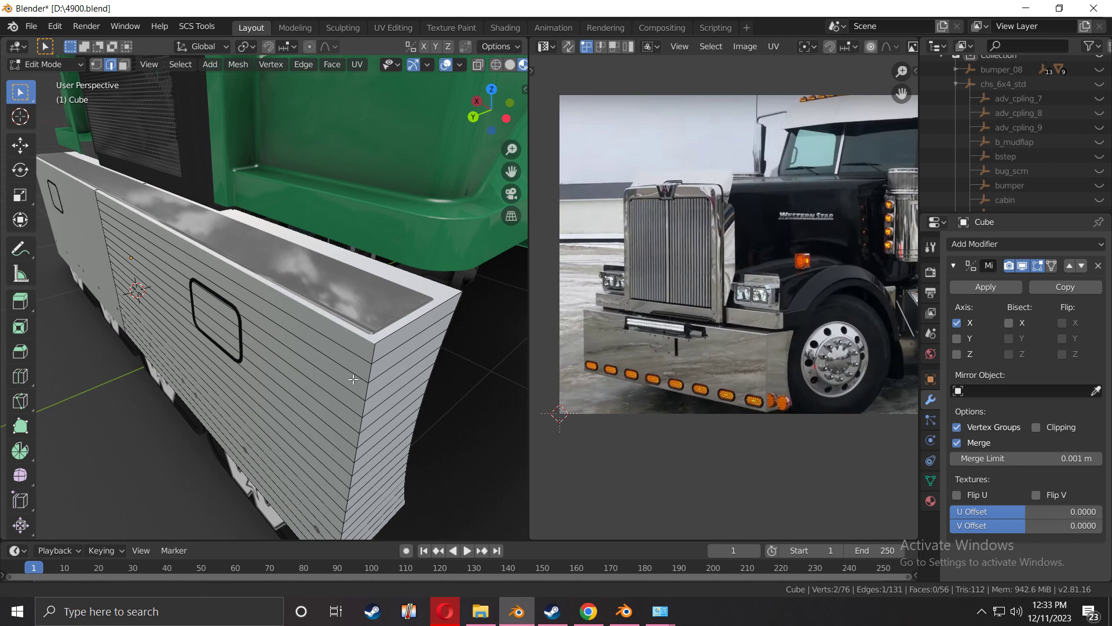
shift+scroll(353, 310, down, 3)
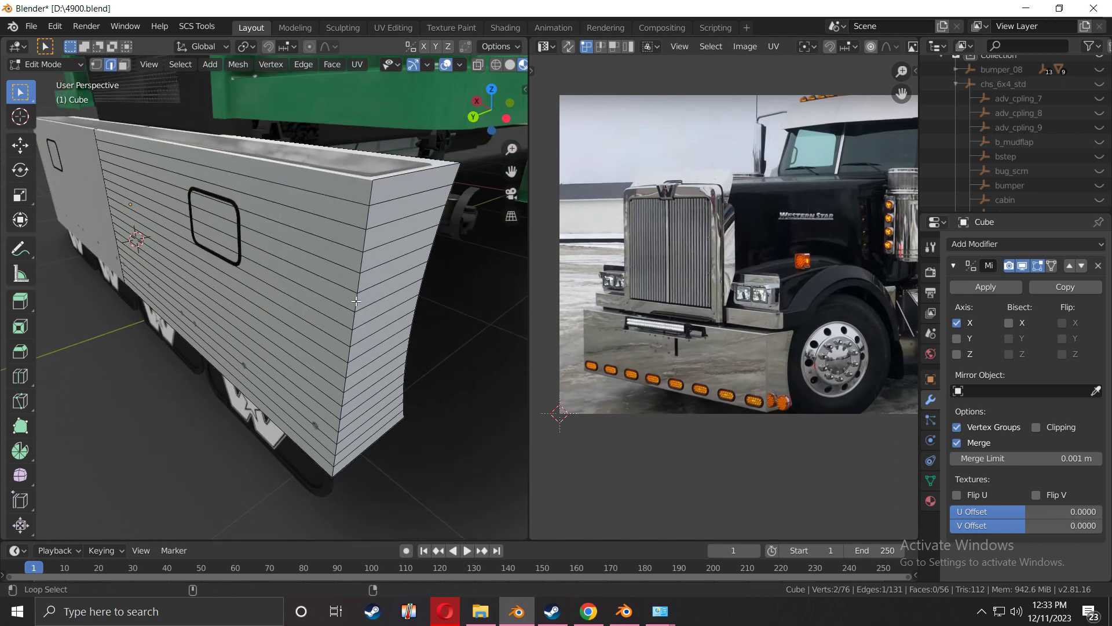
alt+click(356, 301)
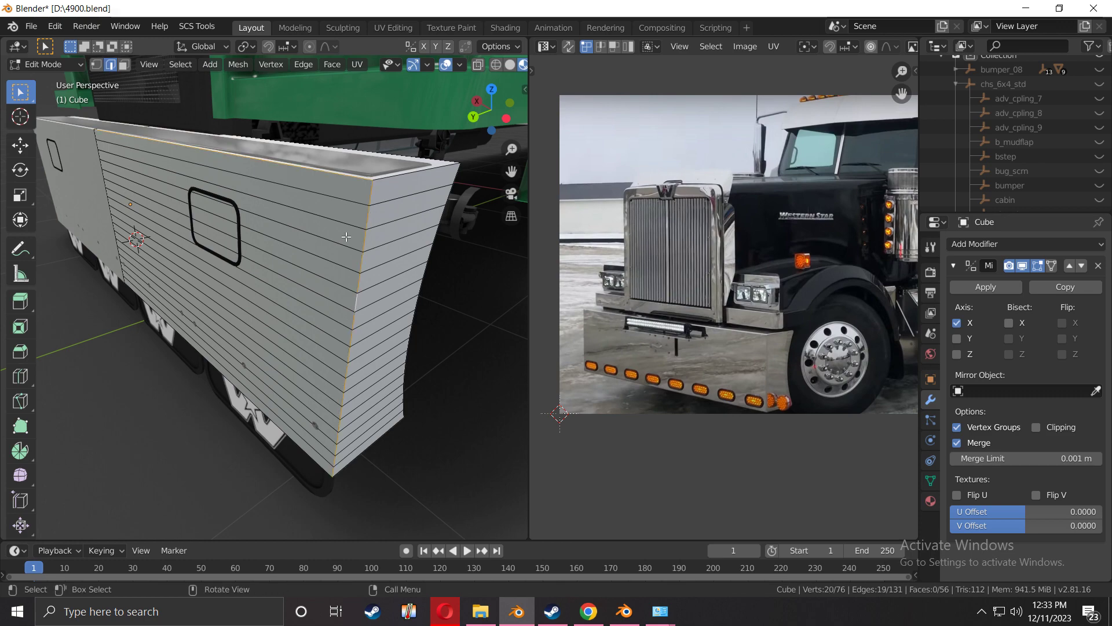
Add the front face's bottom edge and the top and bottom edges of the bumper's outer end to the selection
middle_drag(329, 486, 382, 371)
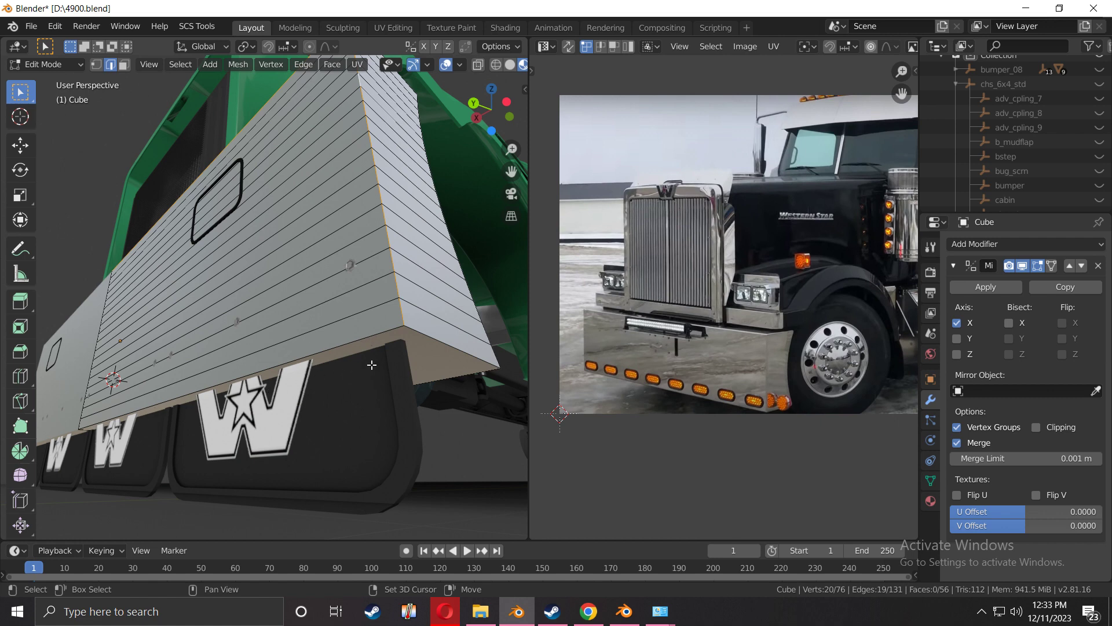
shift+click(370, 336)
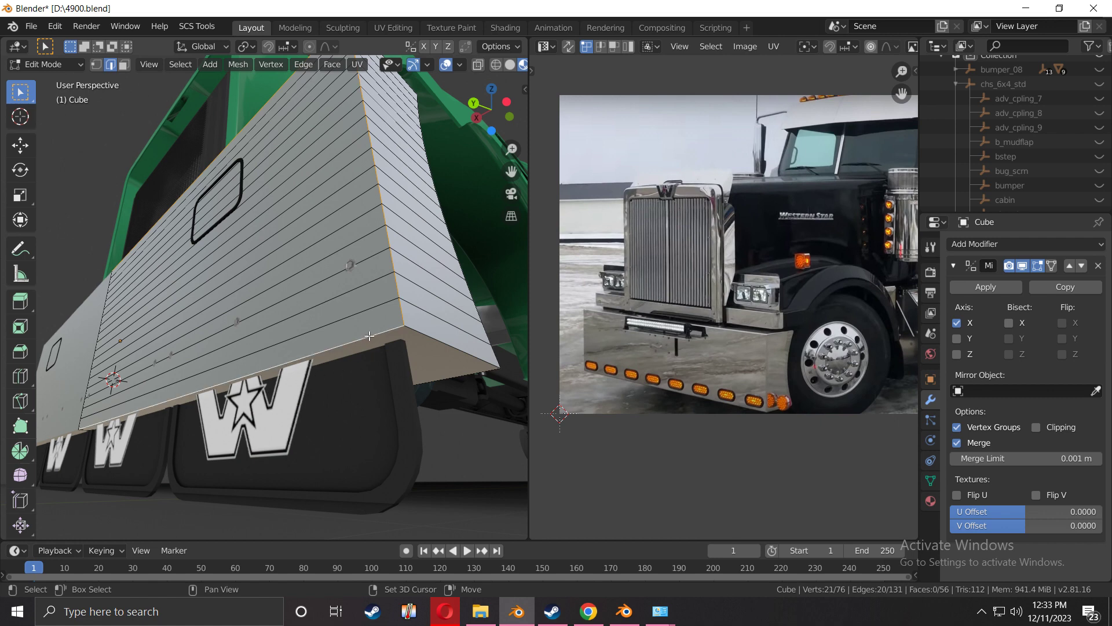
middle_drag(377, 277, 268, 245)
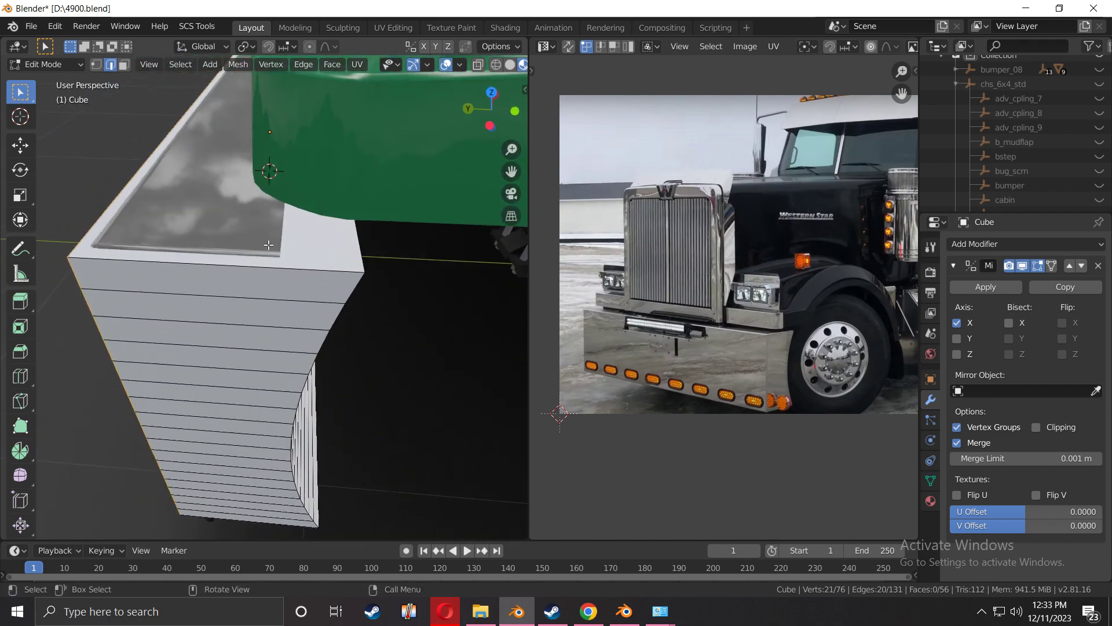
shift+click(211, 263)
middle_drag(266, 313, 268, 343)
shift+click(291, 411)
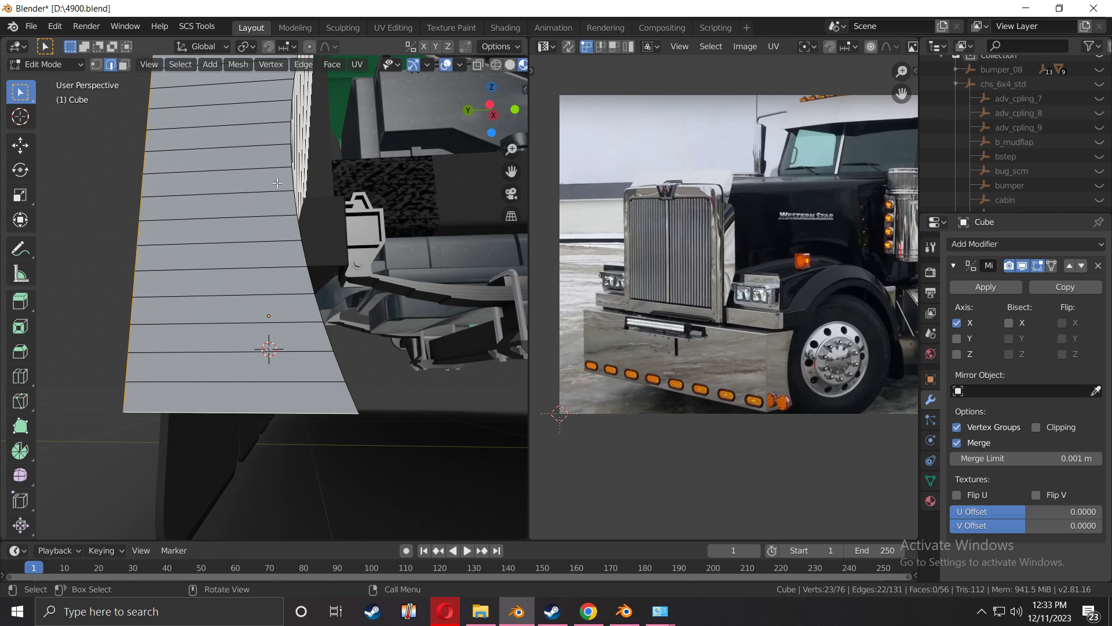
middle_drag(278, 273, 259, 218)
scroll(262, 193, down, 4)
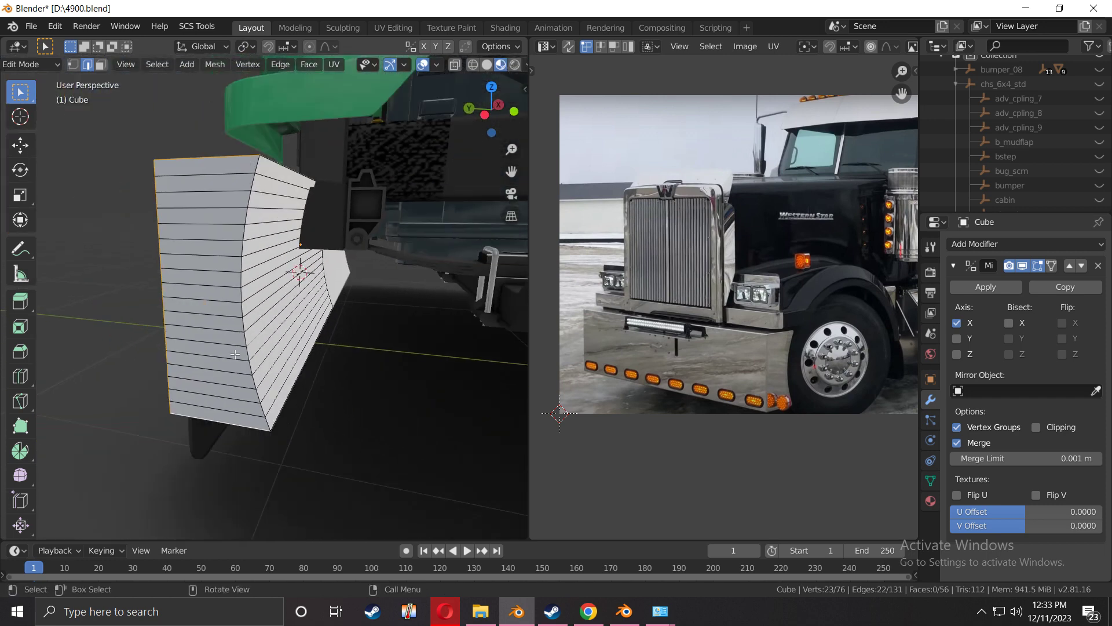
middle_drag(202, 296, 310, 284)
key(ctrl+b)
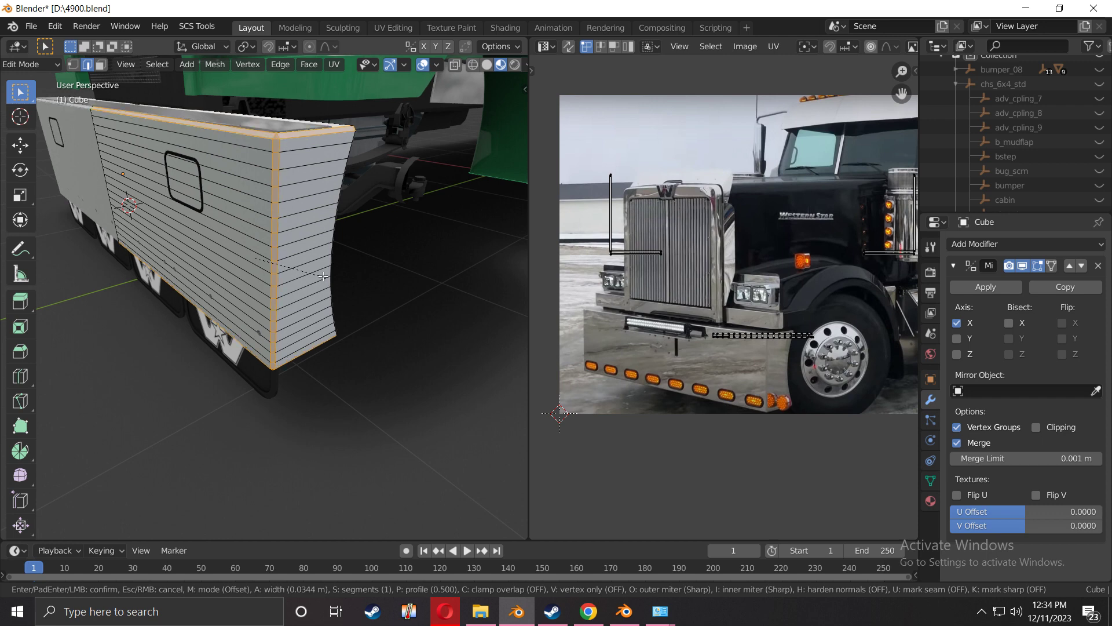
key(Escape)
middle_drag(311, 253, 266, 229)
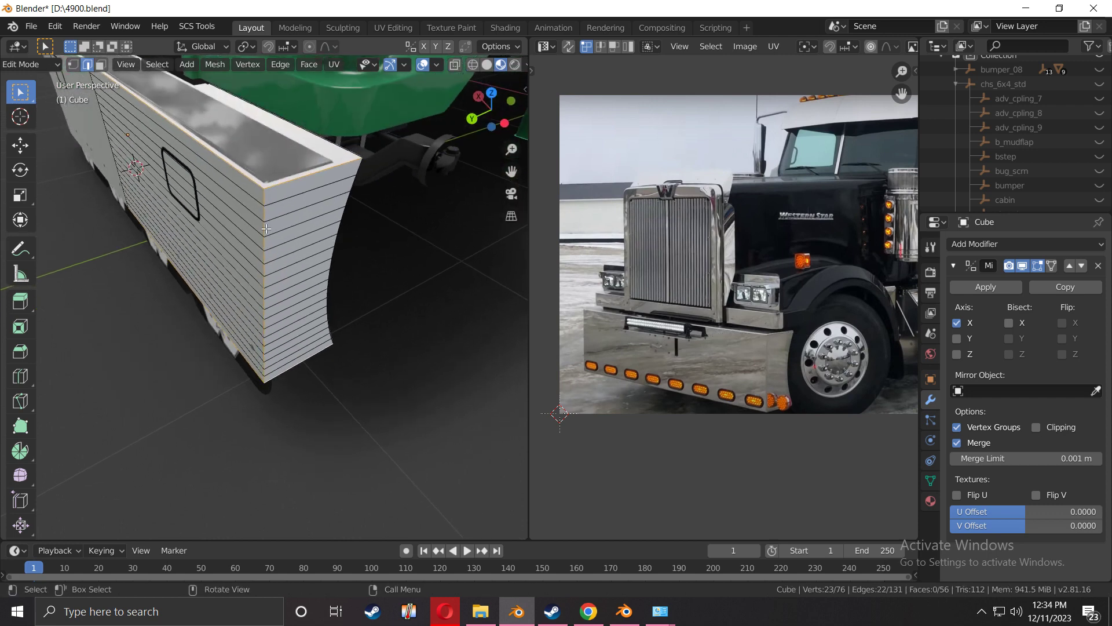
Move the old bumper object piece_1.008 by 2 m along global Z and return to editing the new bumper mesh
key(Tab)
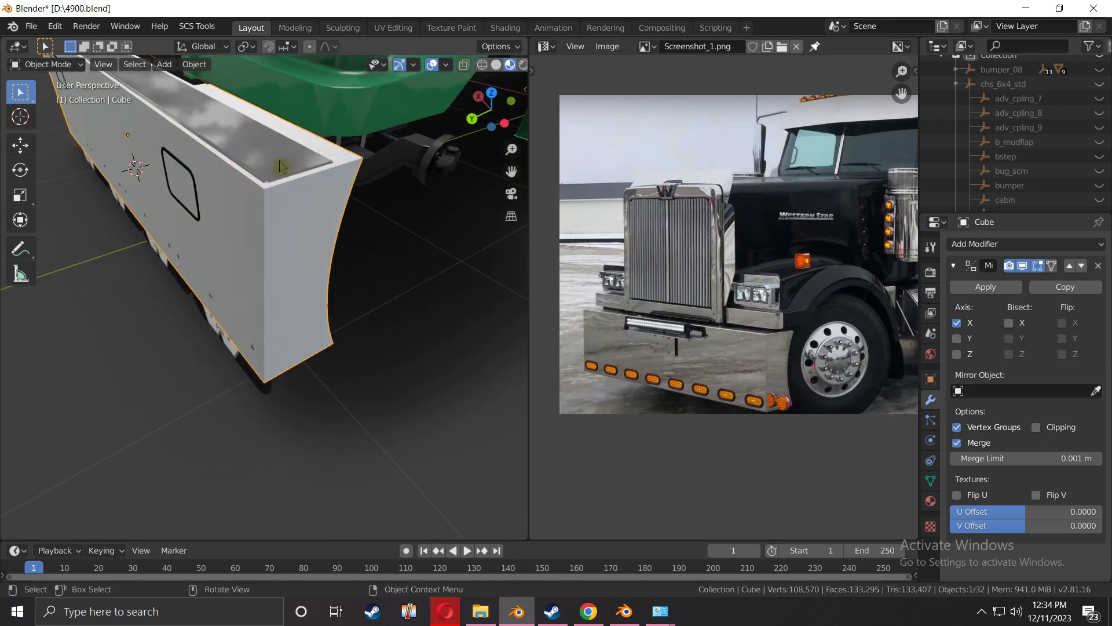
click(280, 168)
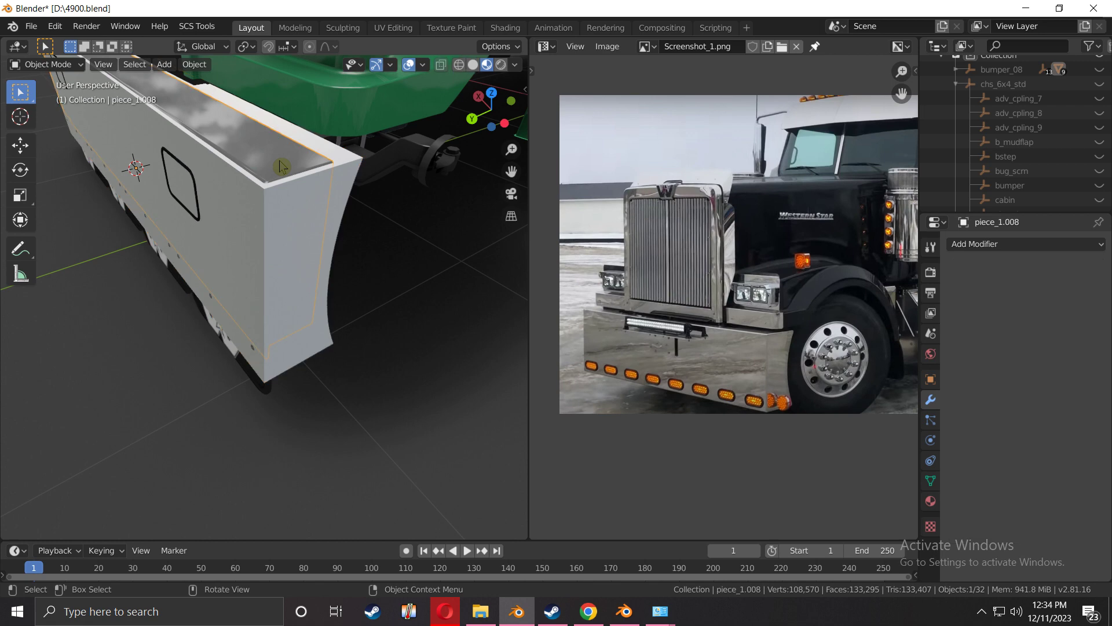
key(g)
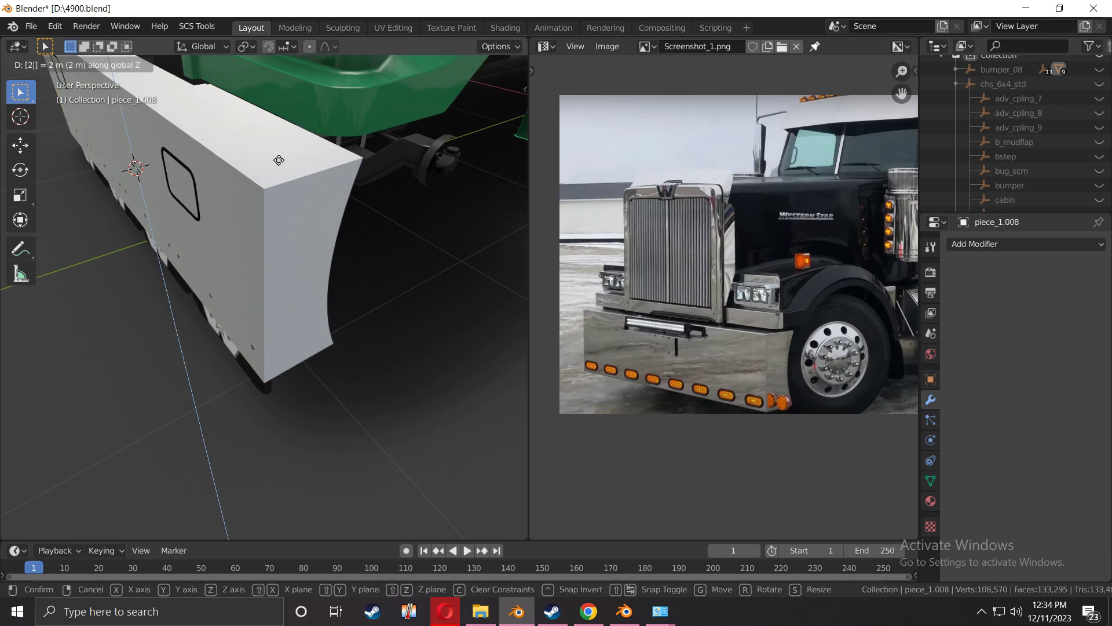
click(281, 168)
click(288, 175)
key(Tab)
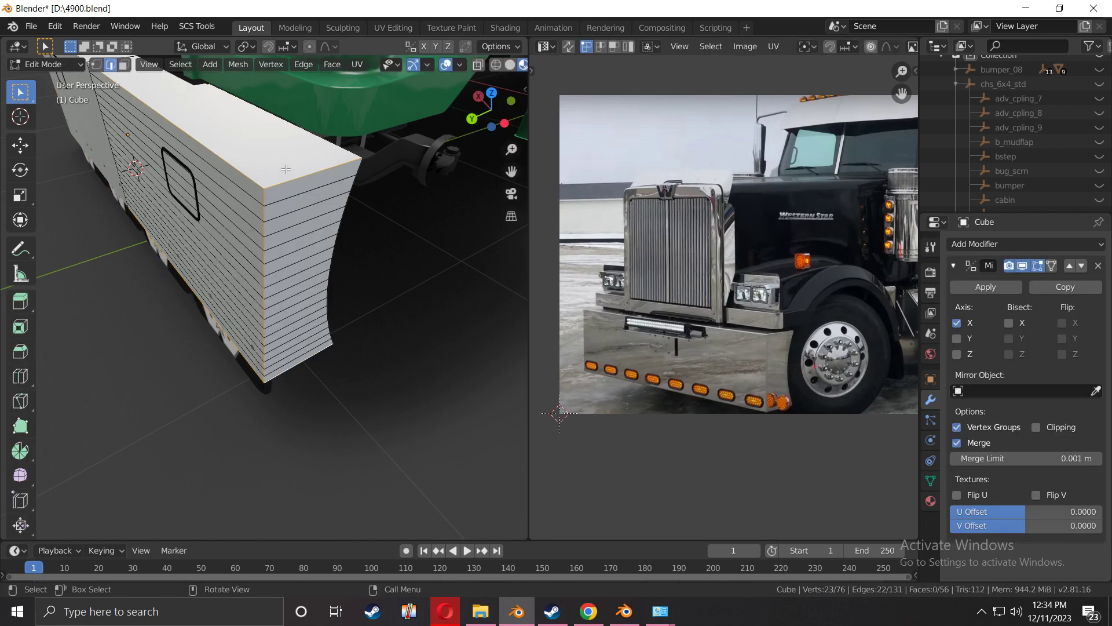
scroll(304, 230, up, 2)
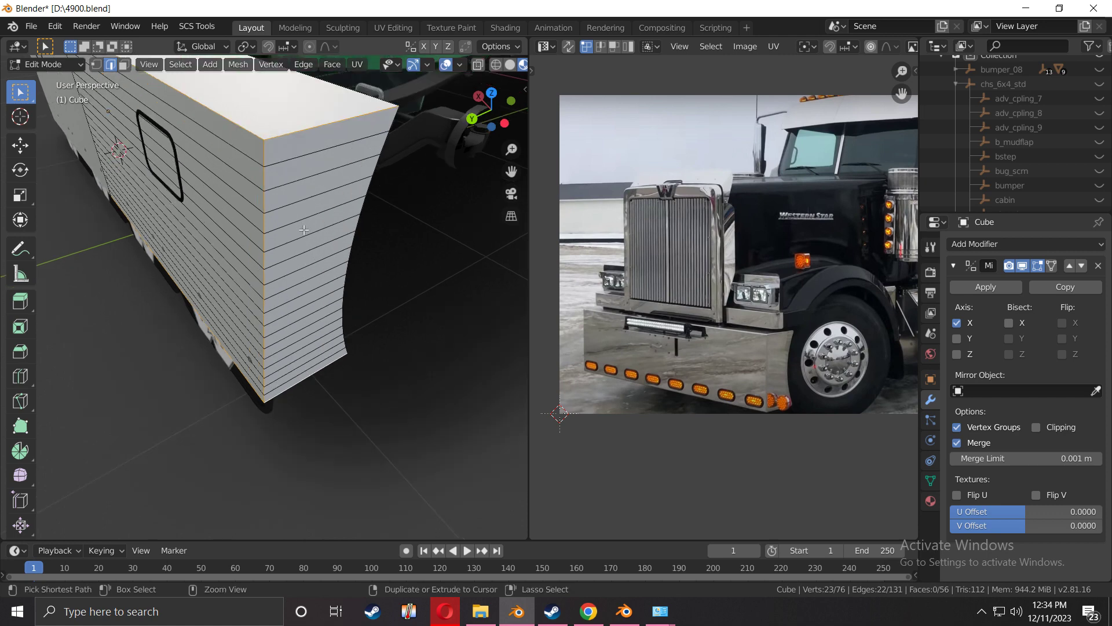
key(ctrl+b)
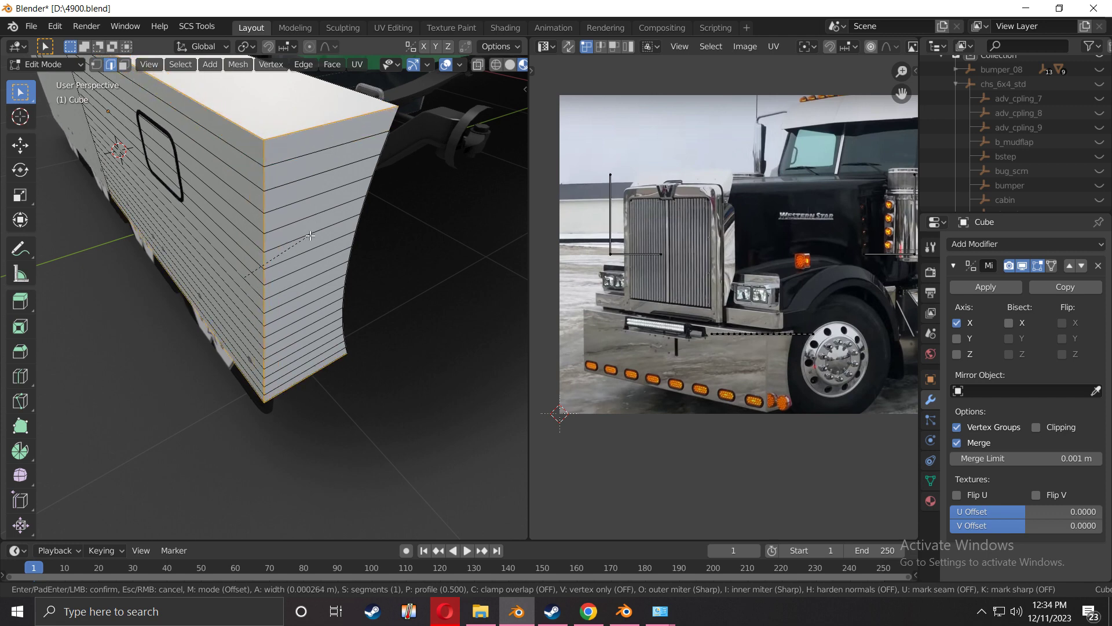
right_click(314, 234)
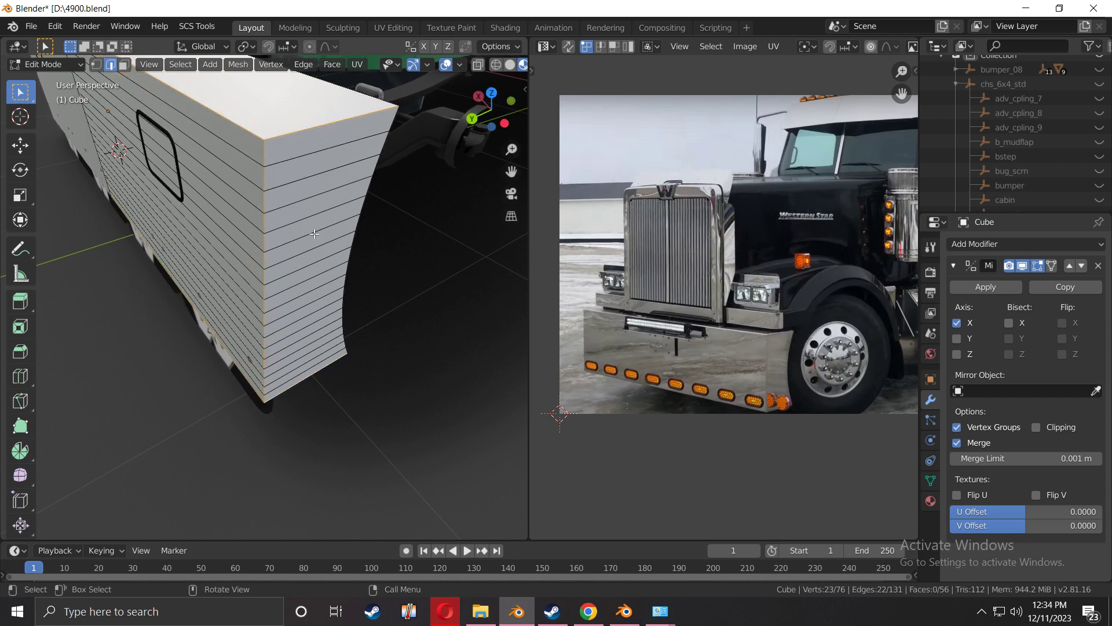
key(ctrl)
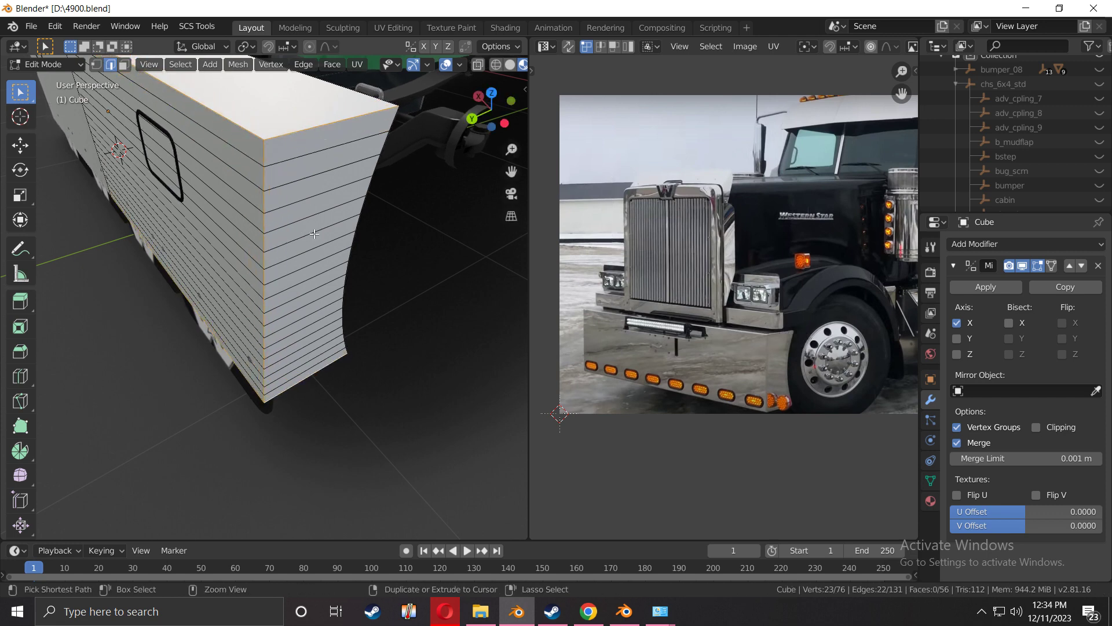
key(ctrl+b)
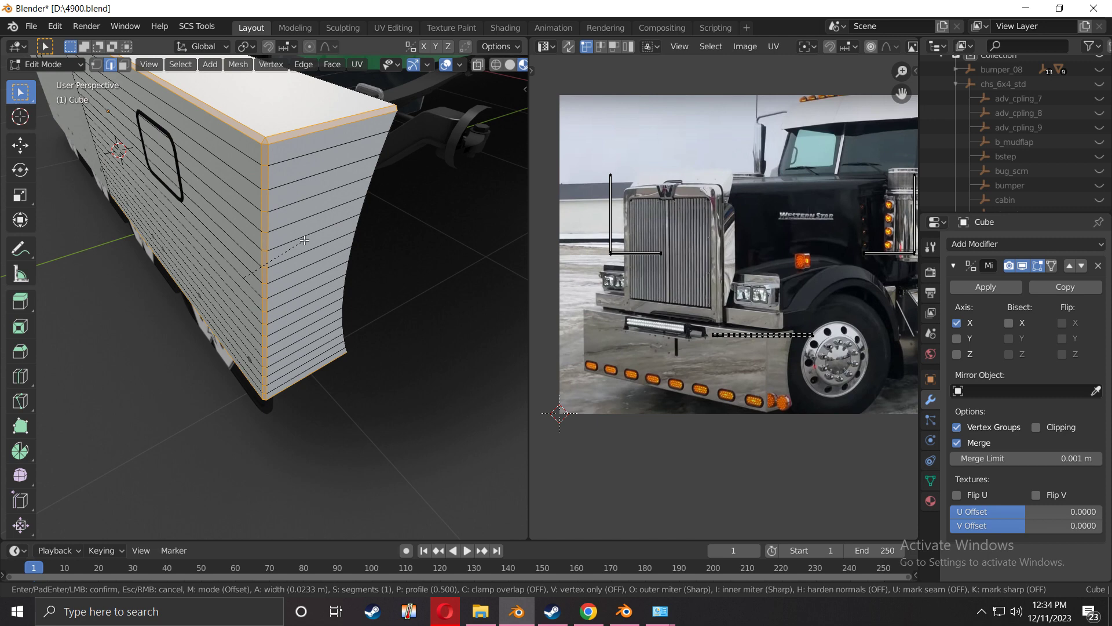
click(305, 240)
scroll(306, 261, up, 5)
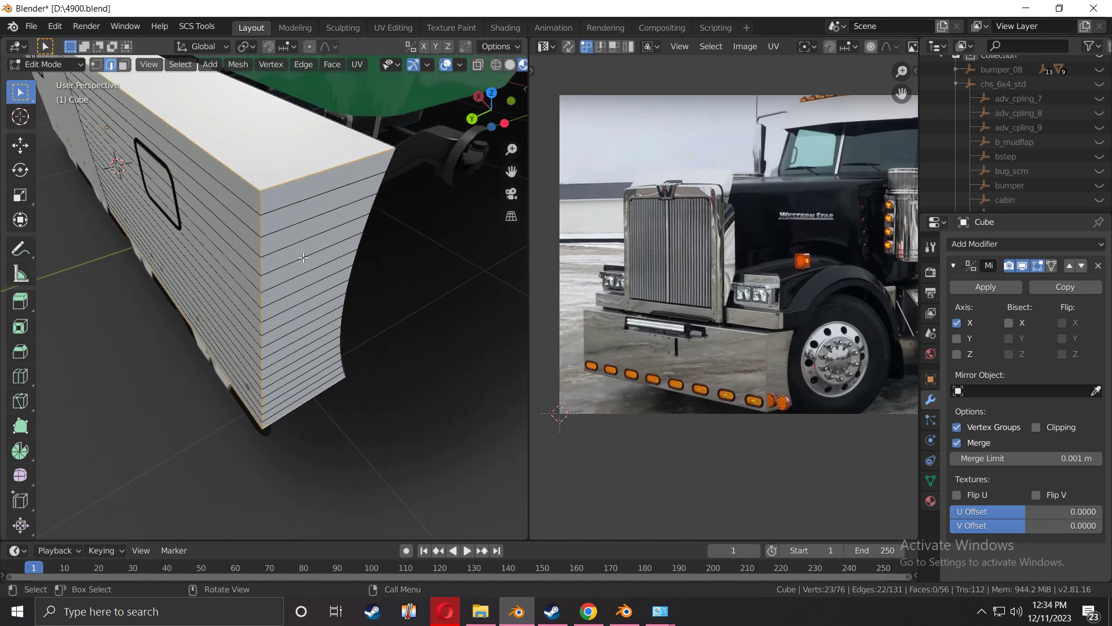
Bevel the selected front and outer-end edges by about 0.0228 m with 9 segments and return to object mode
middle_drag(308, 279, 295, 303)
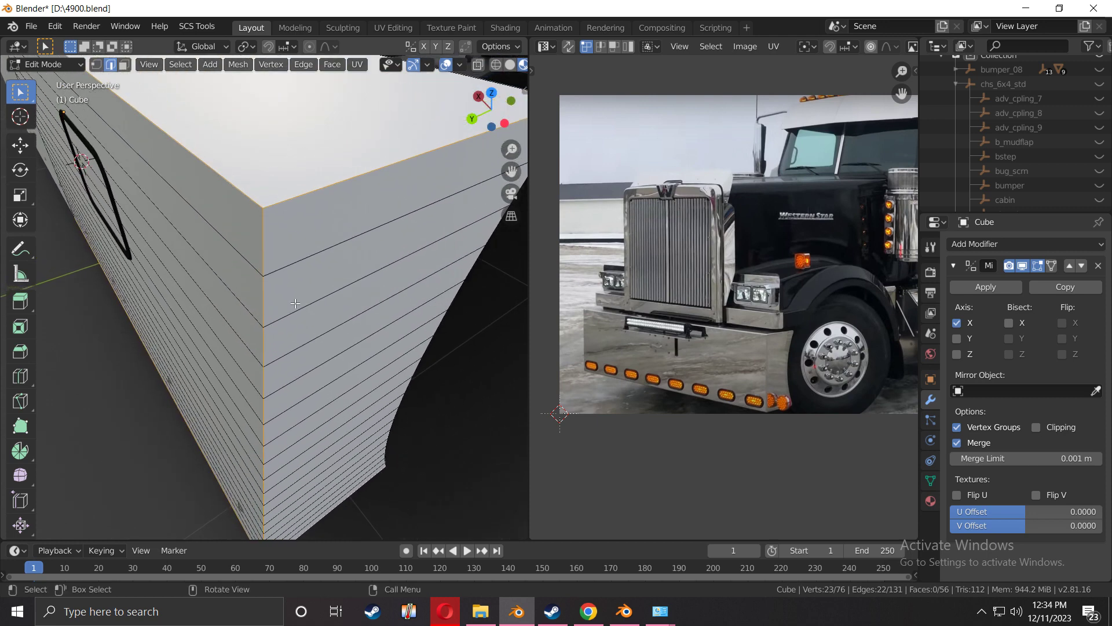
key(ctrl+b)
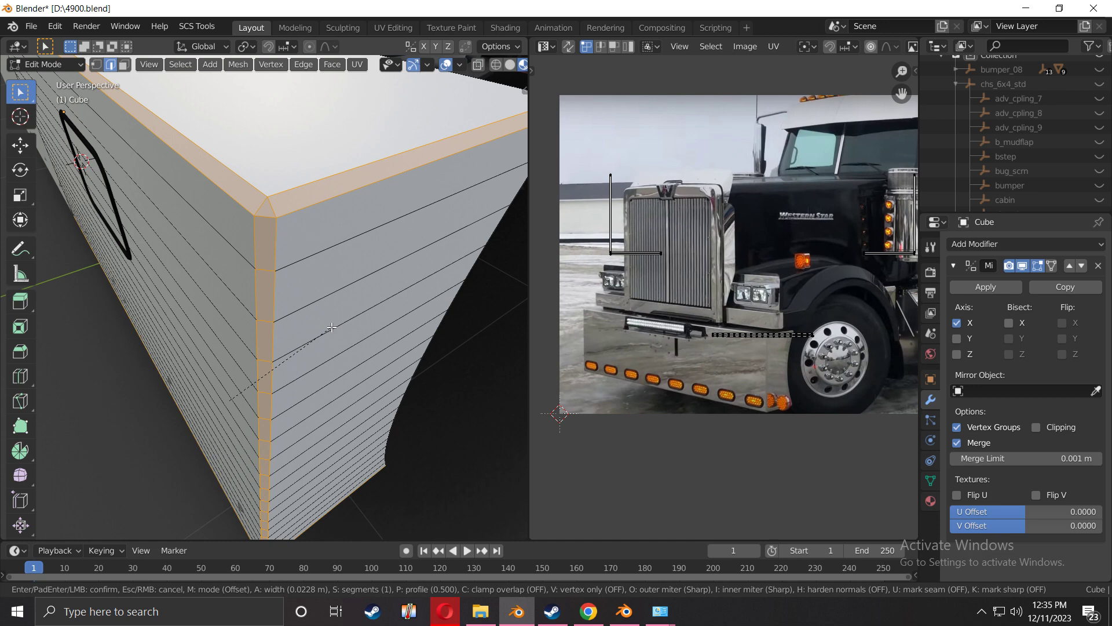
scroll(331, 328, up, 8)
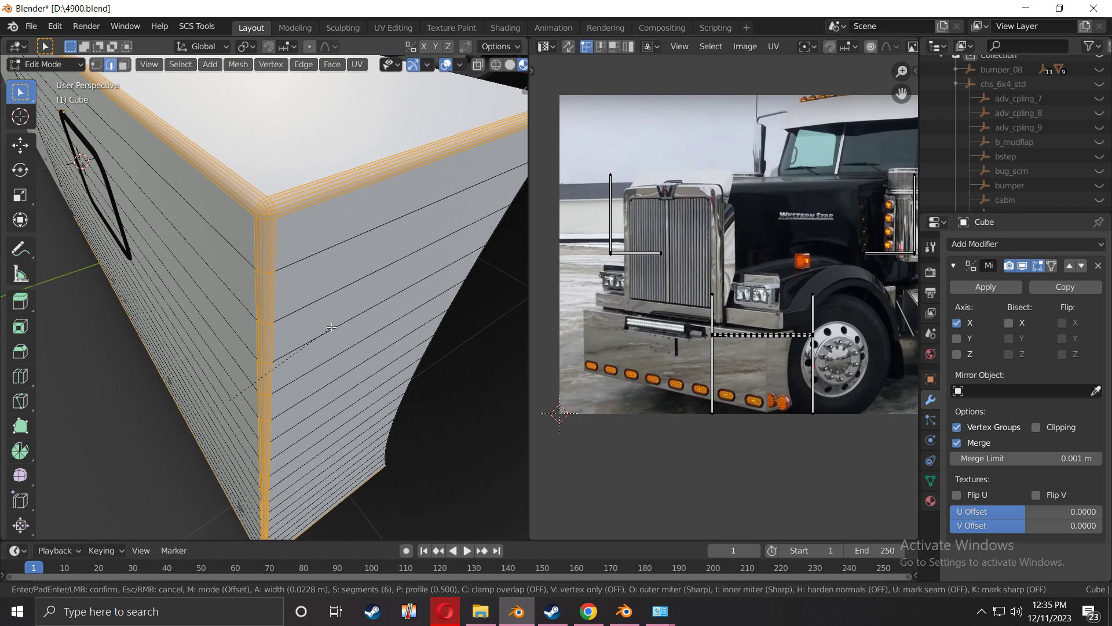
click(332, 327)
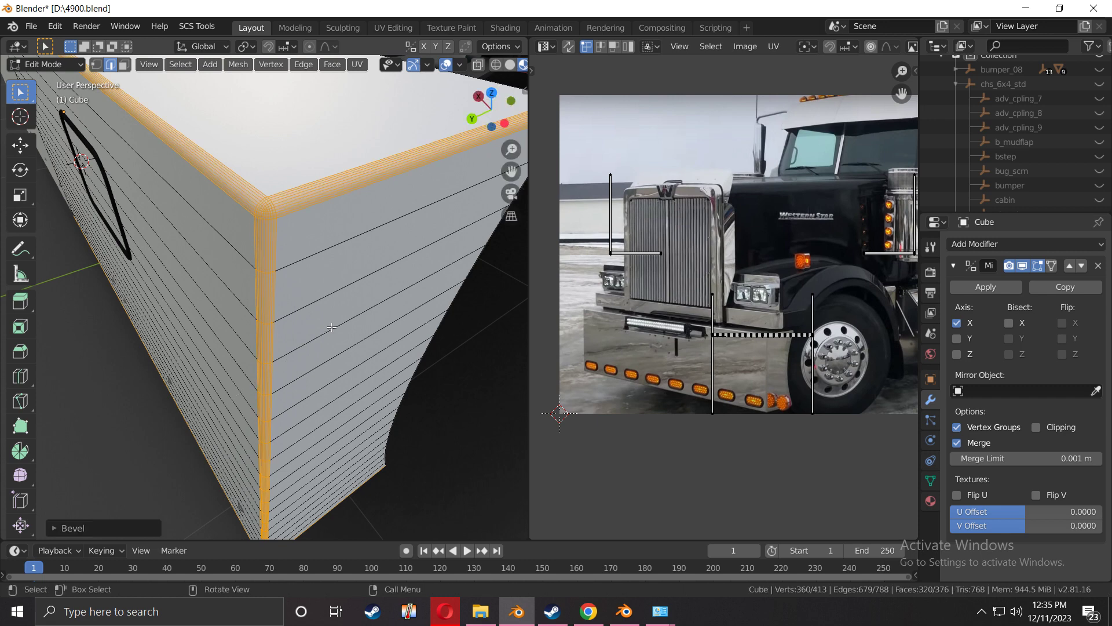
scroll(422, 416, down, 3)
key(Tab)
scroll(409, 427, down, 5)
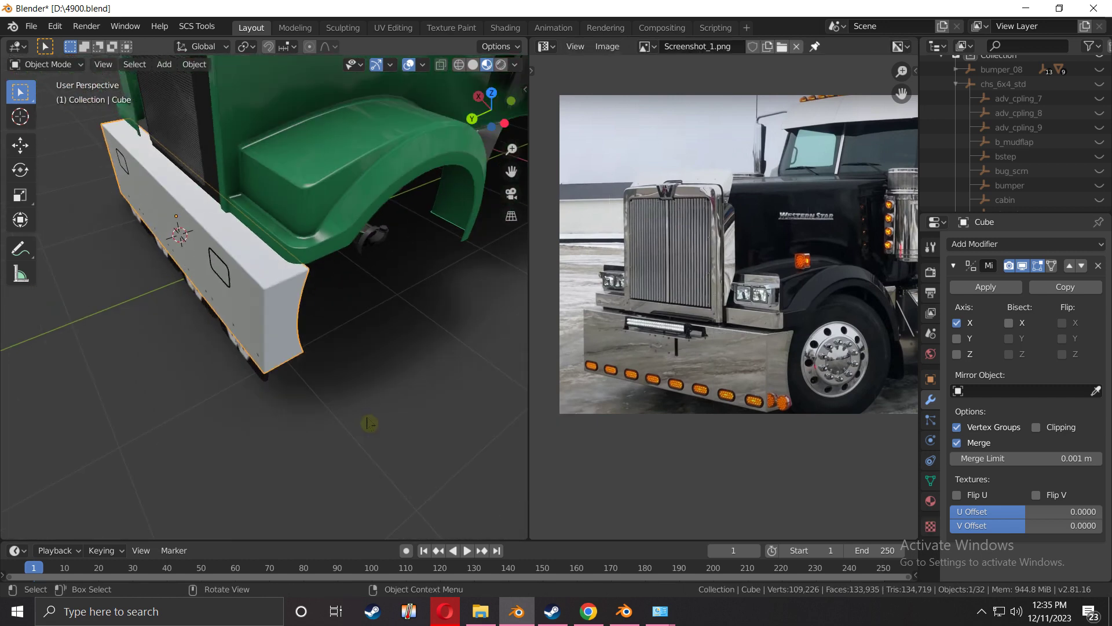
Set the bumper mesh up for face selection with nothing selected, viewed from behind
middle_drag(364, 392, 234, 306)
key(Tab)
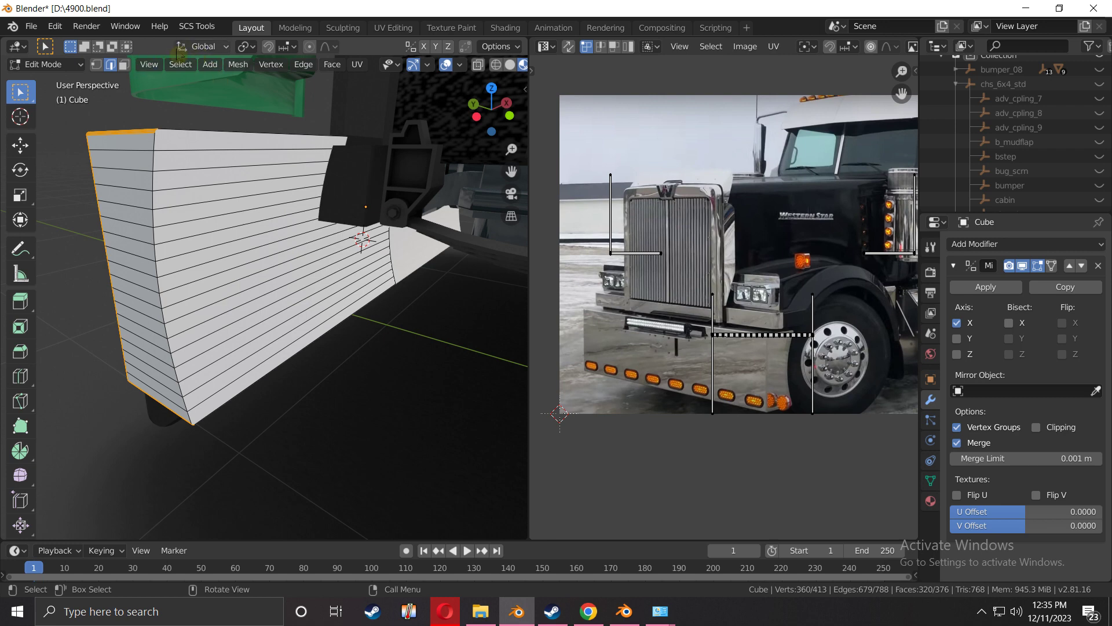
click(124, 64)
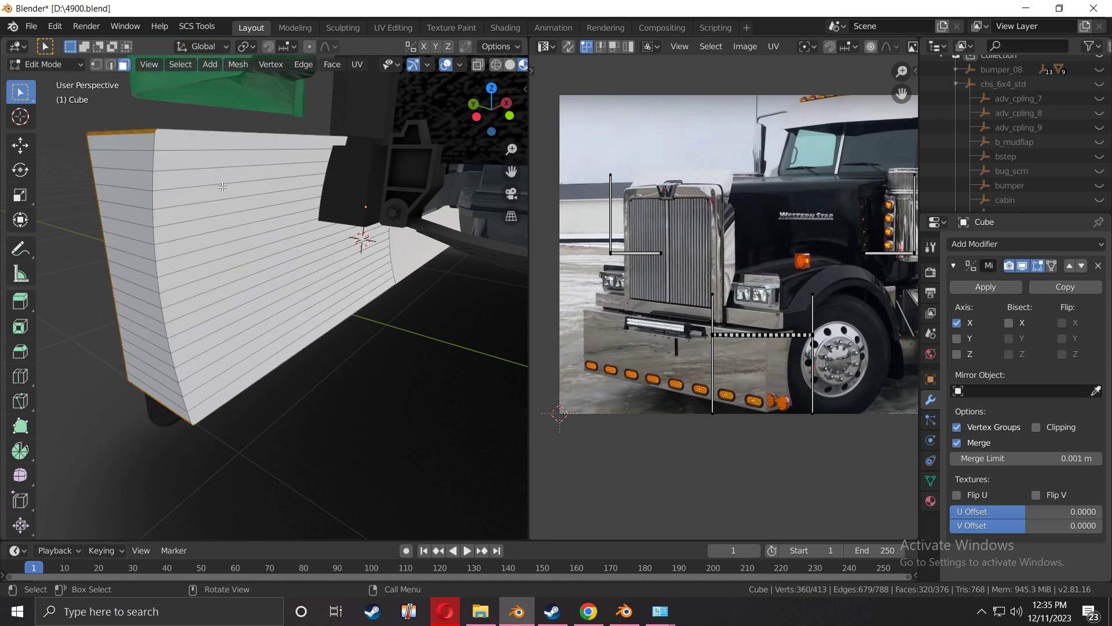
click(74, 231)
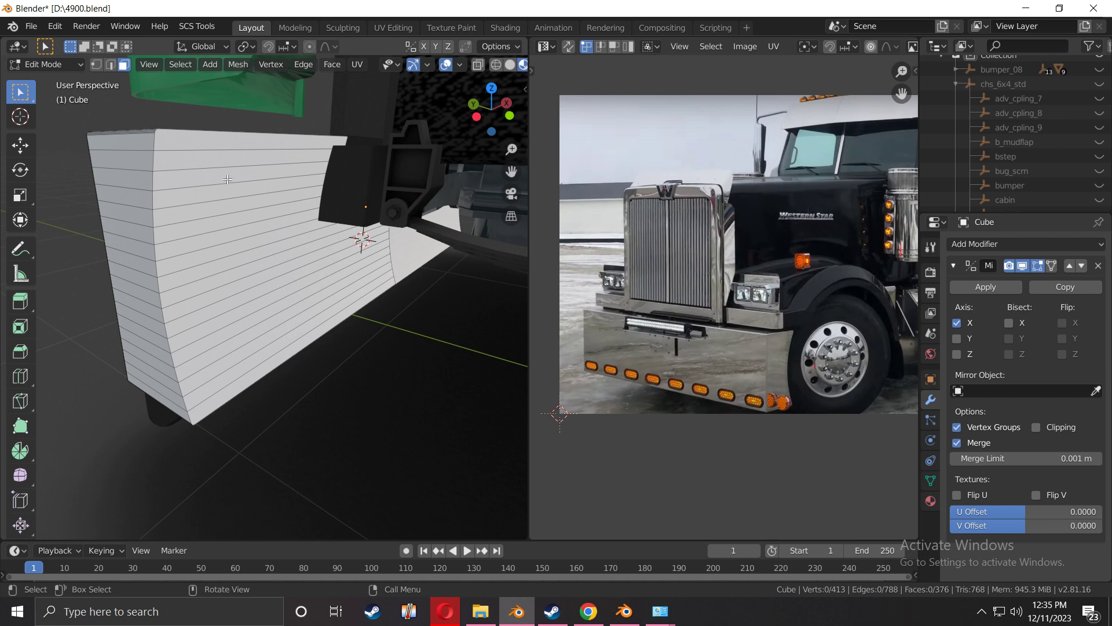
key(c)
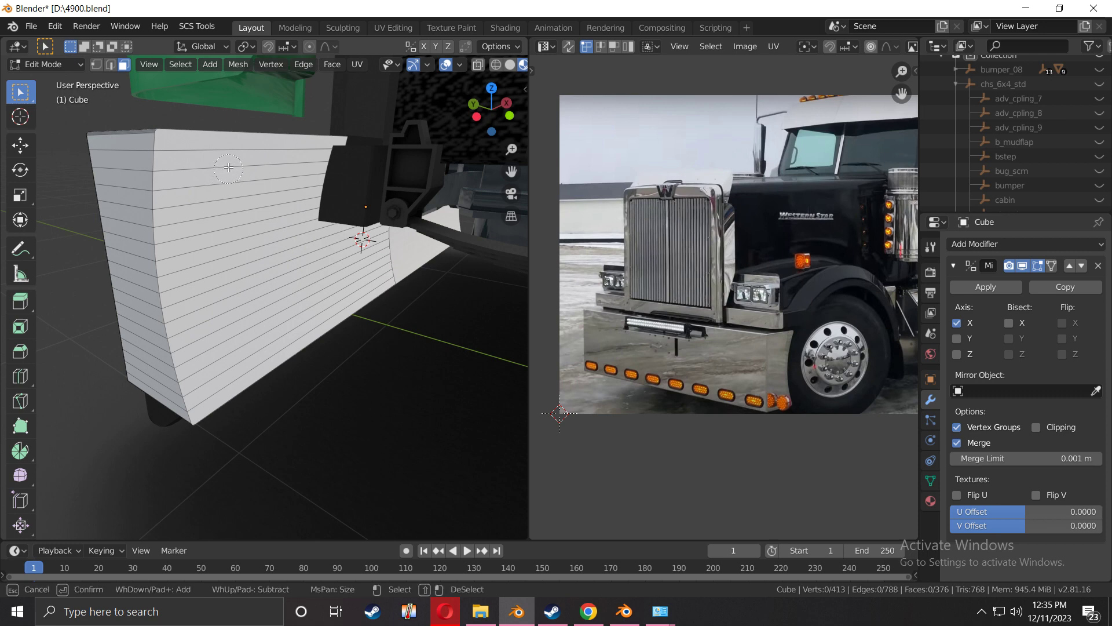
right_click(223, 169)
middle_drag(223, 169, 195, 232)
key(c)
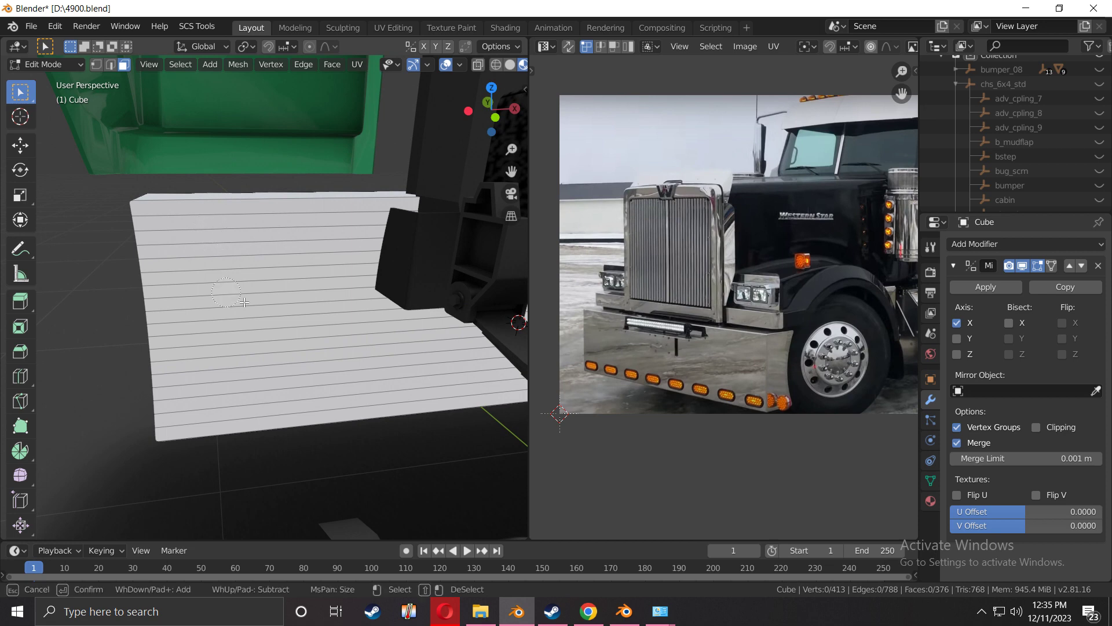
right_click(226, 222)
middle_drag(226, 222, 268, 214)
Circle-select all the faces on the bumper's curved rear side, delete them as faces and return to object mode
key(c)
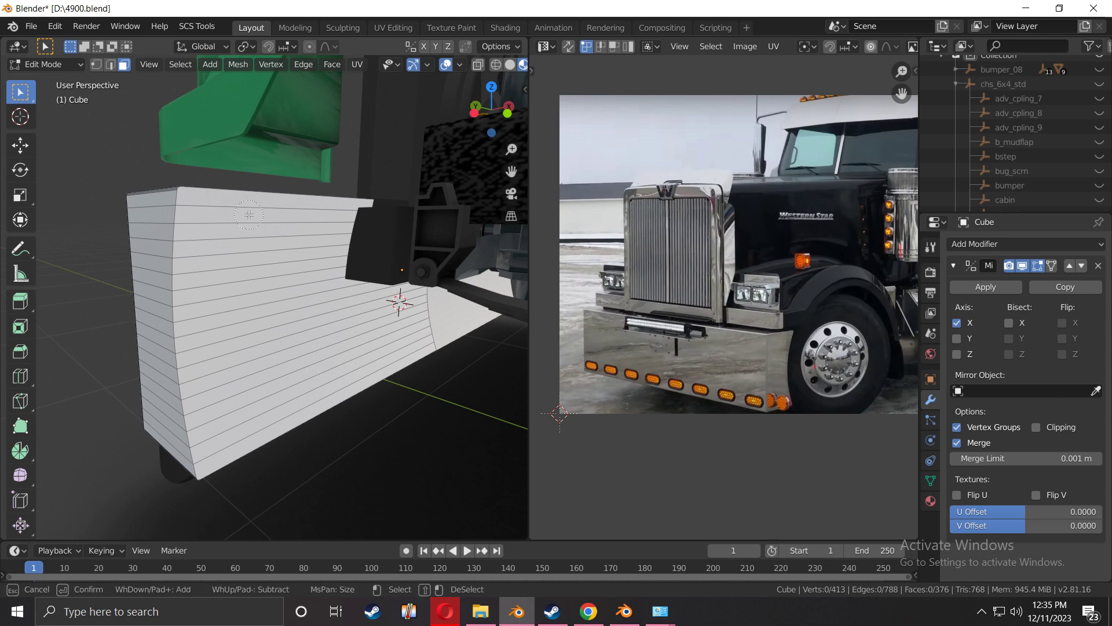
drag(249, 215, 261, 406)
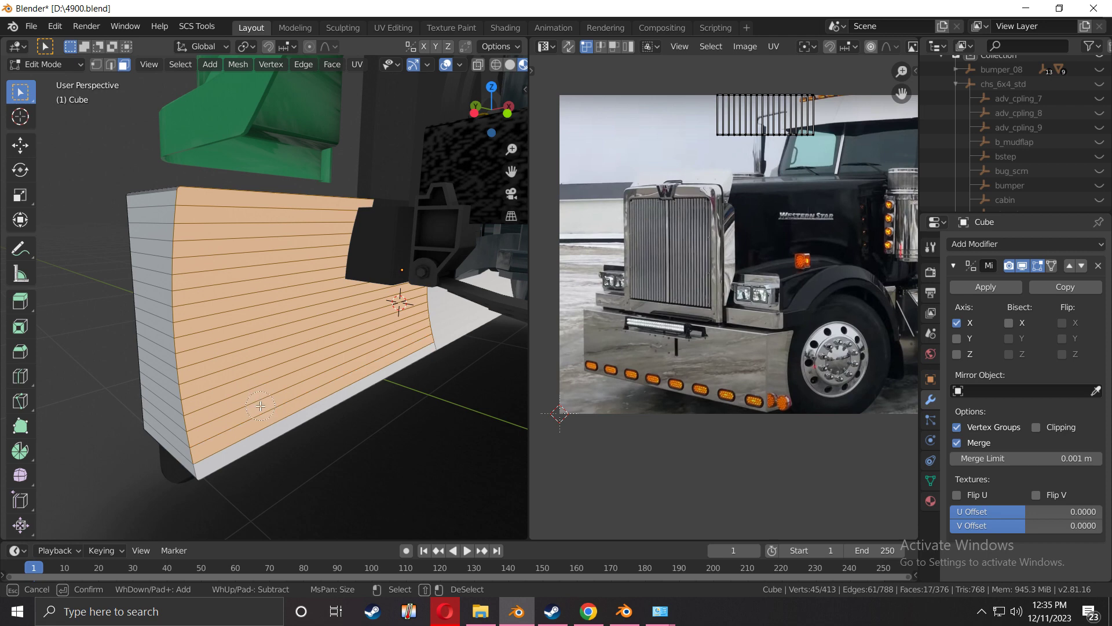
click(237, 437)
key(Escape)
middle_drag(246, 380, 265, 342)
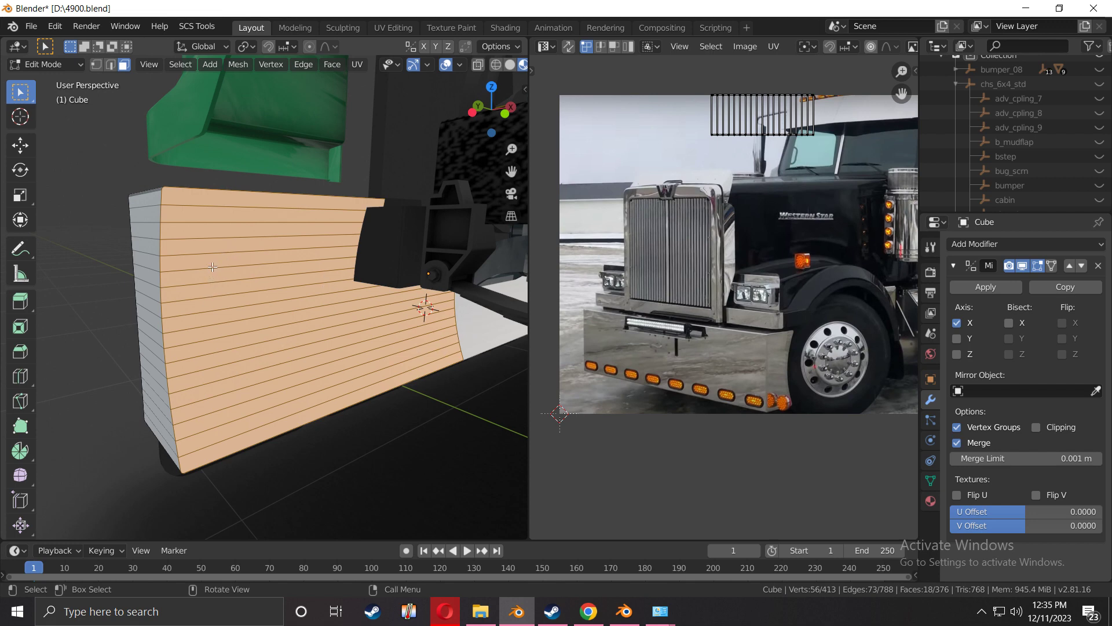
key(x)
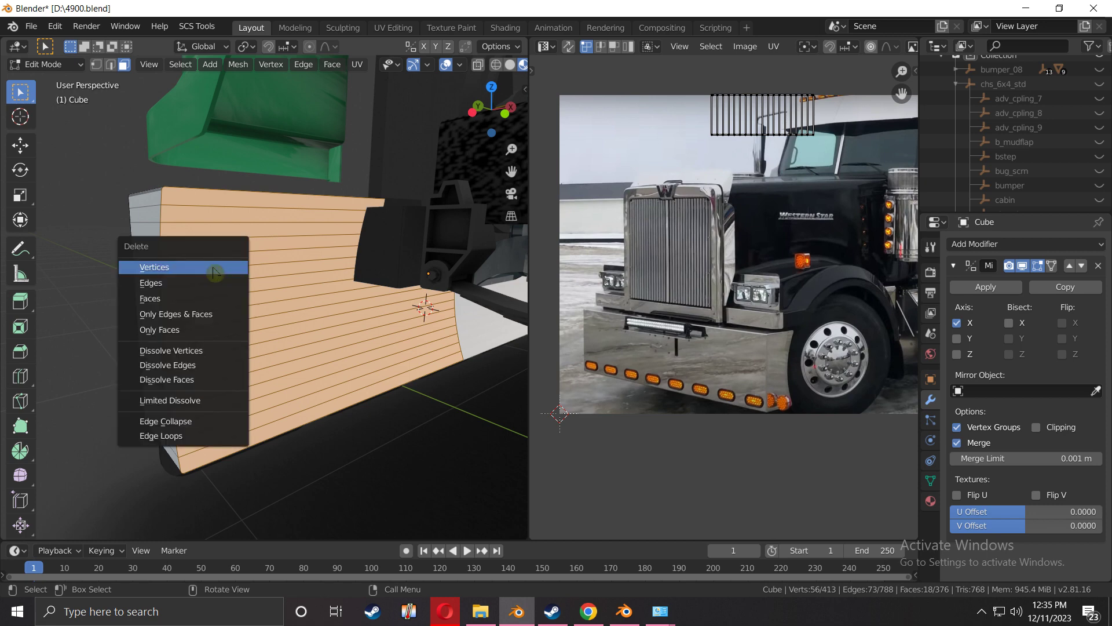
click(175, 295)
middle_drag(220, 316, 324, 342)
key(Tab)
scroll(340, 331, down, 2)
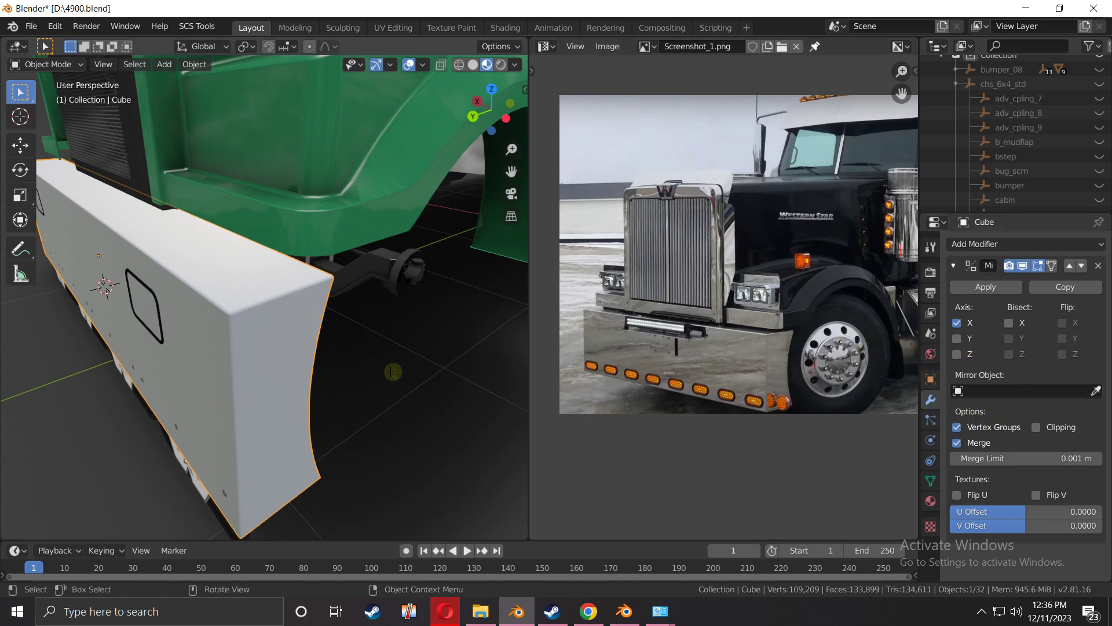
Apply the bumper's Mirror modifier, check the full-width mesh in edit mode and return to object mode
middle_drag(394, 372, 173, 367)
scroll(258, 358, up, 3)
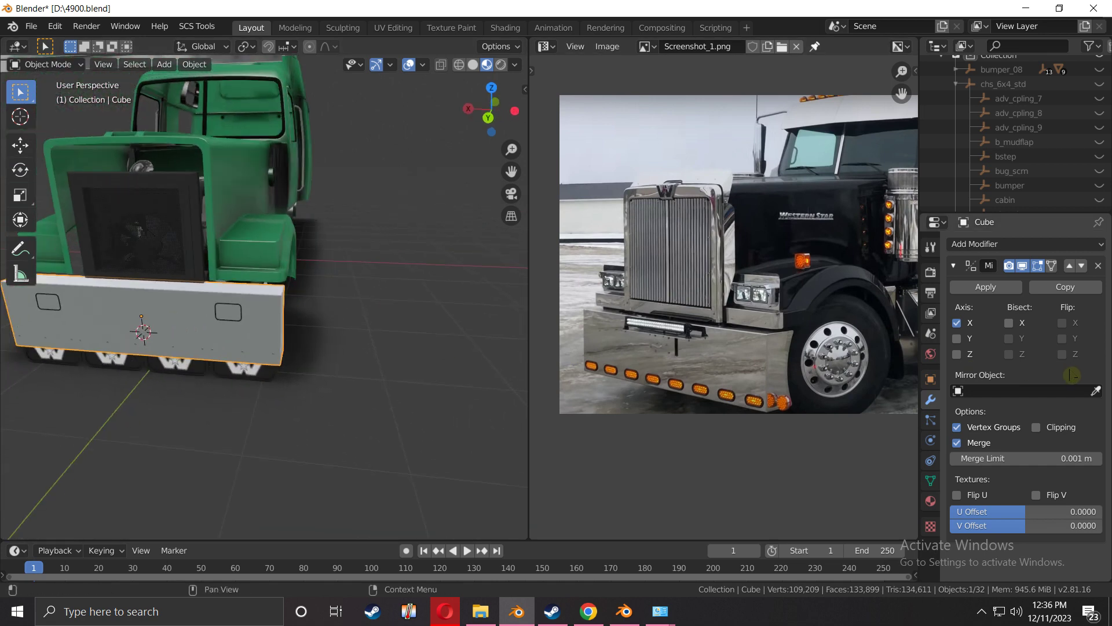
click(996, 289)
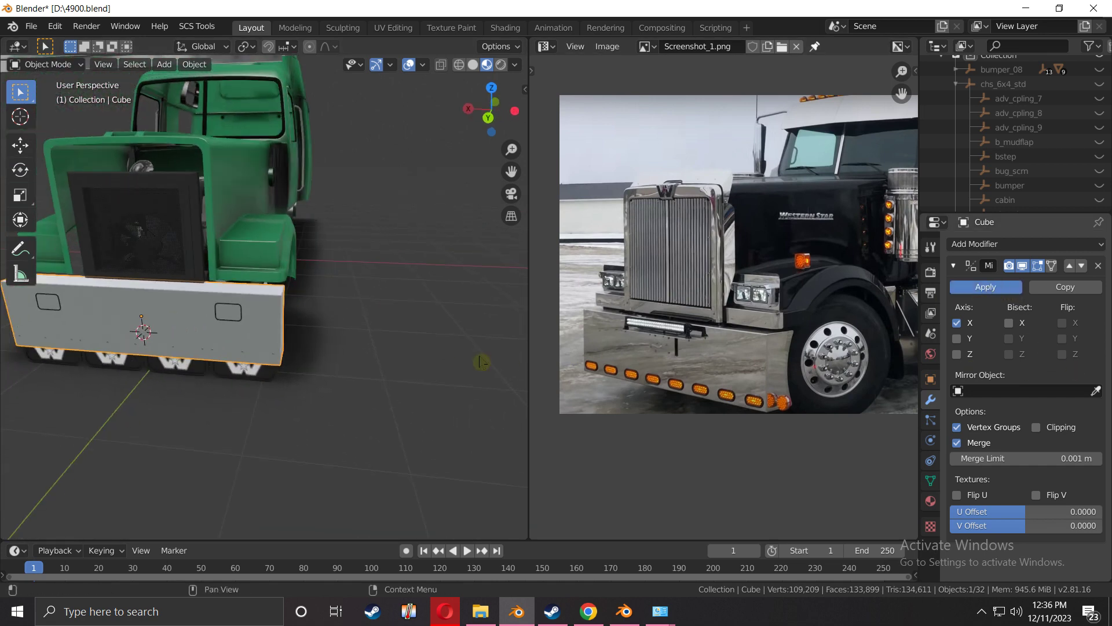
key(Tab)
key(Home)
middle_drag(233, 303, 255, 314)
scroll(255, 307, up, 10)
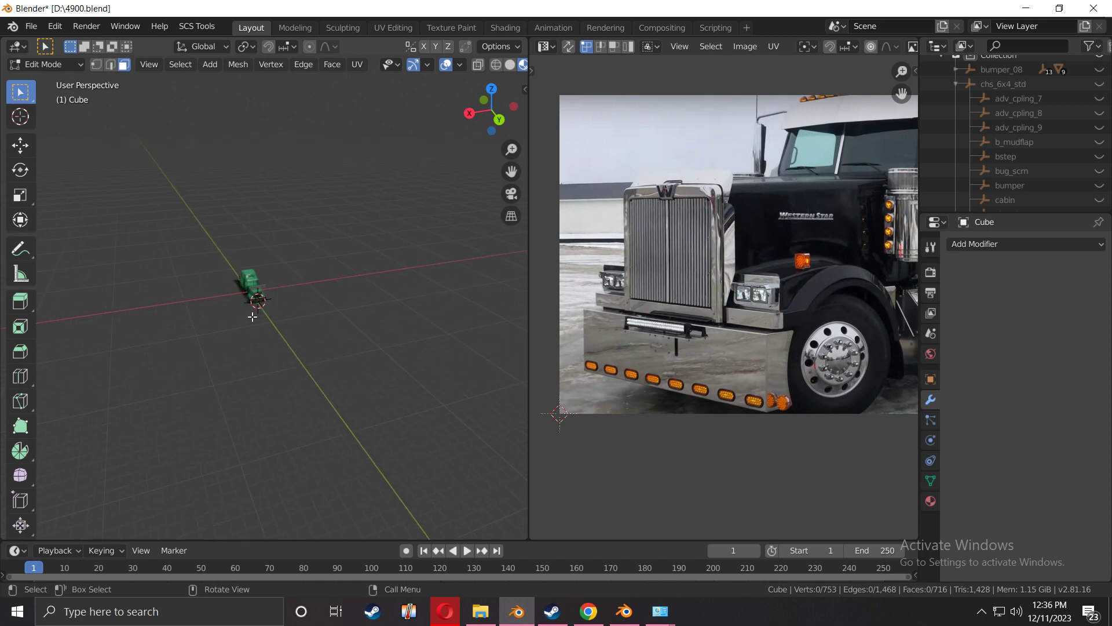
shift+middle_drag(230, 314, 288, 292)
scroll(414, 259, up, 3)
key(Tab)
scroll(311, 262, down, 5)
scroll(309, 299, up, 2)
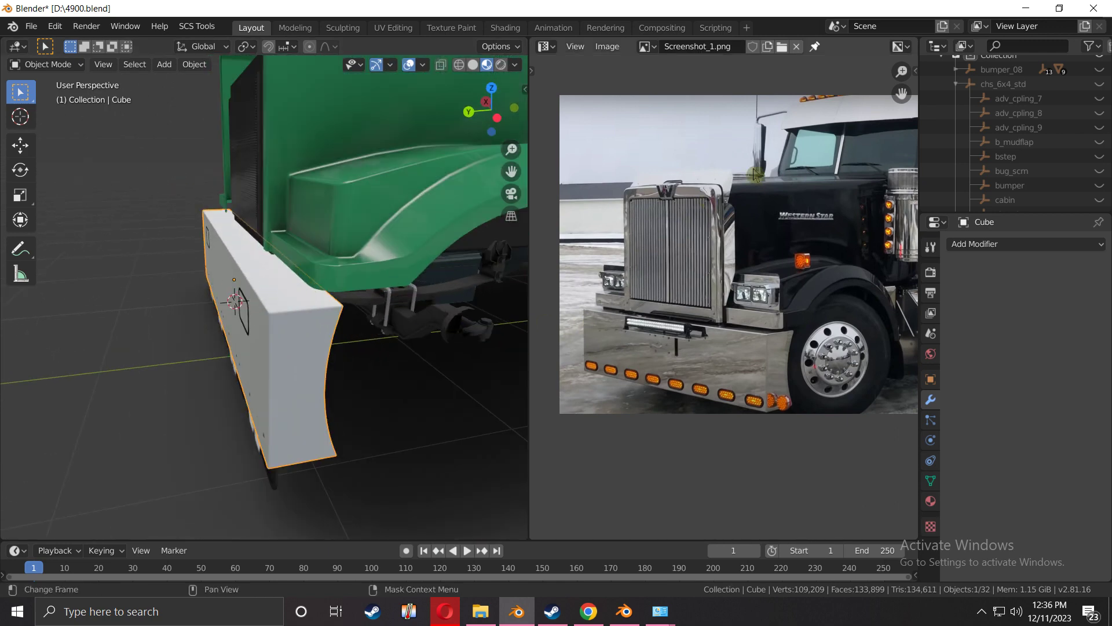
Add a Solidify modifier to the bumper and inspect its open rear side
click(994, 248)
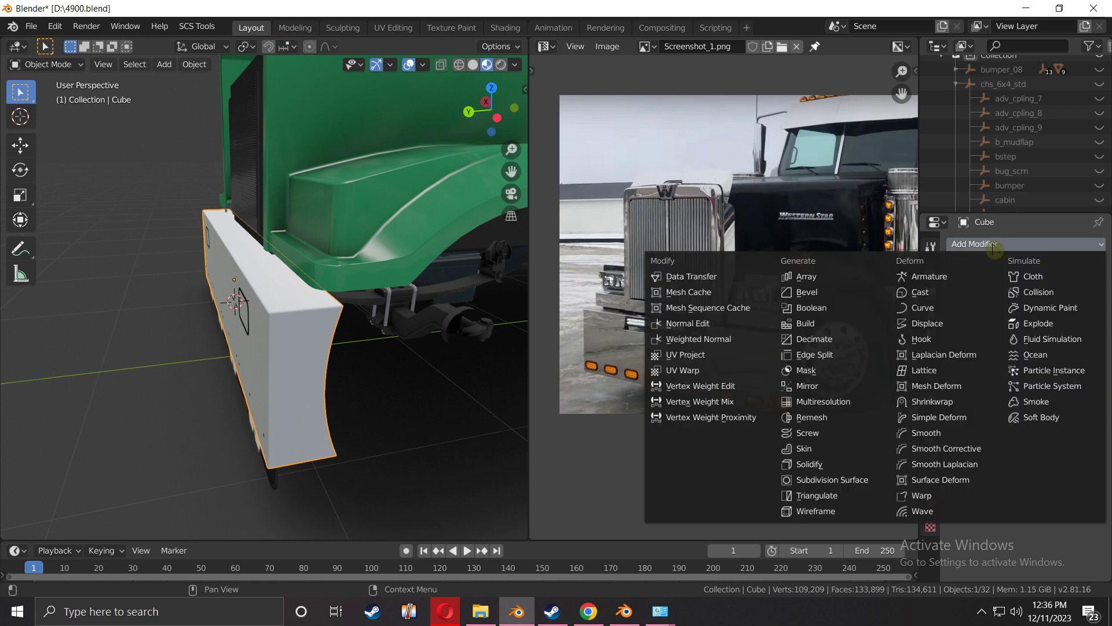
click(827, 464)
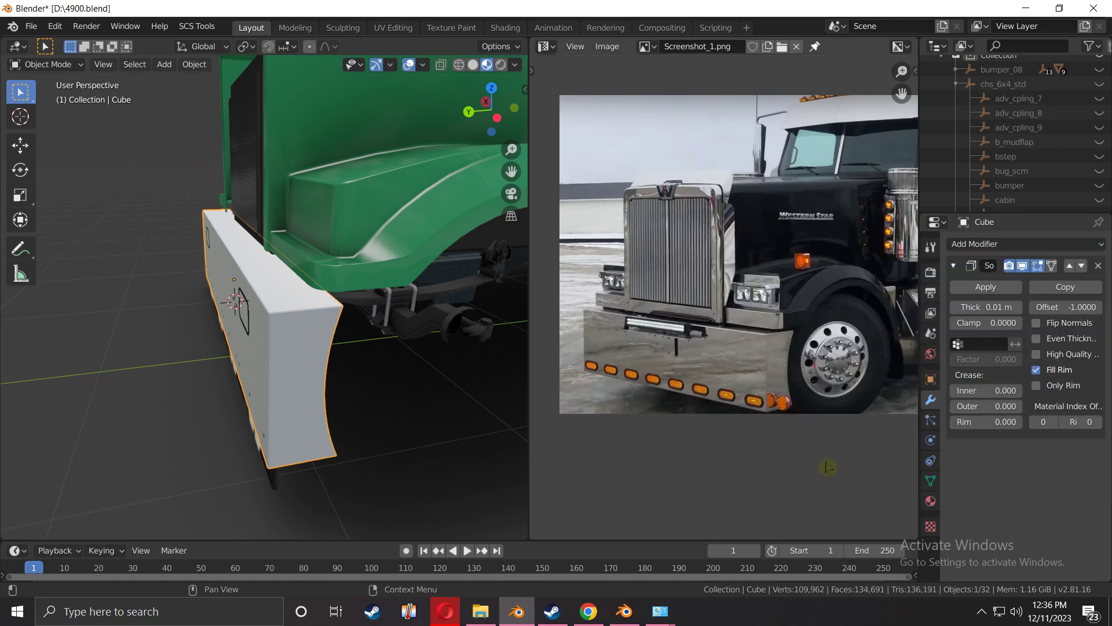
middle_drag(310, 435, 312, 403)
scroll(311, 403, down, 4)
scroll(309, 401, up, 1)
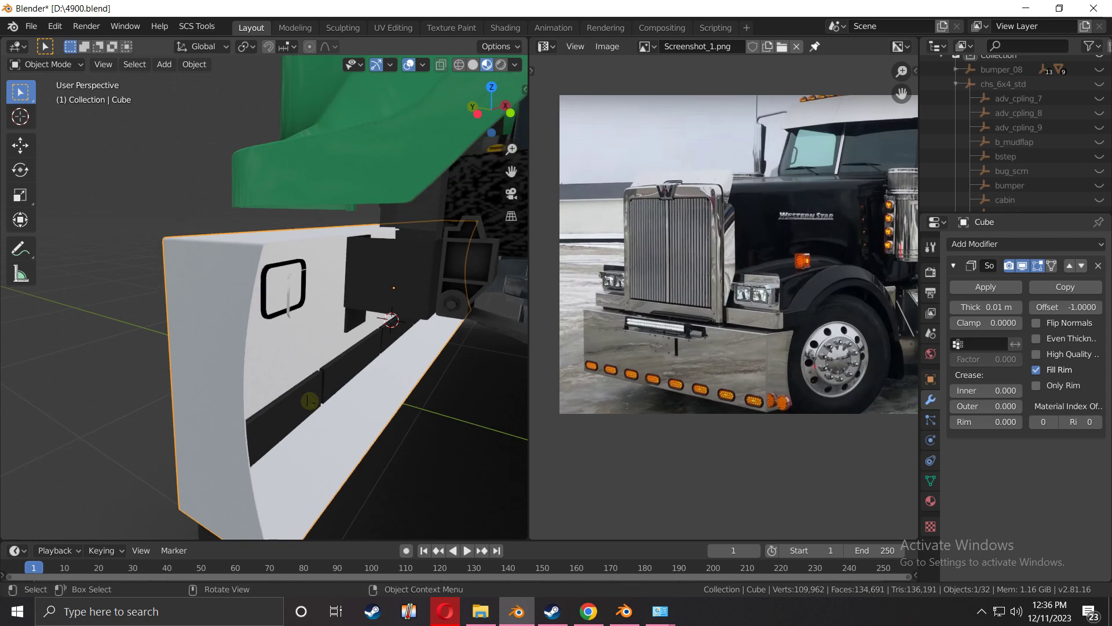
scroll(307, 396, up, 2)
shift+middle_drag(347, 338, 348, 364)
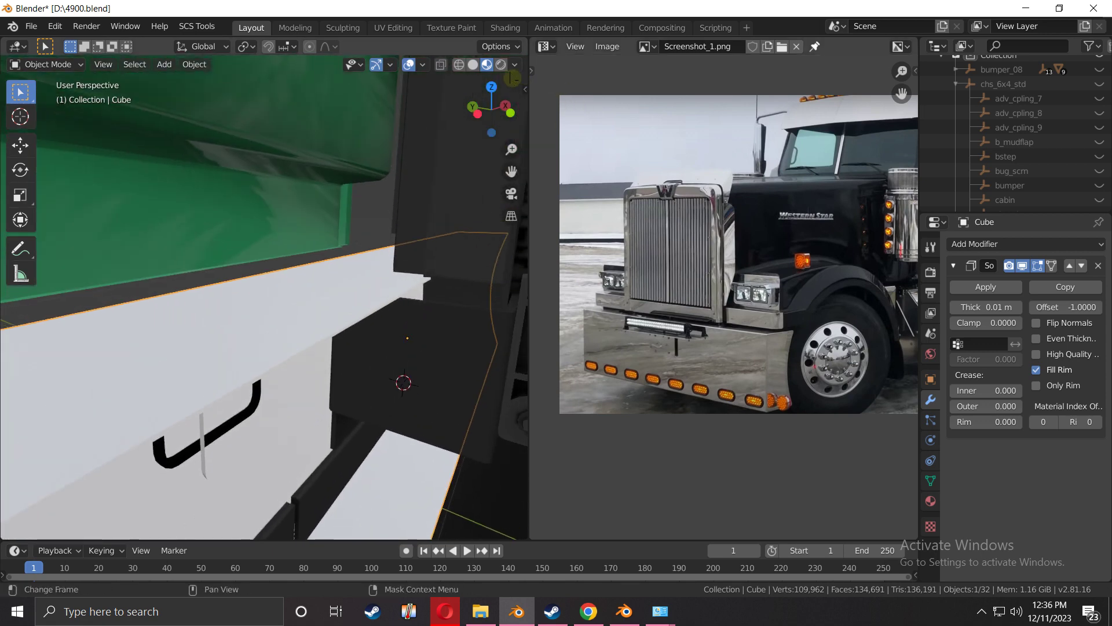
Switch the viewport to solid shading and choose a brighter, blue-tinted studio light
click(473, 65)
mouse_move(452, 190)
middle_down()
mouse_move(404, 276)
mouse_move(512, 304)
middle_up()
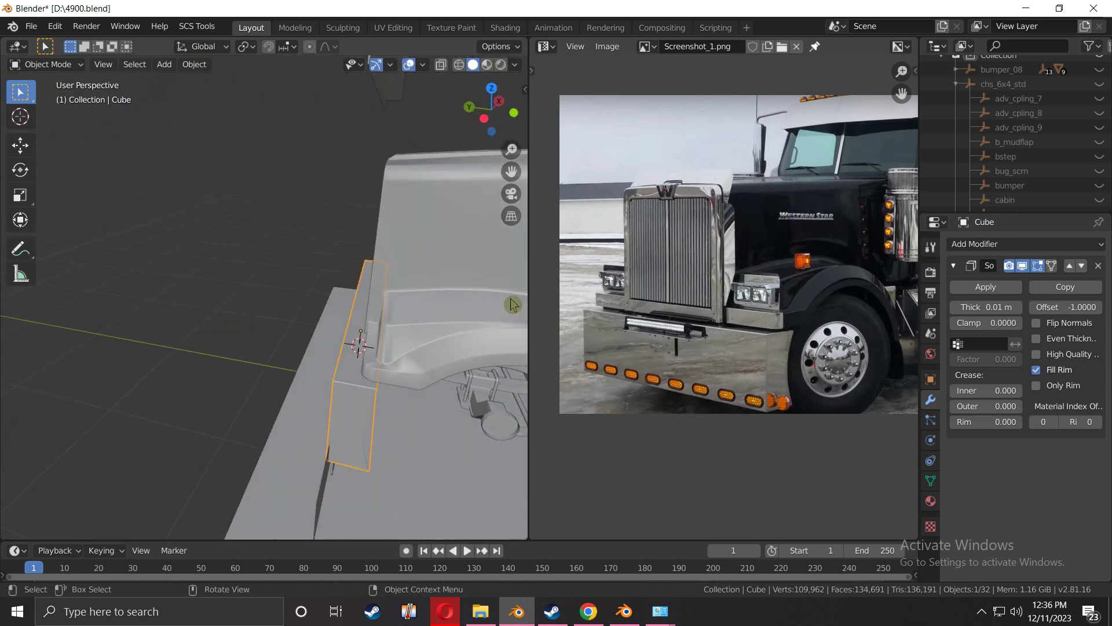
click(514, 66)
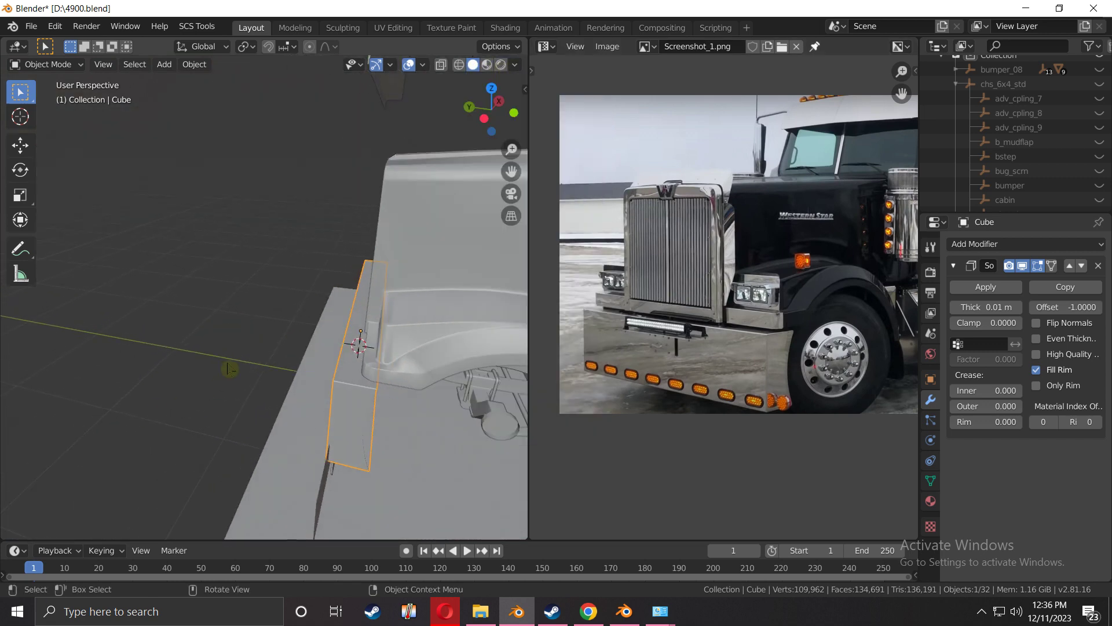
mouse_move(230, 369)
middle_down()
mouse_move(307, 341)
mouse_move(157, 341)
mouse_move(301, 344)
middle_up()
scroll(302, 344, up, 6)
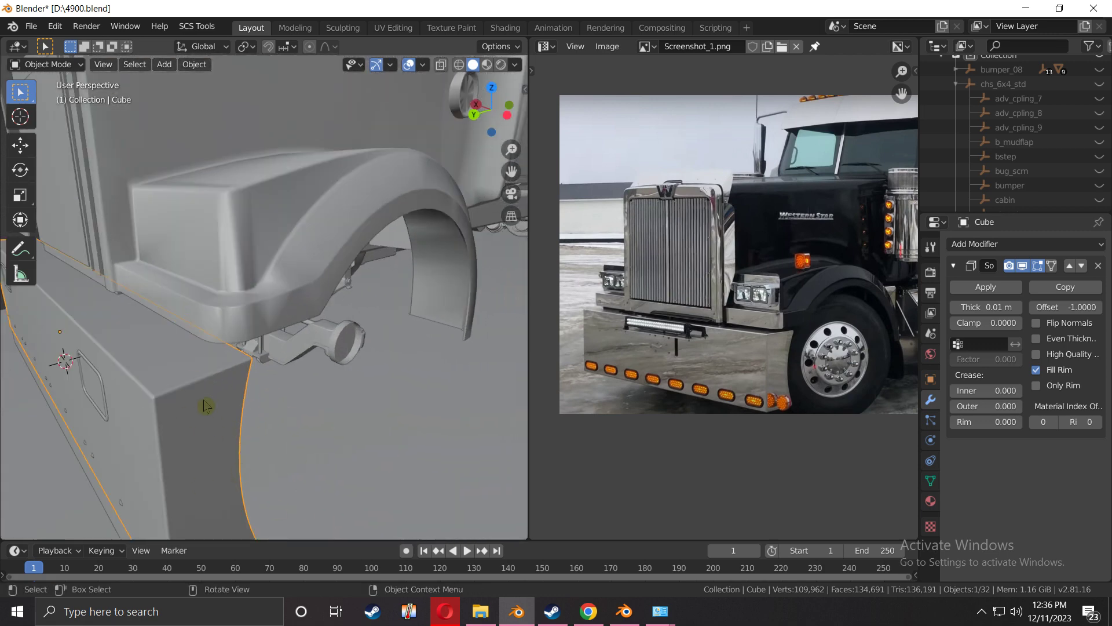
middle_drag(207, 405, 241, 336)
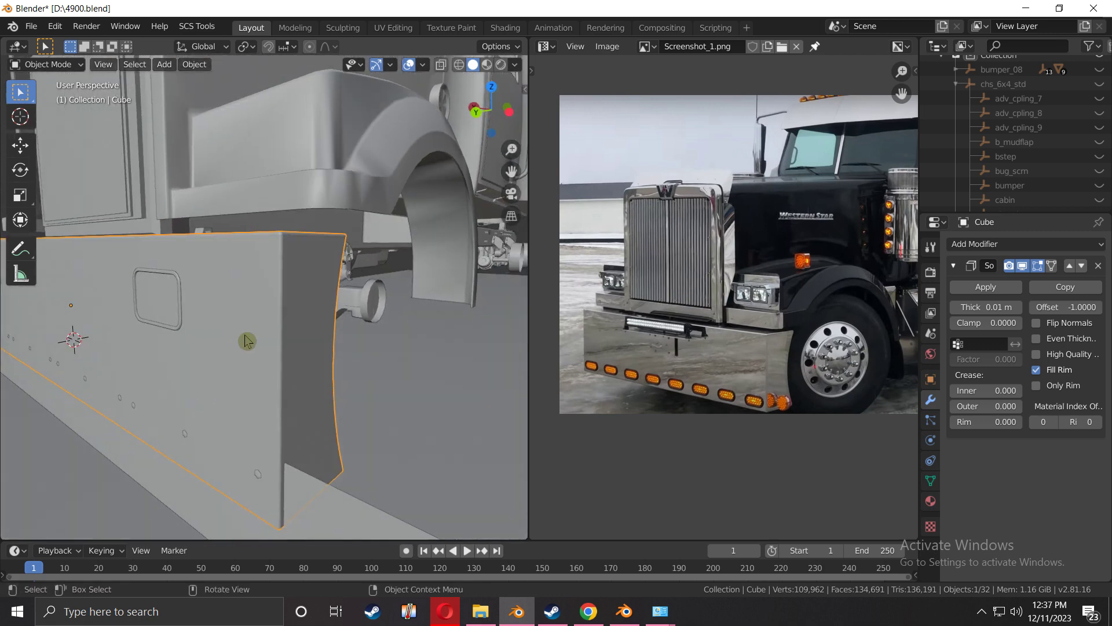
click(514, 65)
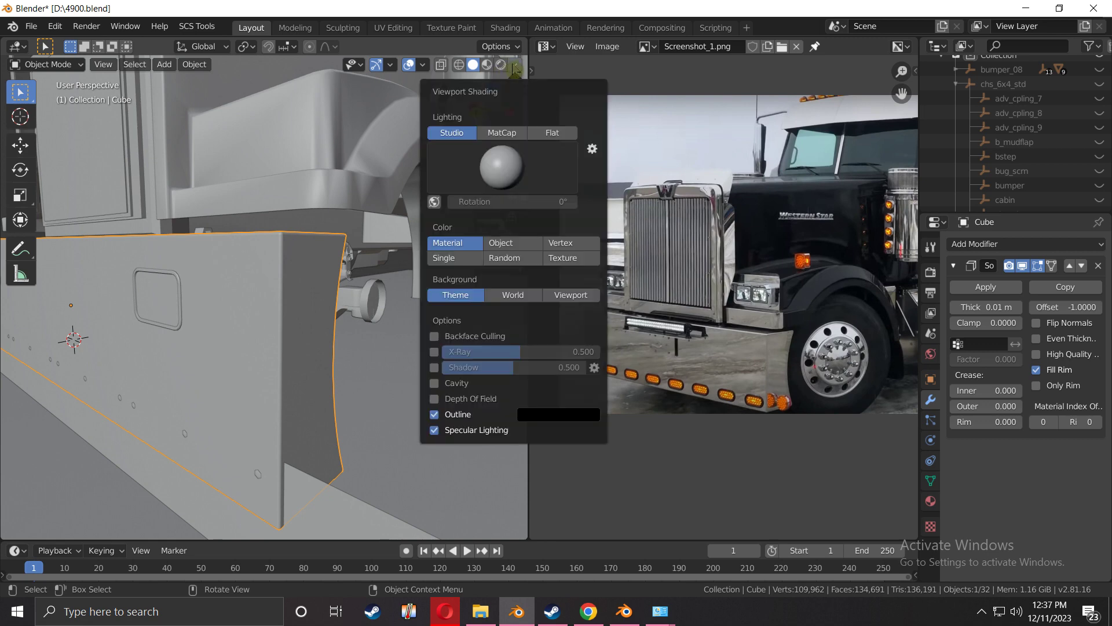
click(504, 168)
click(543, 229)
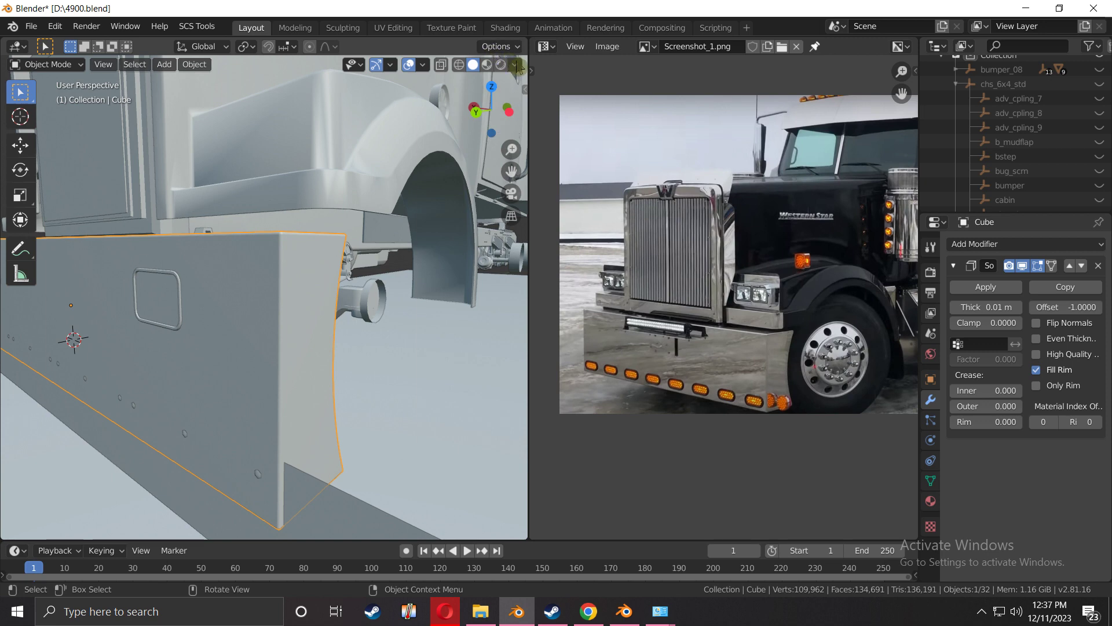
Enable cavity shading in the viewport and inspect the bumper's wall thickness from behind and from the end
click(516, 65)
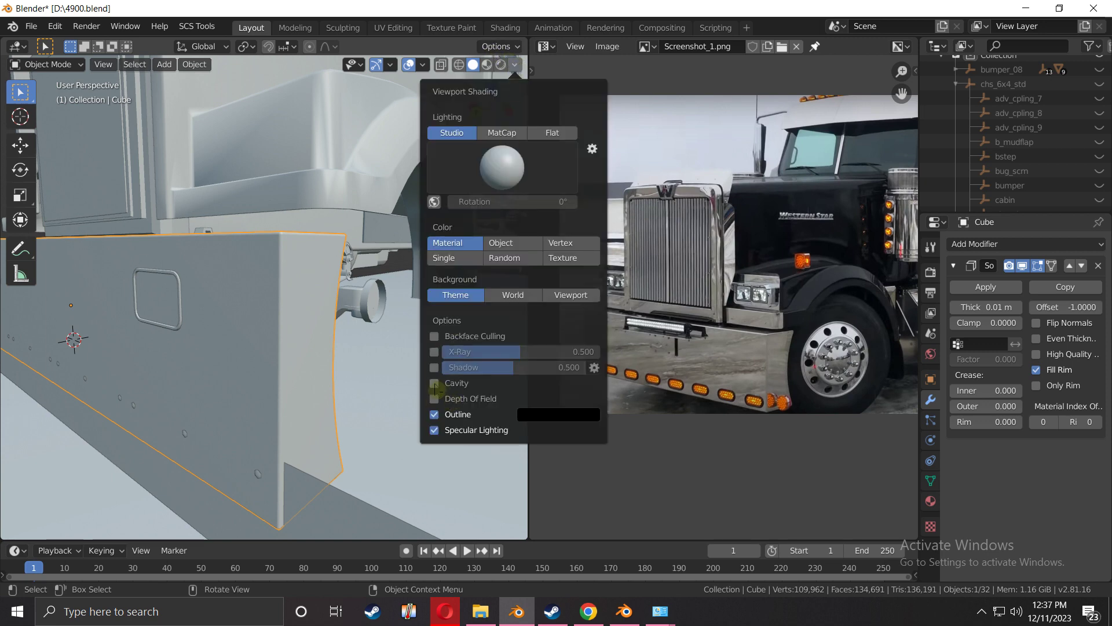
click(435, 385)
mouse_move(293, 354)
middle_down()
mouse_move(266, 382)
mouse_move(329, 341)
mouse_move(292, 325)
mouse_move(255, 335)
mouse_move(301, 350)
mouse_move(292, 337)
mouse_move(223, 338)
mouse_move(293, 333)
mouse_move(298, 315)
middle_up()
scroll(290, 339, up, 3)
scroll(223, 338, up, 2)
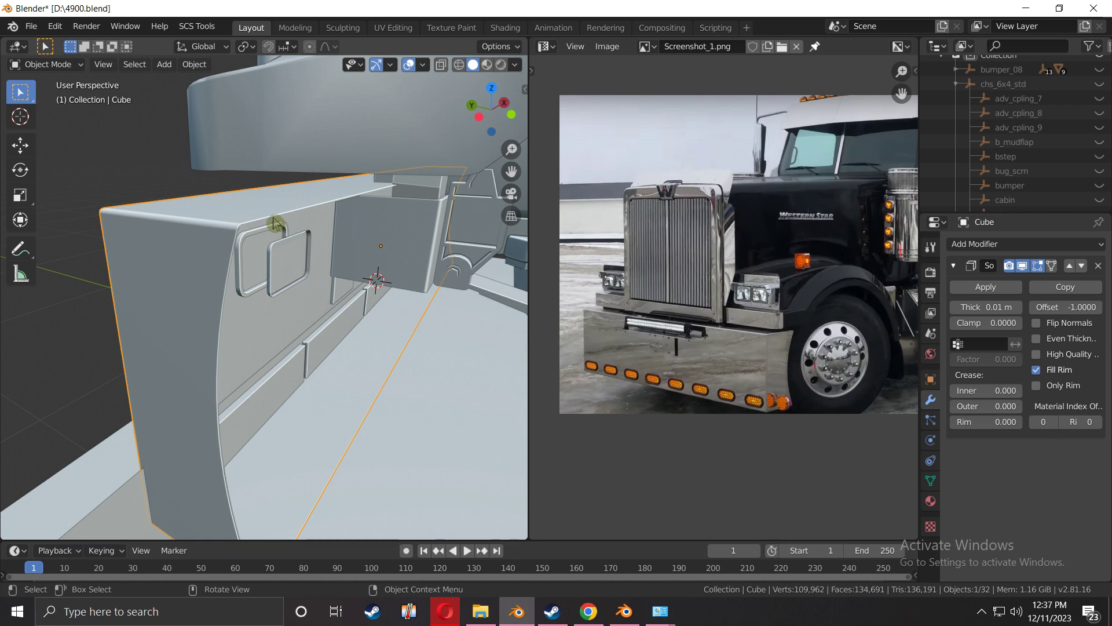
middle_drag(248, 496, 225, 399)
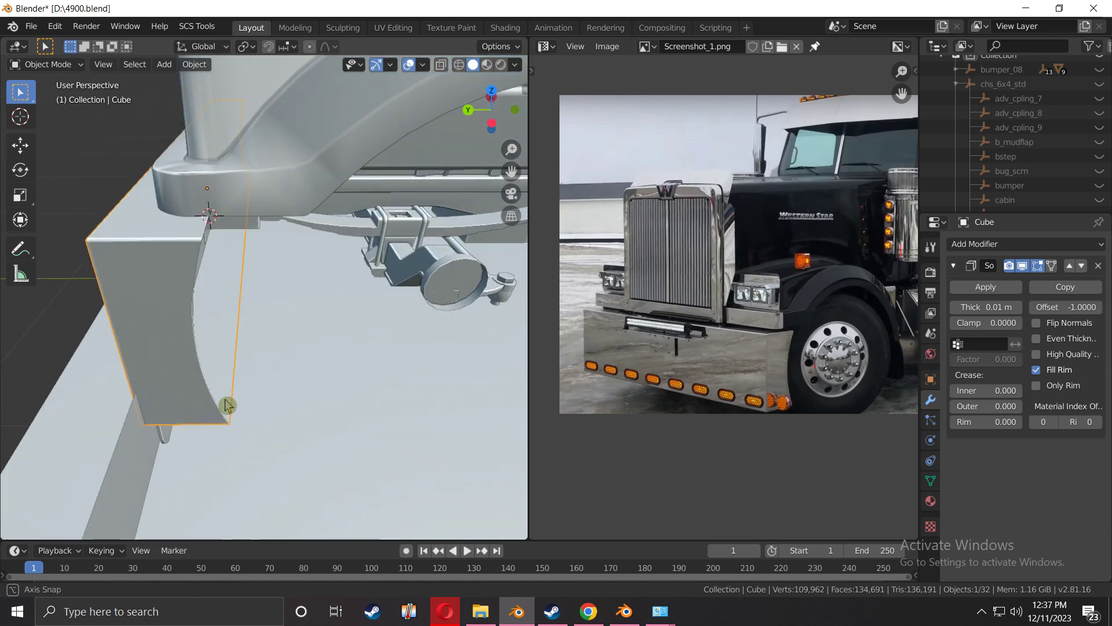
Try a Solidify thickness of 0.02 m, set it back to 0.01 m and apply the modifier
click(1018, 310)
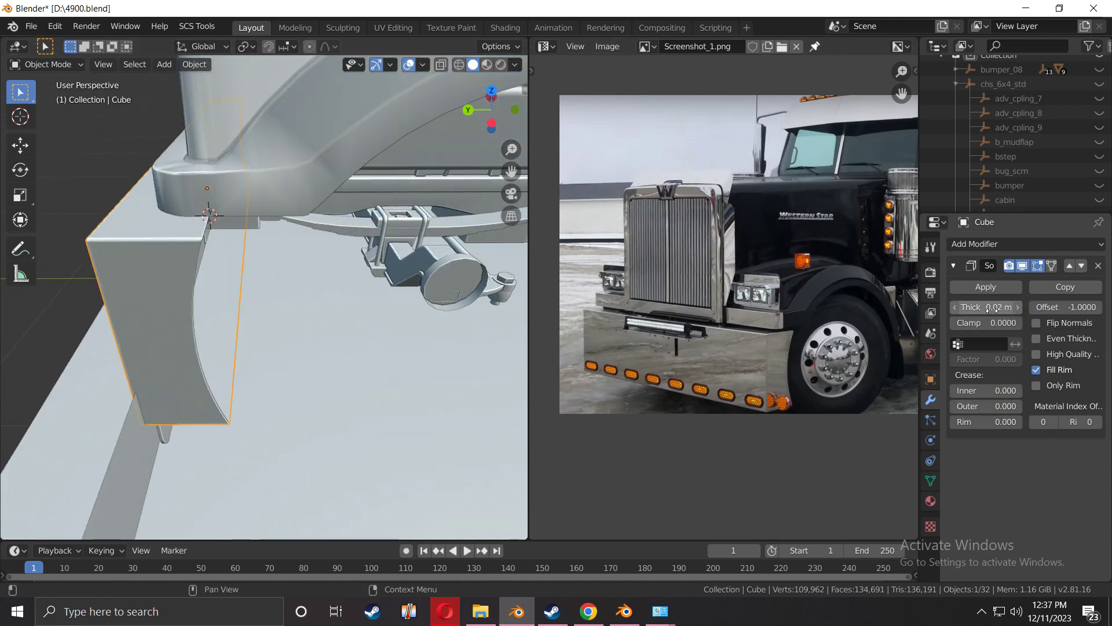
click(956, 308)
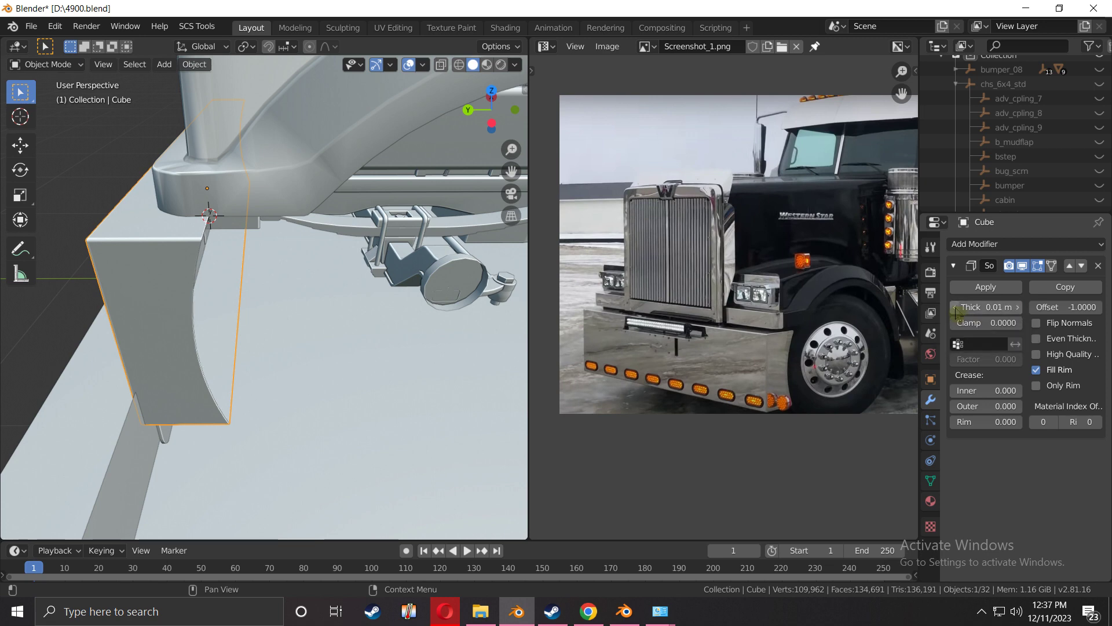
click(986, 288)
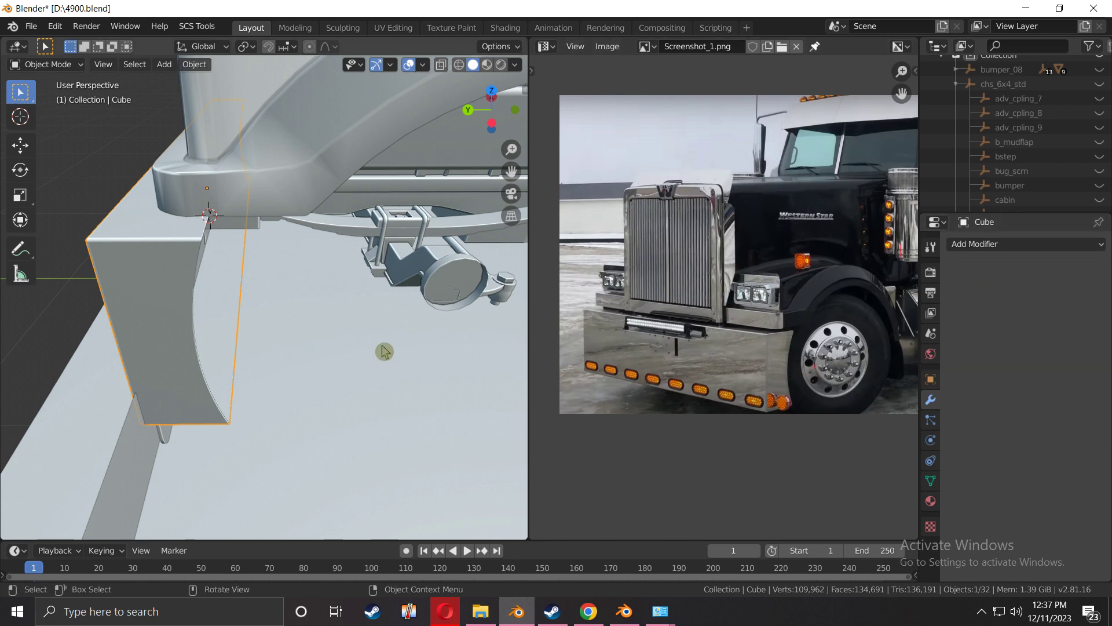
Shade the bumper smooth and examine how its beveled edges and outer end catch the light
middle_drag(385, 350, 373, 373)
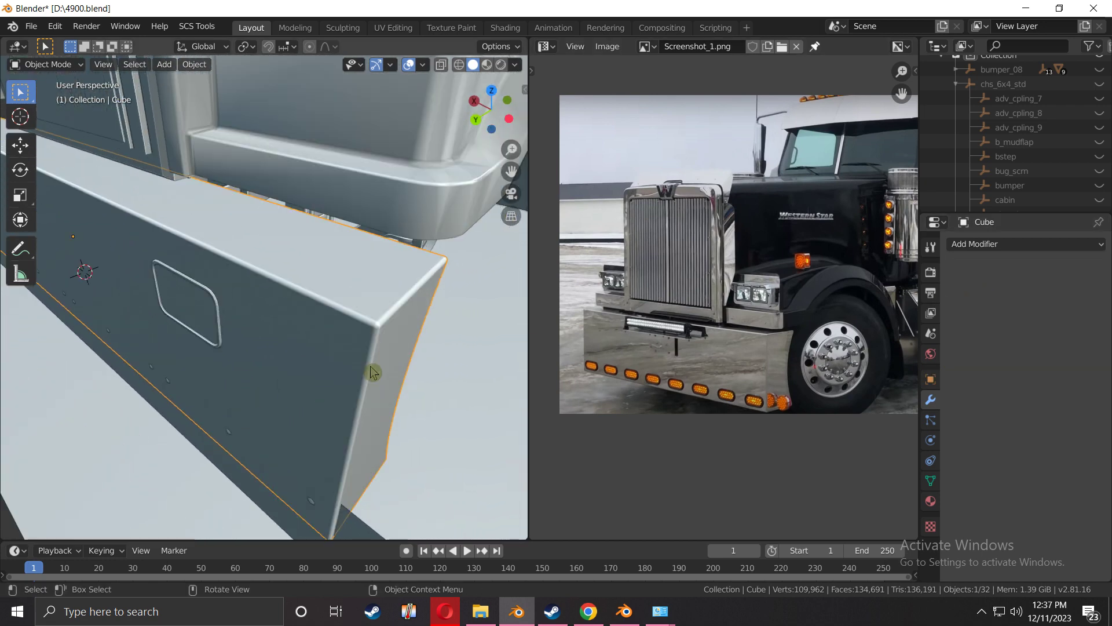
click(194, 64)
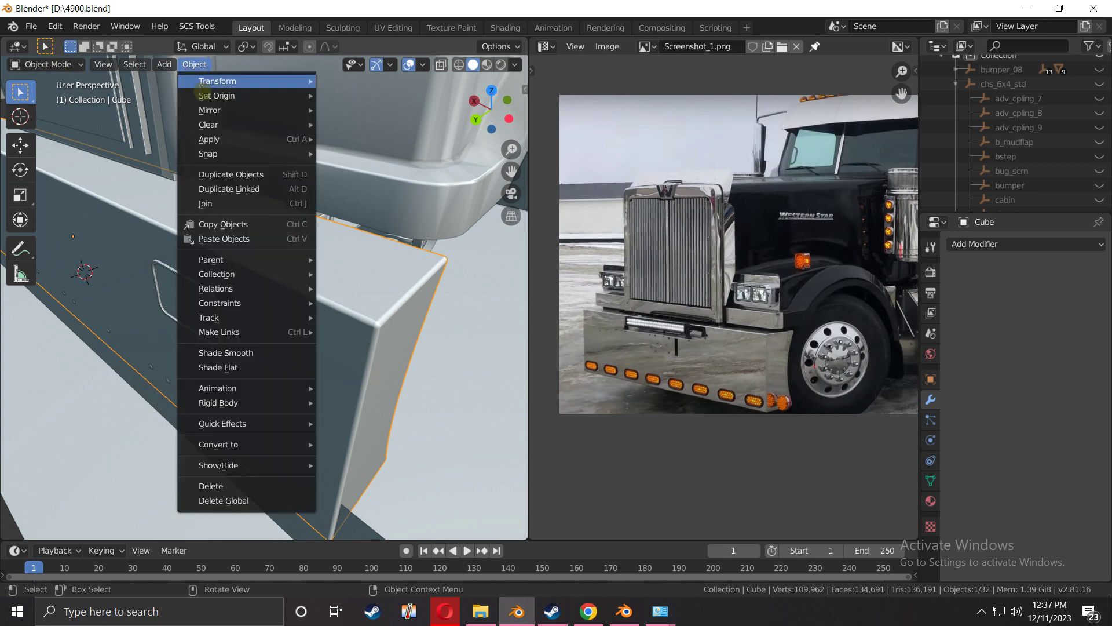
click(255, 354)
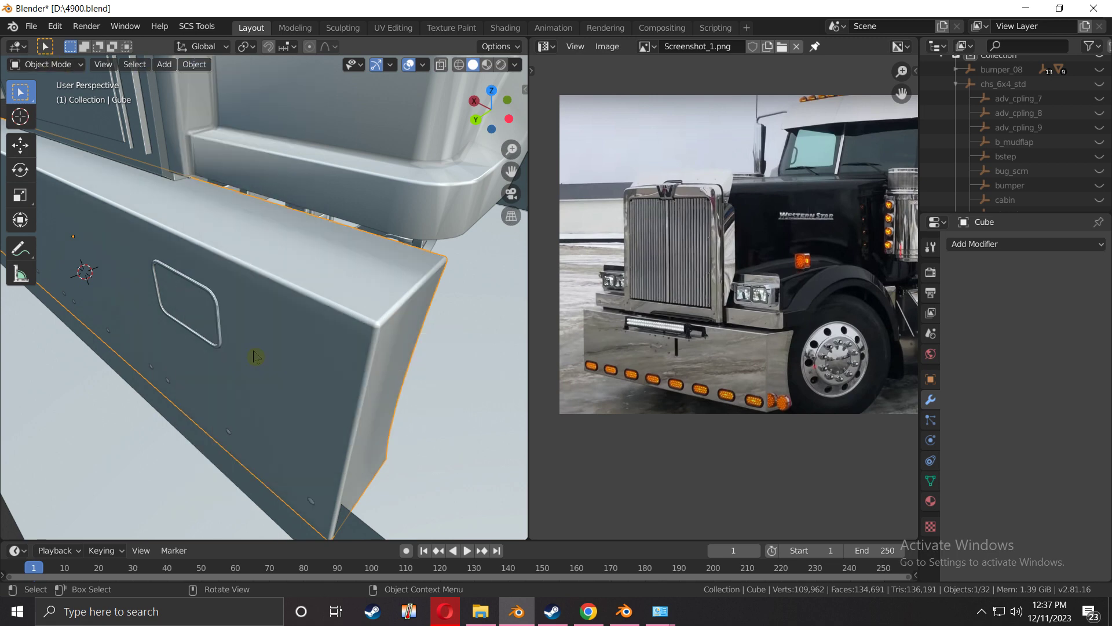
middle_drag(313, 361, 304, 357)
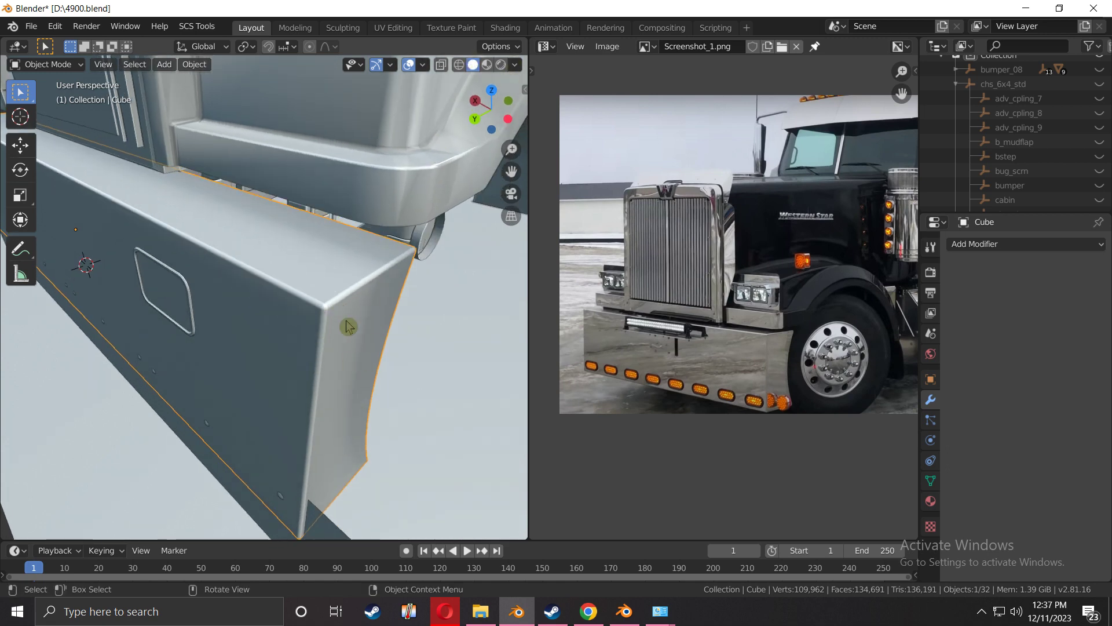
middle_drag(348, 326, 361, 339)
middle_drag(277, 393, 316, 372)
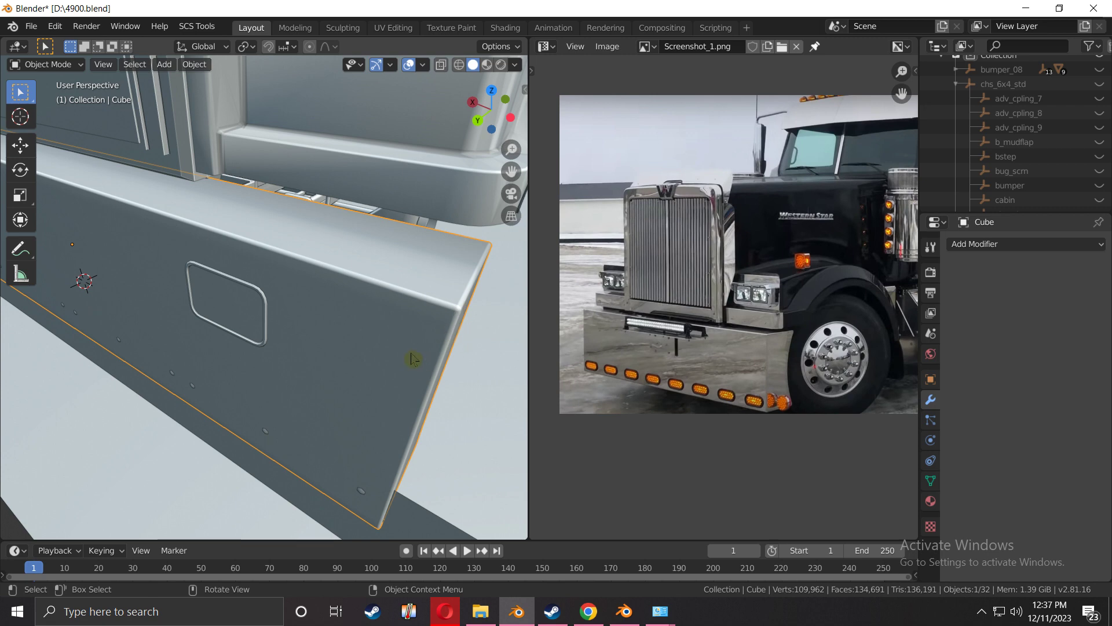
middle_drag(392, 318, 297, 338)
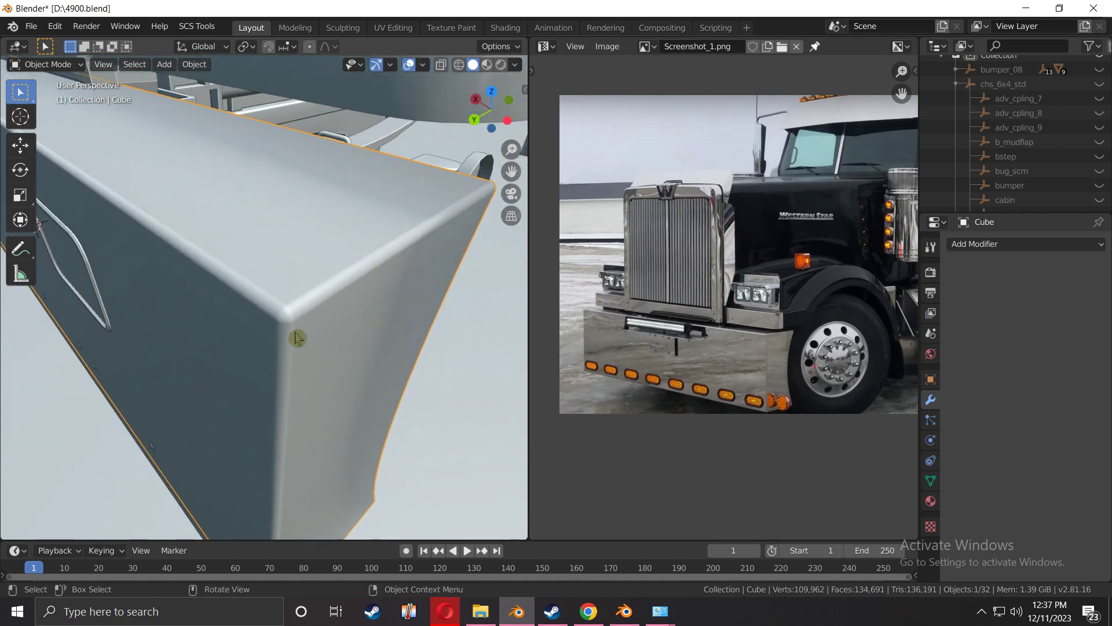
Try flat shading on the bumper for comparison and dismiss the desktop notification
click(194, 64)
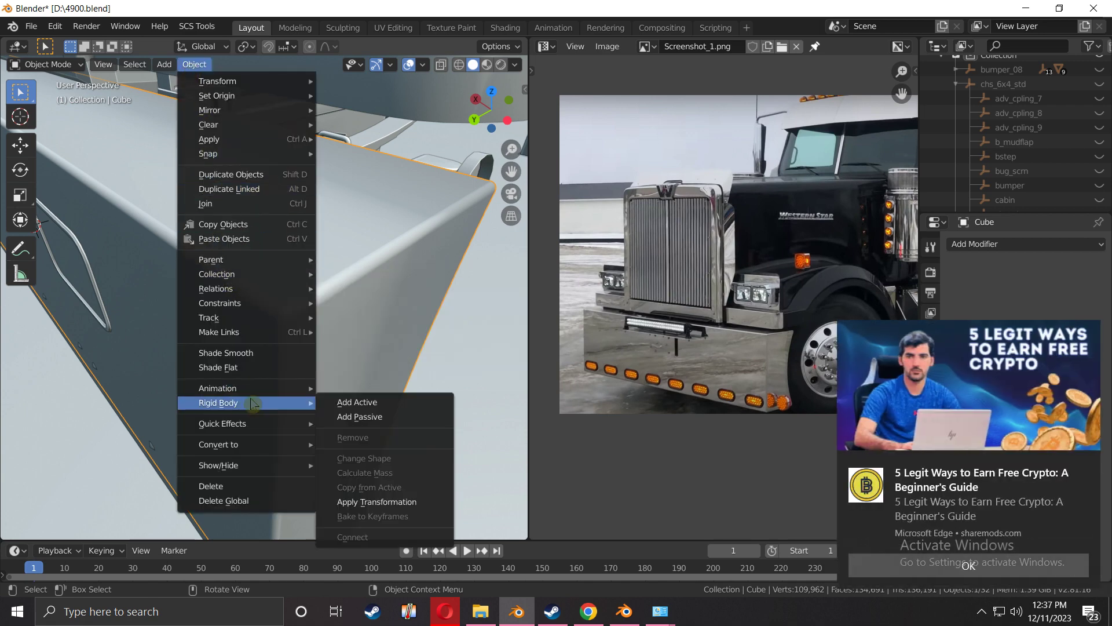
click(243, 371)
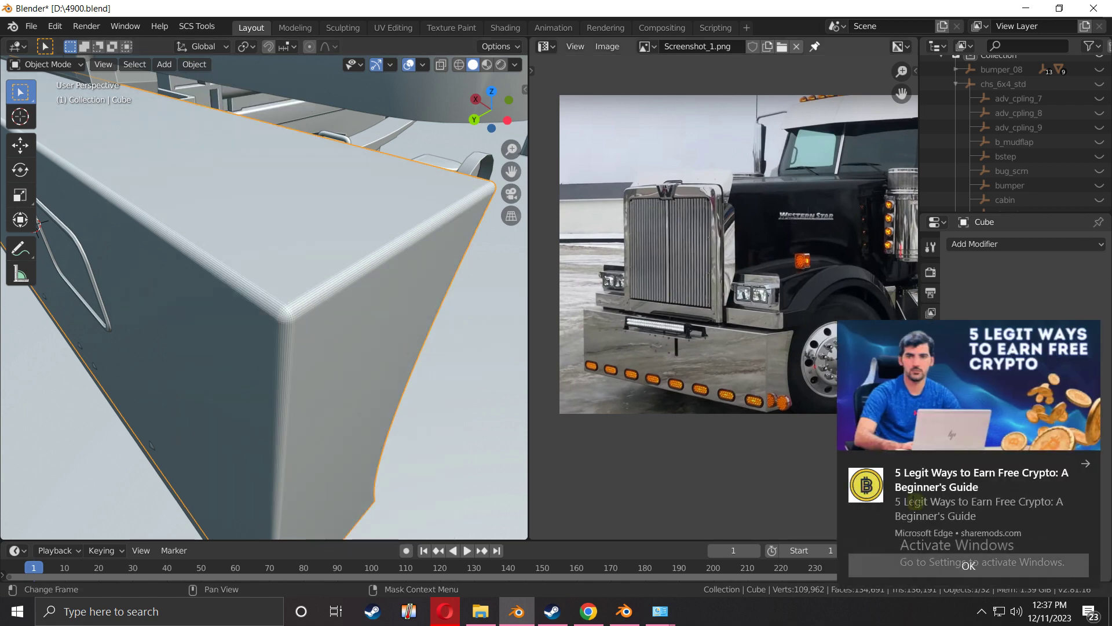
click(1087, 466)
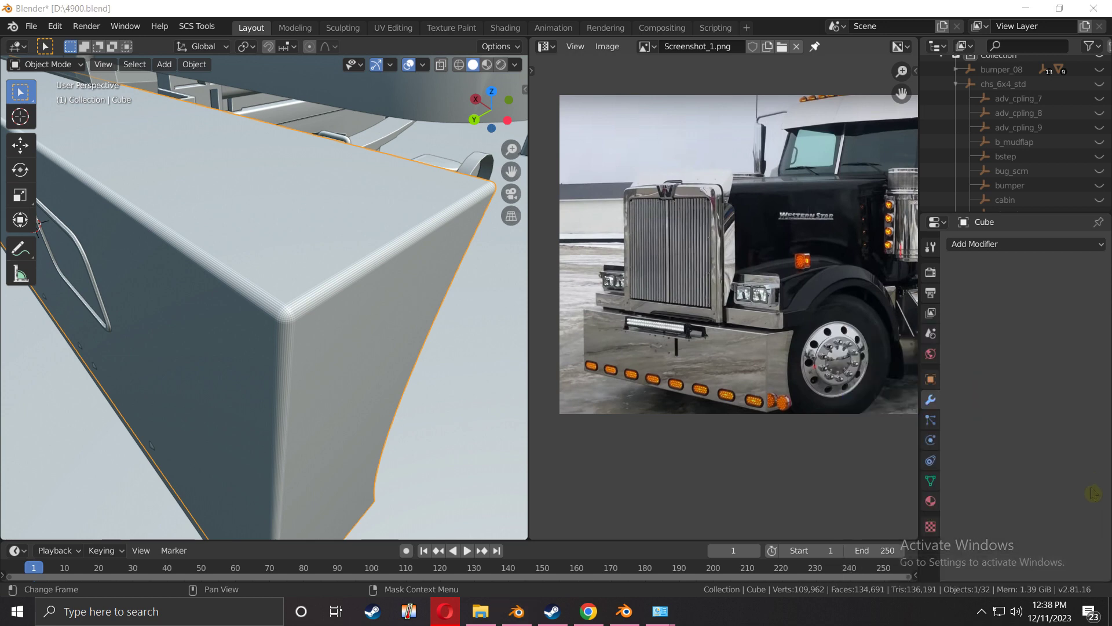
click(1086, 479)
click(1086, 494)
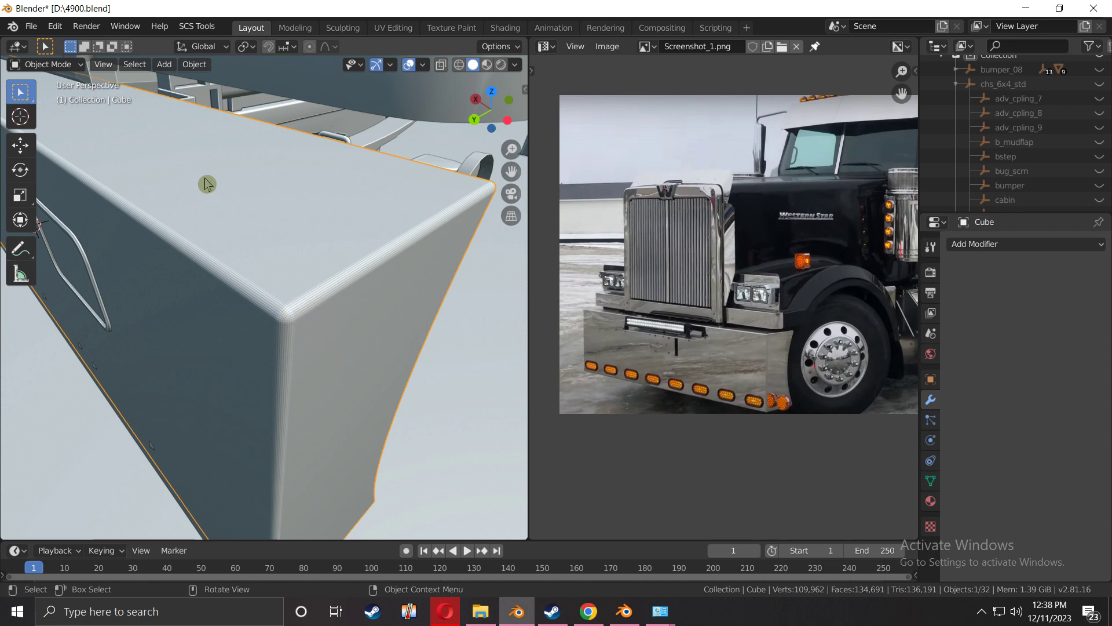
Set the bumper back to smooth shading and look over its curved outer end
click(186, 70)
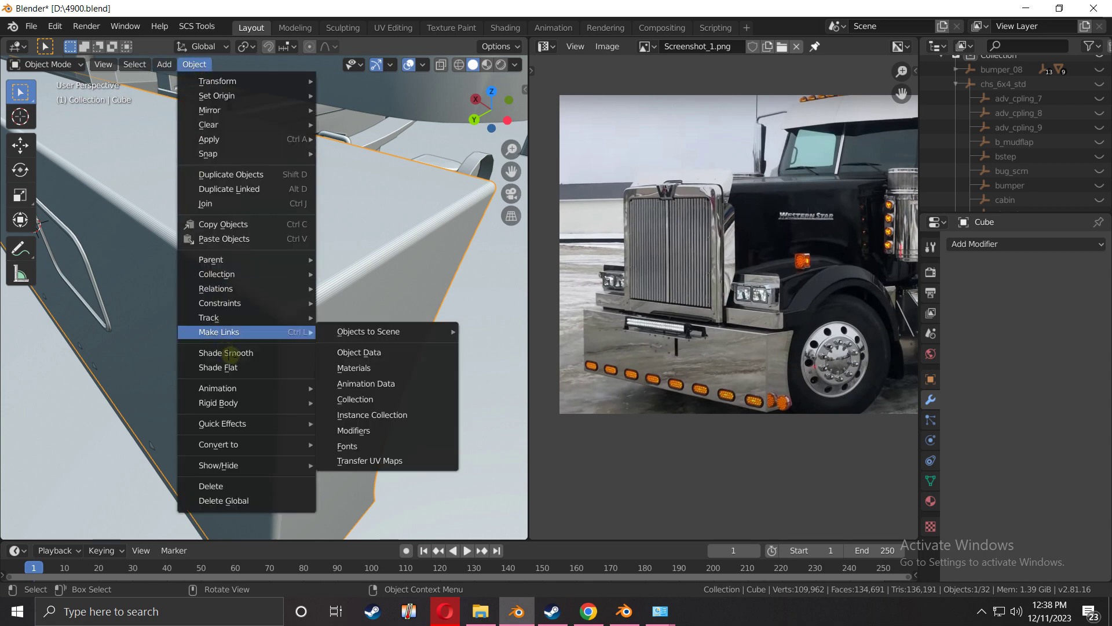
click(230, 353)
mouse_move(260, 387)
middle_down()
mouse_move(252, 367)
mouse_move(360, 262)
middle_up()
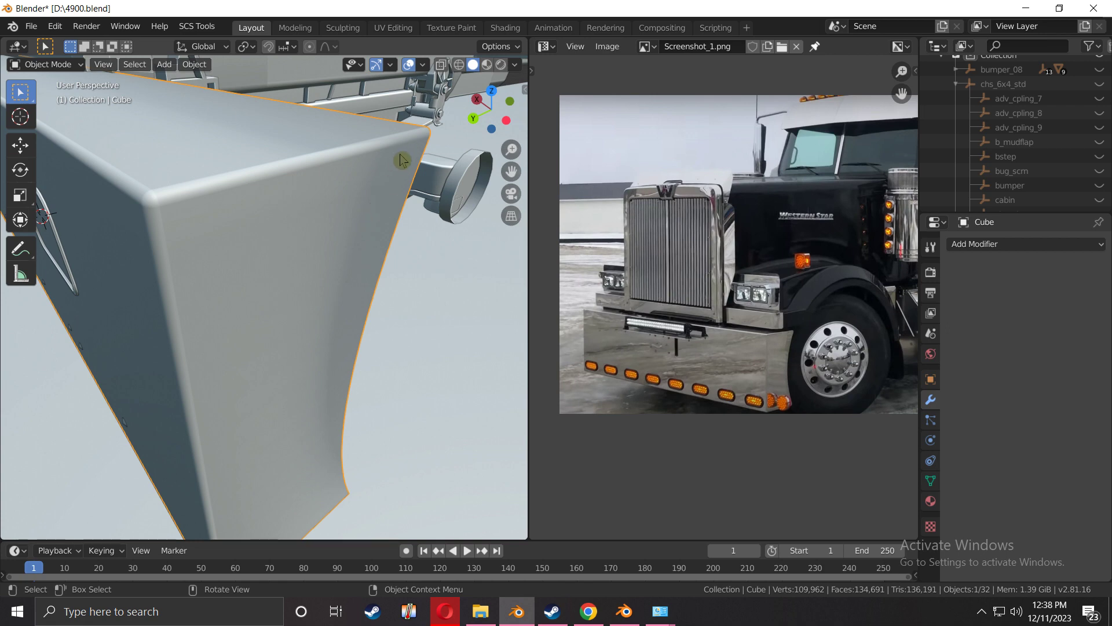
mouse_move(322, 293)
middle_down()
mouse_move(305, 282)
mouse_move(327, 347)
mouse_move(279, 308)
mouse_move(275, 265)
mouse_move(291, 281)
mouse_move(296, 271)
middle_up()
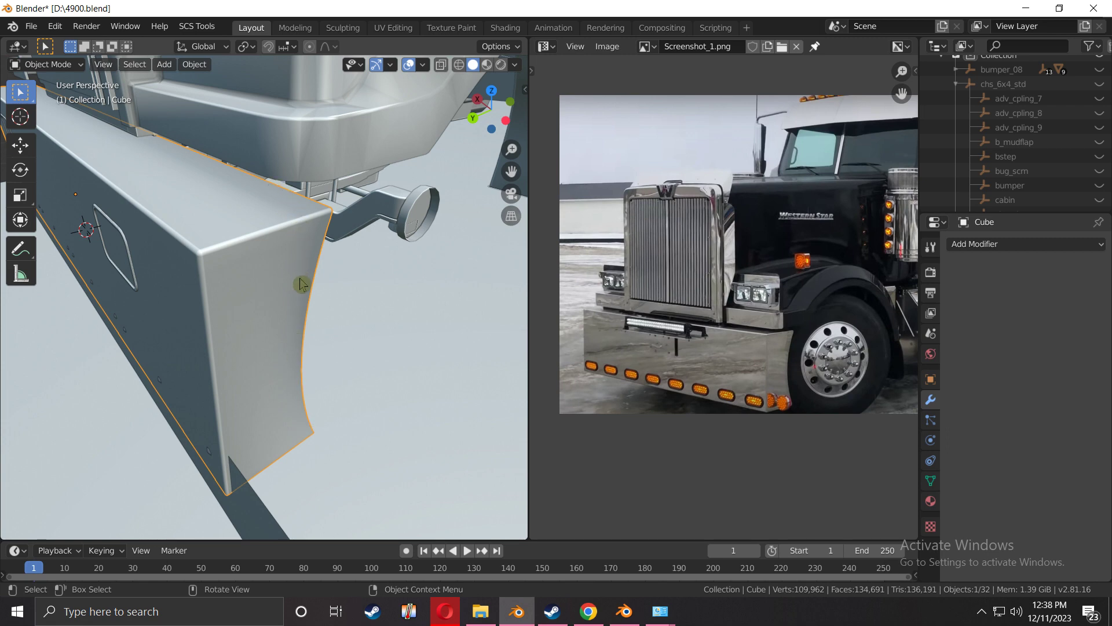
middle_drag(290, 285, 292, 288)
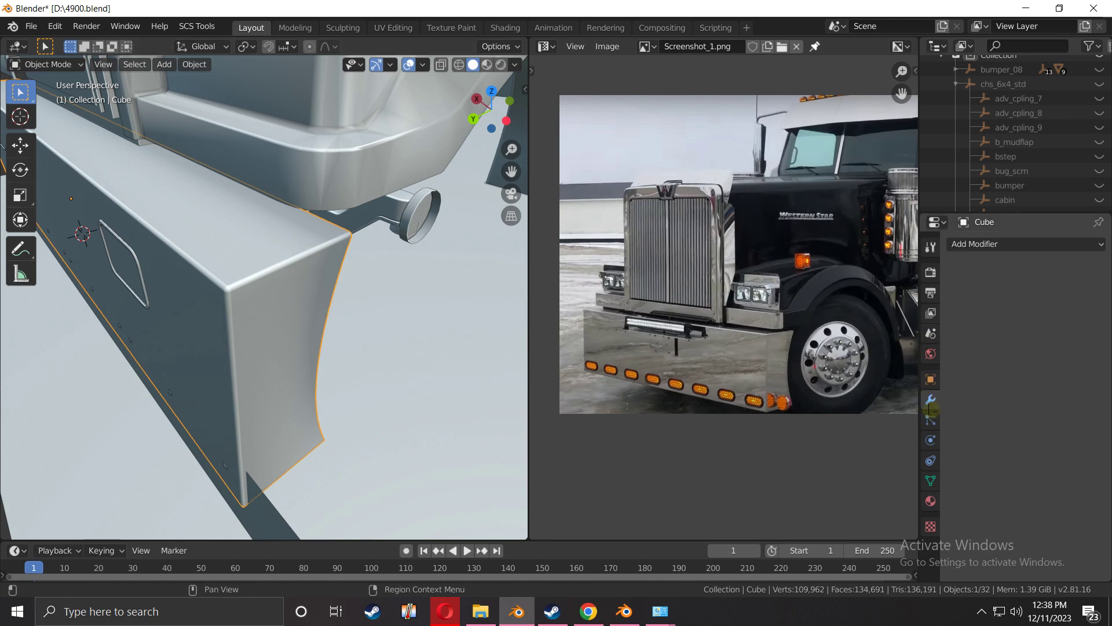
Add an Edge Split modifier with its default split angle to the new bumper and apply it
click(1006, 245)
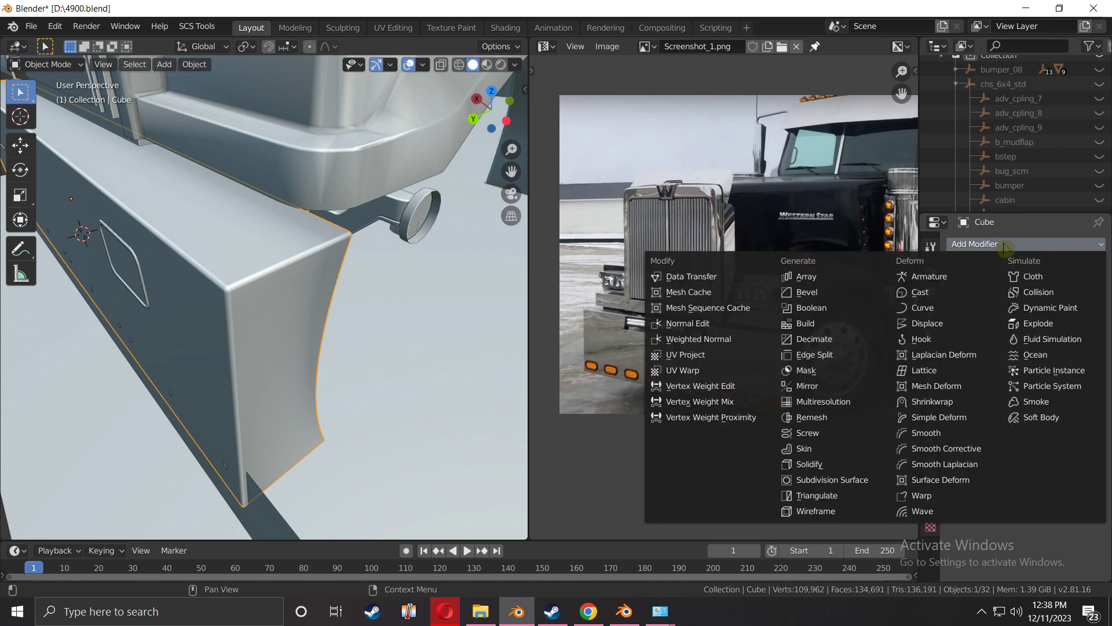
click(852, 356)
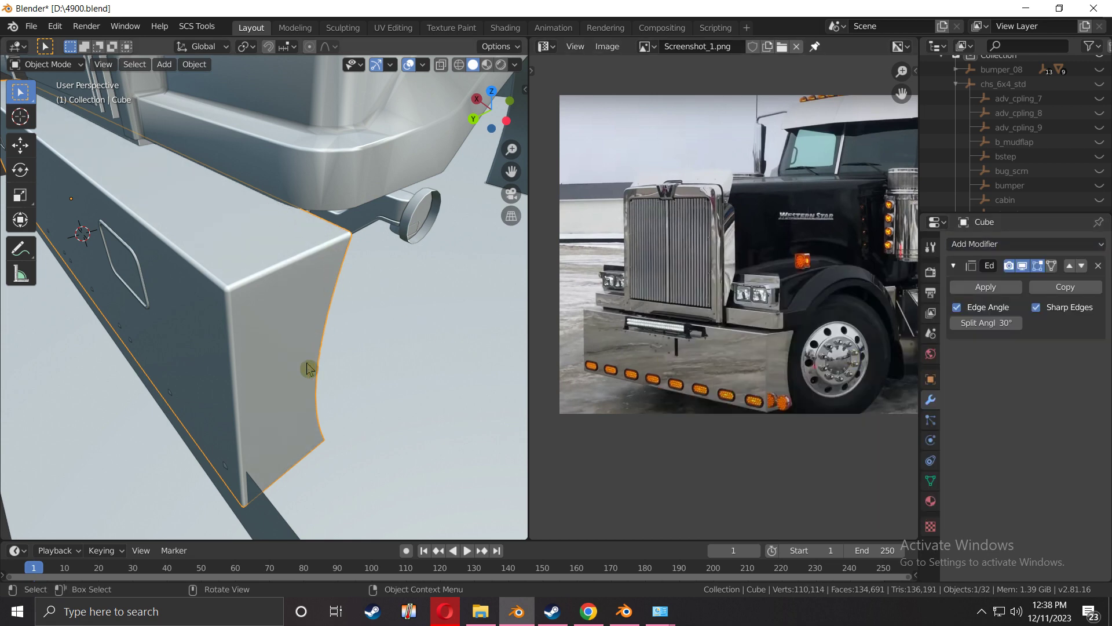
click(979, 286)
Move the original bumper, which floats above the hood, down 2 m along the global Z axis
middle_drag(440, 278, 208, 277)
scroll(222, 279, down, 6)
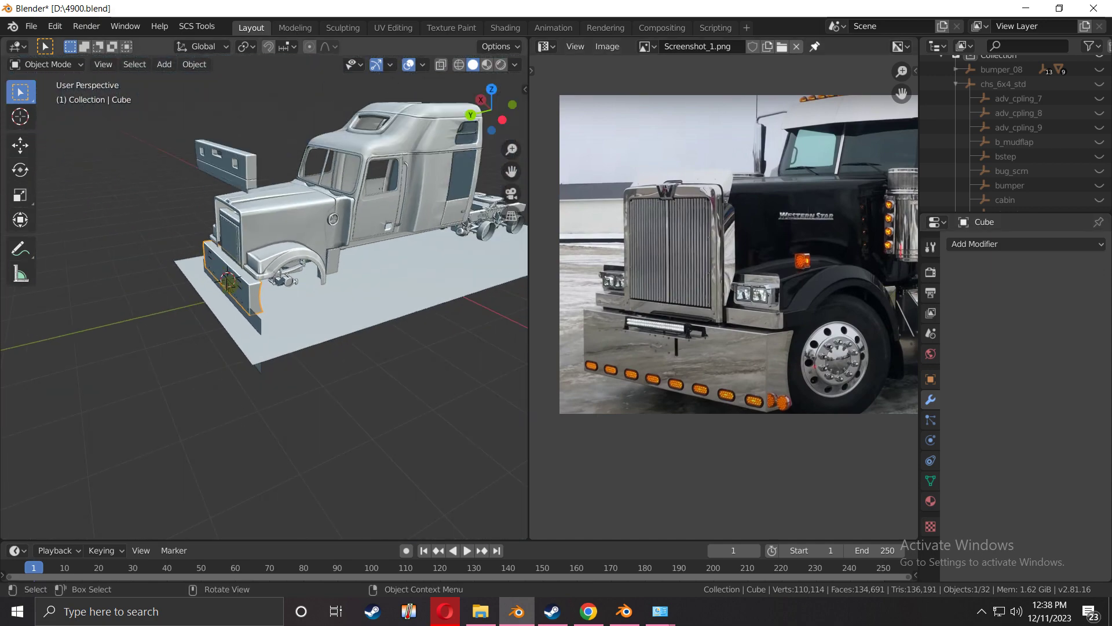
click(249, 172)
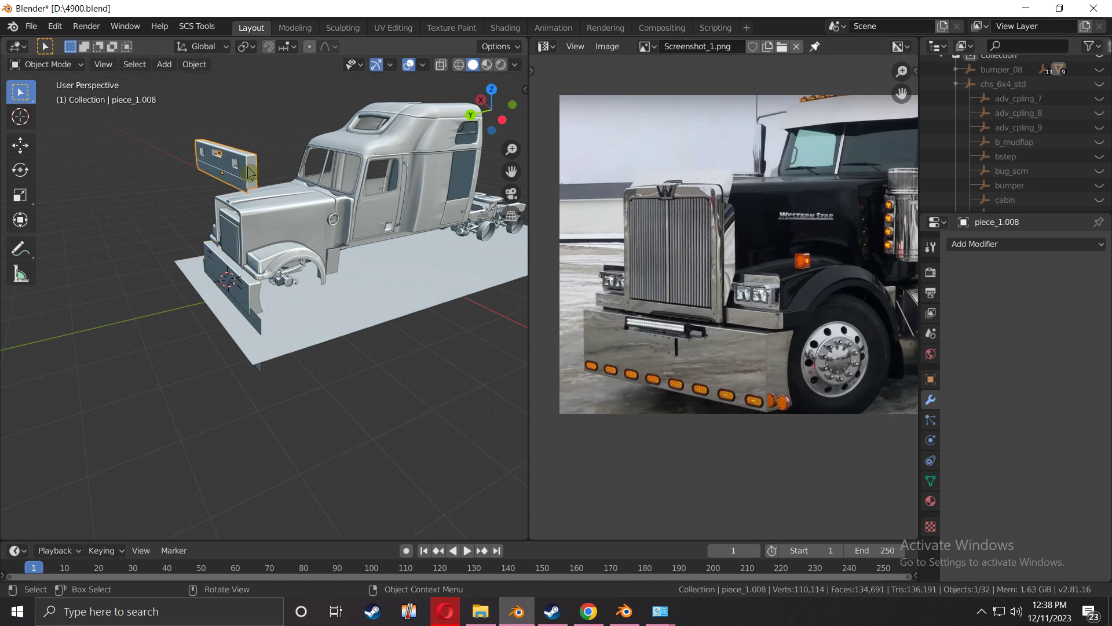
text(gz-2)
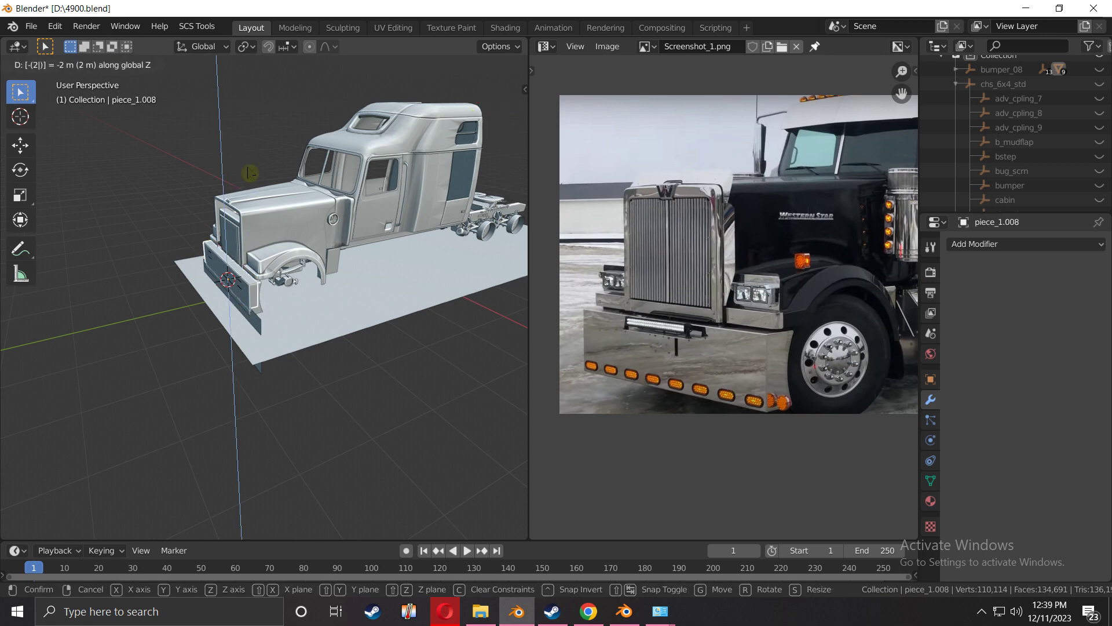
key(Return)
scroll(323, 395, up, 6)
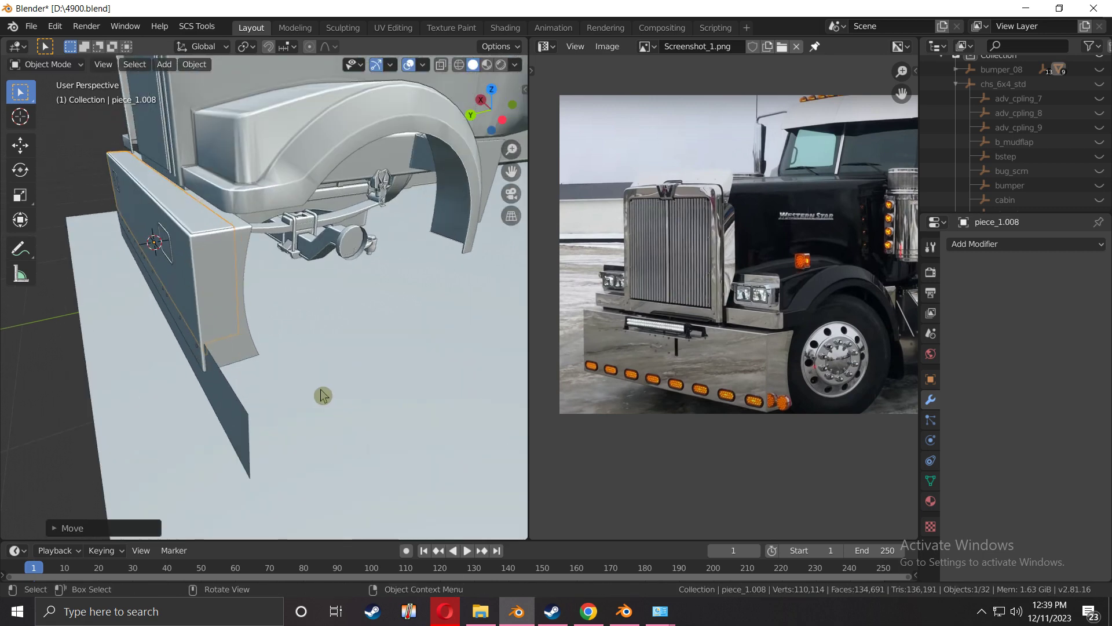
Raise the new bumper 3 m along the global Z axis, clear of the original bumper
click(247, 352)
text(gz3)
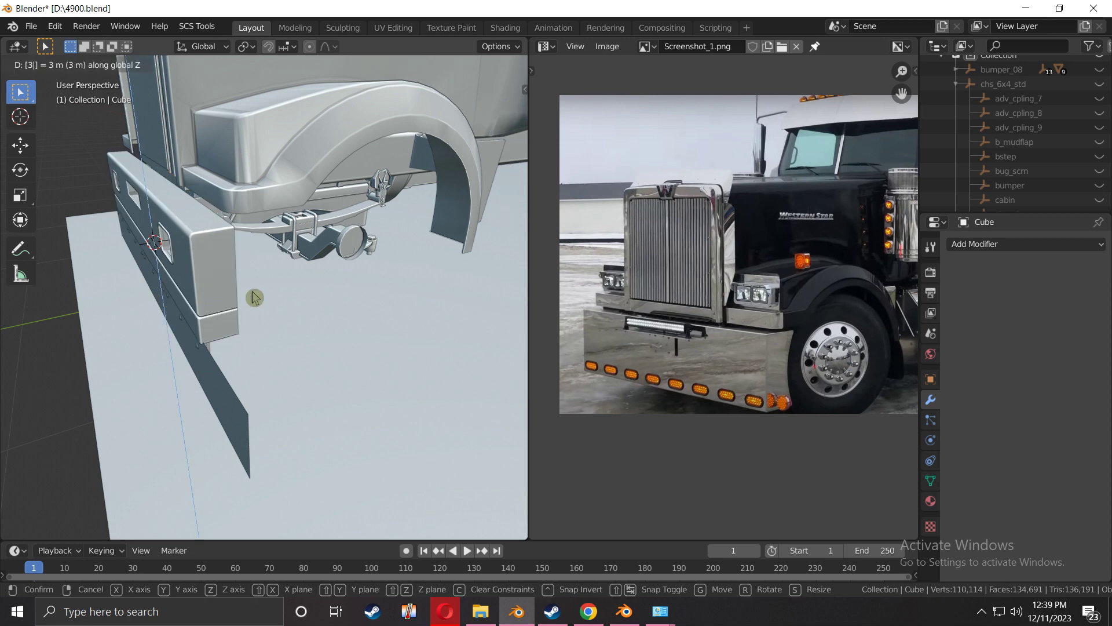
key(Return)
scroll(255, 268, down, 8)
scroll(240, 344, up, 3)
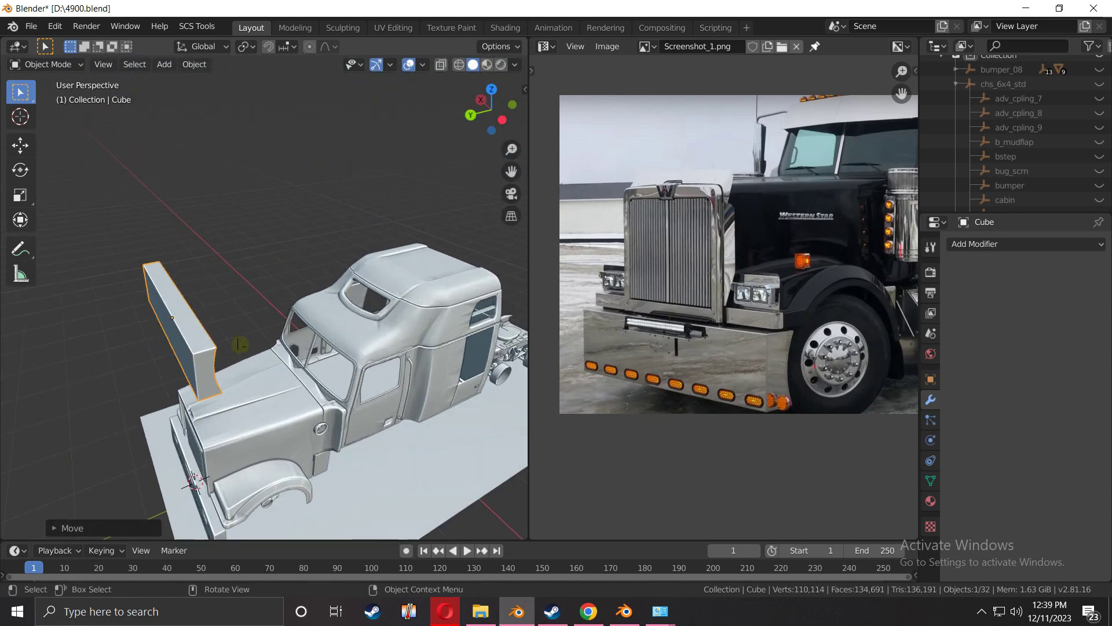
middle_drag(240, 345, 328, 312)
middle_drag(346, 296, 284, 326)
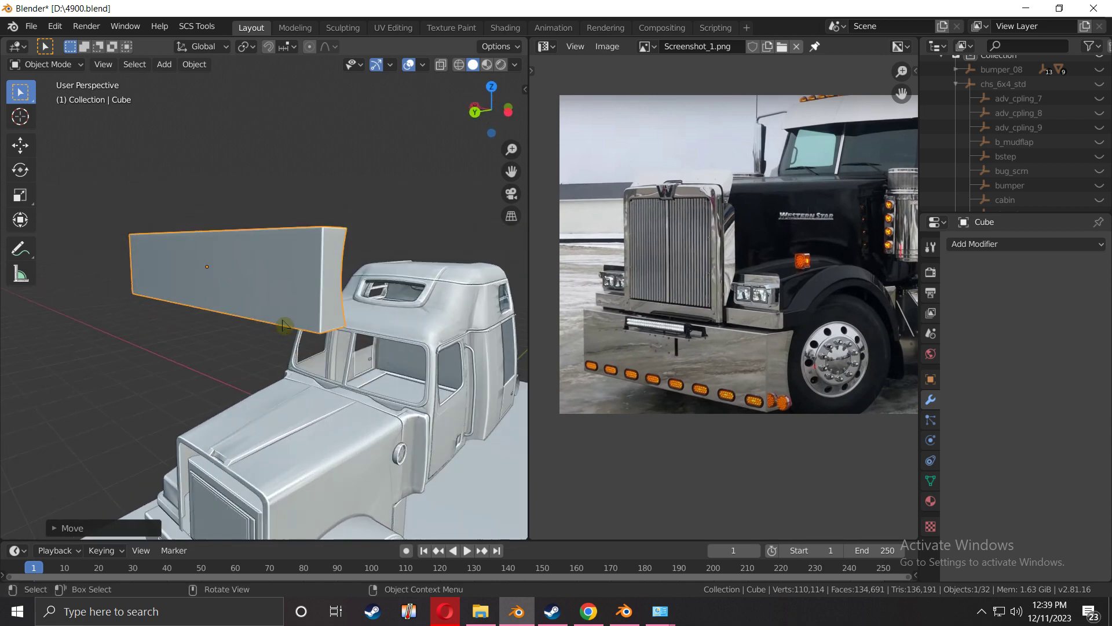
key(ctrl+KP_1)
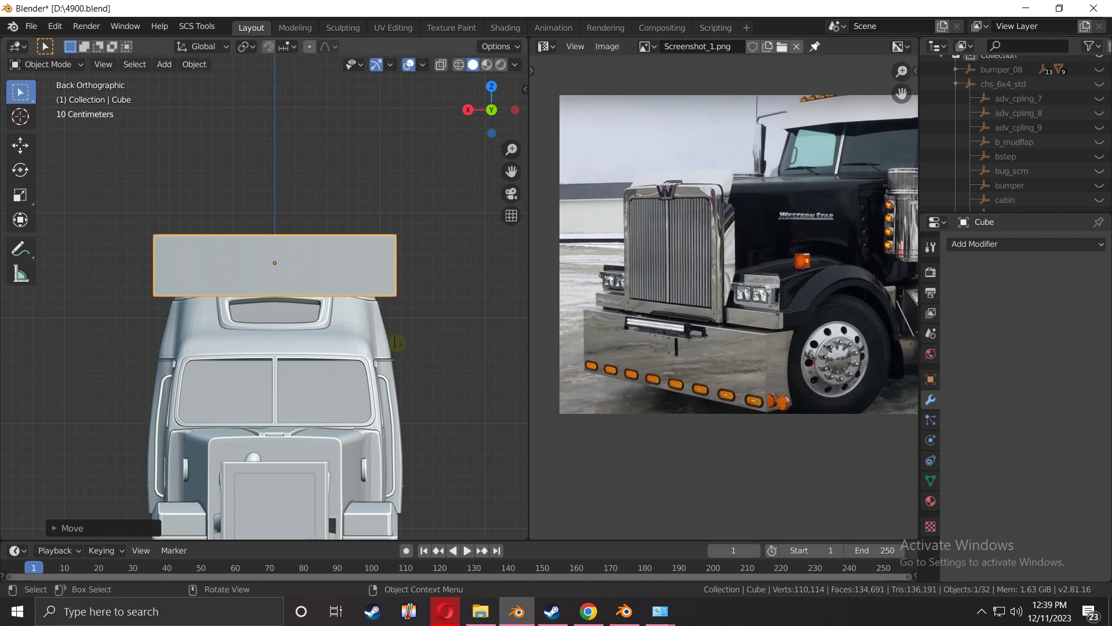
click(122, 350)
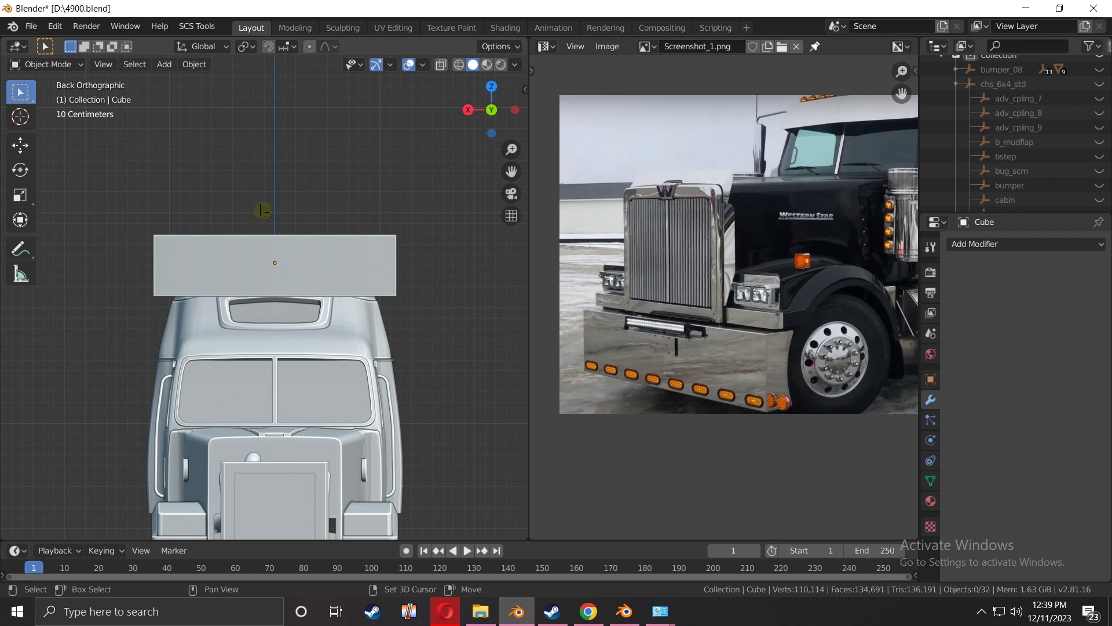
key(shift+a)
mouse_move(239, 334)
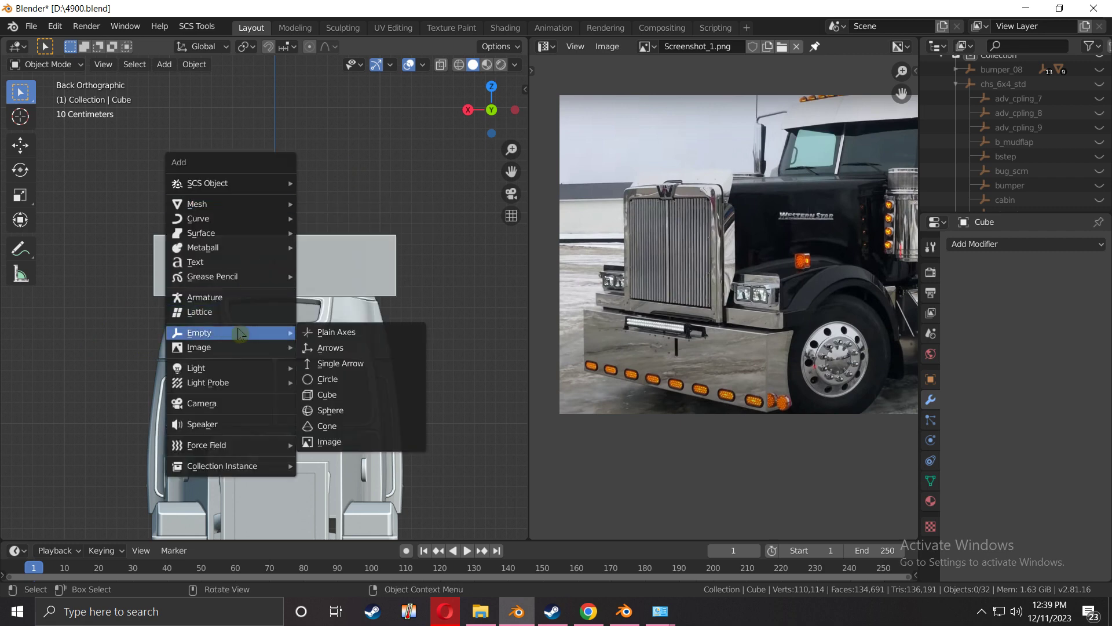
key(Escape)
Show the truck with its materials and delete the plane carrying the W logos in front of the mudflaps
scroll(352, 405, down, 5)
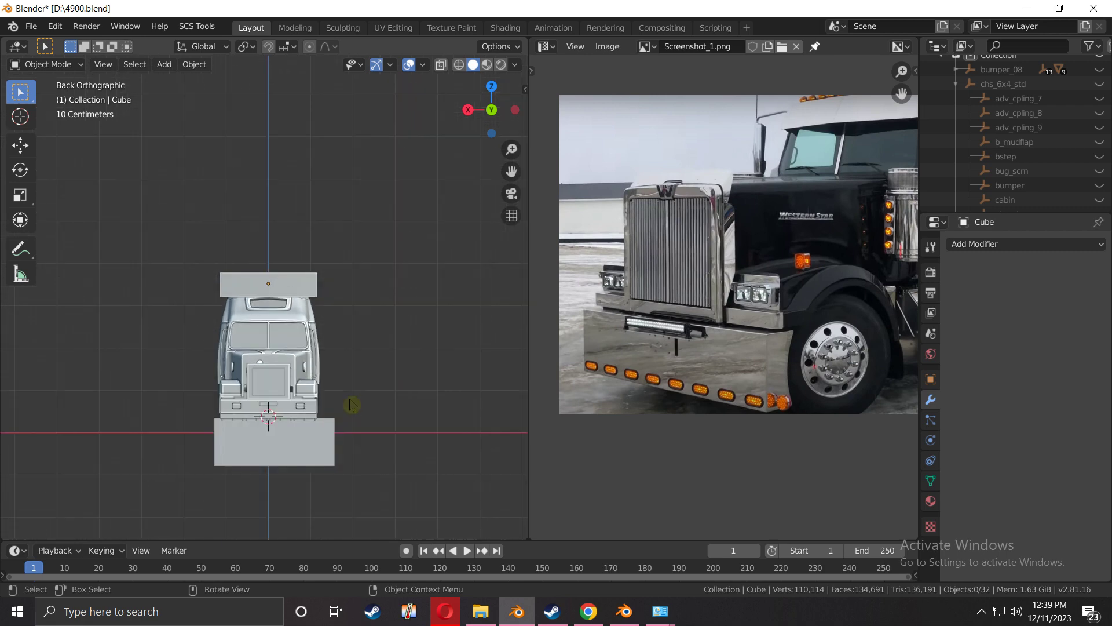
mouse_move(330, 370)
middle_down()
mouse_move(293, 290)
mouse_move(313, 360)
middle_up()
click(323, 352)
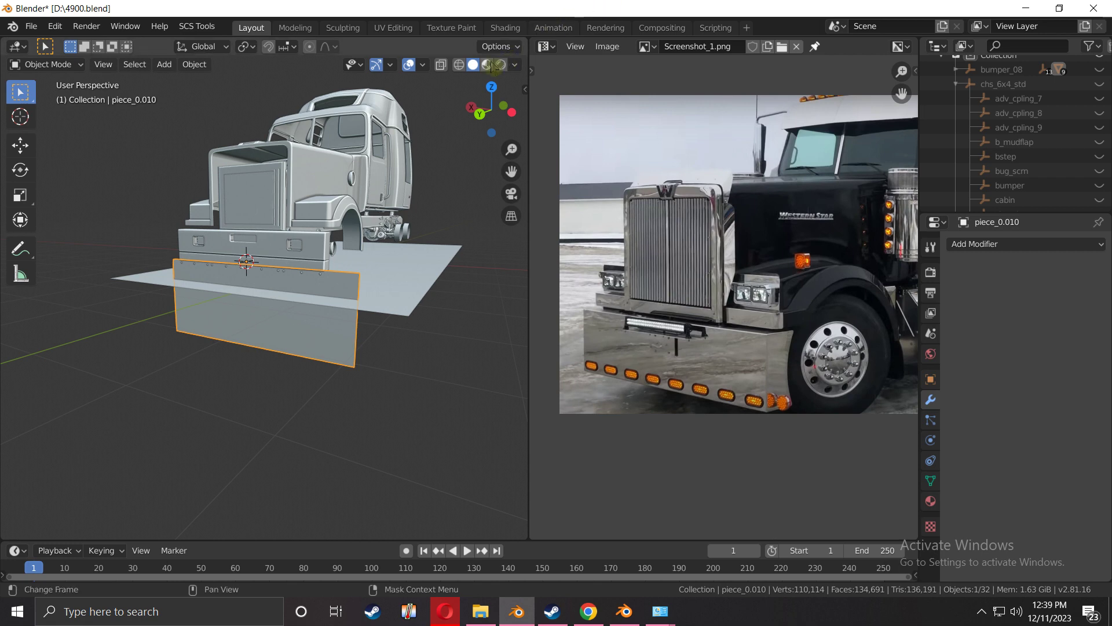
key(z)
scroll(345, 348, up, 4)
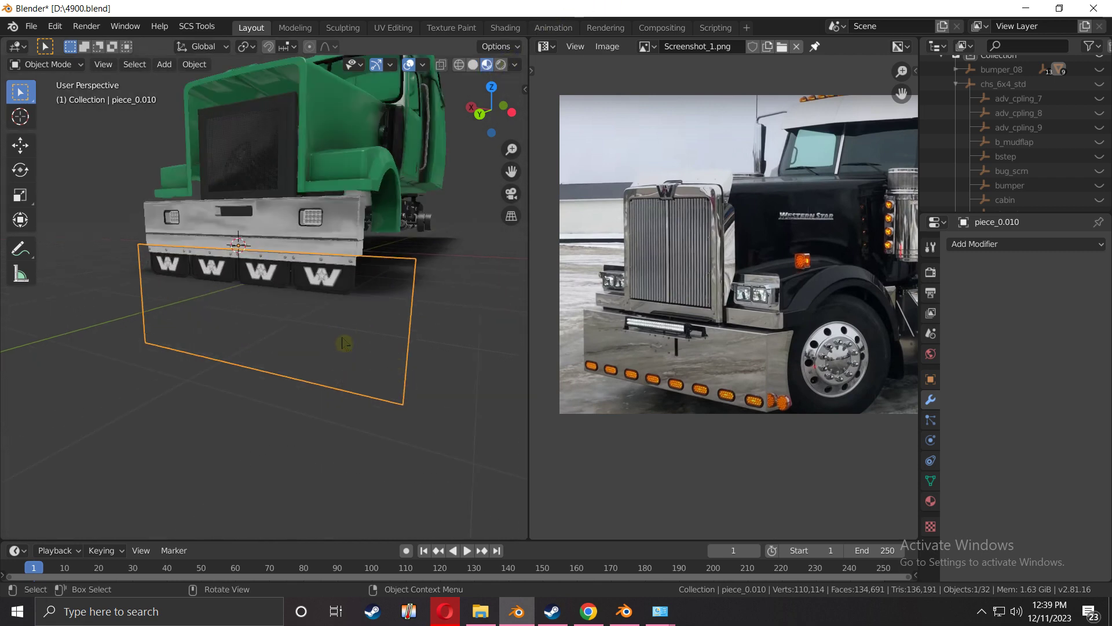
key(g)
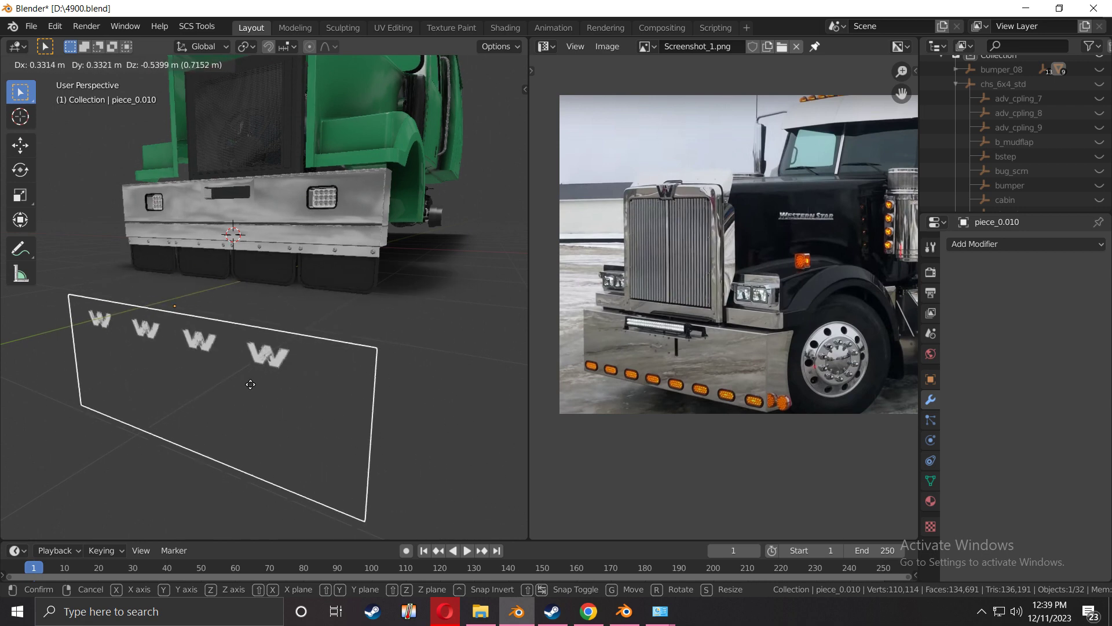
key(Escape)
key(x)
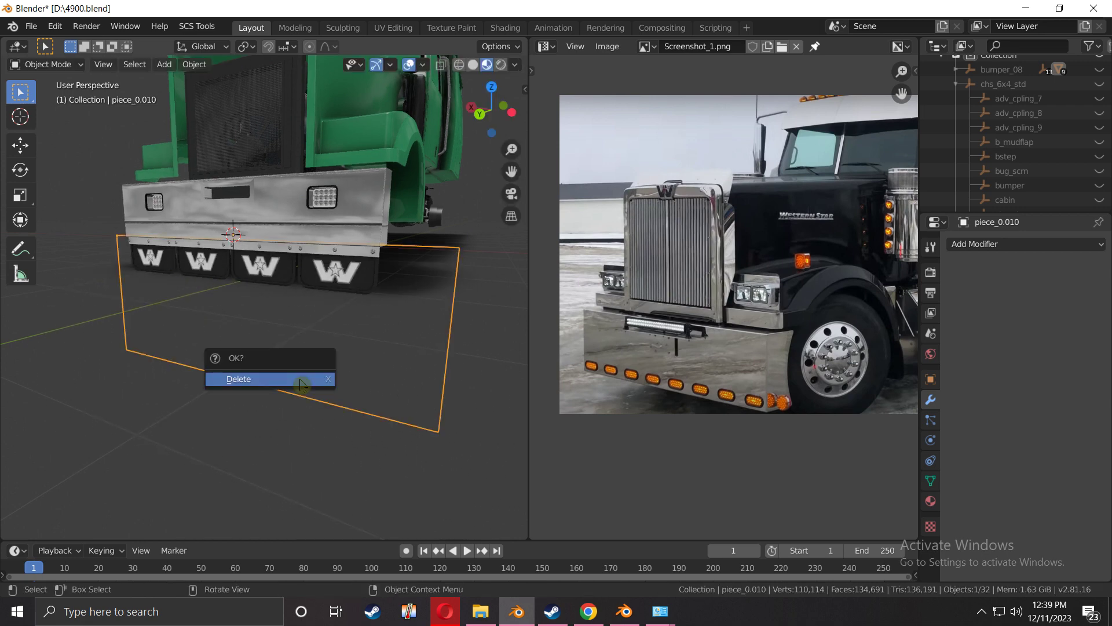
click(301, 385)
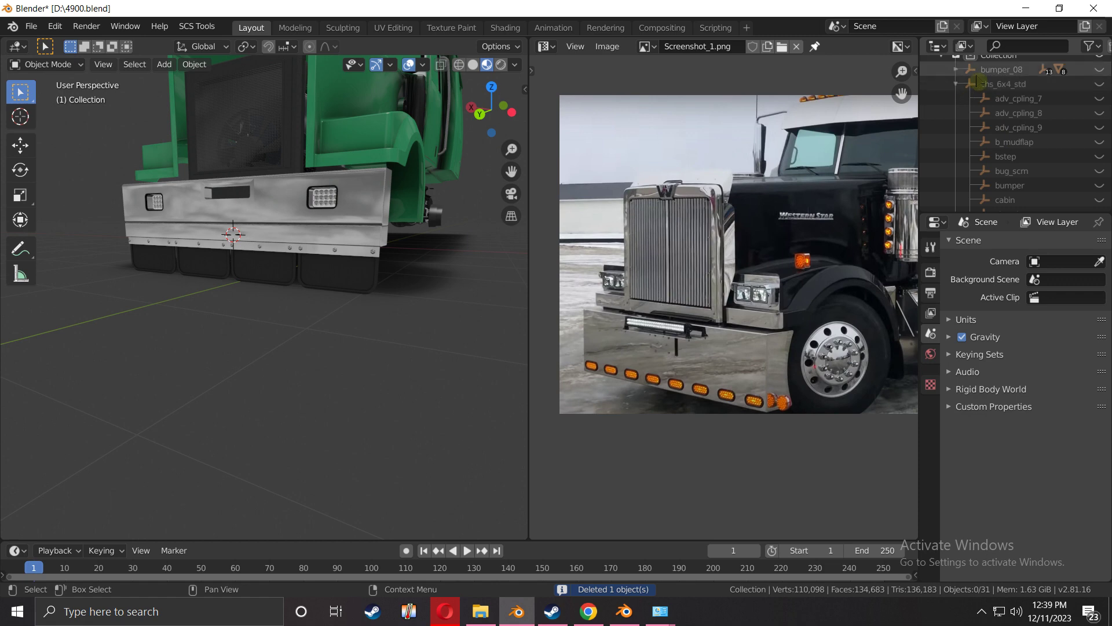
Delete all child objects of bumper_08, from hb_00 through slot_12, keeping the bumper_08 root itself
click(957, 70)
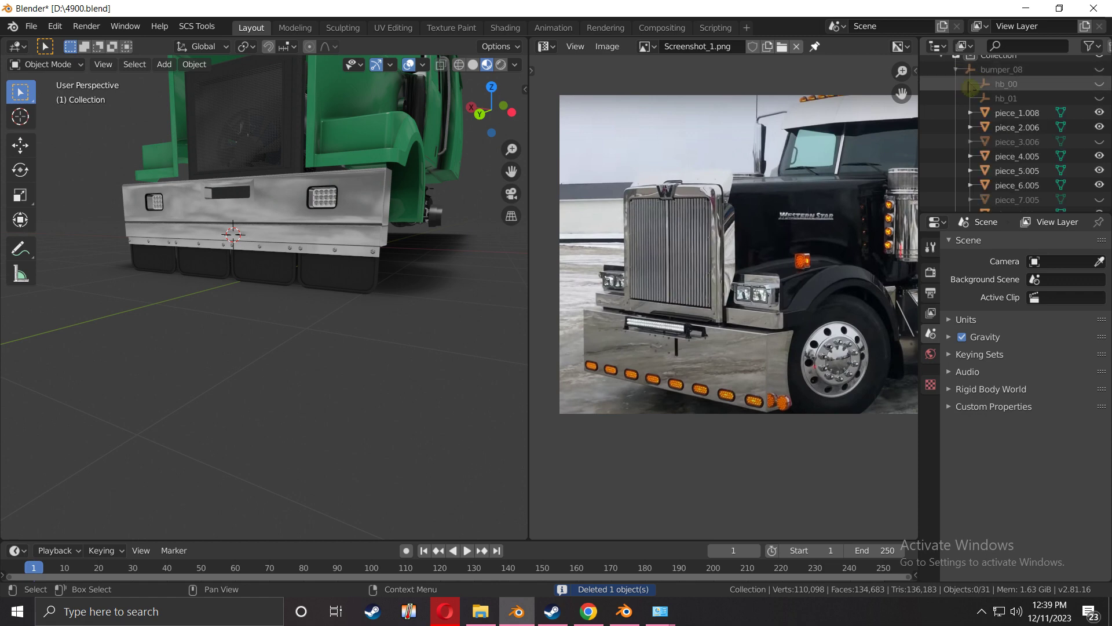
click(1022, 102)
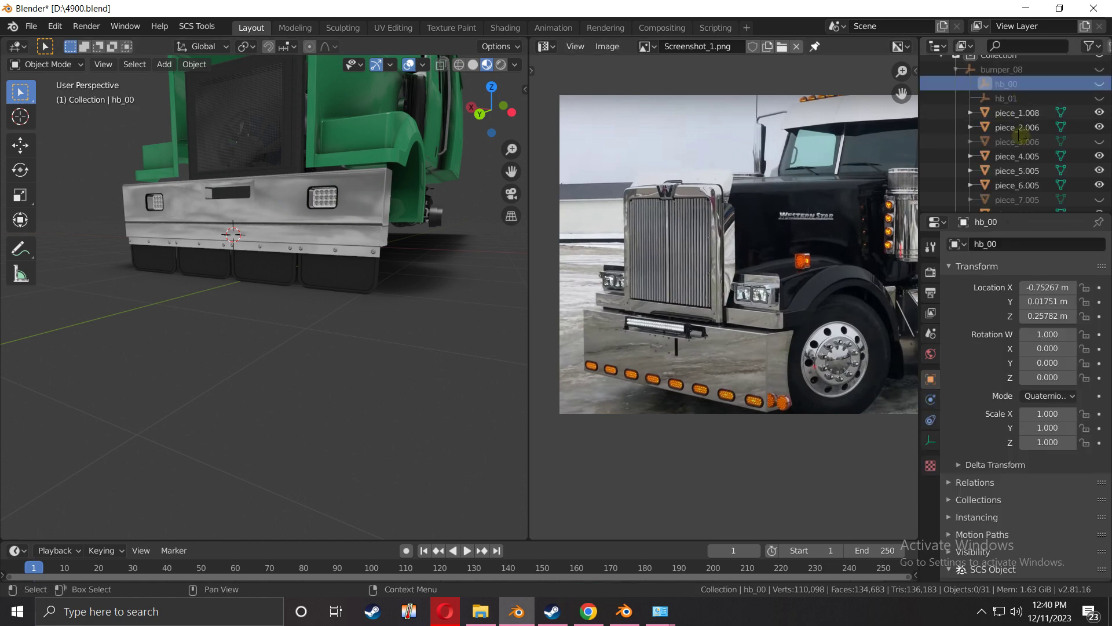
scroll(1029, 148, down, 5)
scroll(1032, 166, down, 5)
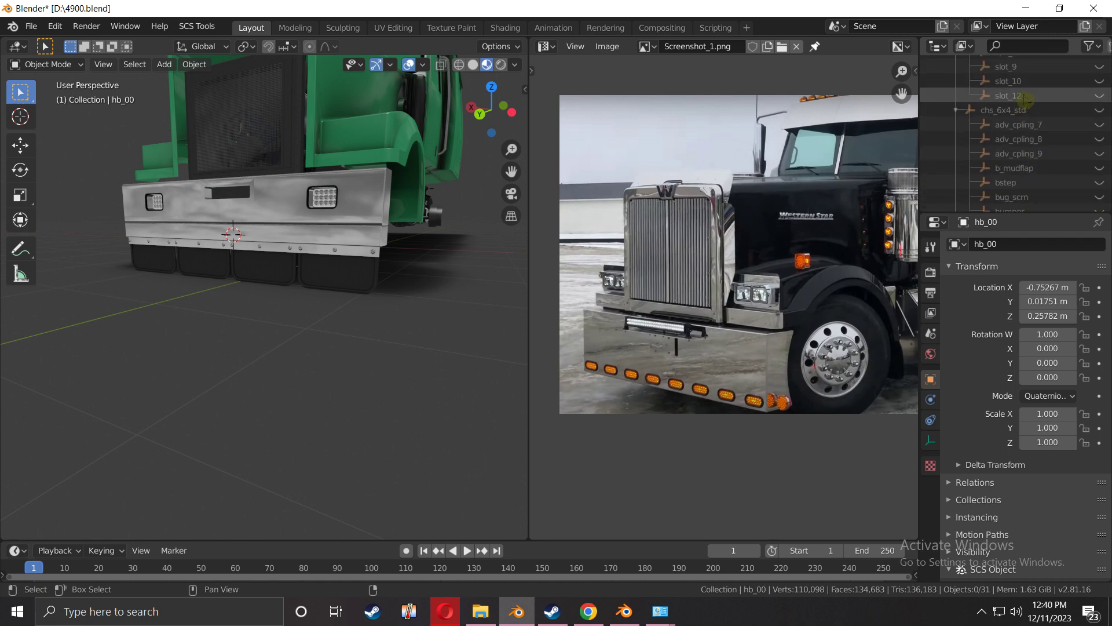
shift+click(1024, 98)
right_click(1024, 99)
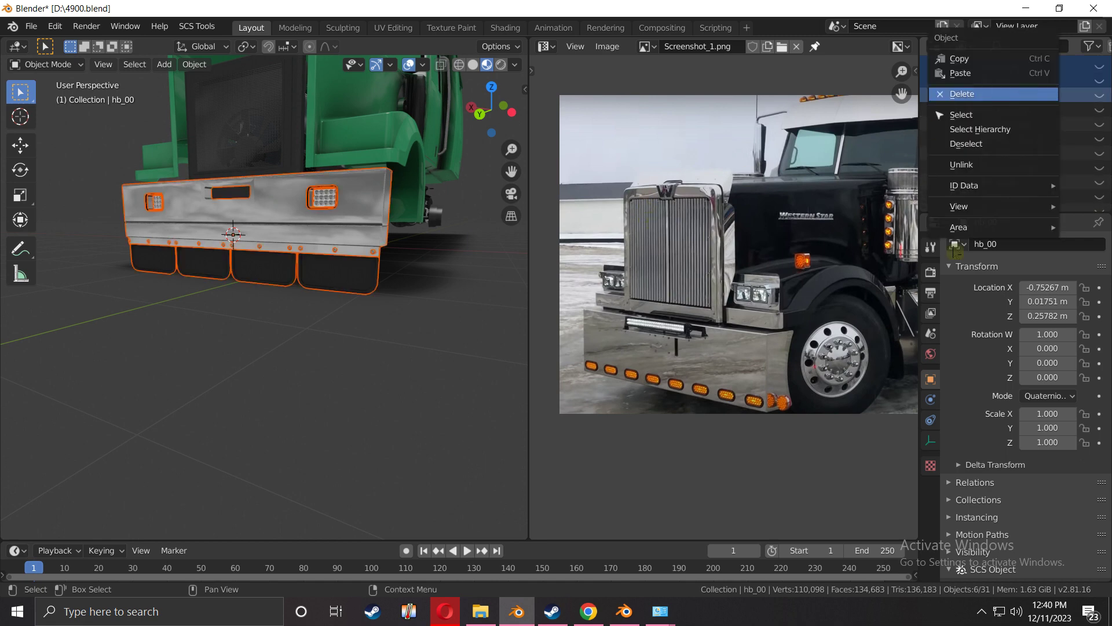
click(1024, 96)
Collapse the chs_6x4_std hierarchy and inspect the transform of the bumper_08 root
scroll(1028, 152, up, 5)
scroll(1028, 152, up, 4)
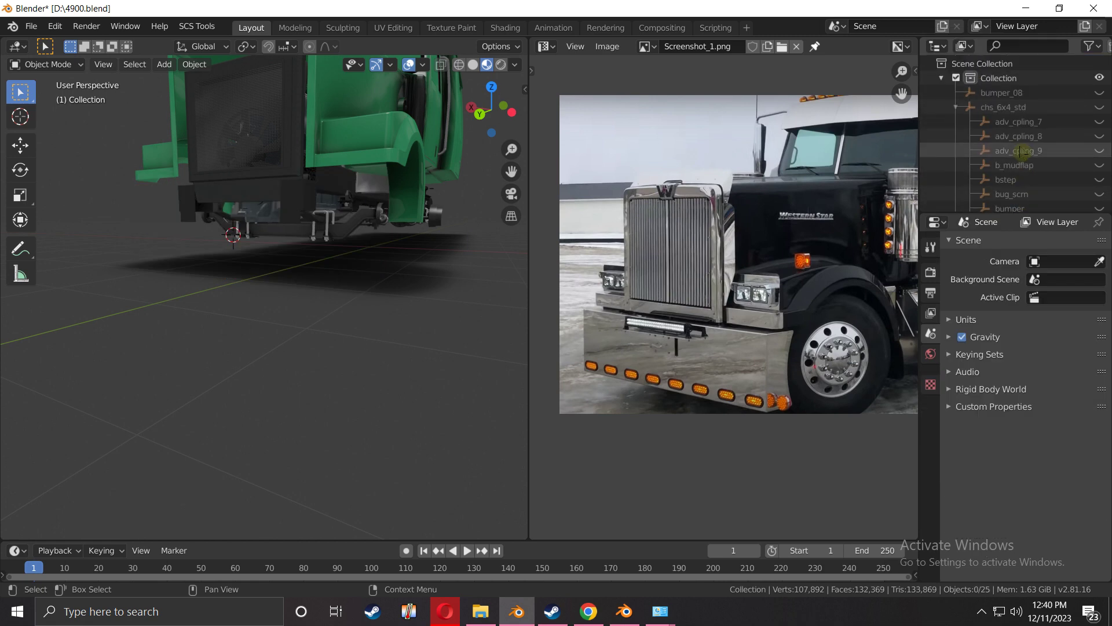
click(955, 109)
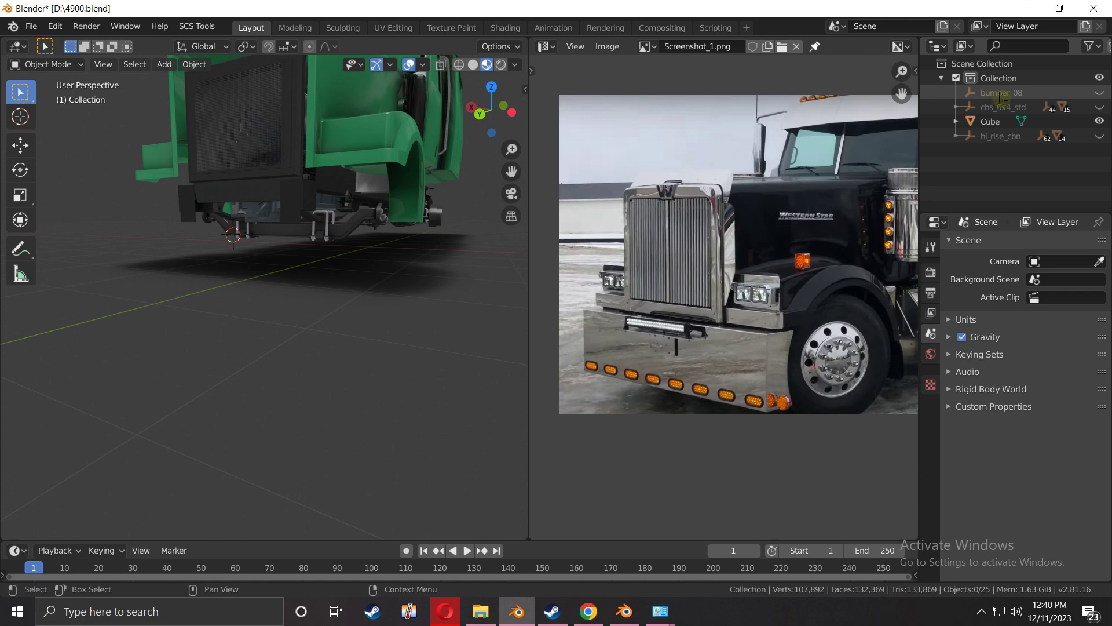
click(987, 94)
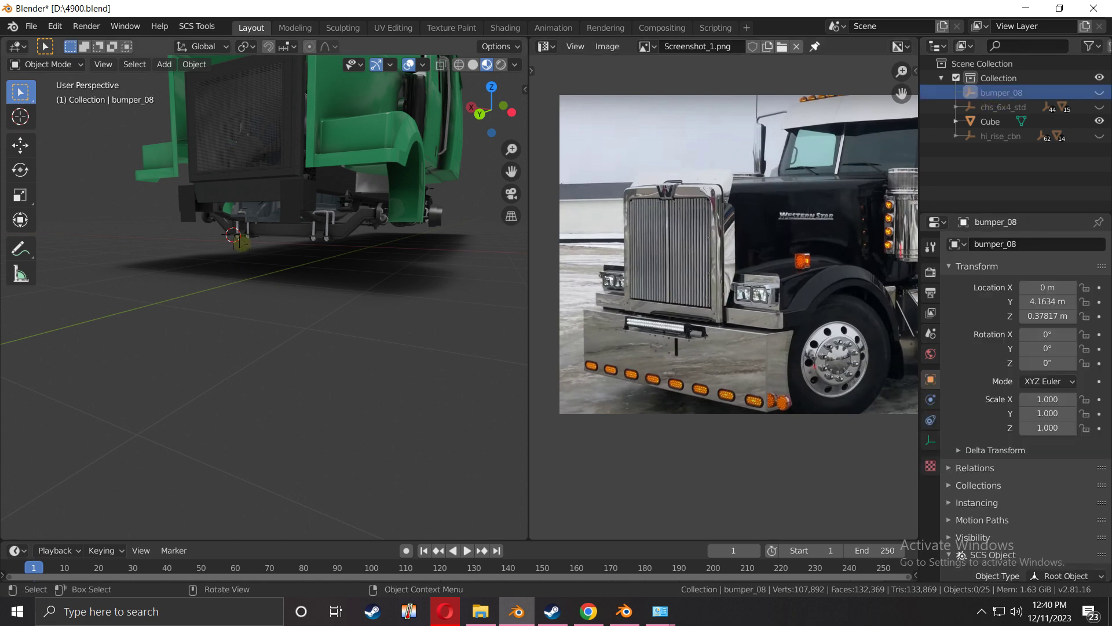
Lower the new bumper along the global Z axis by 2 m and then by another 1 m
middle_drag(292, 349, 290, 215)
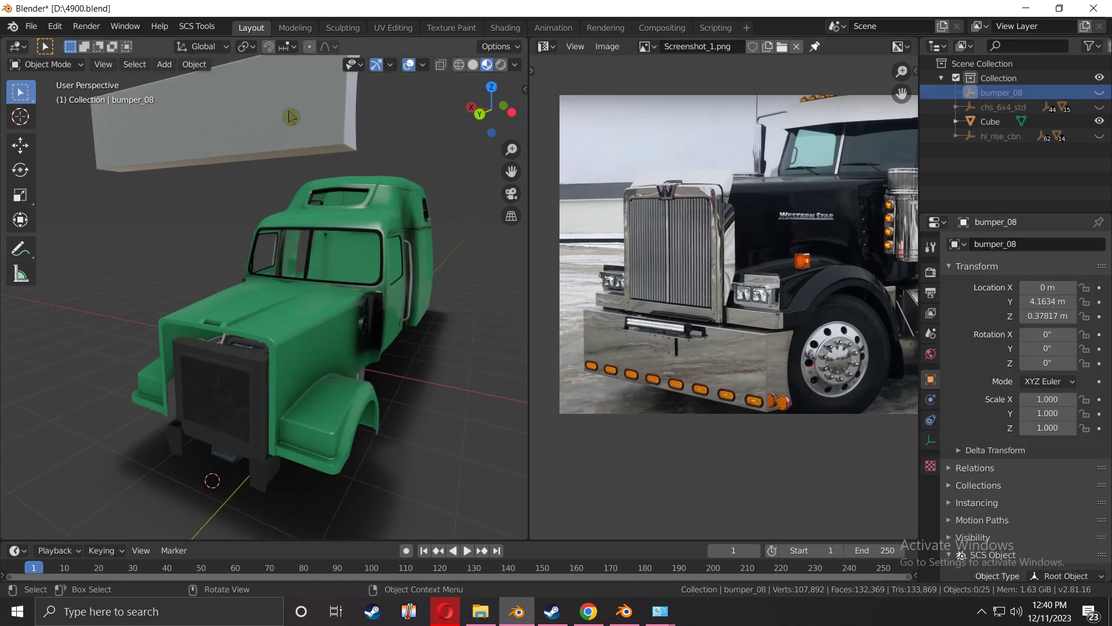
click(291, 116)
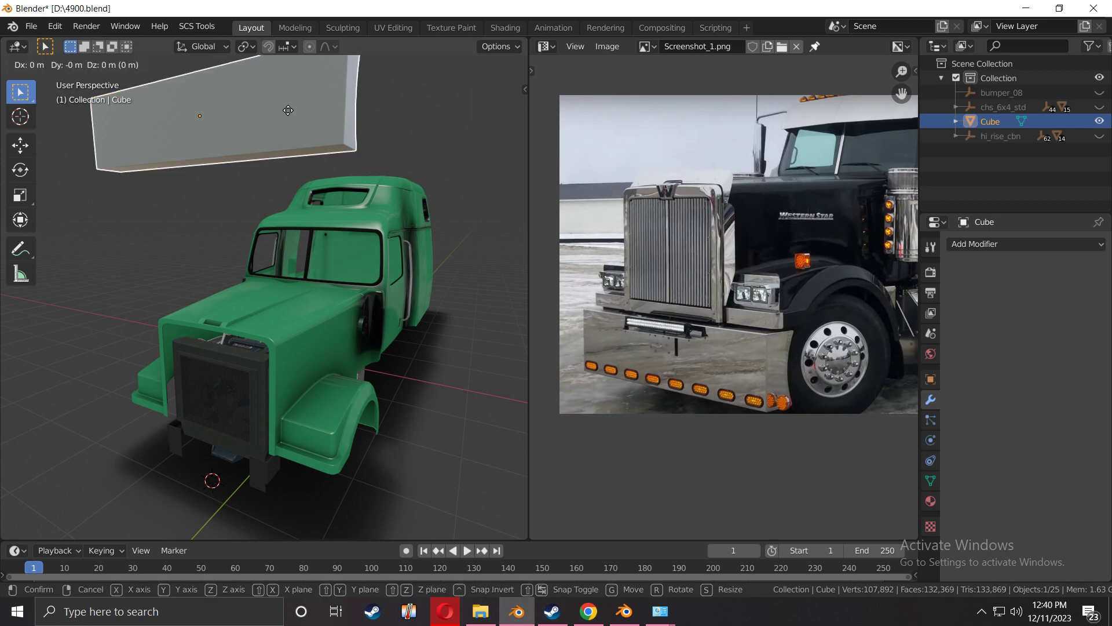
text(gz-2)
key(Return)
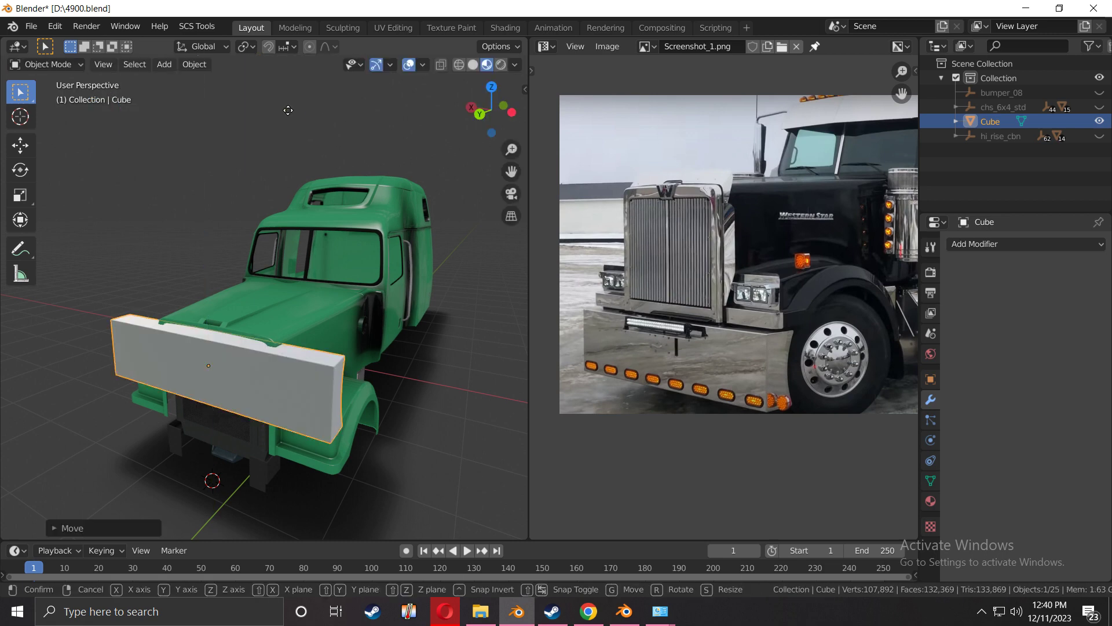
text(gz-1)
key(Return)
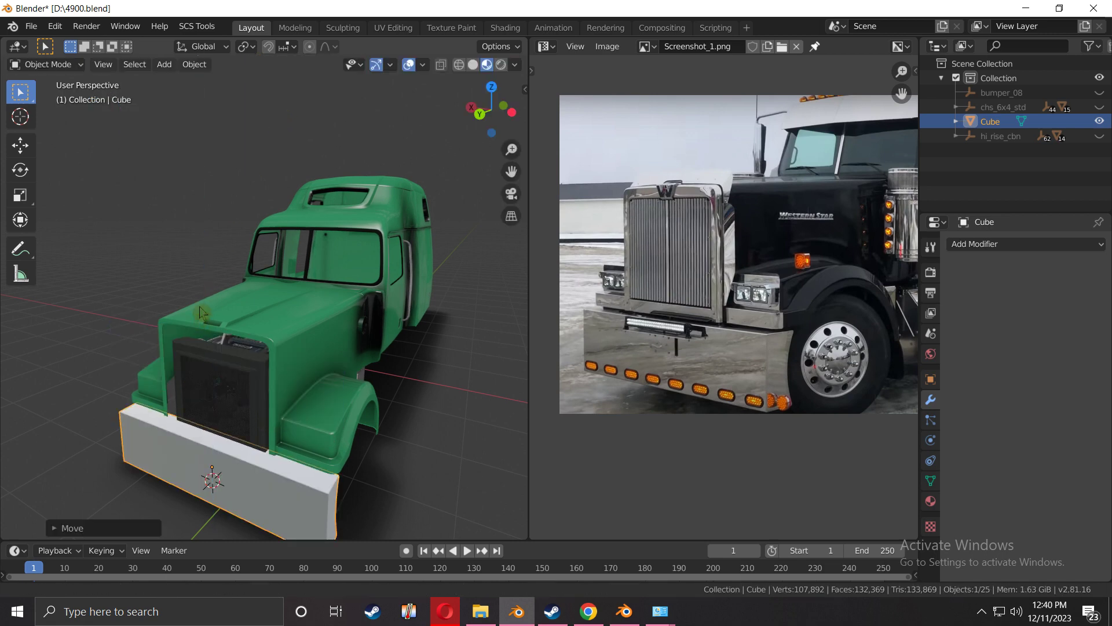
Add a Plain Axes empty at the 3D cursor on the new bumper, working from the Back Orthographic view
shift+middle_drag(202, 313, 211, 174)
scroll(265, 259, up, 1)
key(ctrl+KP_1)
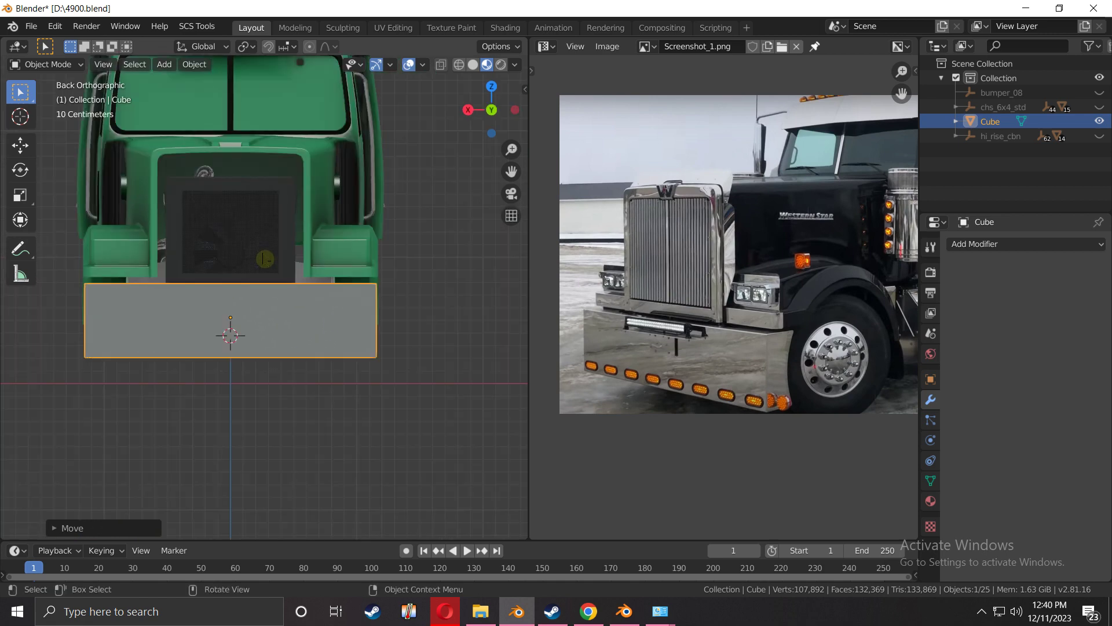
click(201, 444)
key(shift+a)
mouse_move(150, 325)
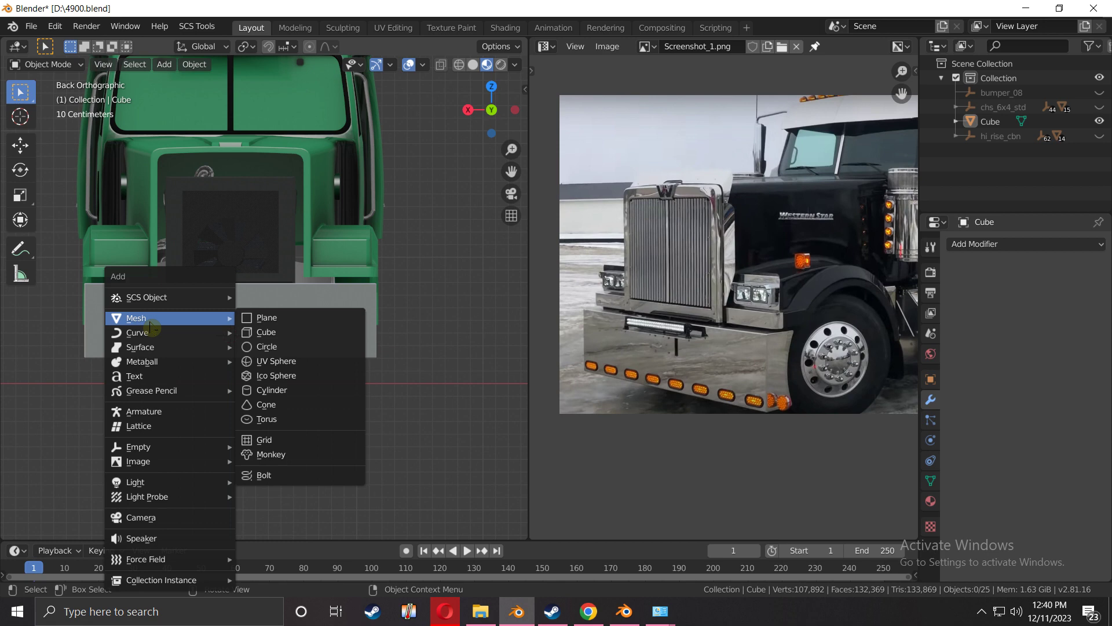
mouse_move(168, 447)
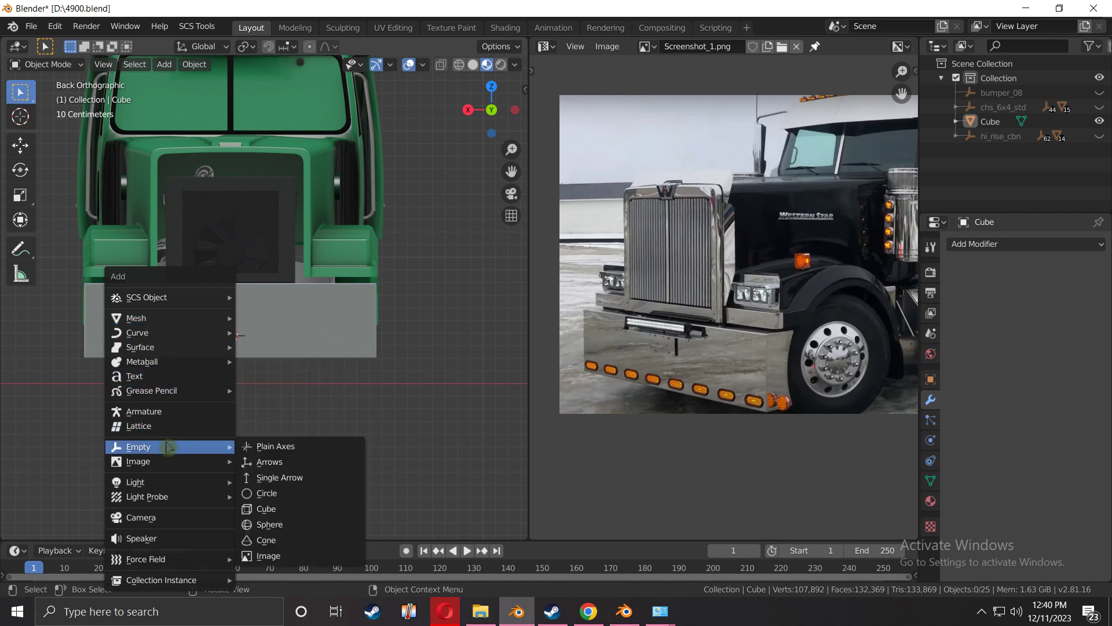
click(273, 447)
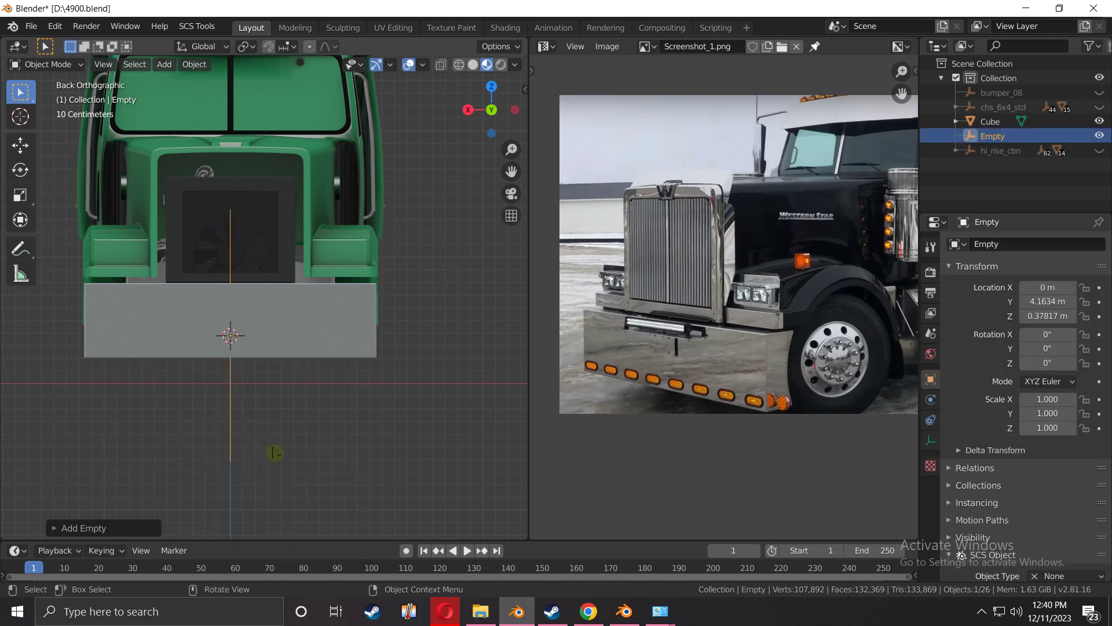
Move the empty forward along the global Y axis to Y about 4.41 m, ahead of the new bumper
middle_drag(284, 402, 203, 432)
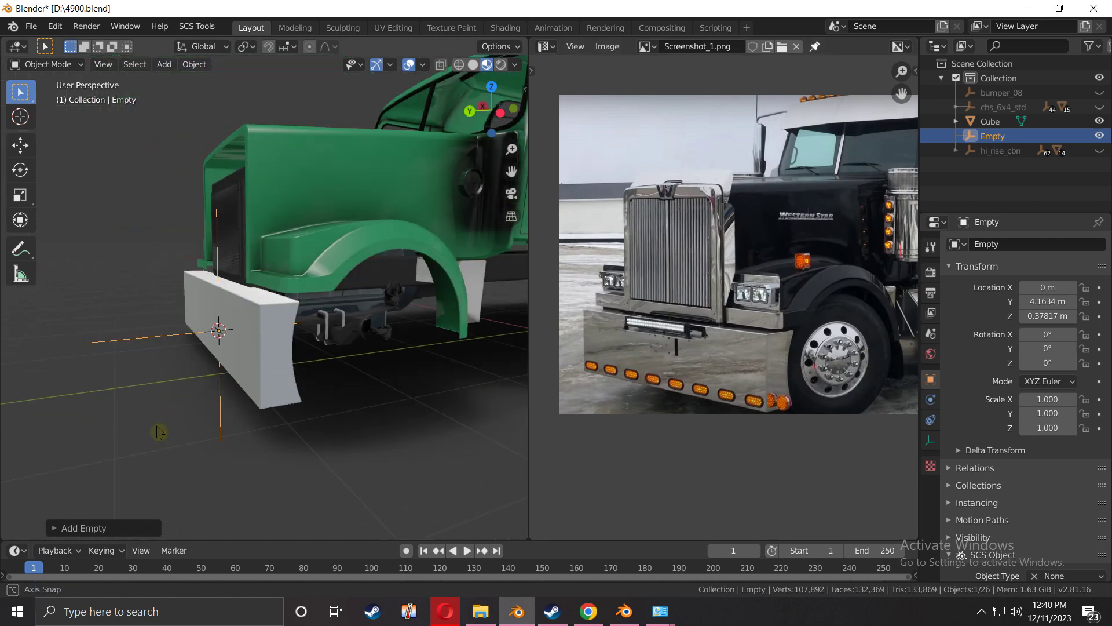
scroll(192, 383, up, 3)
key(g)
key(y)
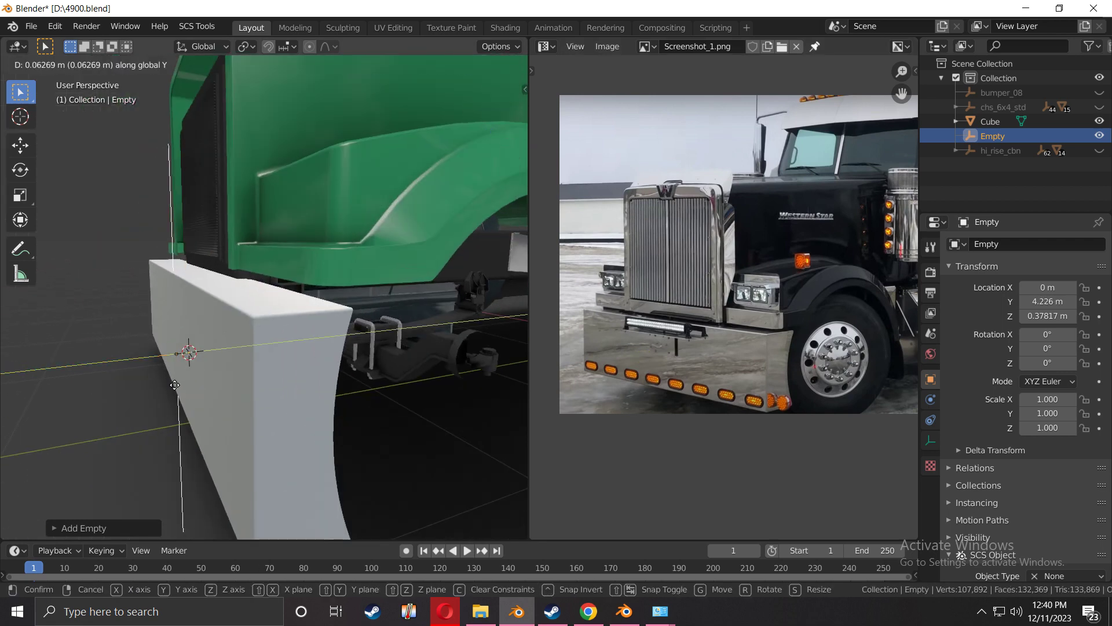
click(140, 390)
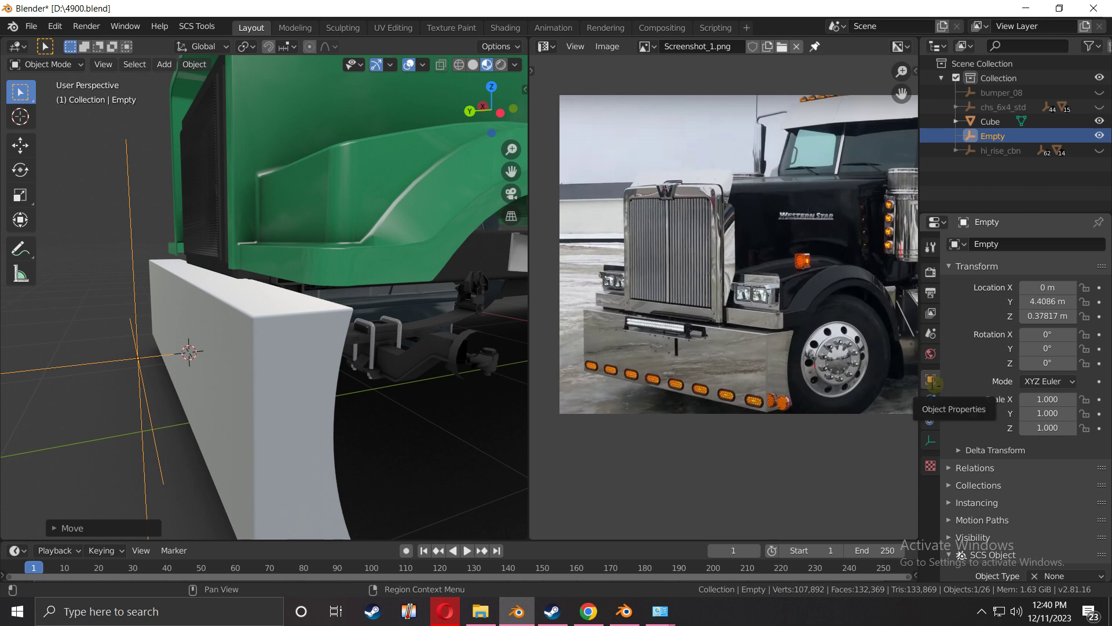
Set the empty's SCS object type to Locator and its locator type to Model
scroll(1029, 452, down, 3)
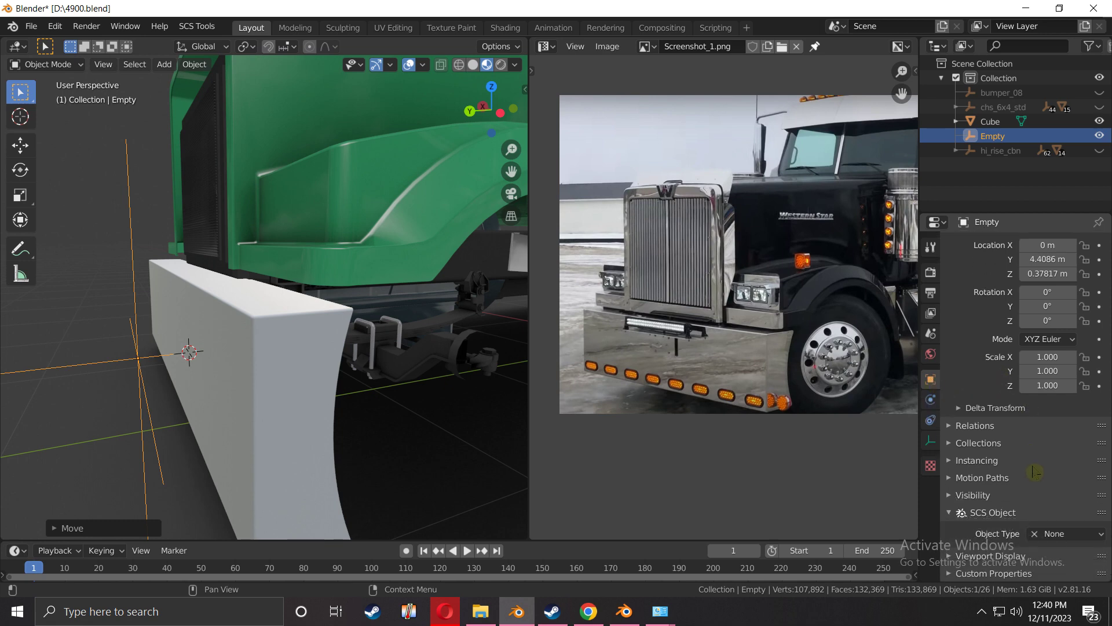
click(1052, 534)
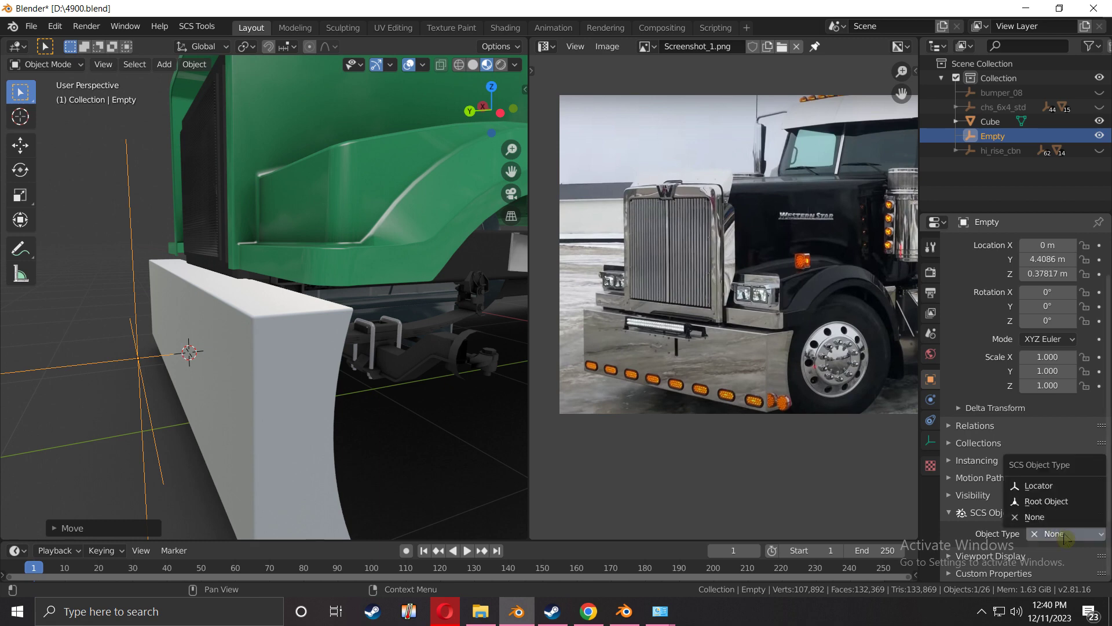
click(1038, 485)
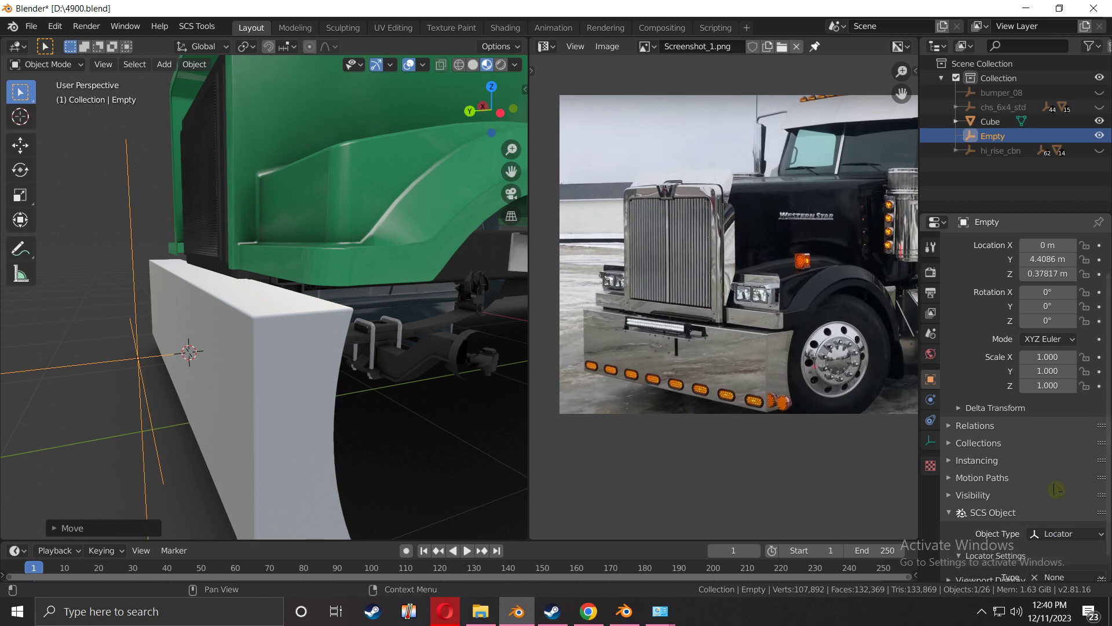
click(1059, 534)
scroll(1054, 536, down, 3)
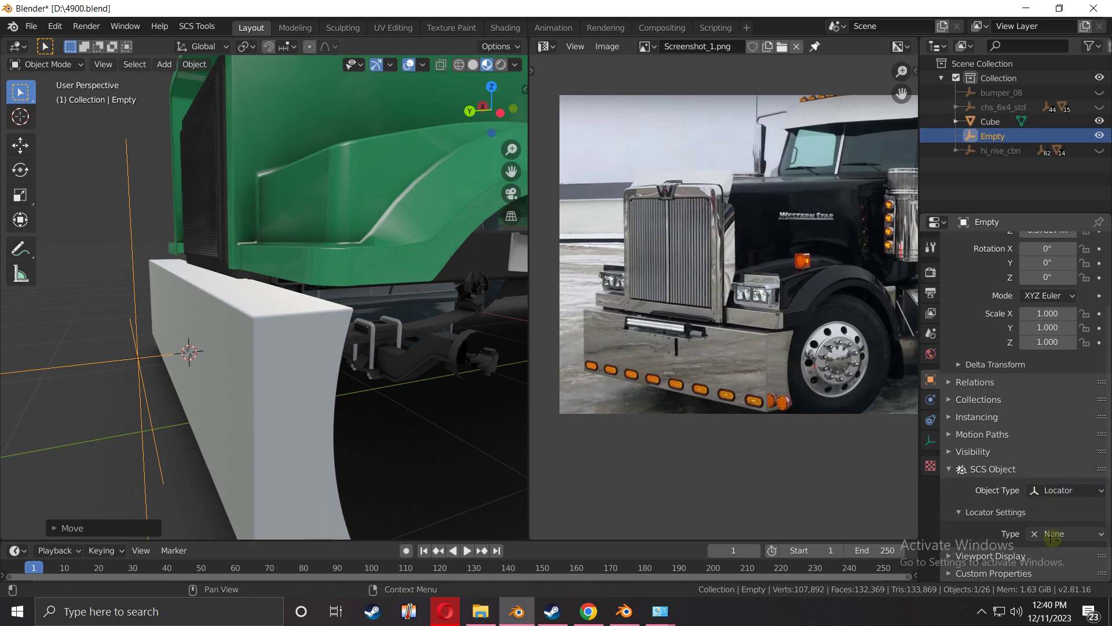
click(1052, 534)
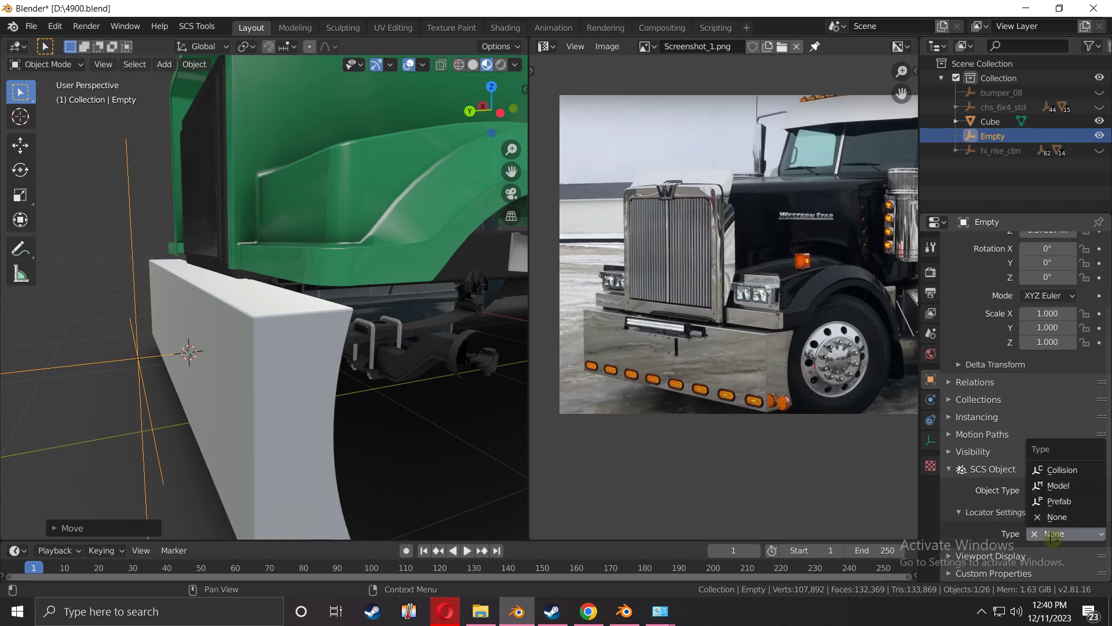
click(1069, 489)
Name the model locator slot_0 in its locator settings
scroll(1037, 510, down, 3)
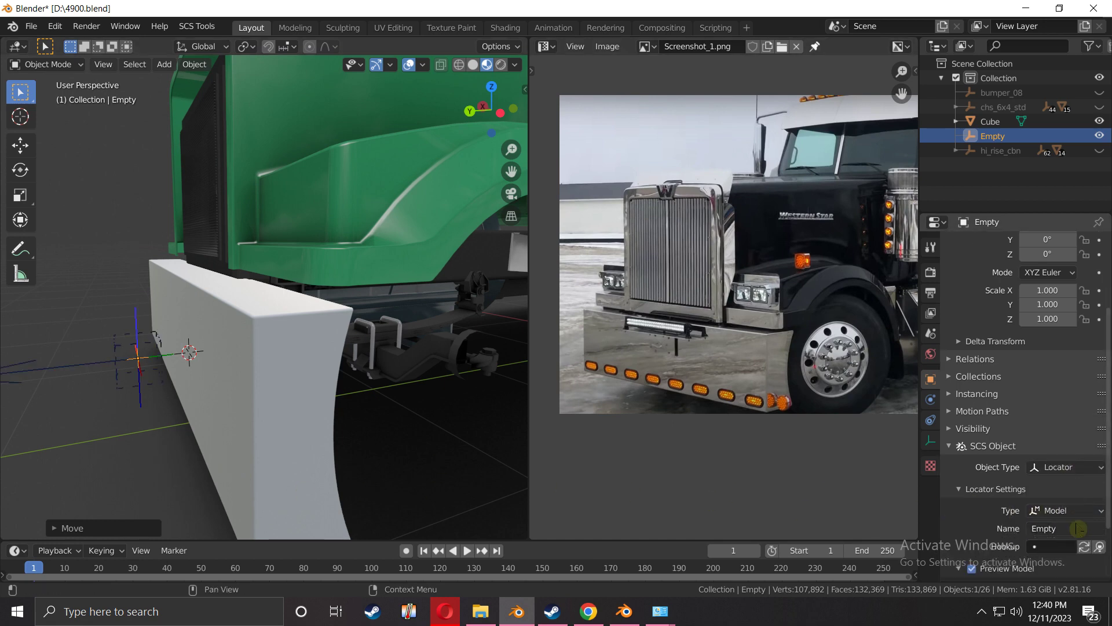
click(1054, 483)
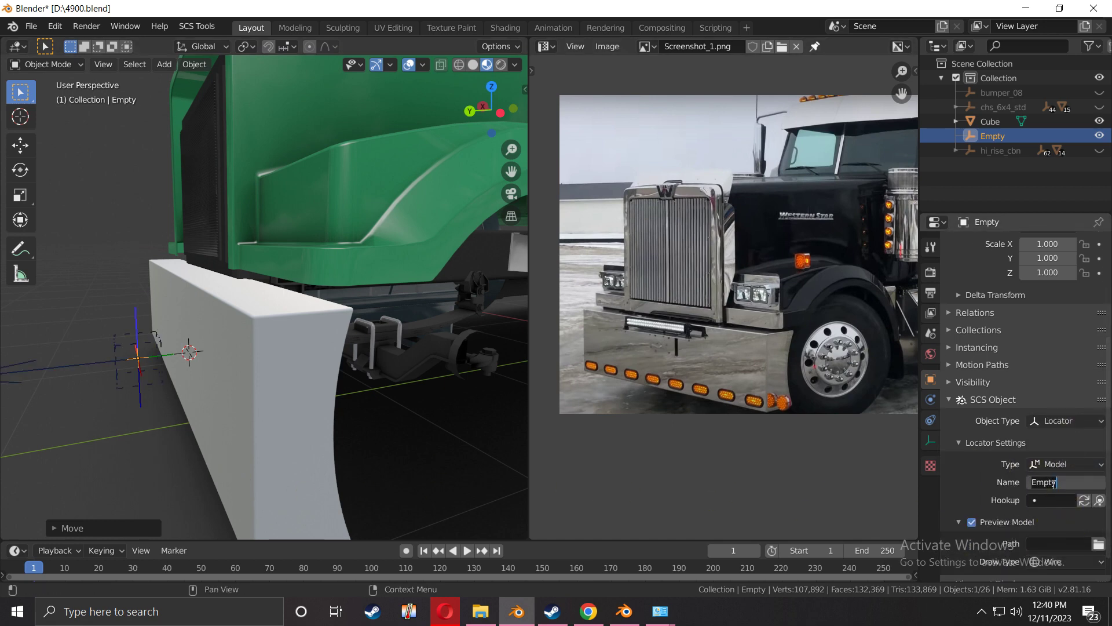
text(slot_0)
key(Return)
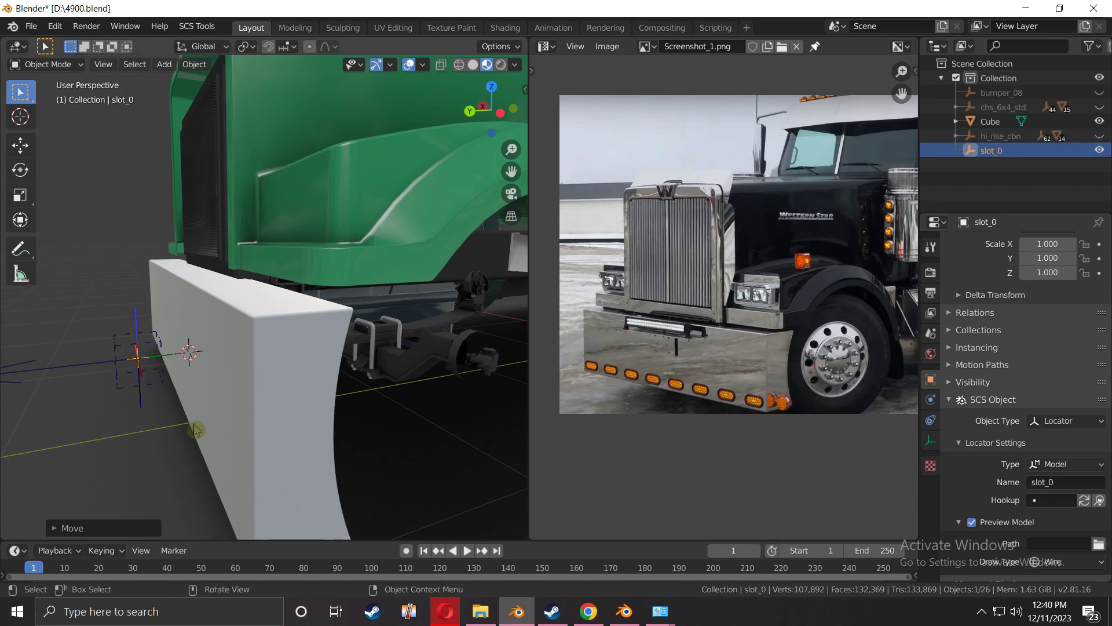
In the Left Orthographic view, move slot_0 back about 0.159 m along global Y to the bumper's front face
shift+middle_drag(88, 363, 294, 342)
scroll(214, 349, up, 2)
key(ctrl+KP_3)
scroll(293, 342, up, 4)
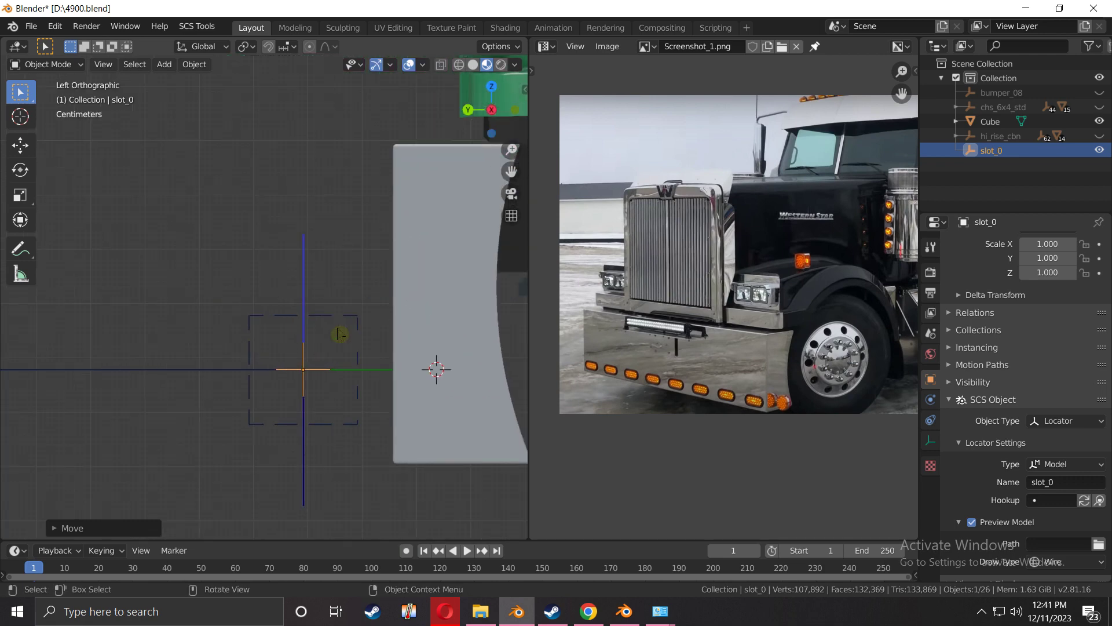
key(g)
key(y)
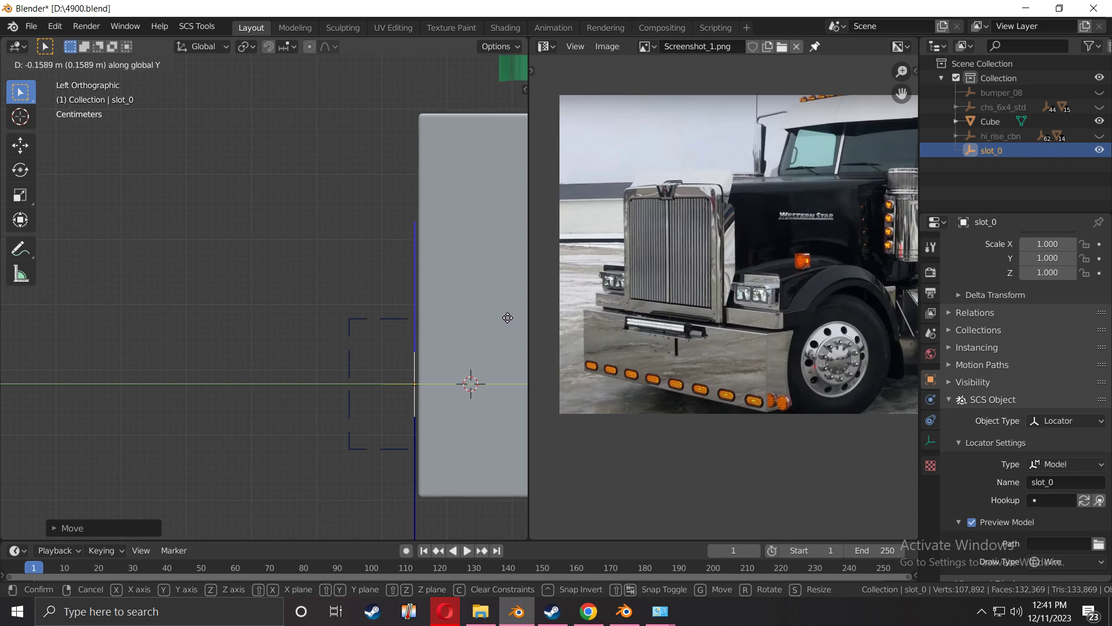
click(497, 337)
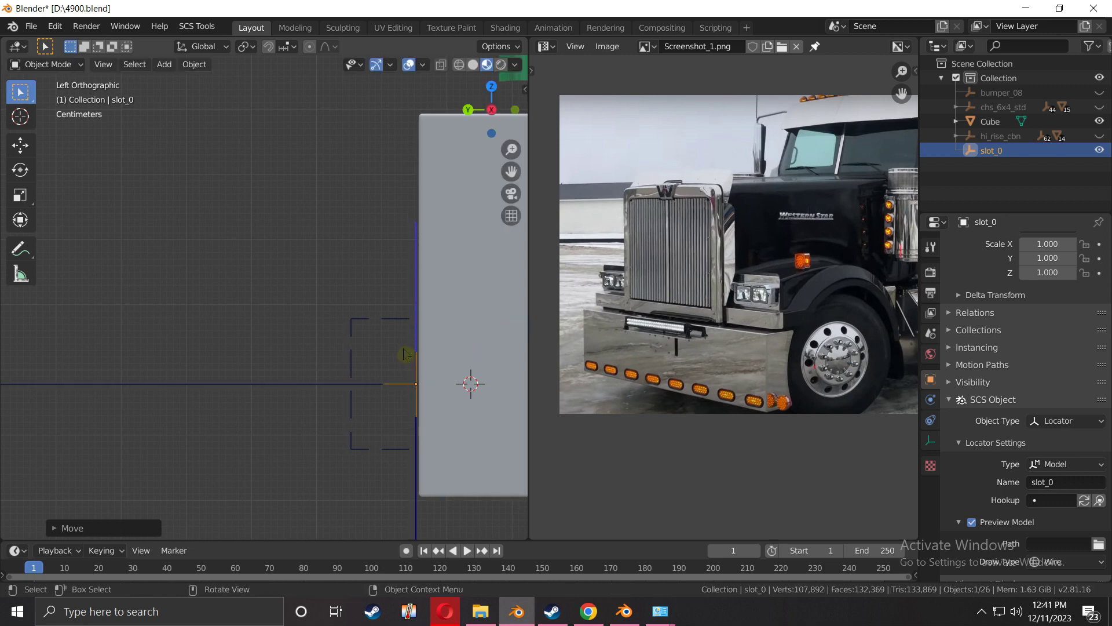
Fine-tune slot_0 along global Y by about -0.002 m so it sits closer against the bumper's front face
middle_drag(420, 353, 345, 421)
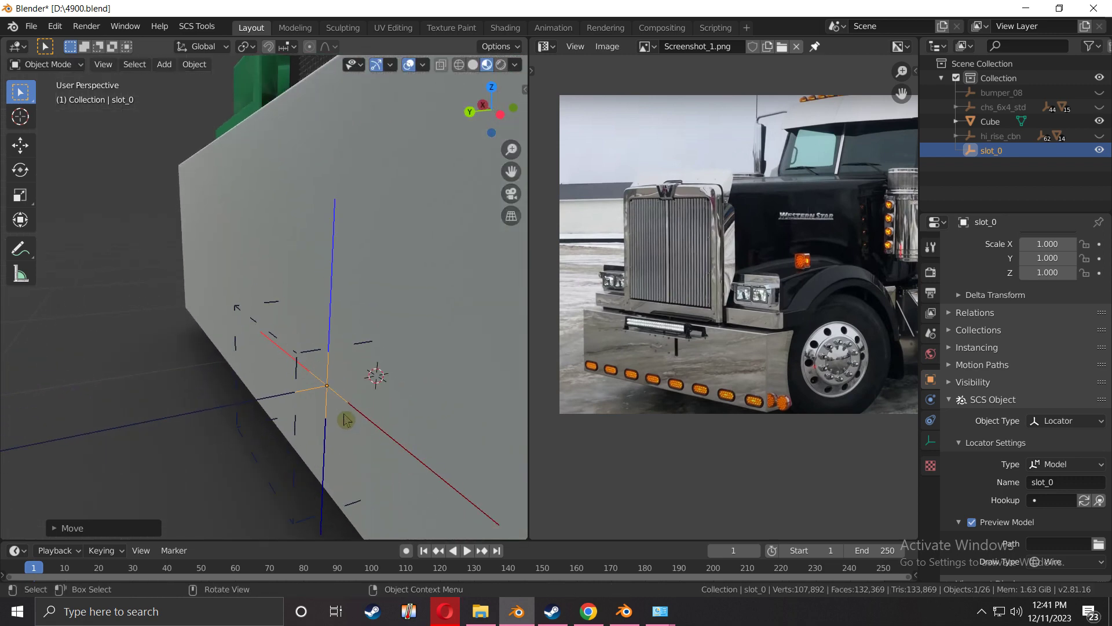
key(ctrl+KP_3)
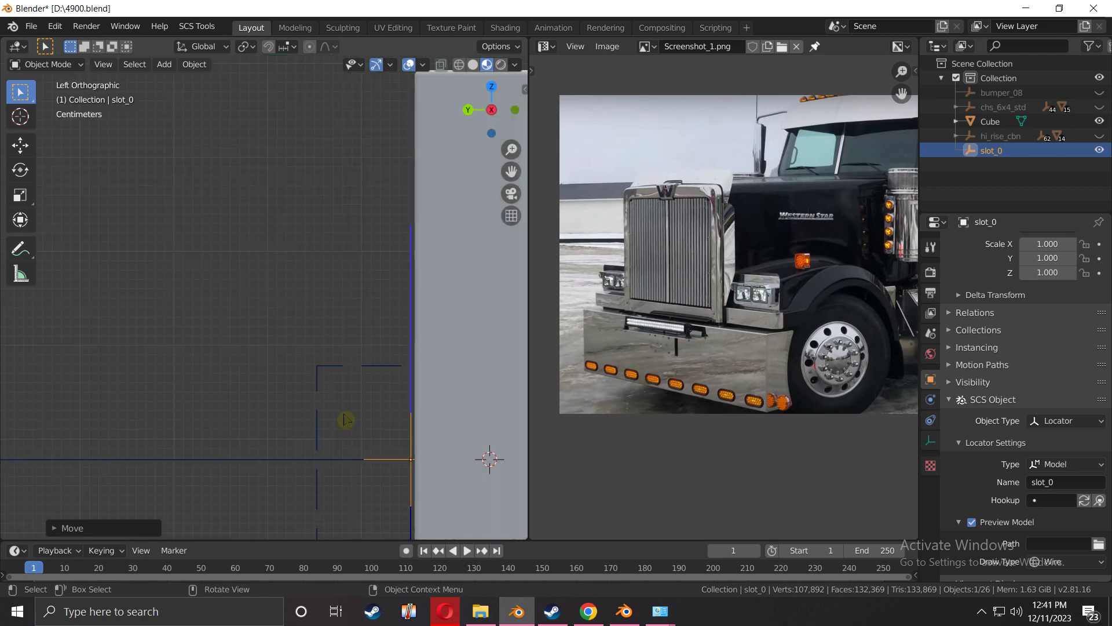
key(g)
key(y)
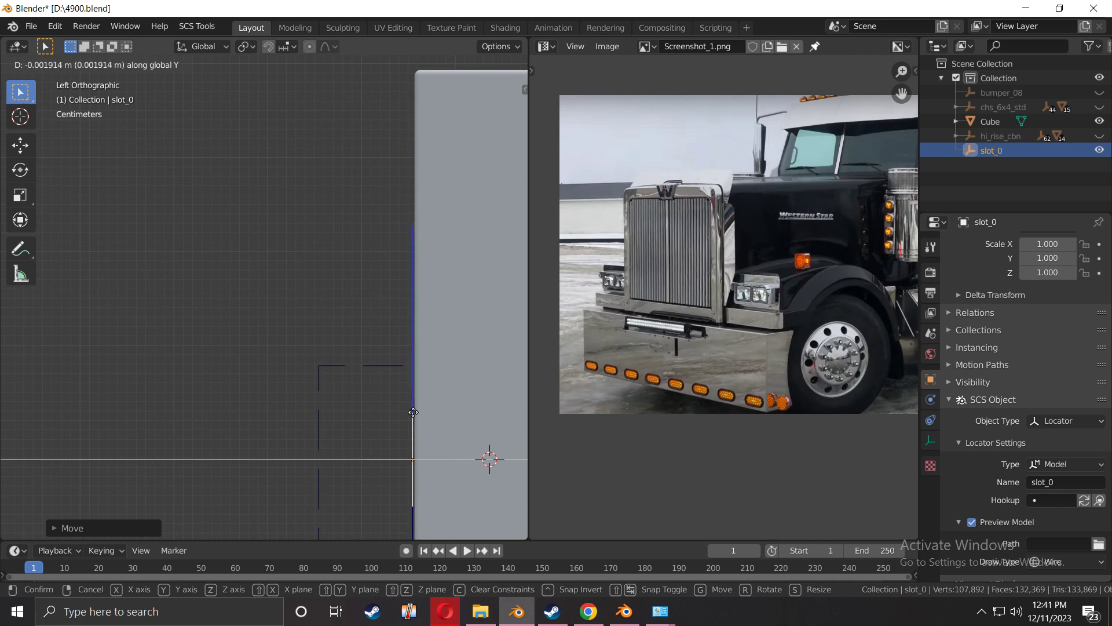
click(411, 416)
key(ctrl+KP_1)
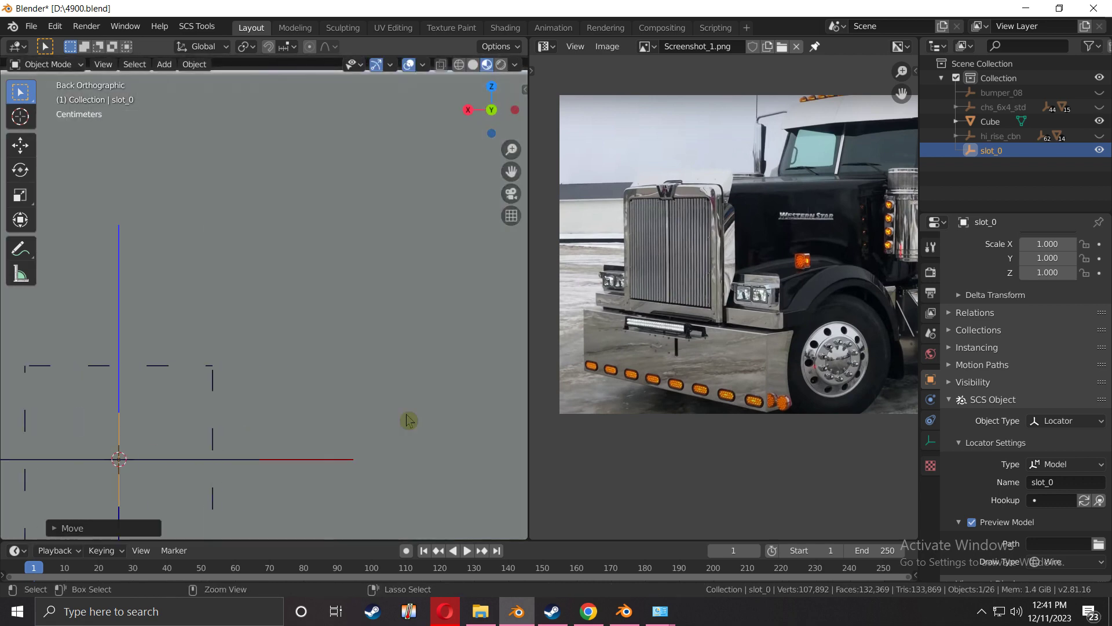
scroll(87, 432, down, 7)
scroll(1057, 270, up, 3)
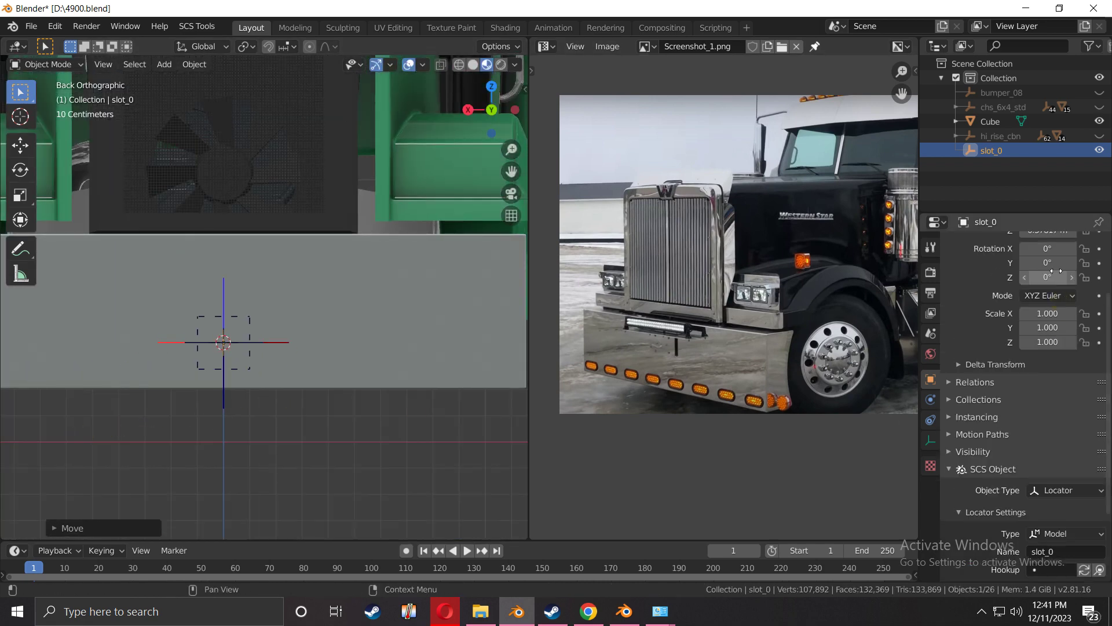
click(996, 155)
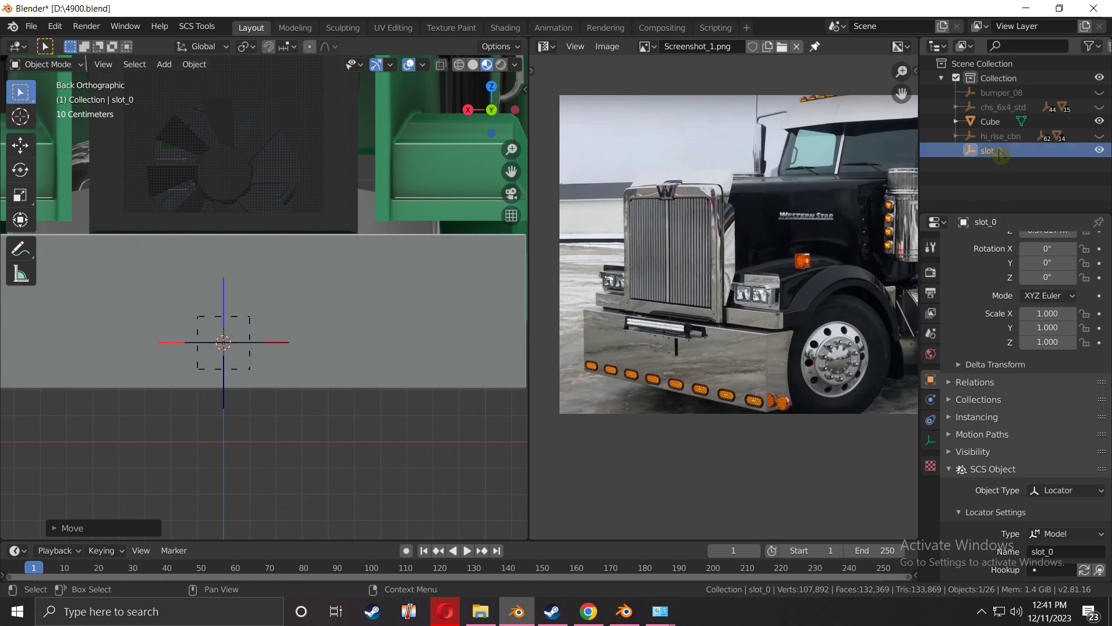
Parent the new bumper mesh, Cube, to the bumper_08 root and collapse that hierarchy in the outliner
middle_drag(459, 380, 304, 315)
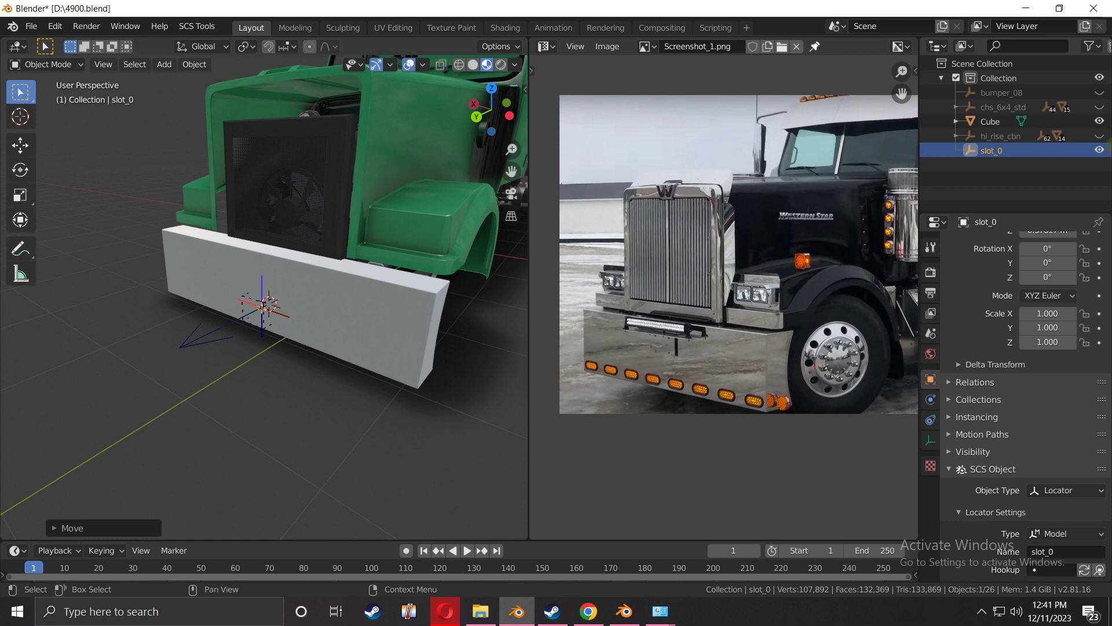
click(329, 318)
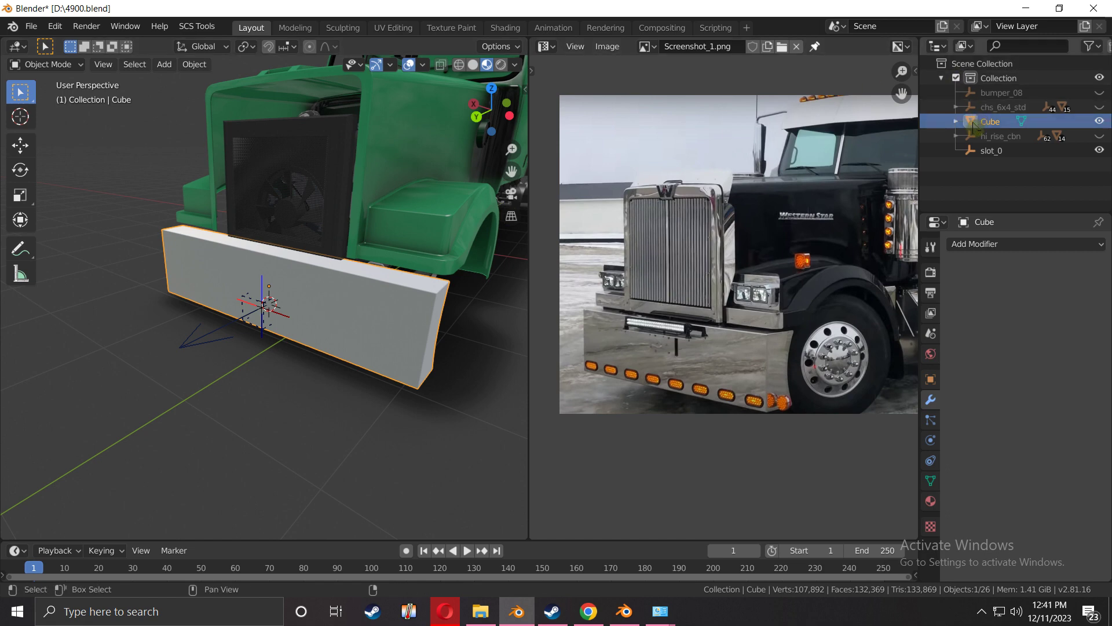
drag(973, 126, 1018, 100)
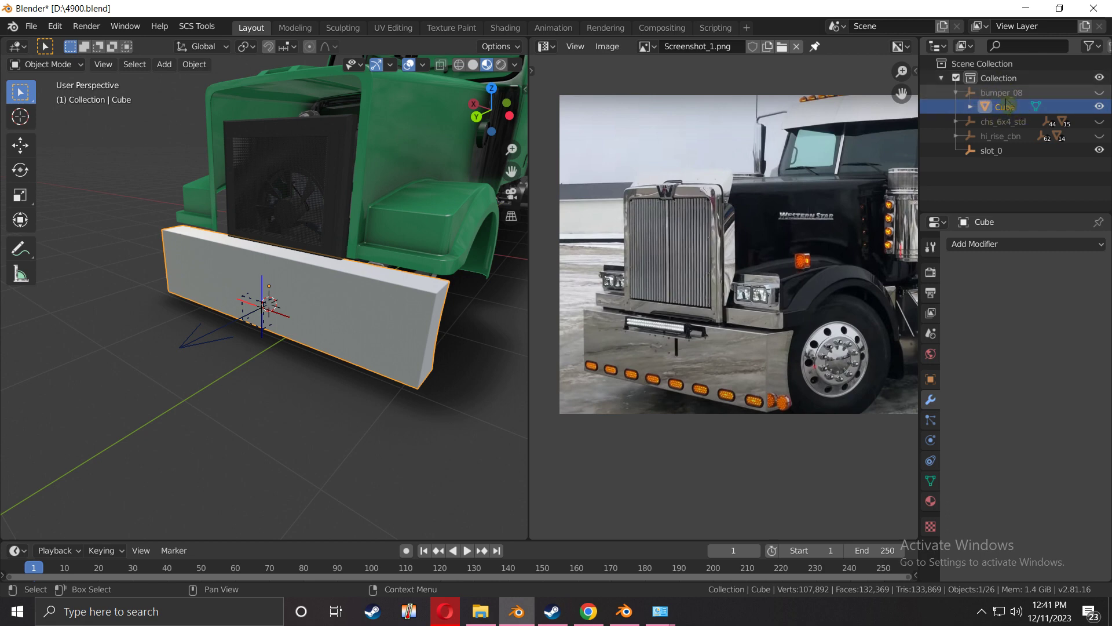
click(959, 93)
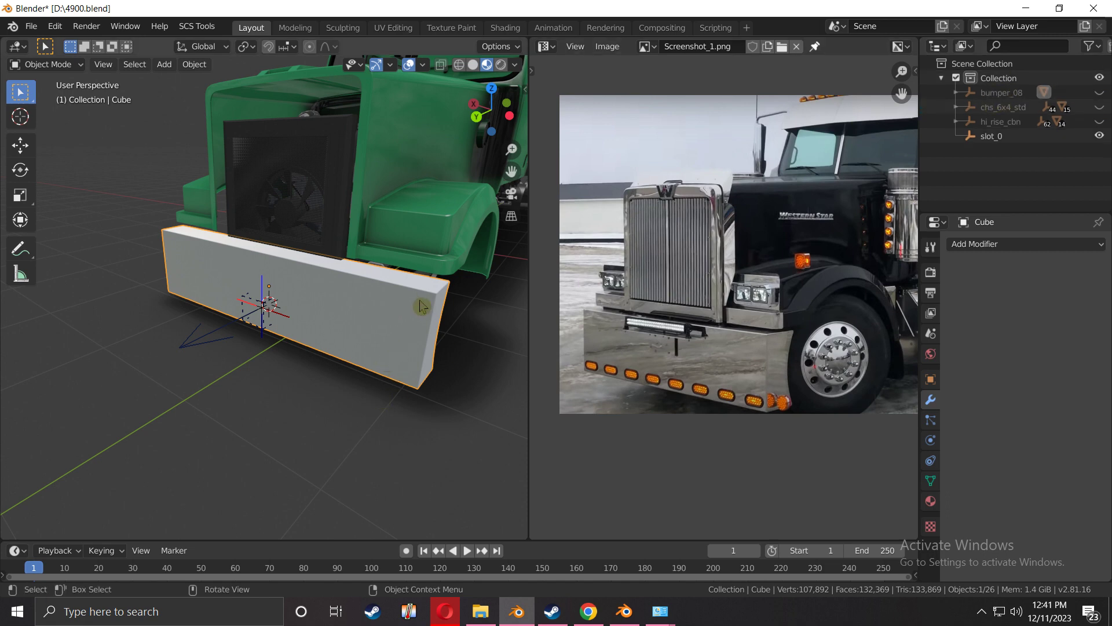
Select slot_0 and lower it about 0.079 m along global Z in the Back Orthographic view
scroll(373, 348, down, 3)
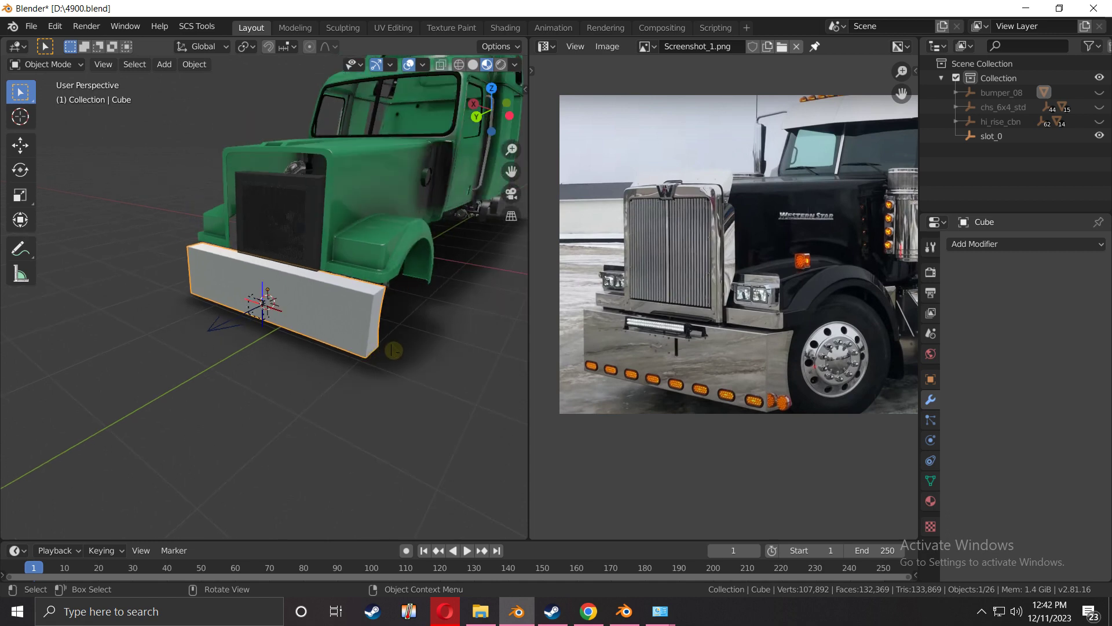
middle_drag(373, 349, 346, 346)
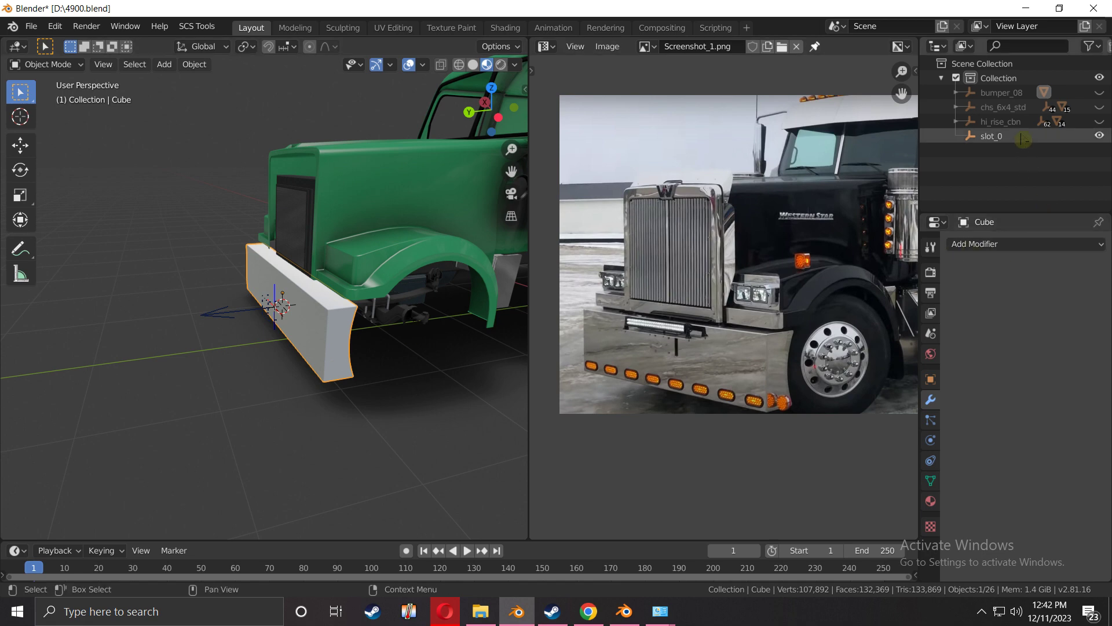
click(992, 136)
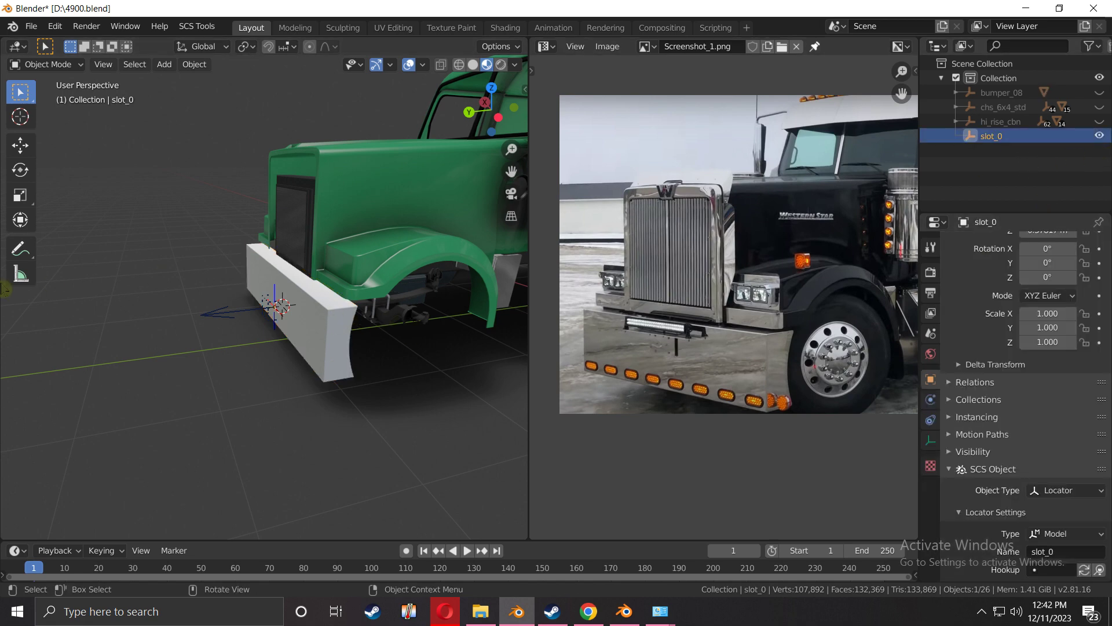
key(ctrl+KP_1)
scroll(323, 504, up, 7)
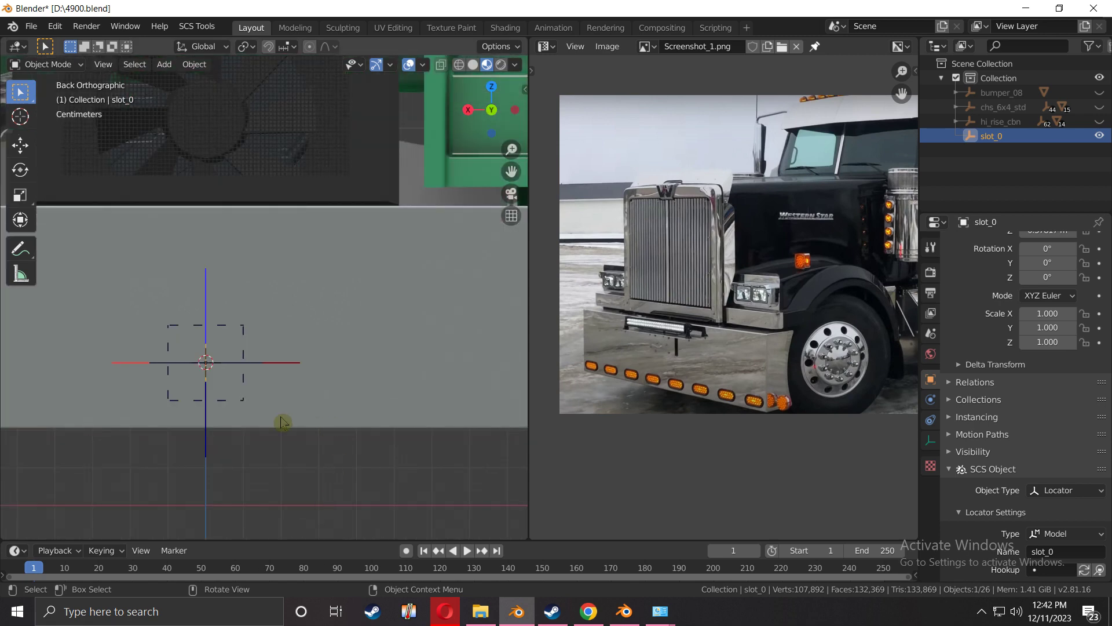
key(g)
key(z)
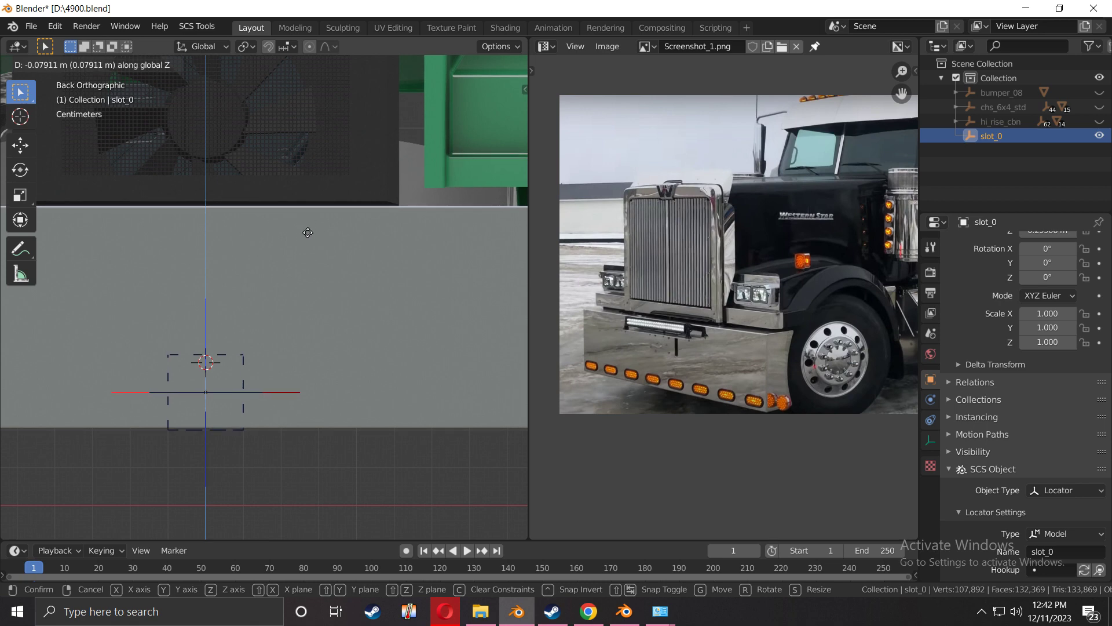
key(Return)
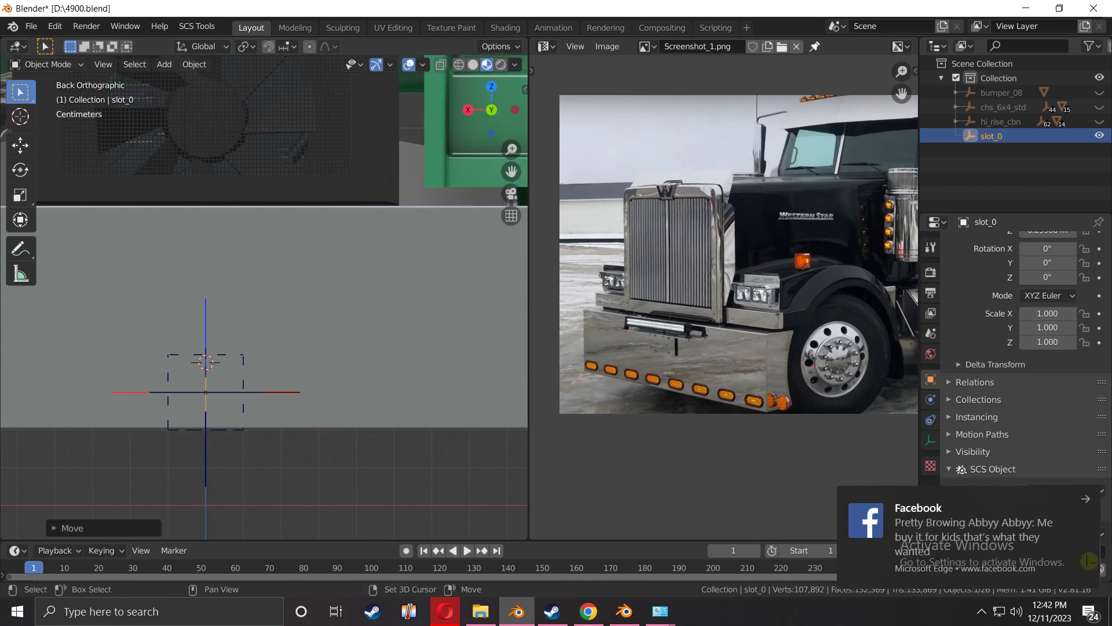
click(1086, 499)
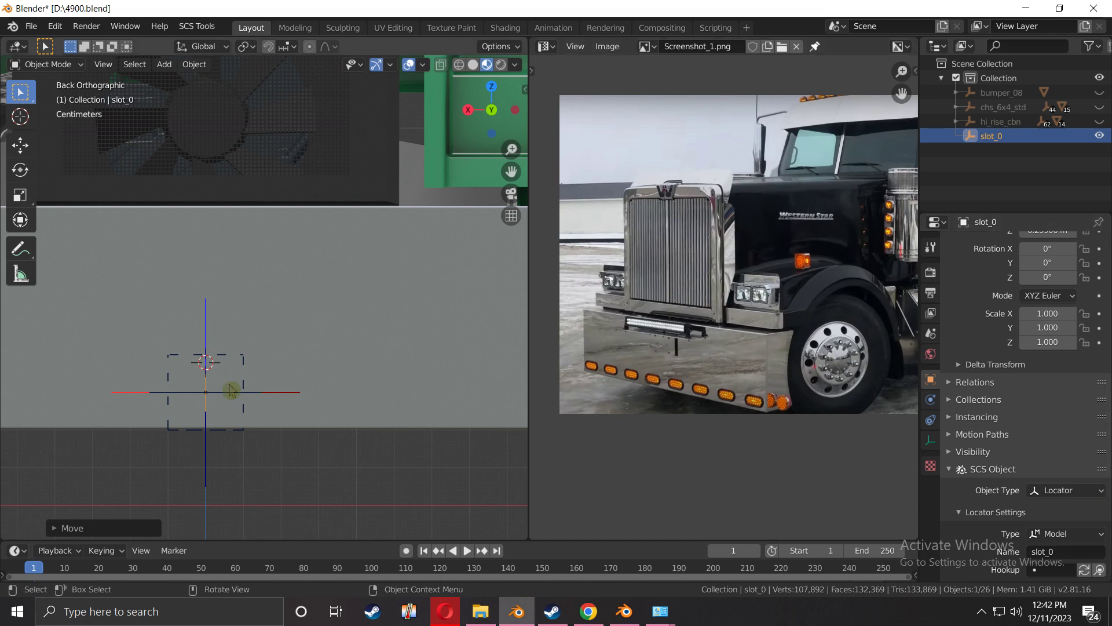
Lower slot_0 slightly further along global Z toward the bumper's lower edge
scroll(225, 407, down, 2)
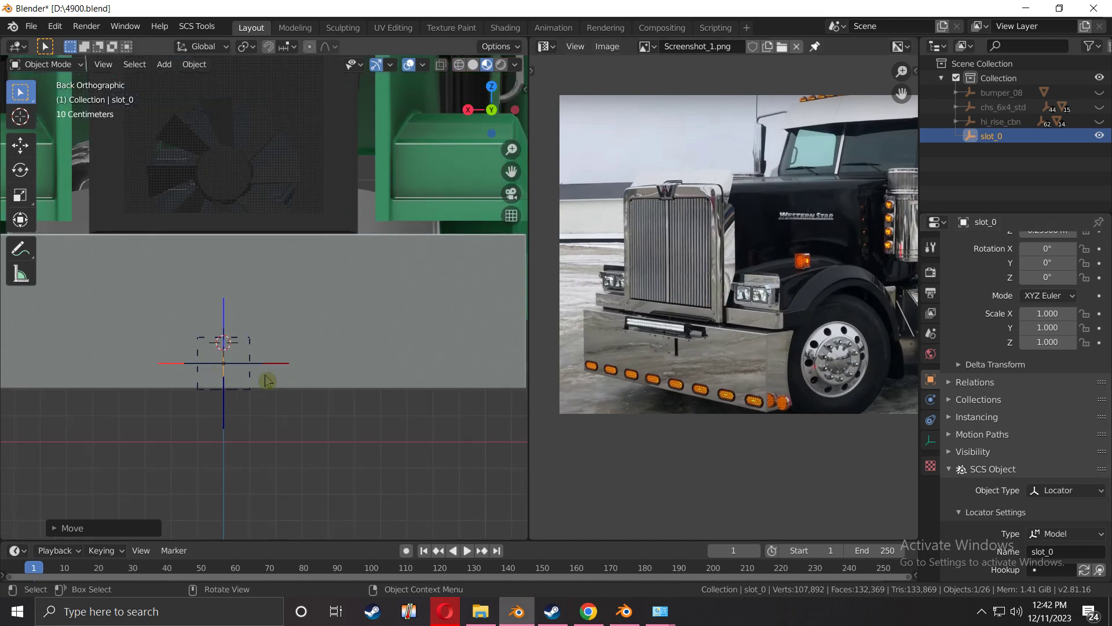
key(g)
key(z)
click(264, 423)
Duplicate the slot_0 locator and offset the copy 0.2 m along global X across the bumper
scroll(264, 408, down, 3)
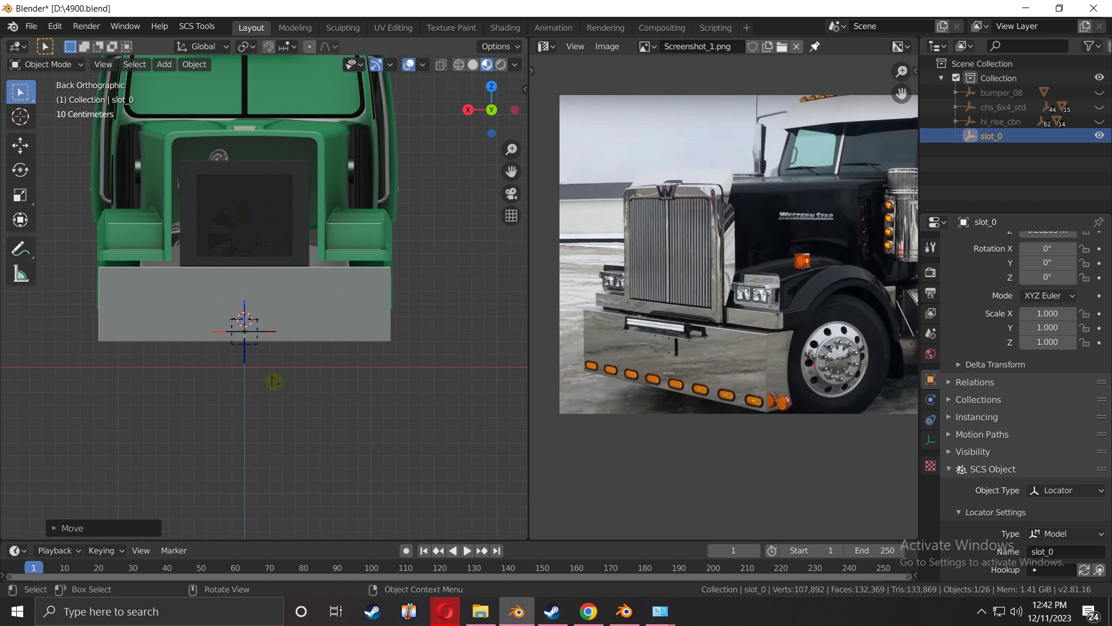
key(shift+d)
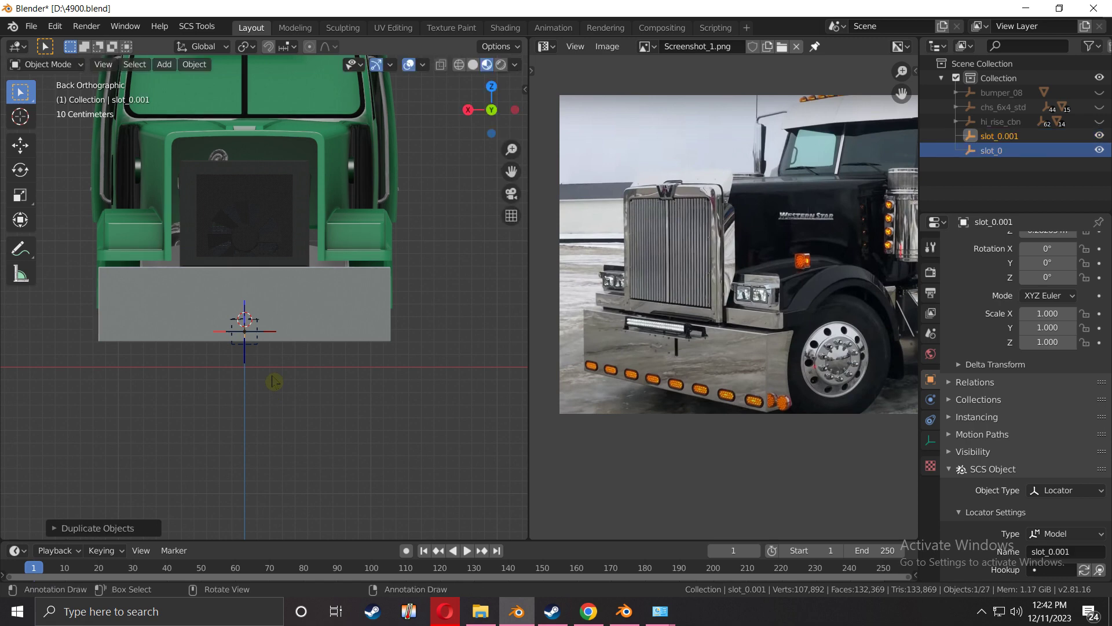
key(shift+d)
text(x)
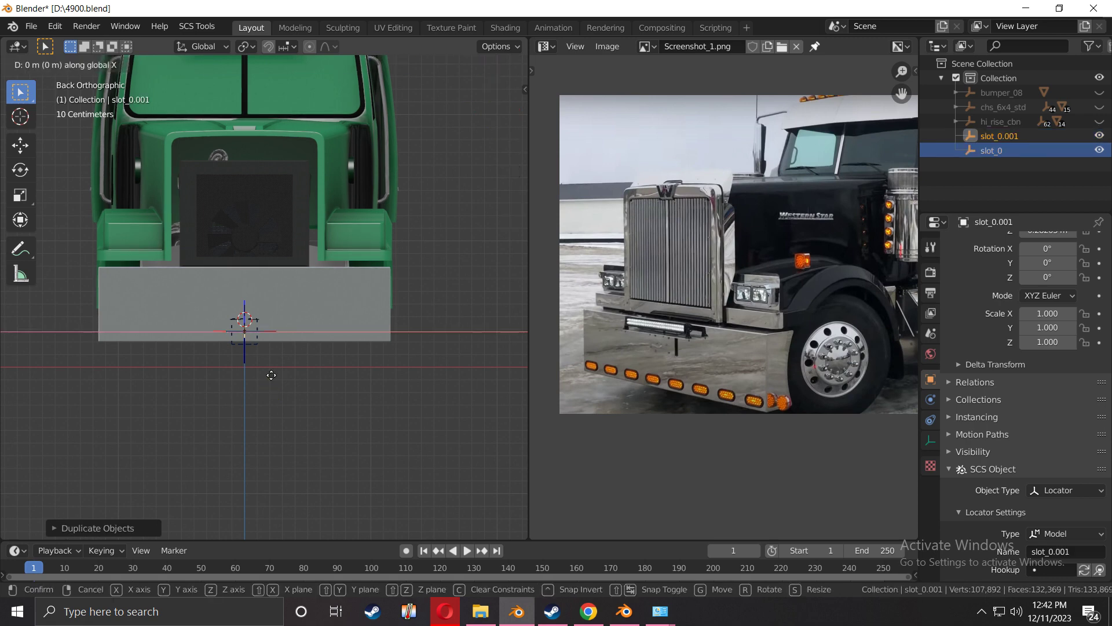
text(.2)
click(273, 379)
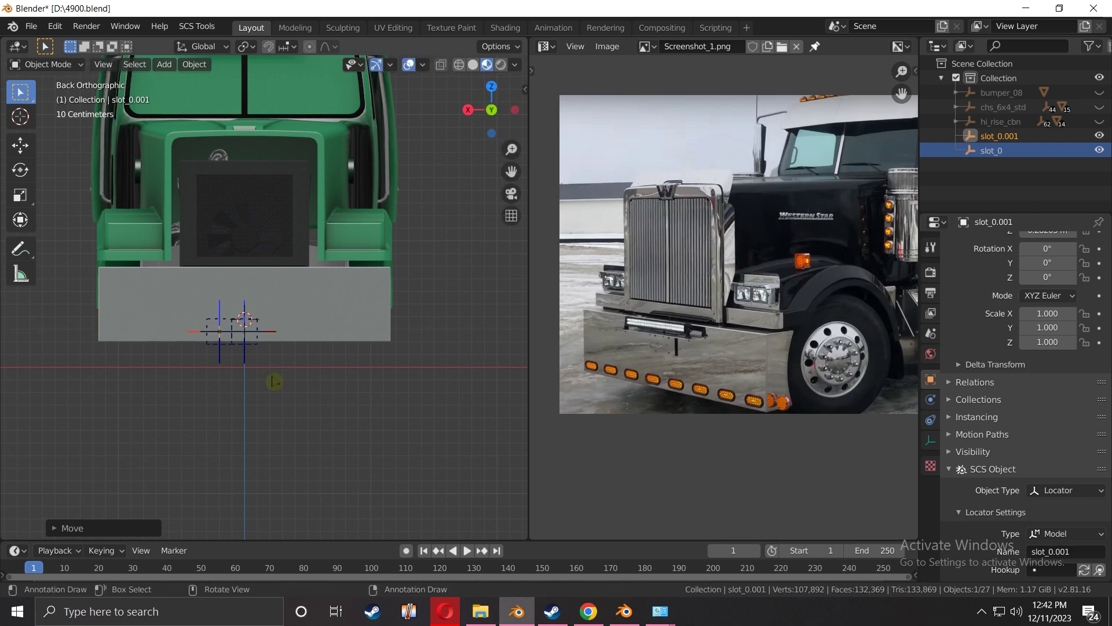
Add two more copies of the slot locator, each spaced a further 0.2 m along global X
key(shift+d)
text(x.2)
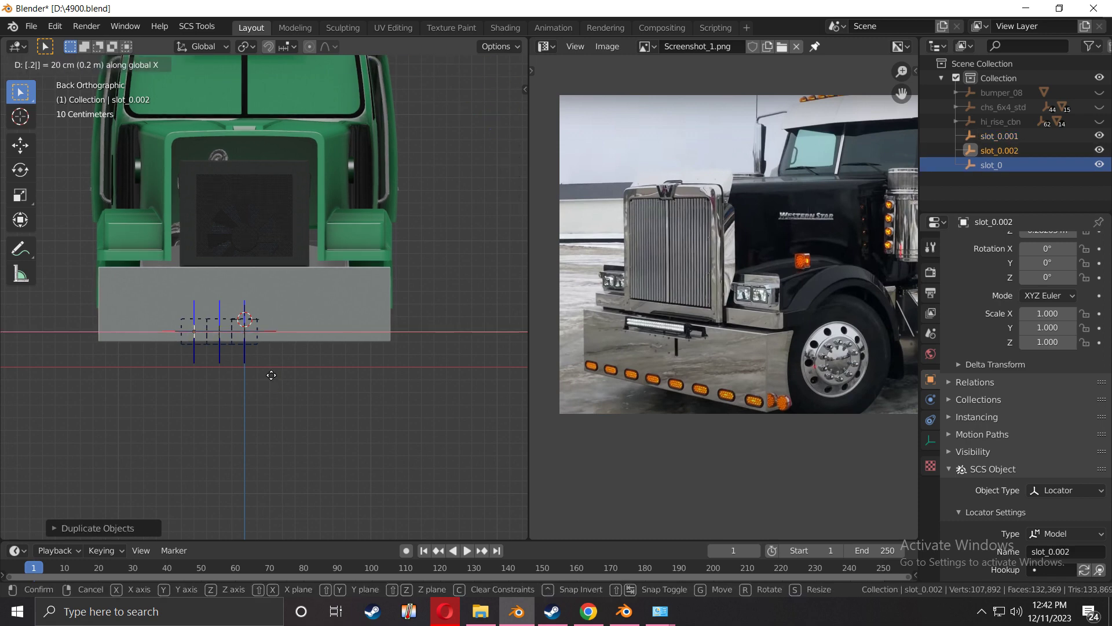
click(273, 382)
key(shift+d)
text(x.2)
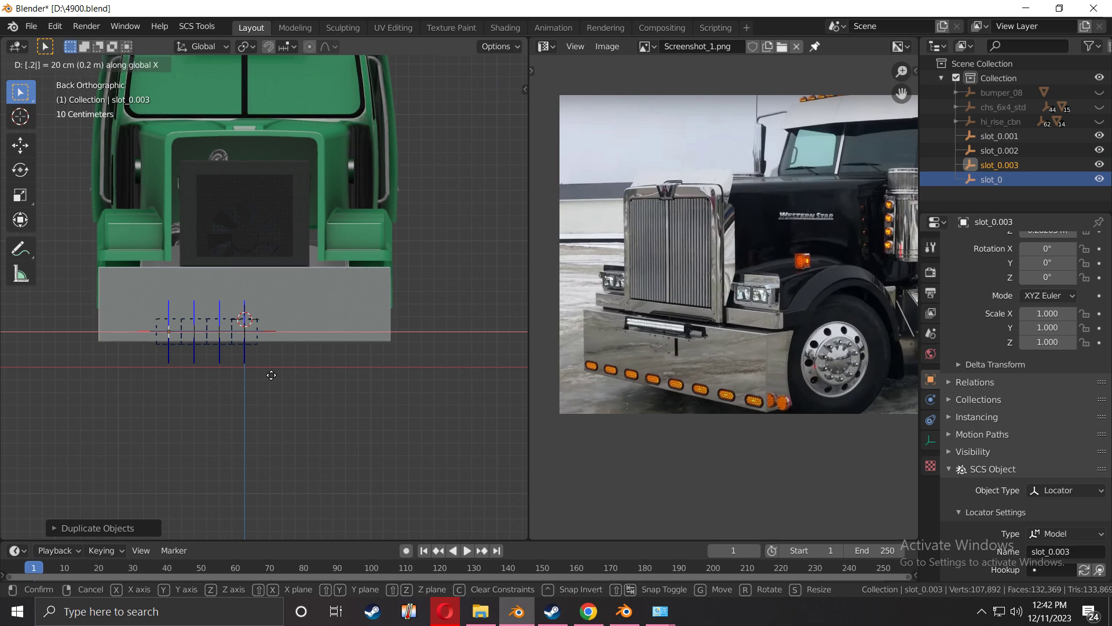
click(273, 381)
Rename the slot_0.003 locator as slot_1 in the outliner
middle_drag(262, 347, 194, 387)
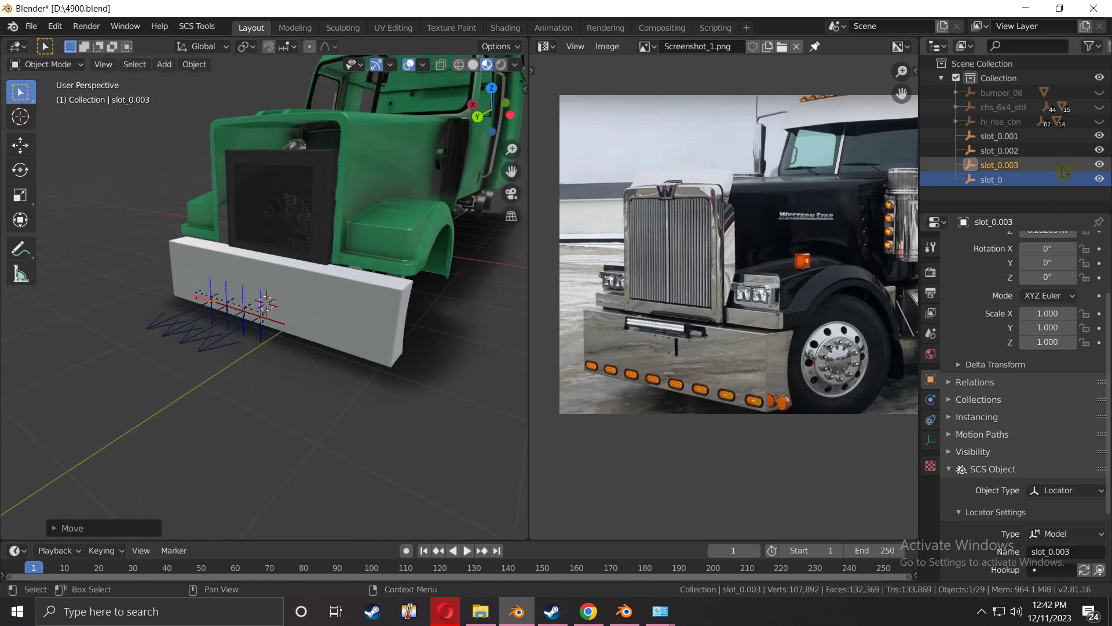
click(1006, 168)
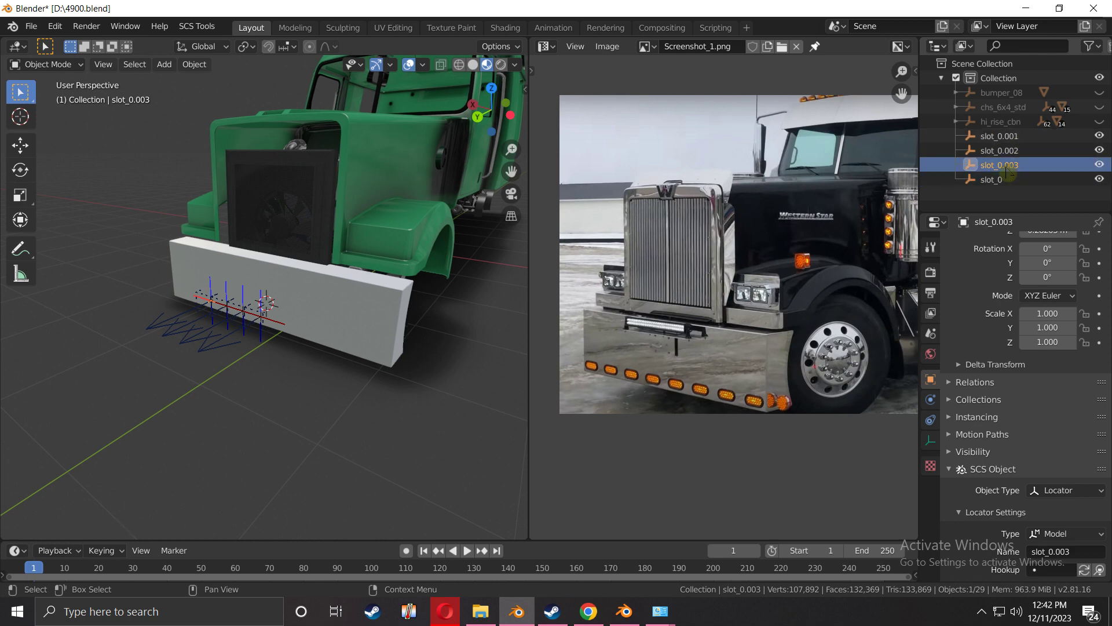
double_click(1007, 167)
click(1037, 164)
key(BackSpace)
key(BackSpace)
key(BackSpace)
key(BackSpace)
key(BackSpace)
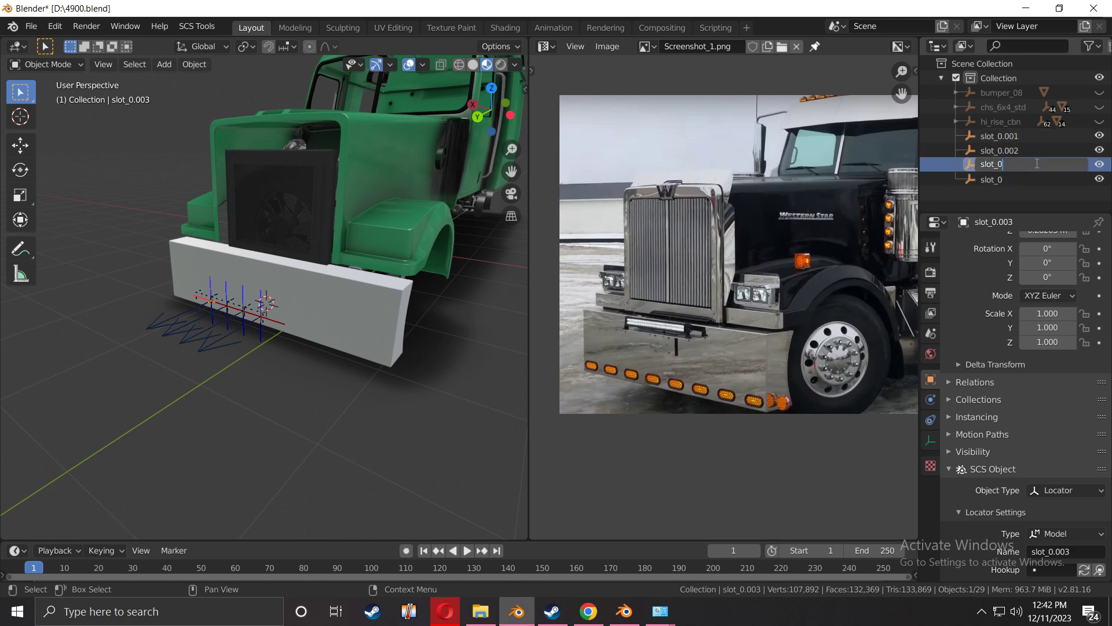
text(1)
key(Return)
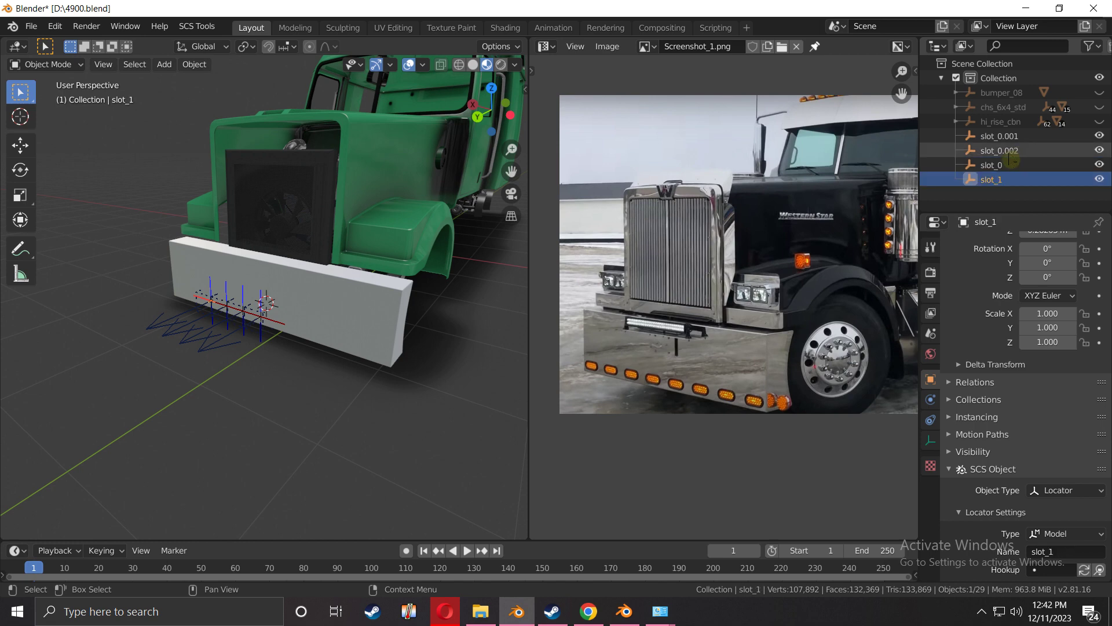
Rename the slot_0.002 locator as slot_3 in the outliner
click(1008, 151)
double_click(1008, 150)
click(1030, 150)
key(BackSpace)
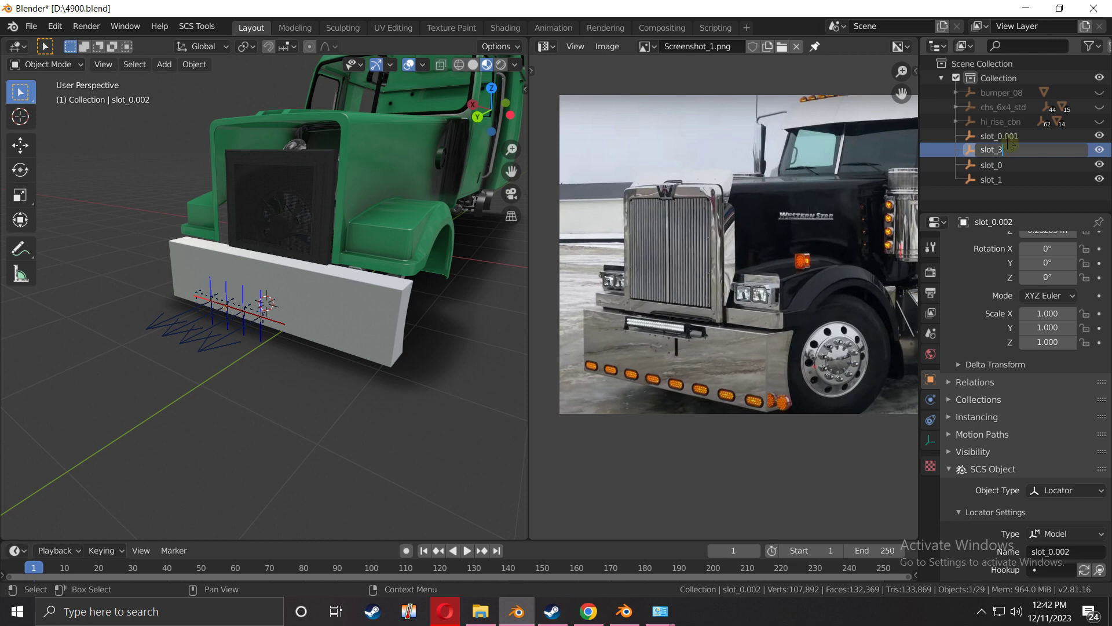
text(3)
key(Return)
Try to rename the slot_0.001 locator as slot_3
click(1009, 137)
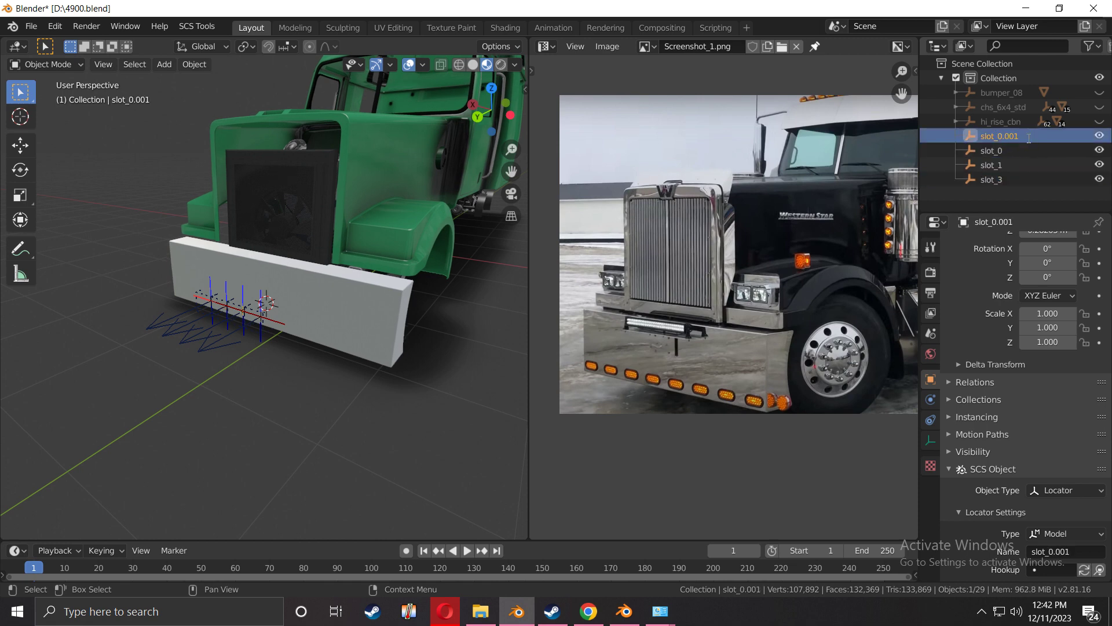
double_click(1010, 137)
click(1029, 138)
key(BackSpace)
key(BackSpace)
key(BackSpace)
key(BackSpace)
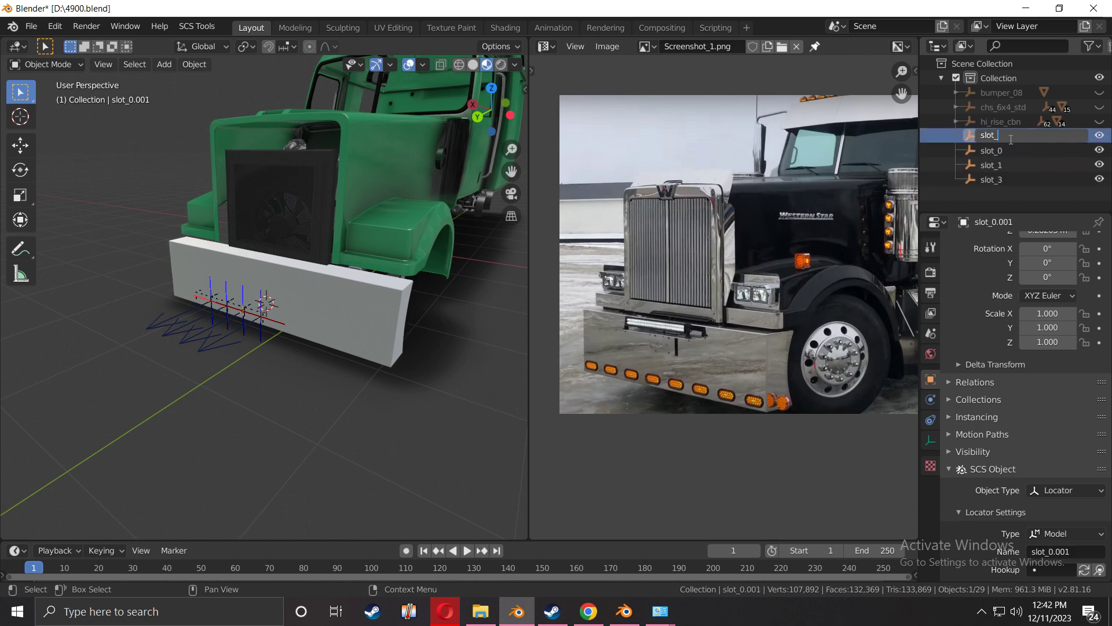
text(3)
key(Return)
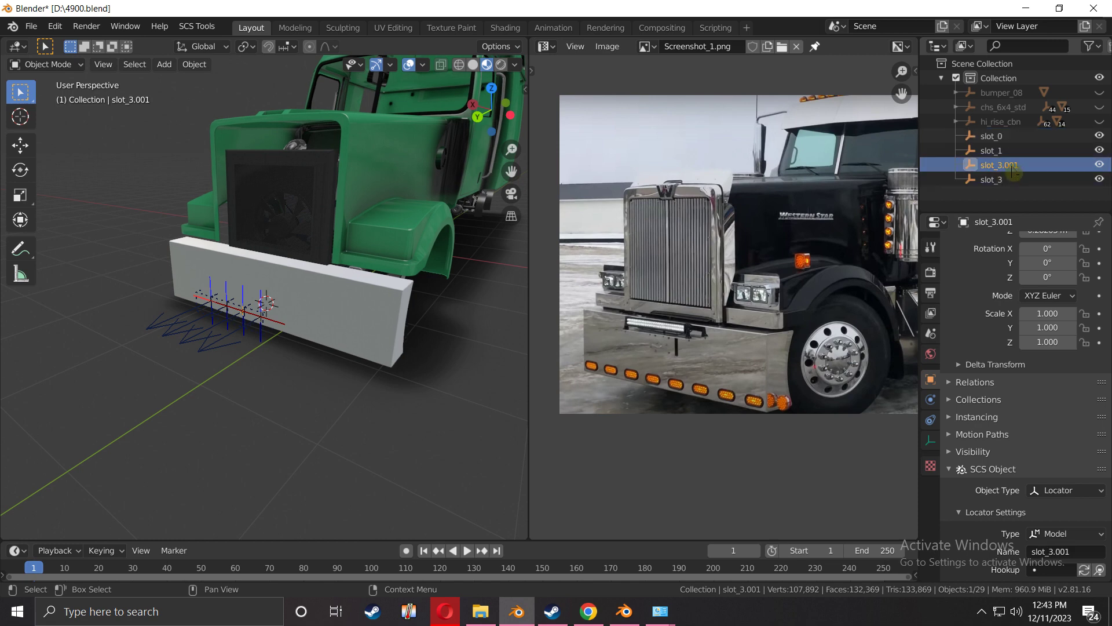
Rename the slot_3.001 locator as slot_4 in the outliner
double_click(1014, 165)
click(1021, 164)
key(BackSpace)
key(BackSpace)
key(BackSpace)
key(BackSpace)
key(BackSpace)
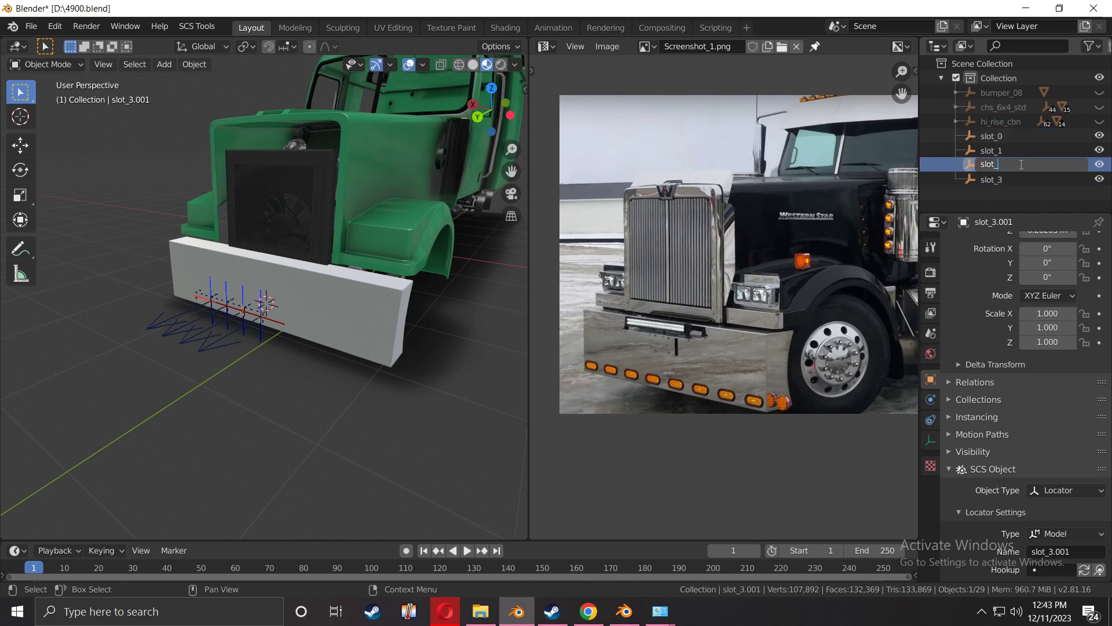
text(4)
key(Return)
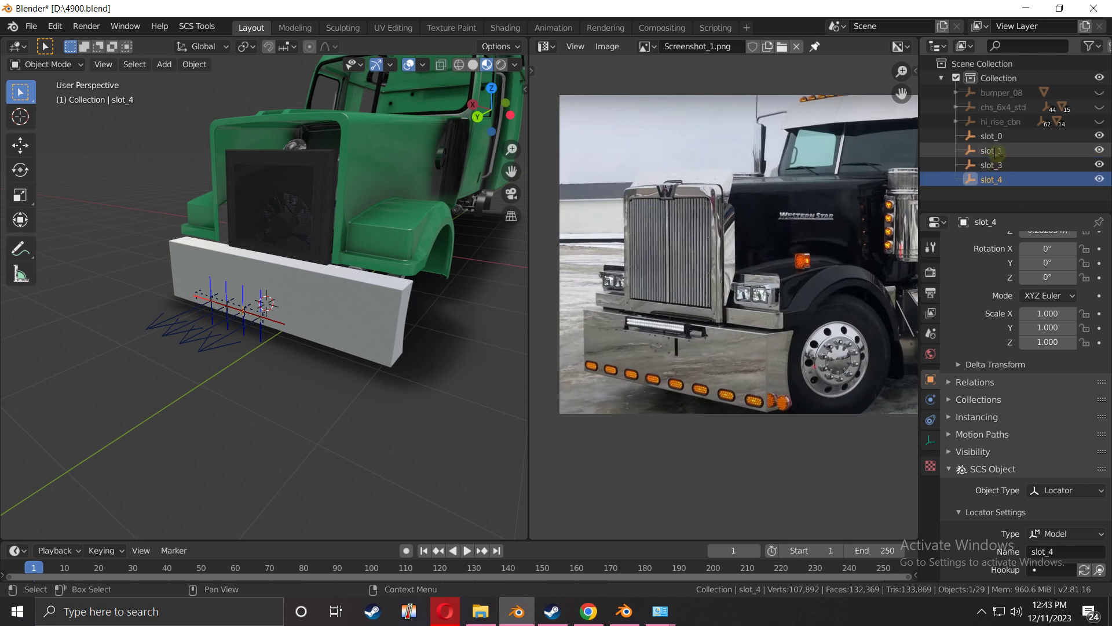
Parent all four slot locators, slot_0 through slot_4, to the bumper_08 root and save the file
click(994, 137)
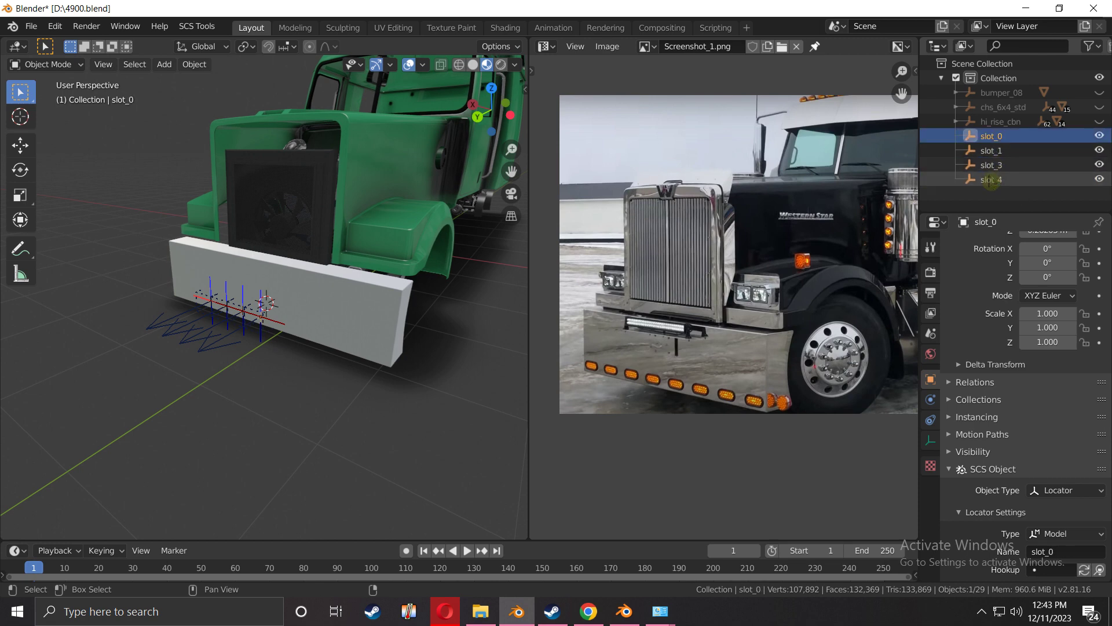
shift+click(991, 180)
drag(991, 180, 1018, 96)
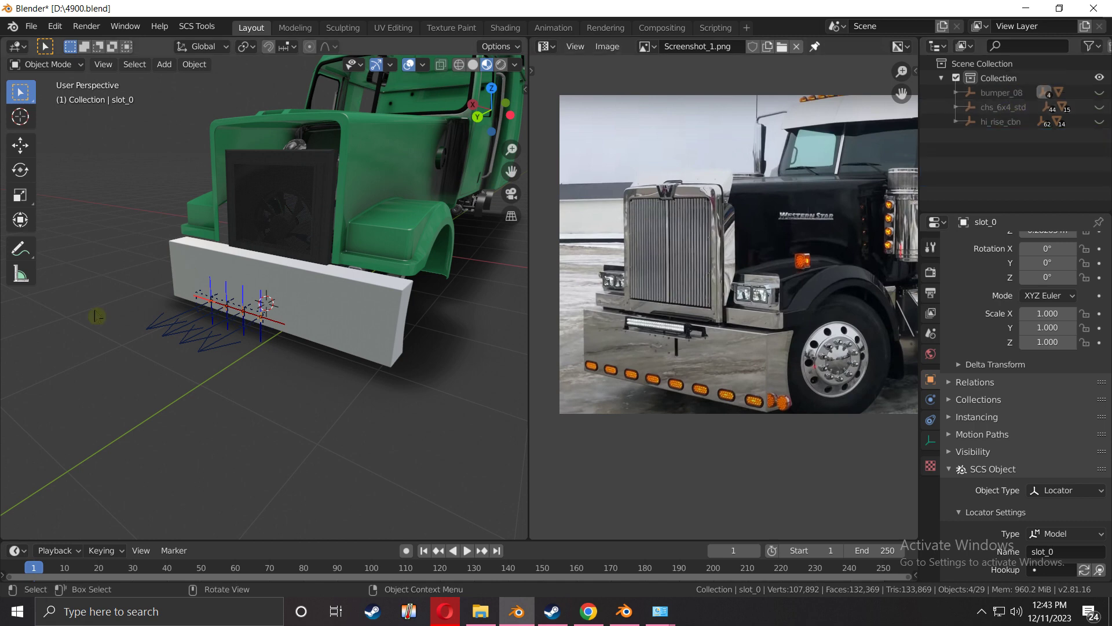
key(ctrl+s)
Open the bumper mesh, Cube, in Edit Mode with X-ray enabled and vertex selection active
middle_drag(249, 351, 336, 315)
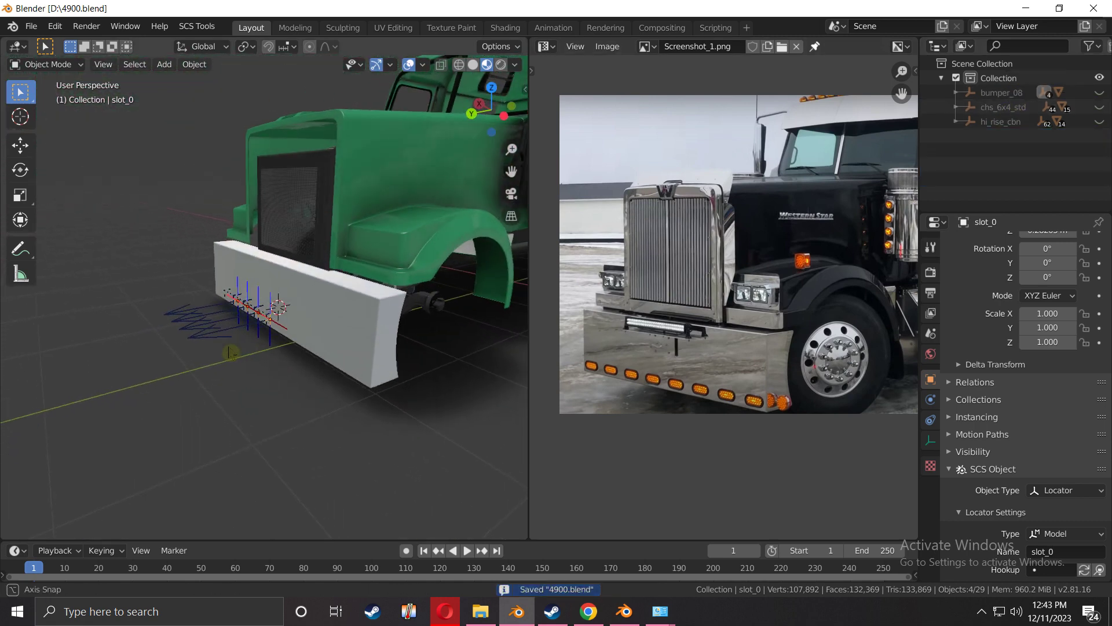
click(348, 342)
key(Tab)
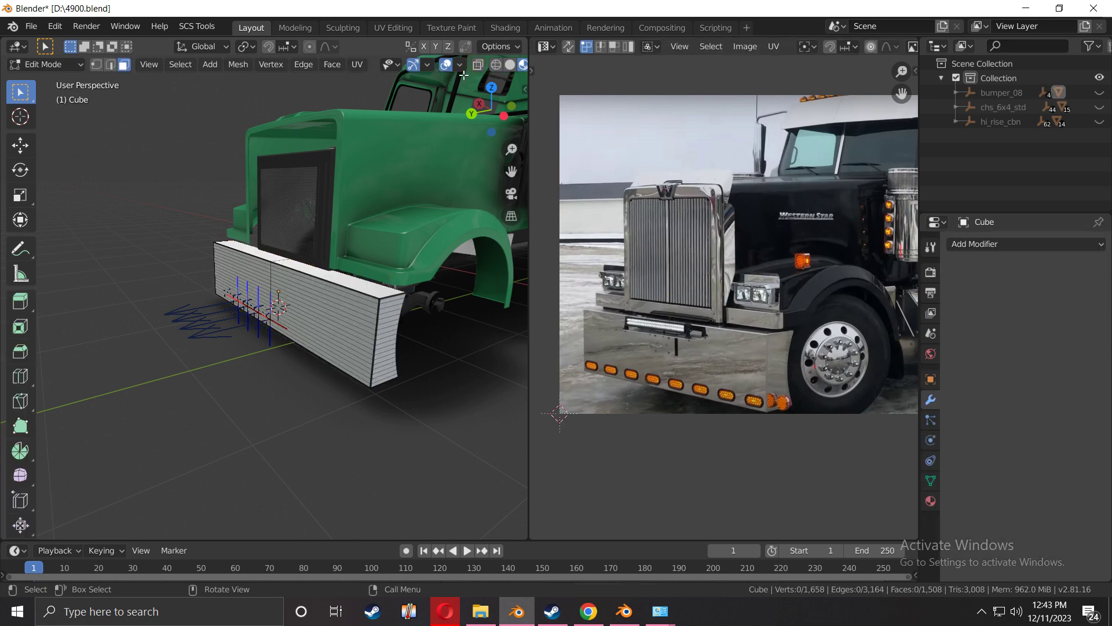
click(478, 65)
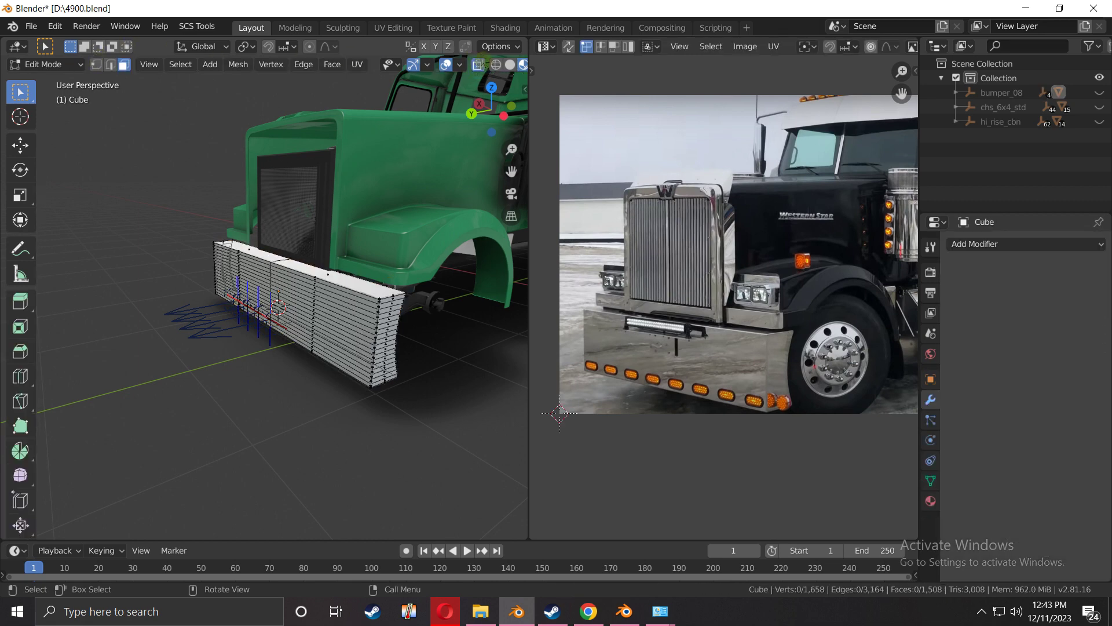
click(96, 65)
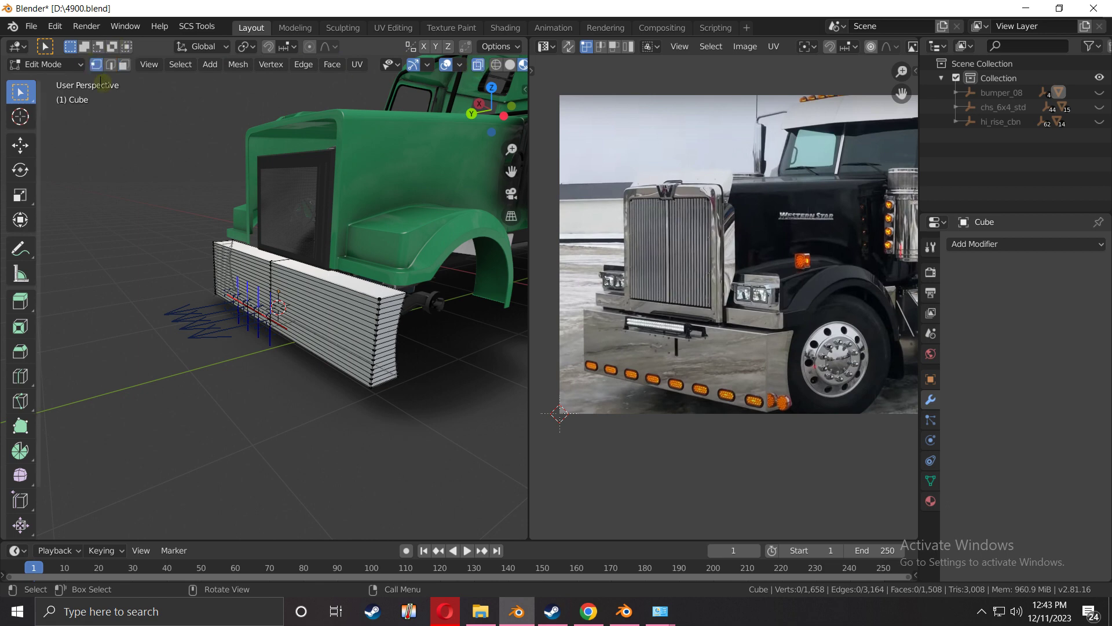
scroll(183, 210, down, 3)
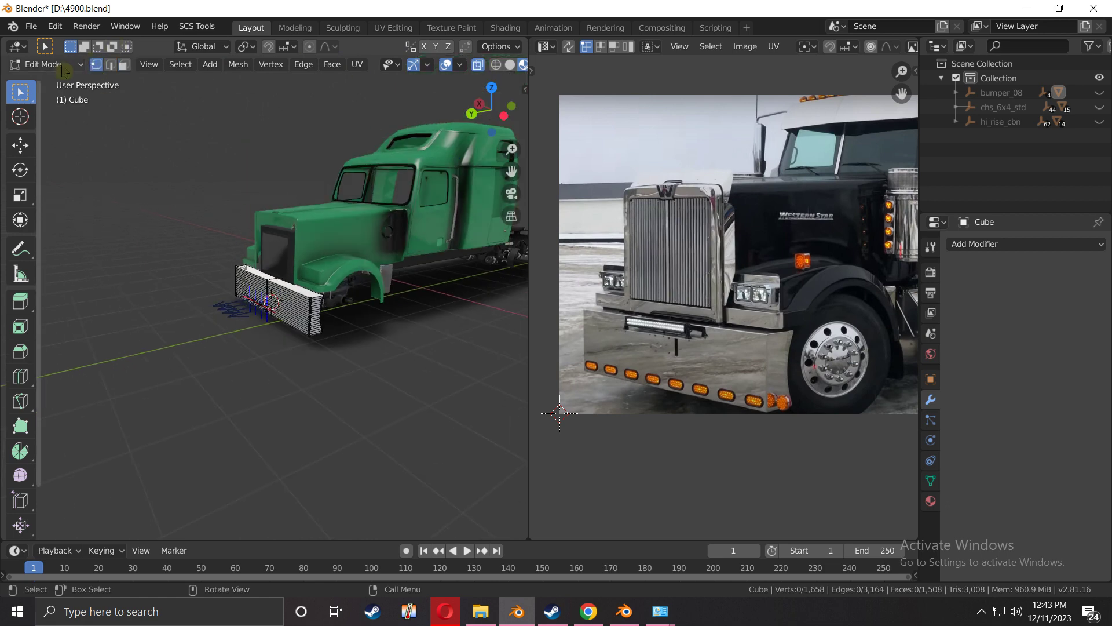
key(n)
key(n)
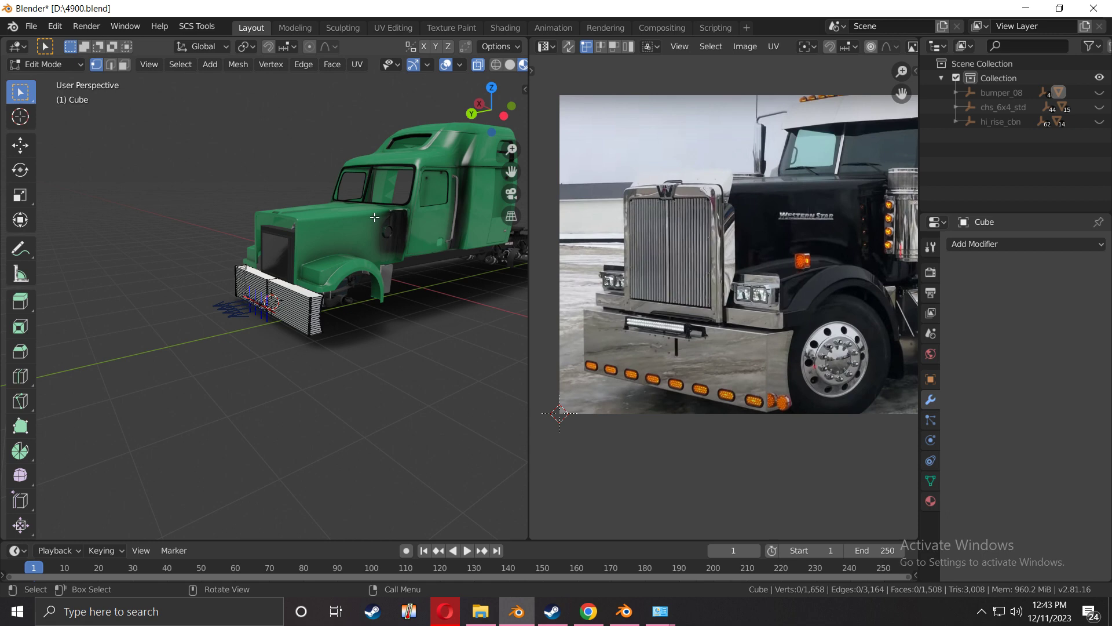
Select the entire bumper mesh and unwrap it with Smart UV Project, using angle limit 50 and island margin 0.01
key(b)
drag(384, 157, 82, 454)
key(u)
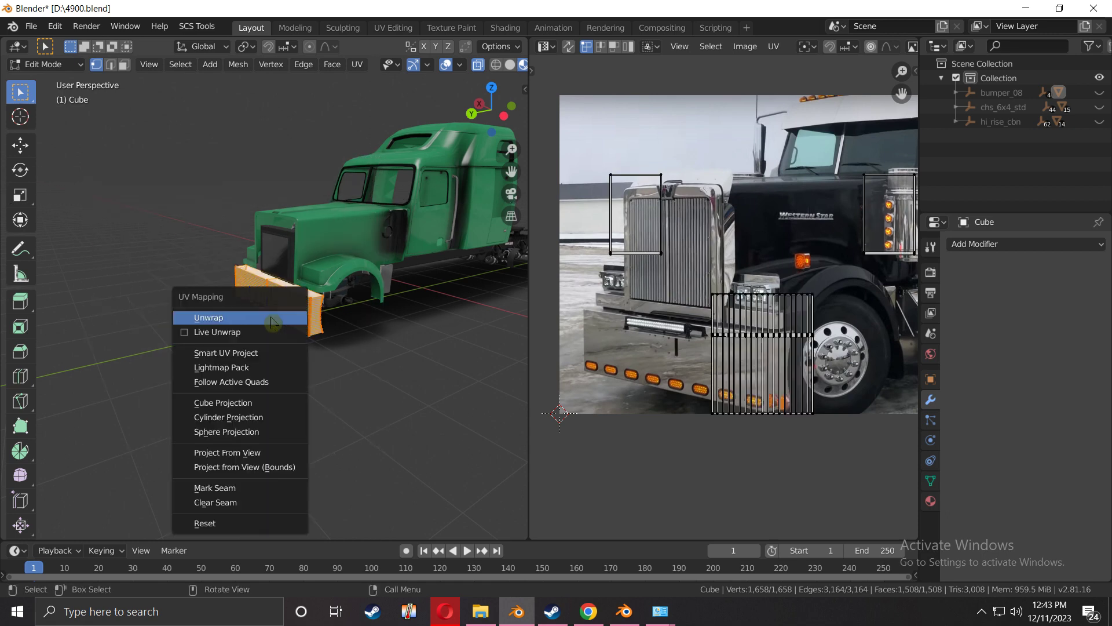
click(251, 354)
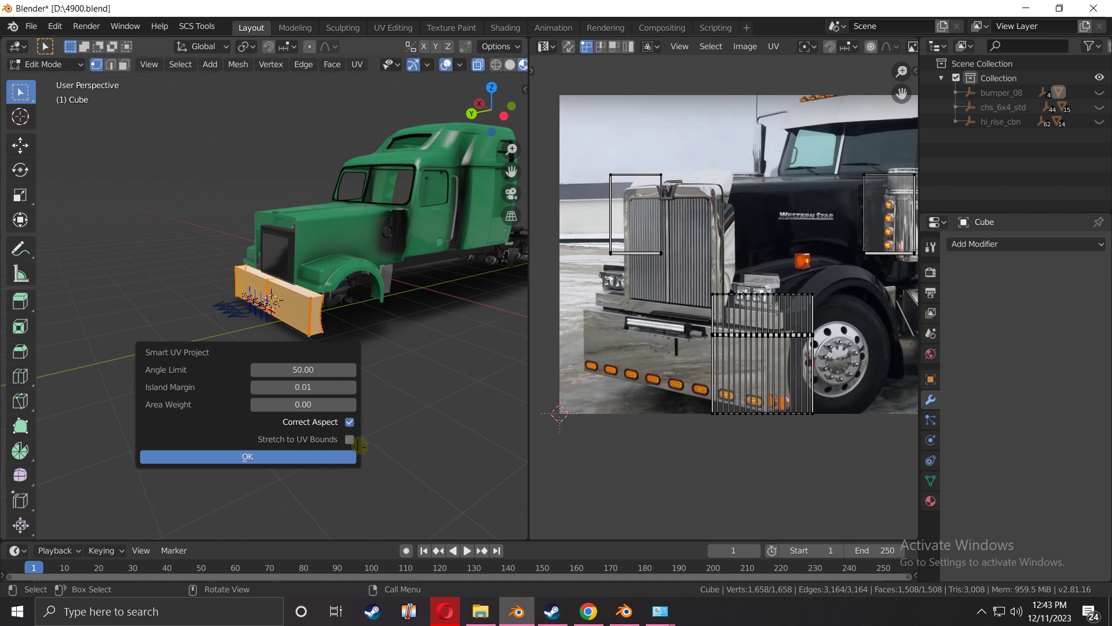
click(306, 458)
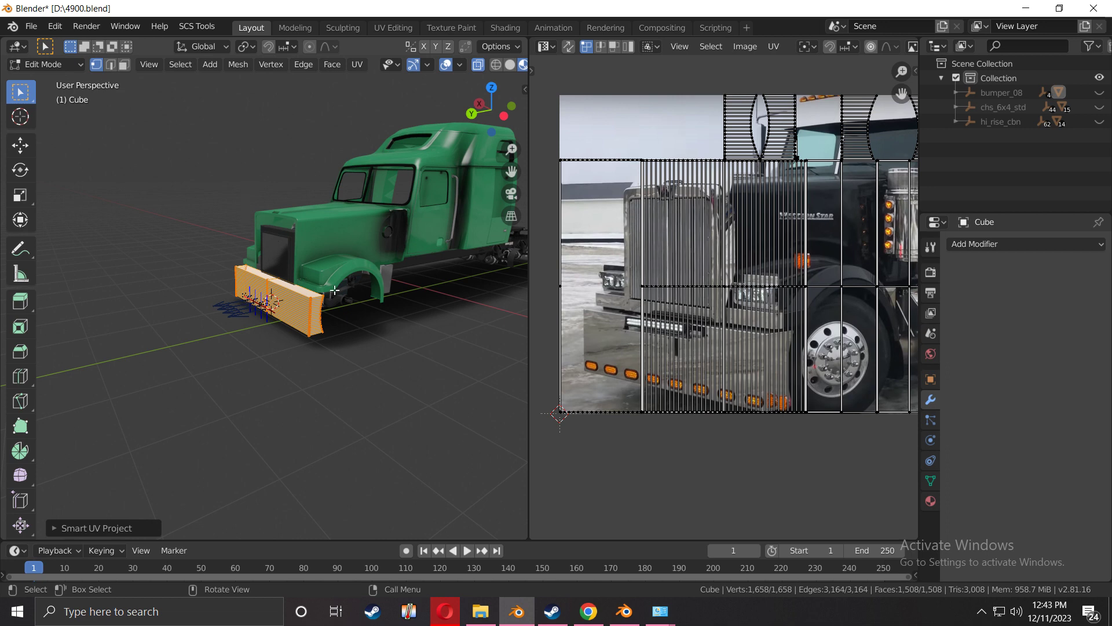
Examine the shading on the truck's hood, fender, door and sleeper cab from several angles
shift+middle_drag(375, 264, 262, 308)
scroll(252, 302, up, 1)
scroll(262, 307, up, 3)
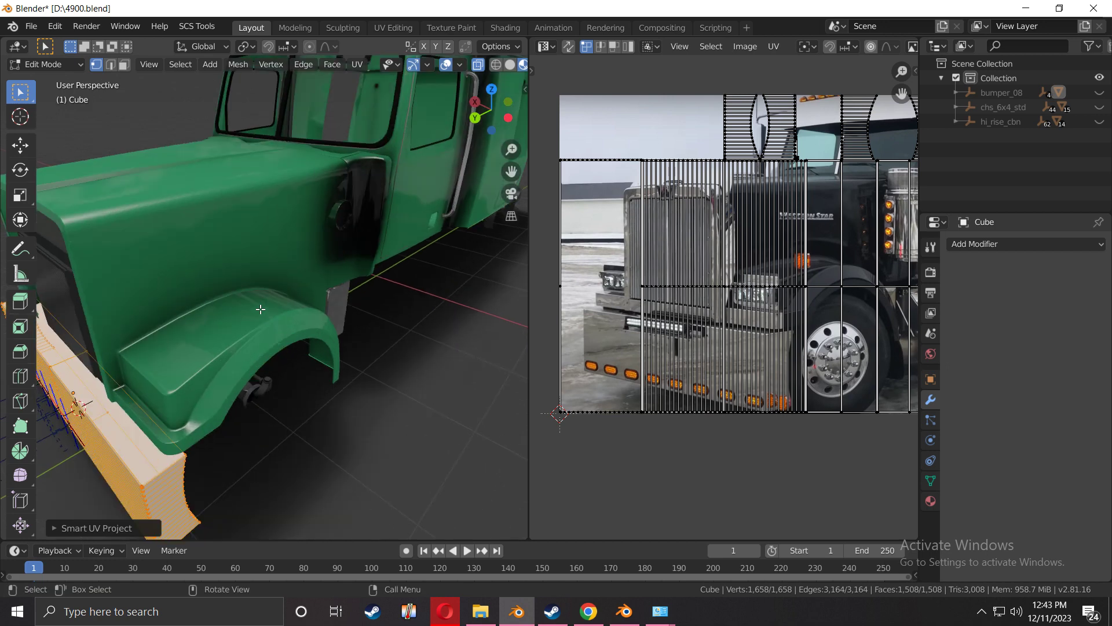
middle_drag(293, 272, 207, 316)
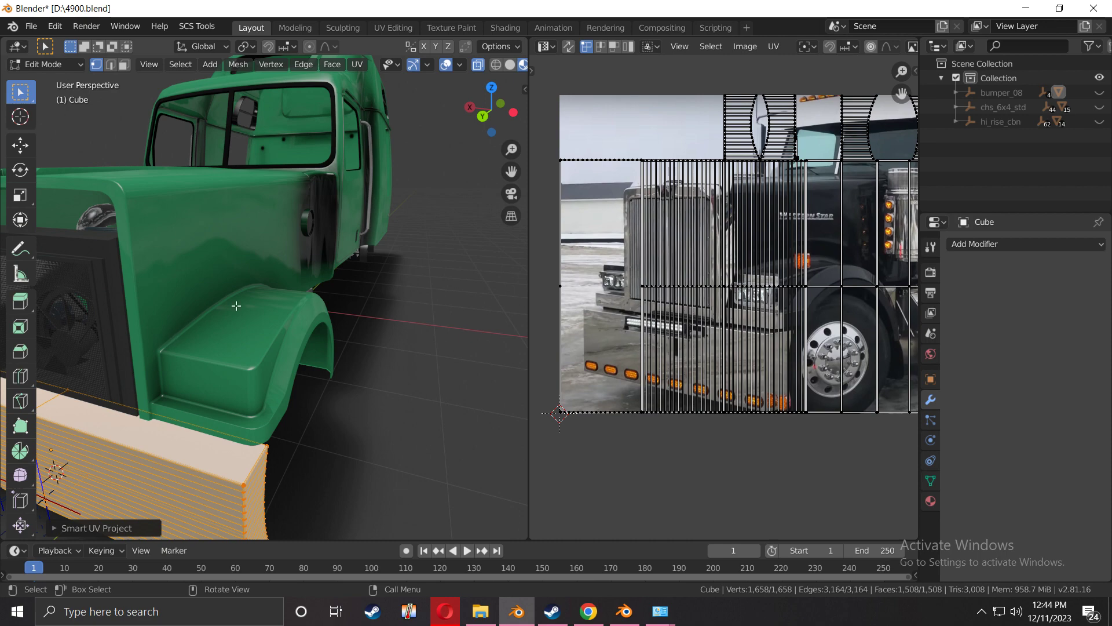
middle_drag(232, 304, 247, 249)
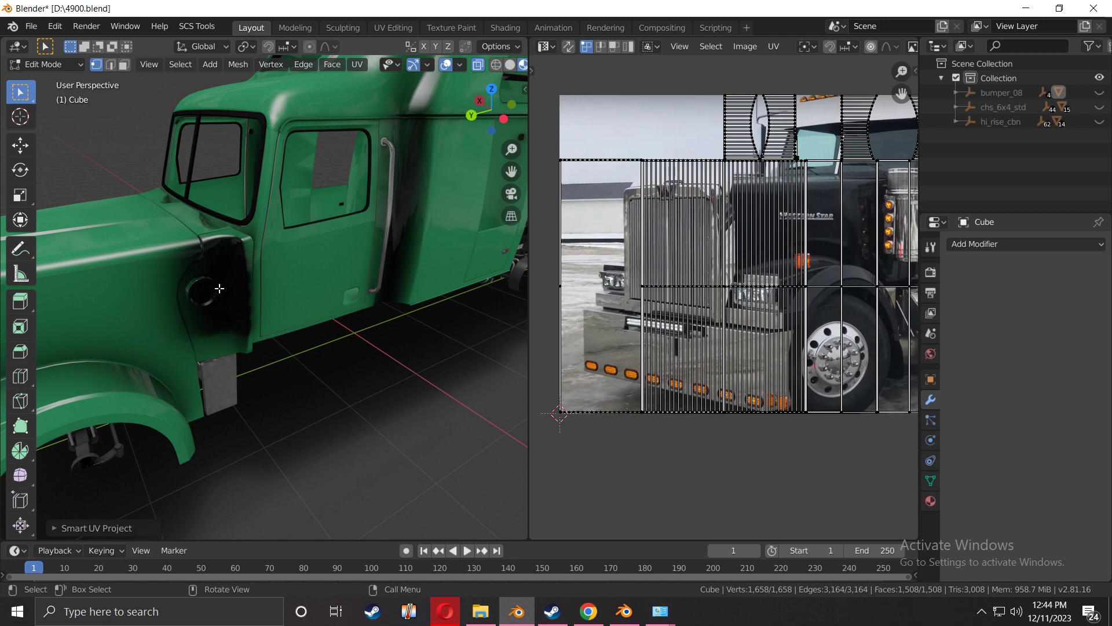
middle_drag(219, 288, 225, 313)
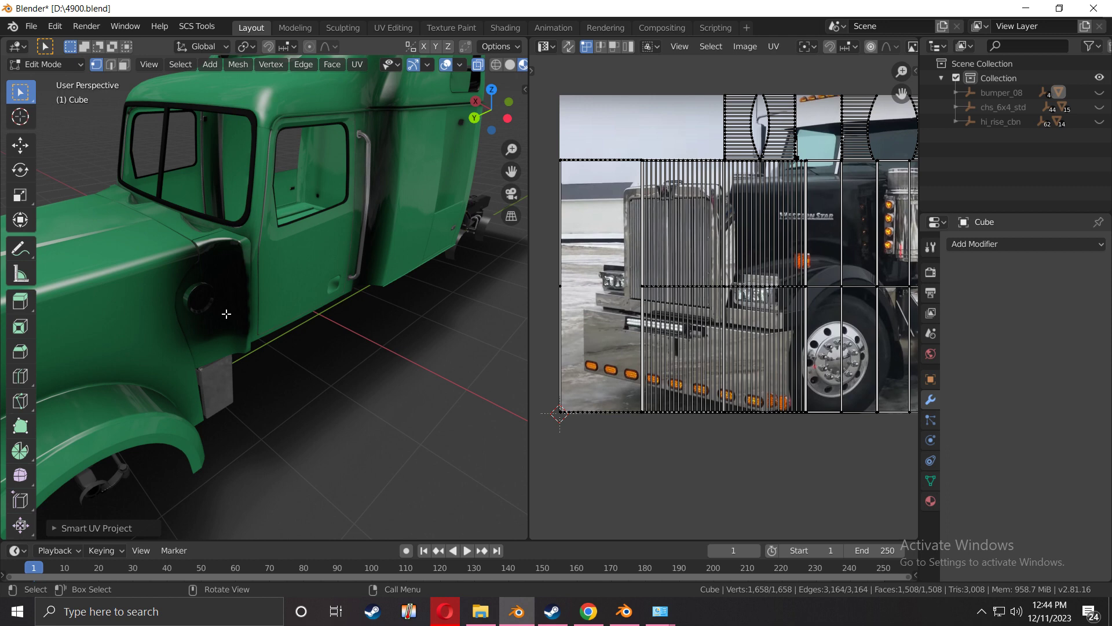
middle_drag(225, 313, 330, 208)
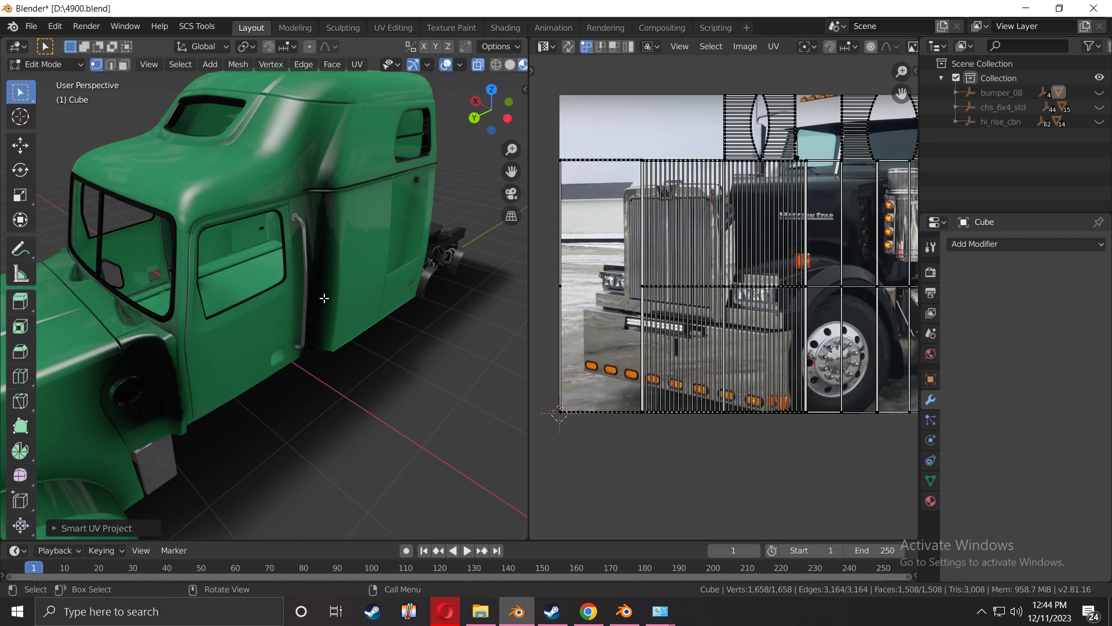
middle_drag(325, 298, 247, 301)
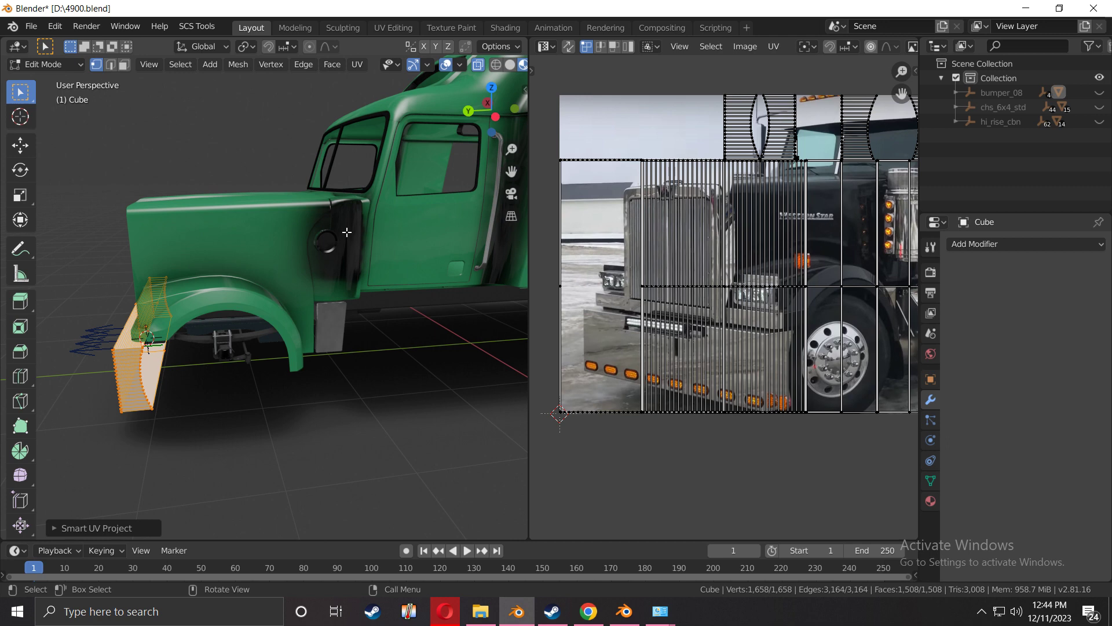
Run Smart UV Project on the bumper mesh again with angle limit 50 and island margin 0.01
key(u)
click(128, 358)
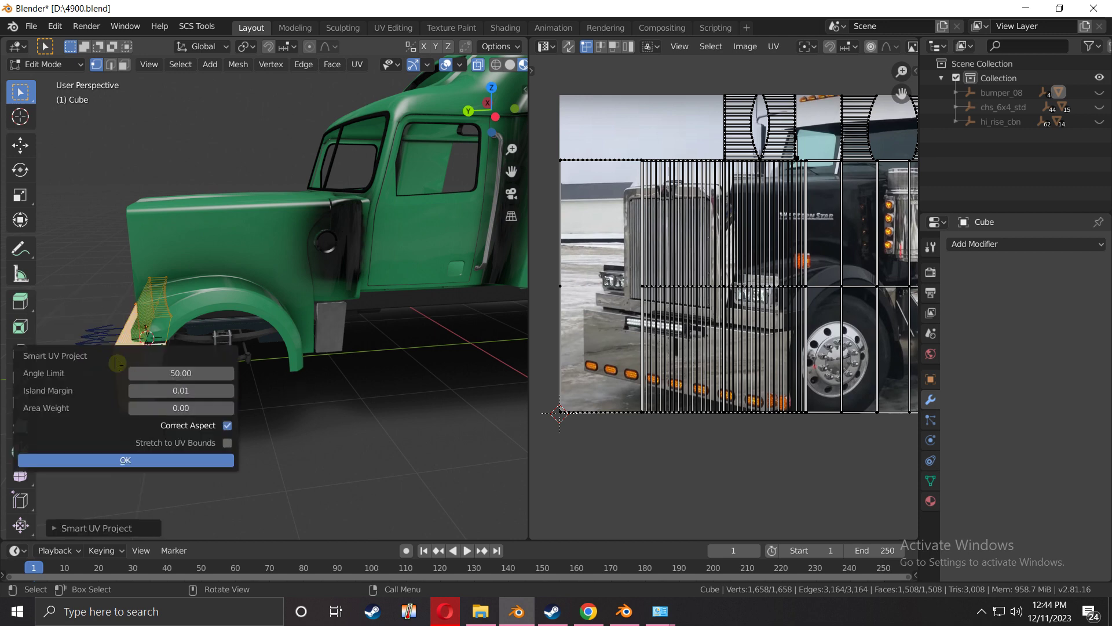
click(159, 462)
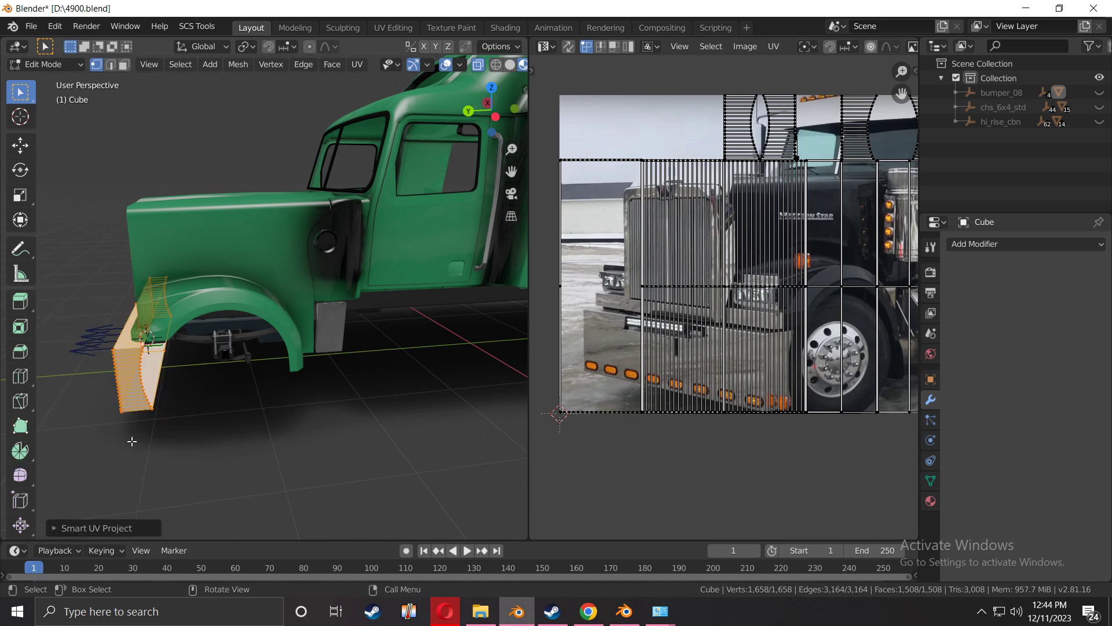
Export the truck scene in Wavefront OBJ format as 4900.obj on the D: drive, overwriting the existing file
click(30, 25)
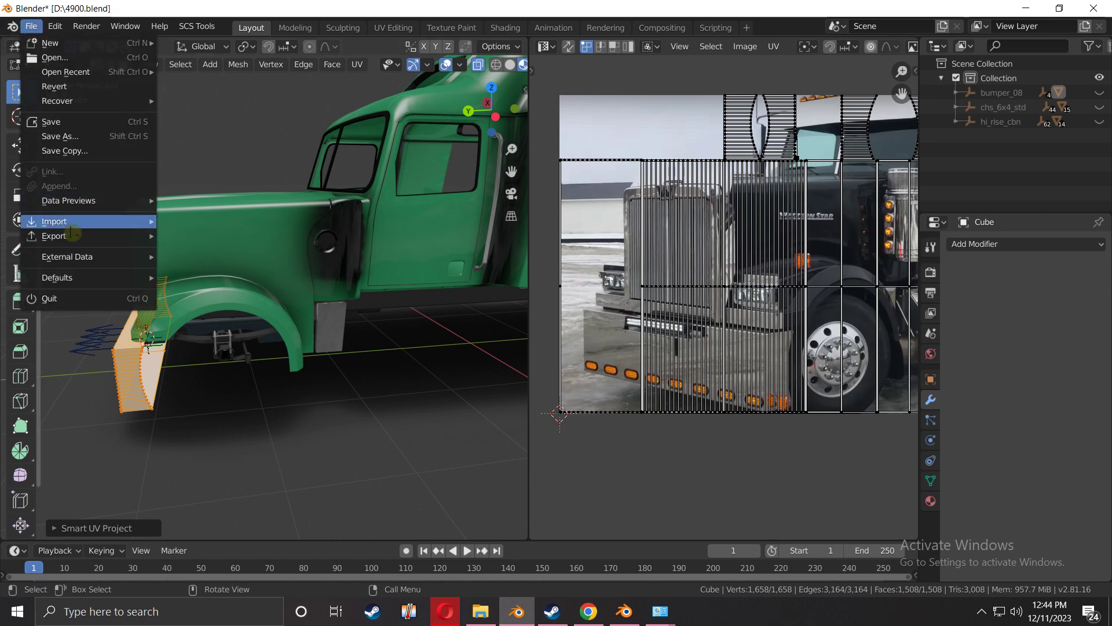
mouse_move(115, 236)
click(247, 341)
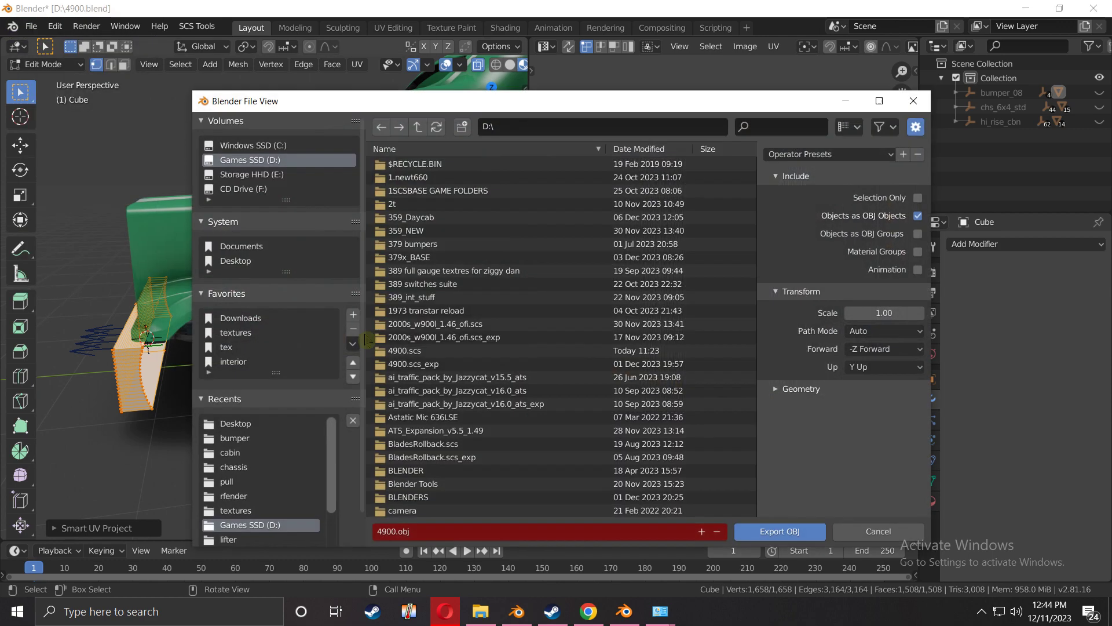
click(808, 532)
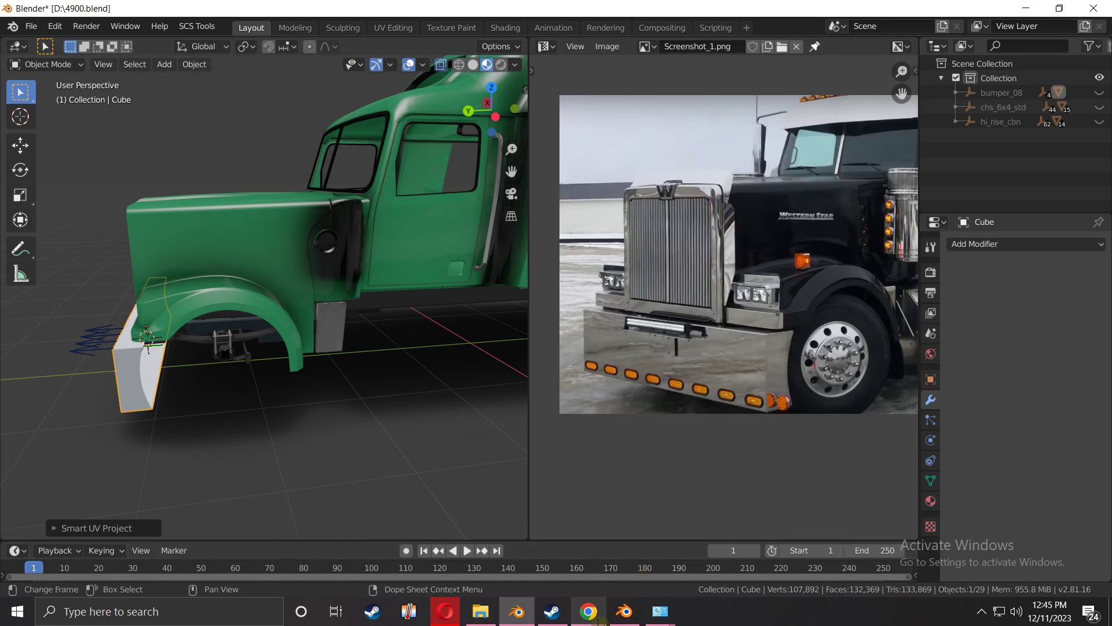
Switch to the Blender 2.79 window and import the Wavefront file 4900.obj from the D: drive
click(624, 611)
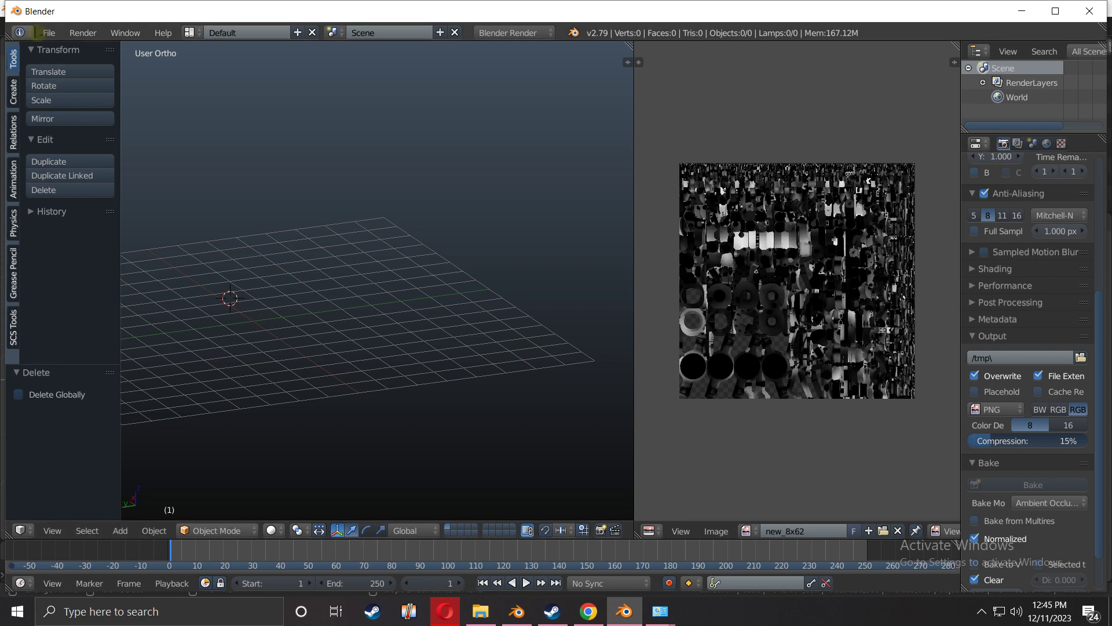
click(49, 33)
mouse_move(117, 308)
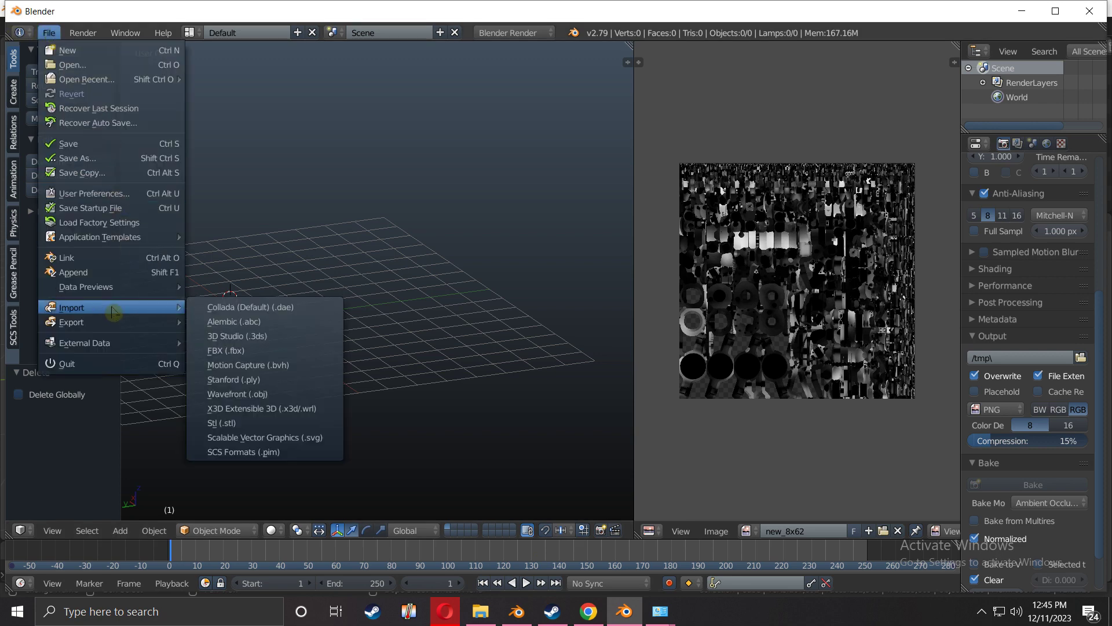
click(274, 394)
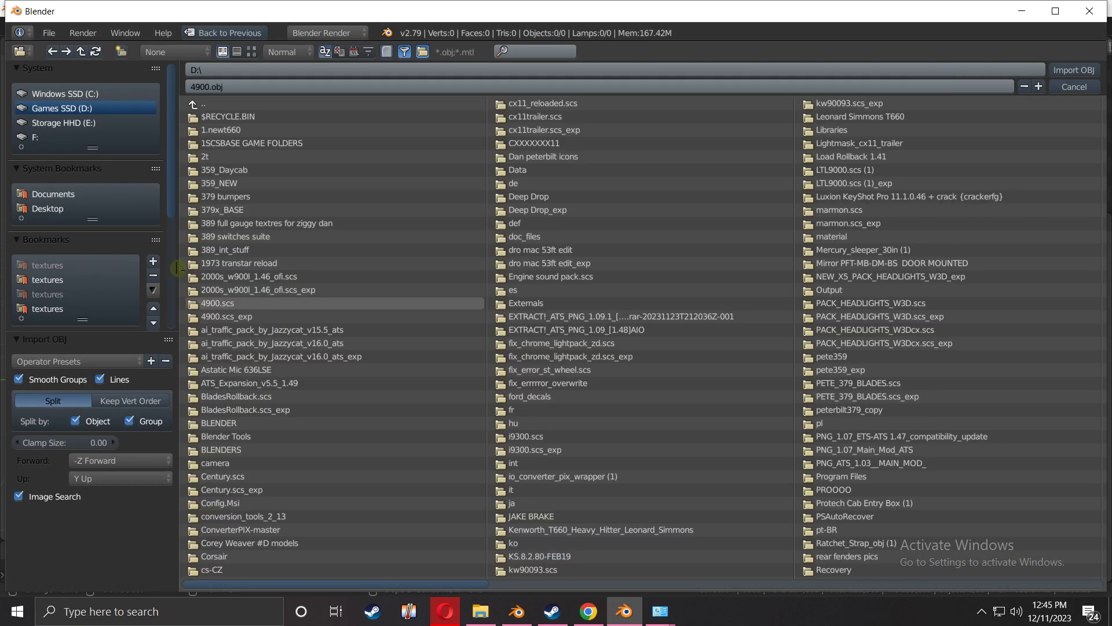
scroll(325, 404, down, 2)
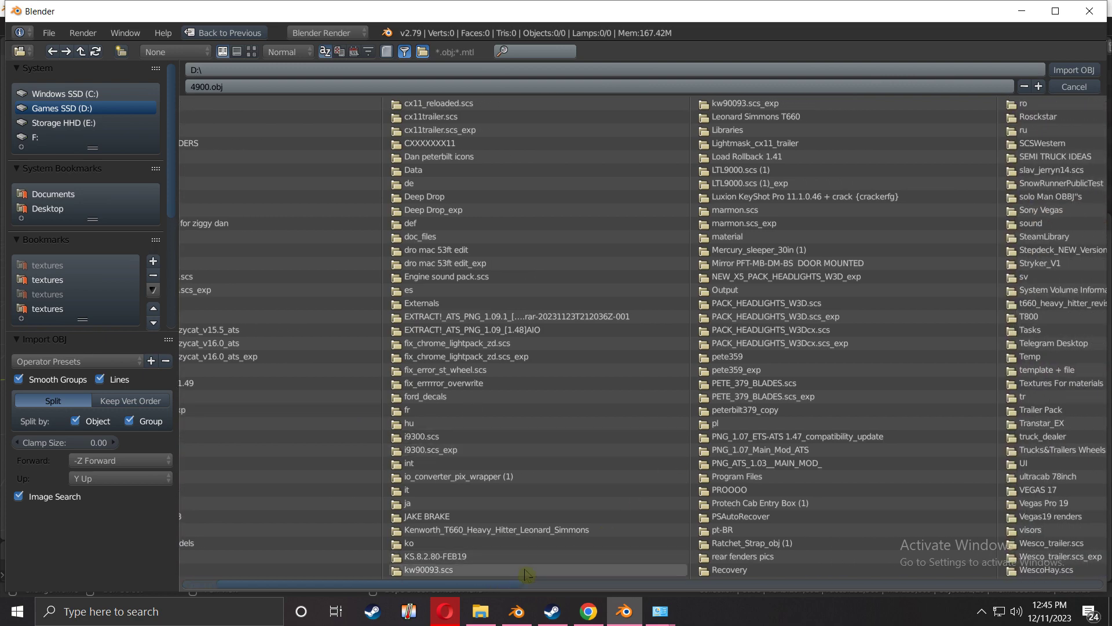
drag(524, 583, 992, 556)
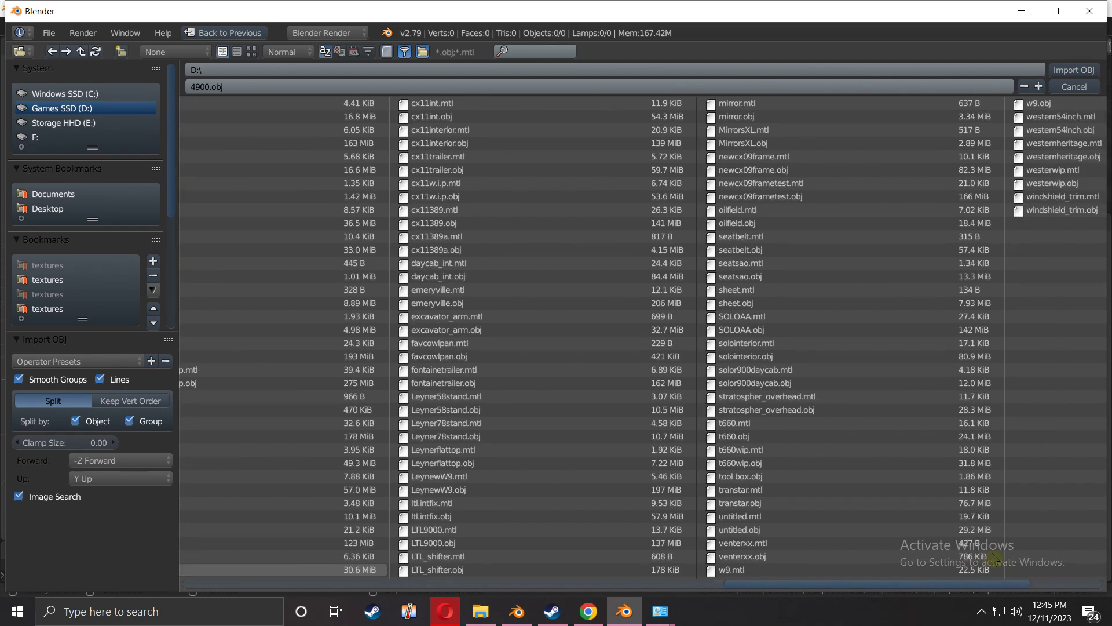
scroll(303, 207, up, 5)
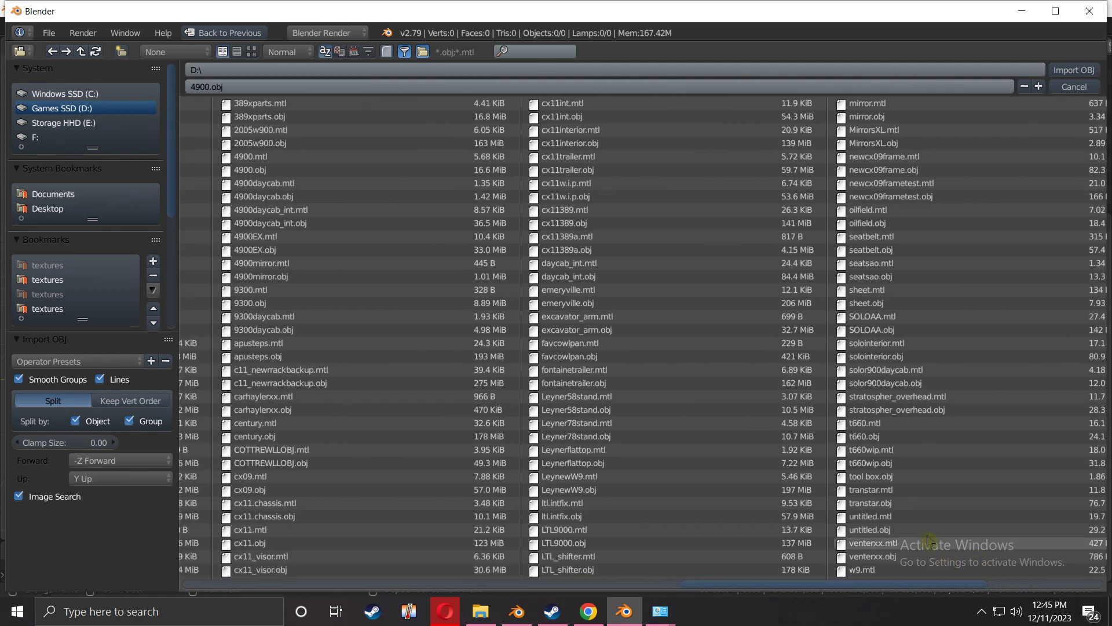
click(287, 172)
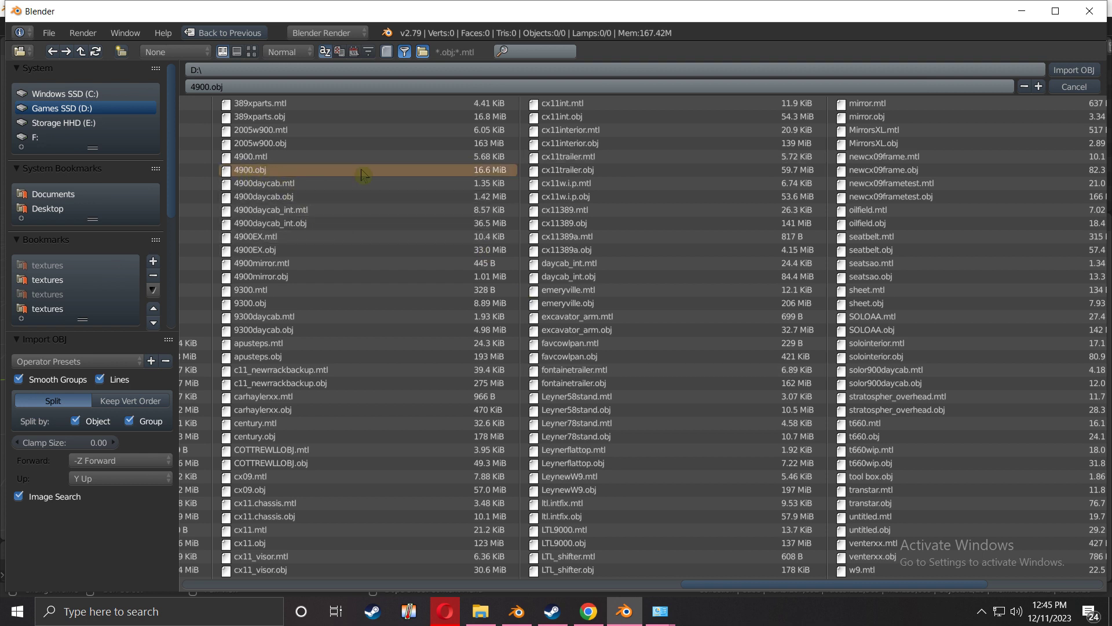
click(1075, 71)
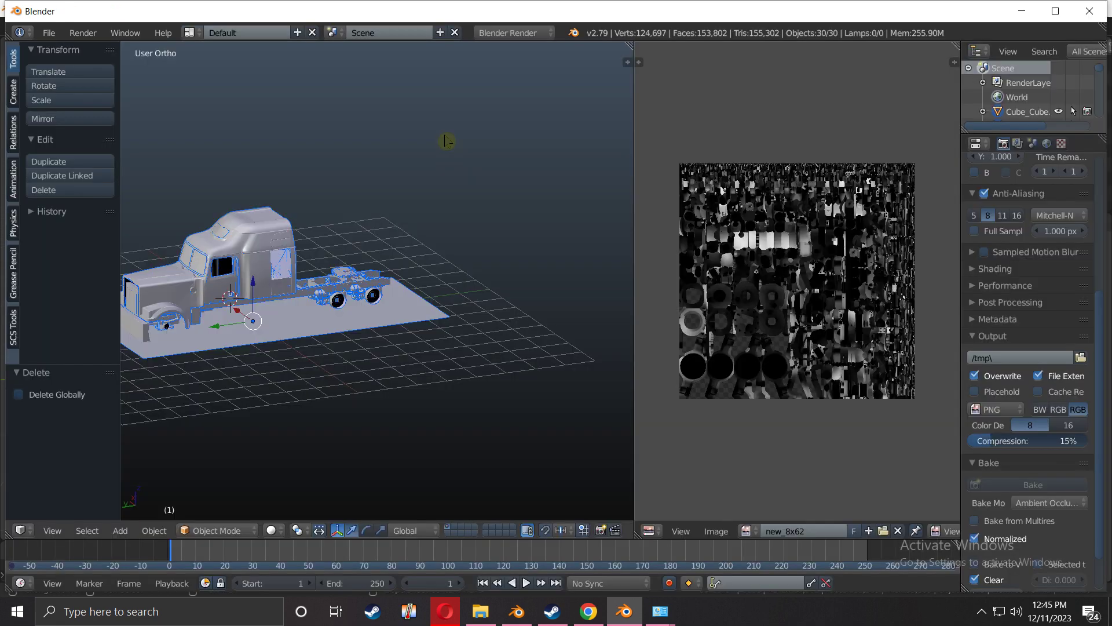
Select the bumper at the front of the imported truck and move it 3 units up along Z
scroll(342, 348, up, 8)
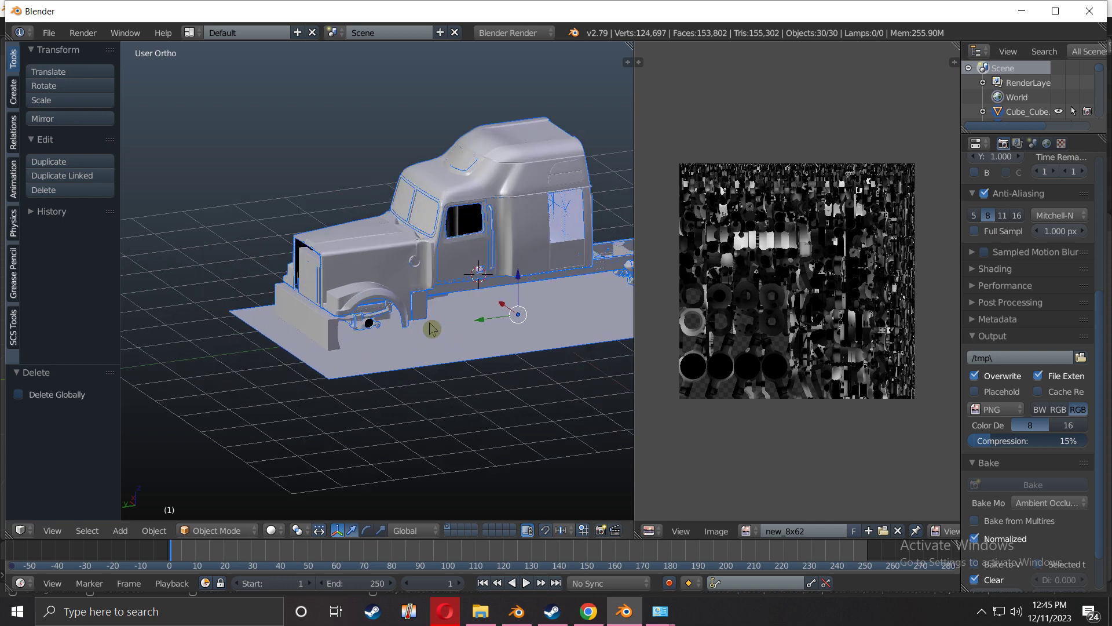
middle_drag(413, 398, 393, 371)
right_click(365, 402)
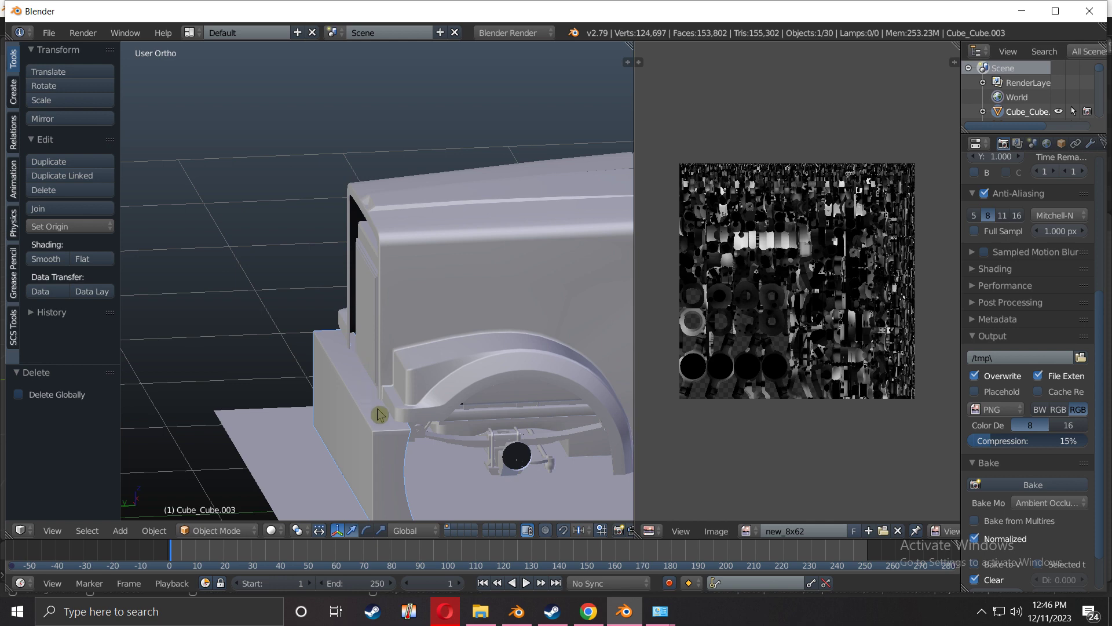
key(g)
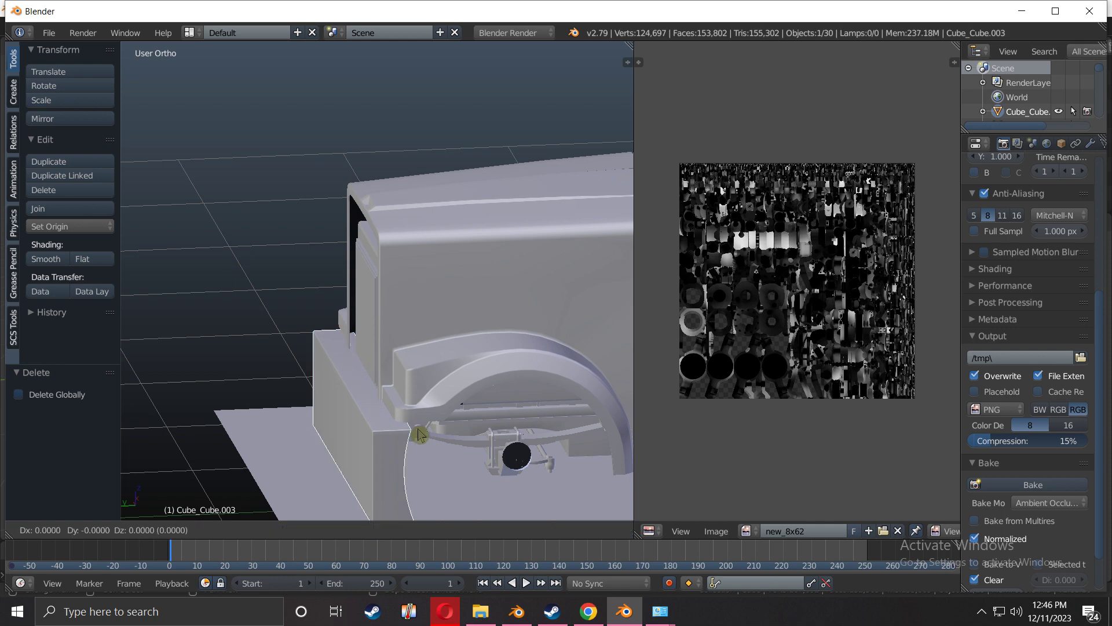
key(z)
key(3)
key(Return)
scroll(374, 330, up, 2)
scroll(384, 272, down, 7)
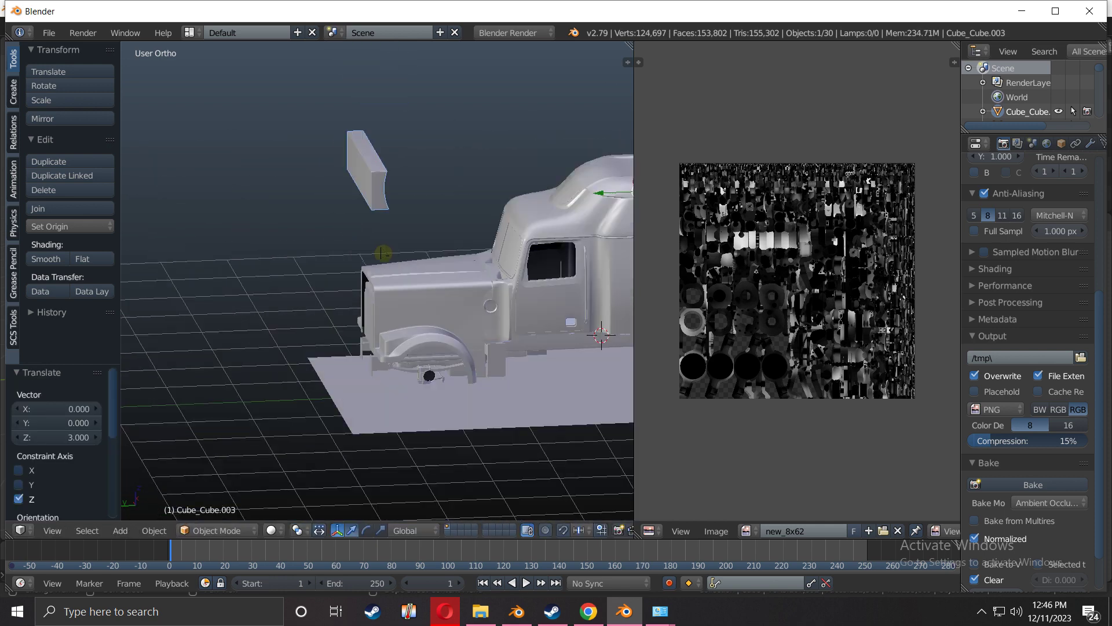
shift+middle_drag(375, 246, 338, 319)
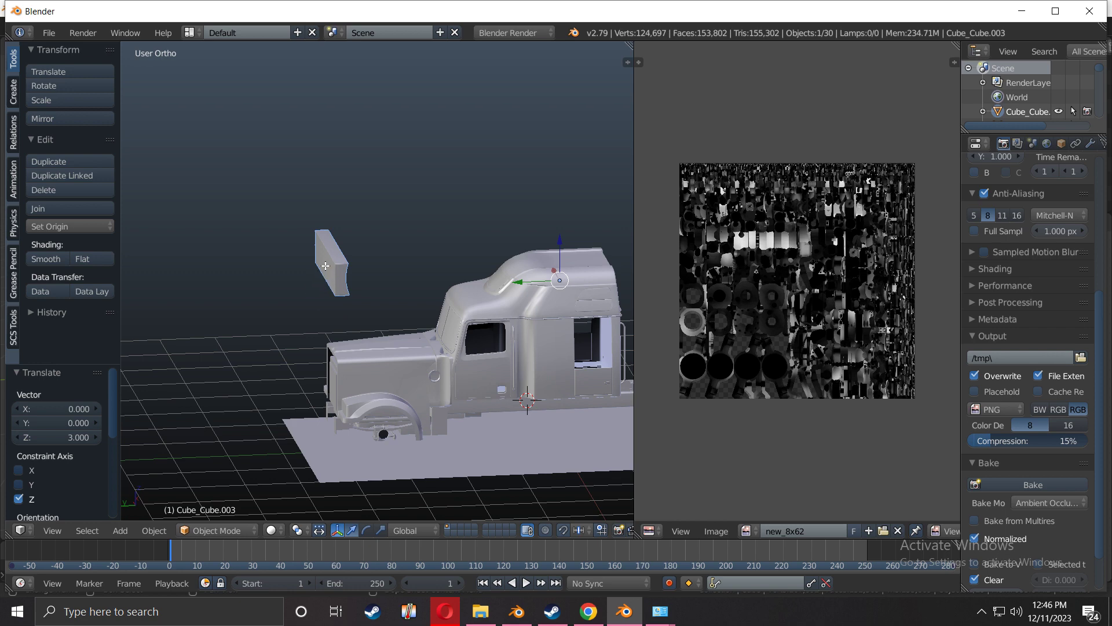
Put the bumper mesh in Edit Mode and create a blank 2048 x 2048 px image named example for its UVs
key(Tab)
scroll(326, 266, up, 2)
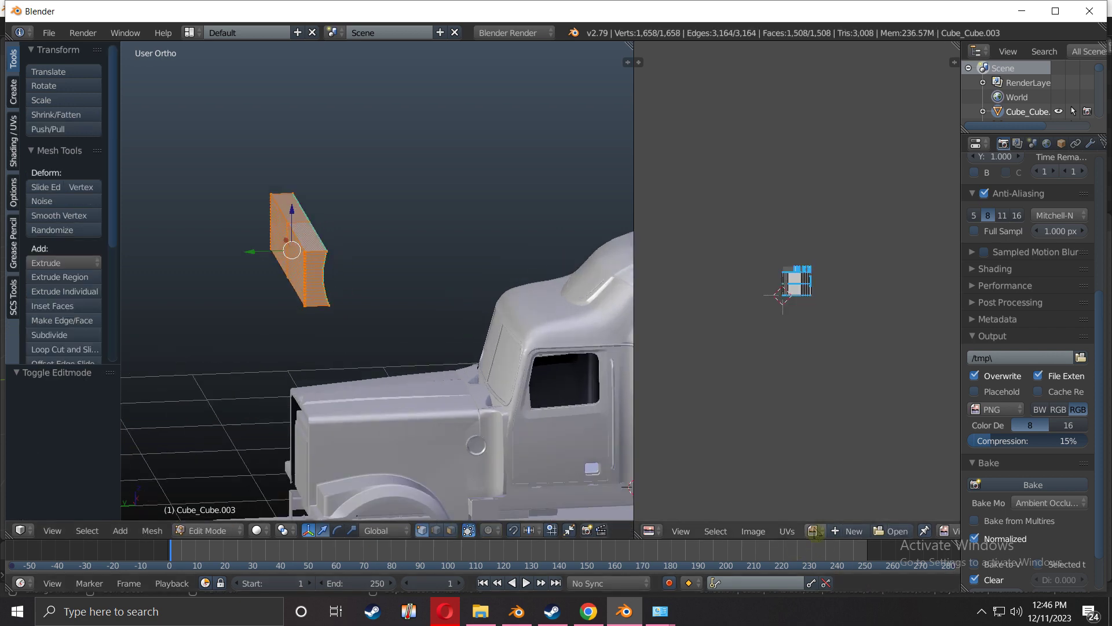
click(849, 531)
click(882, 465)
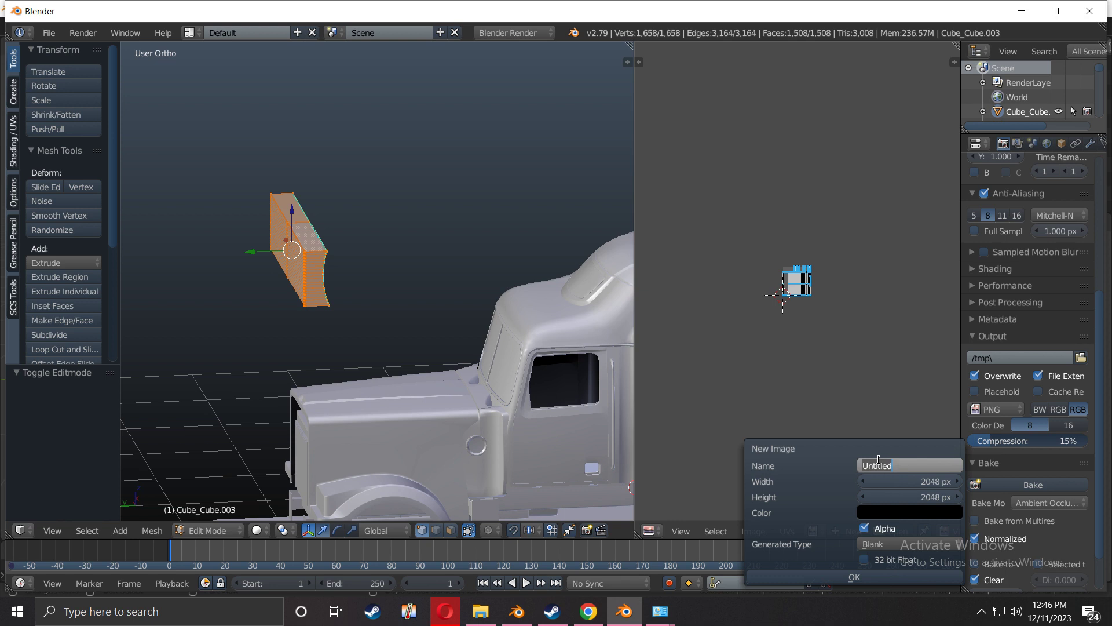
text(example)
key(Return)
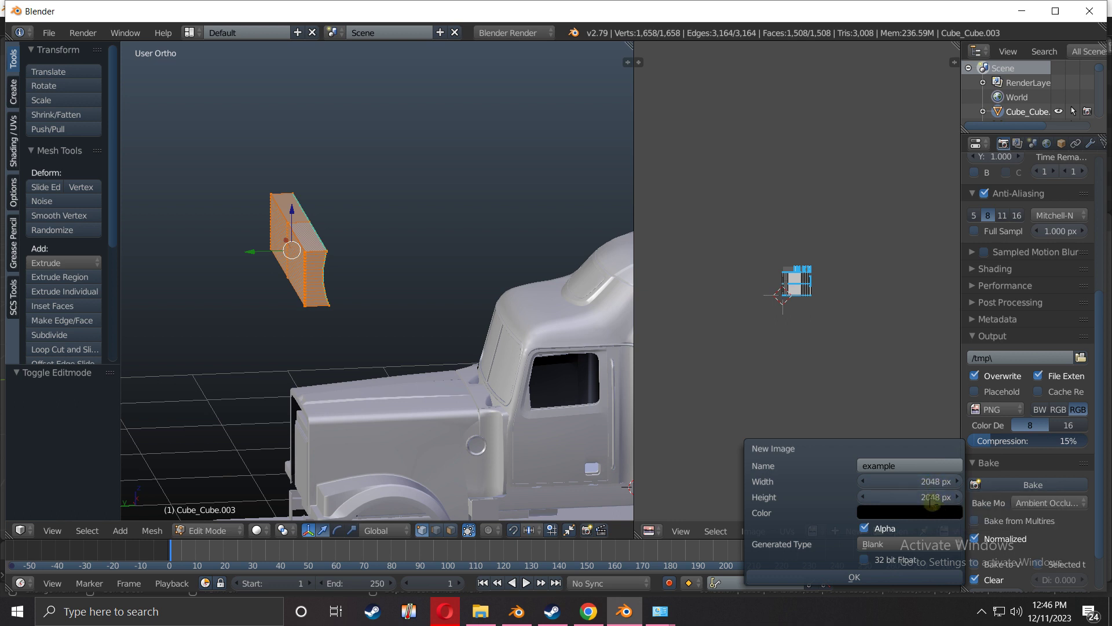
click(902, 577)
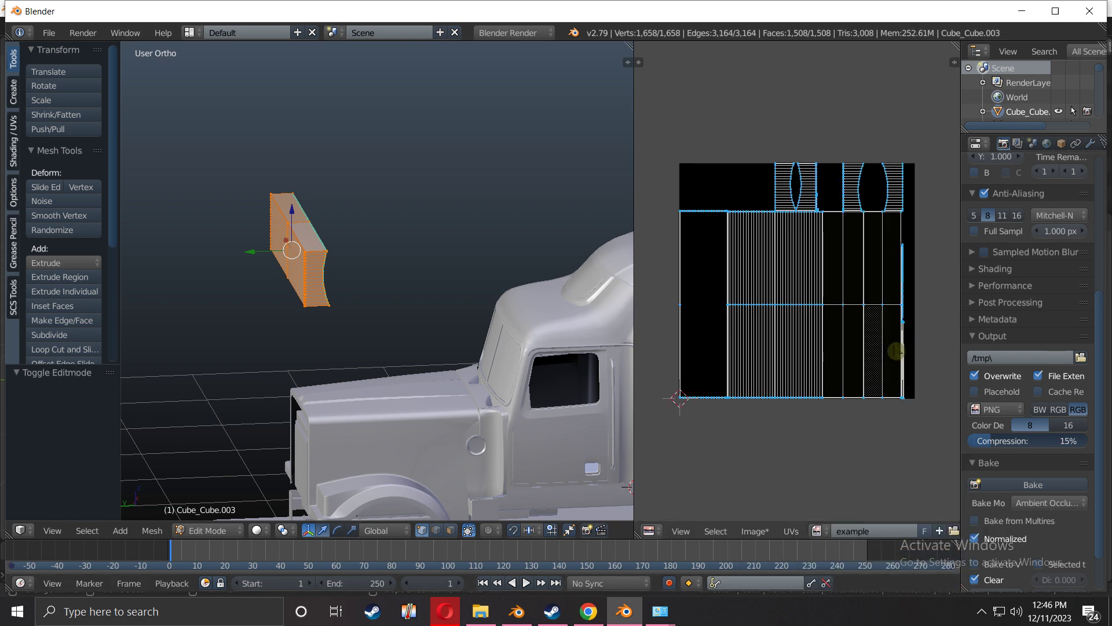
Bake the bumper's ambient occlusion into the example image and inspect the bake over the UV layout
click(1020, 491)
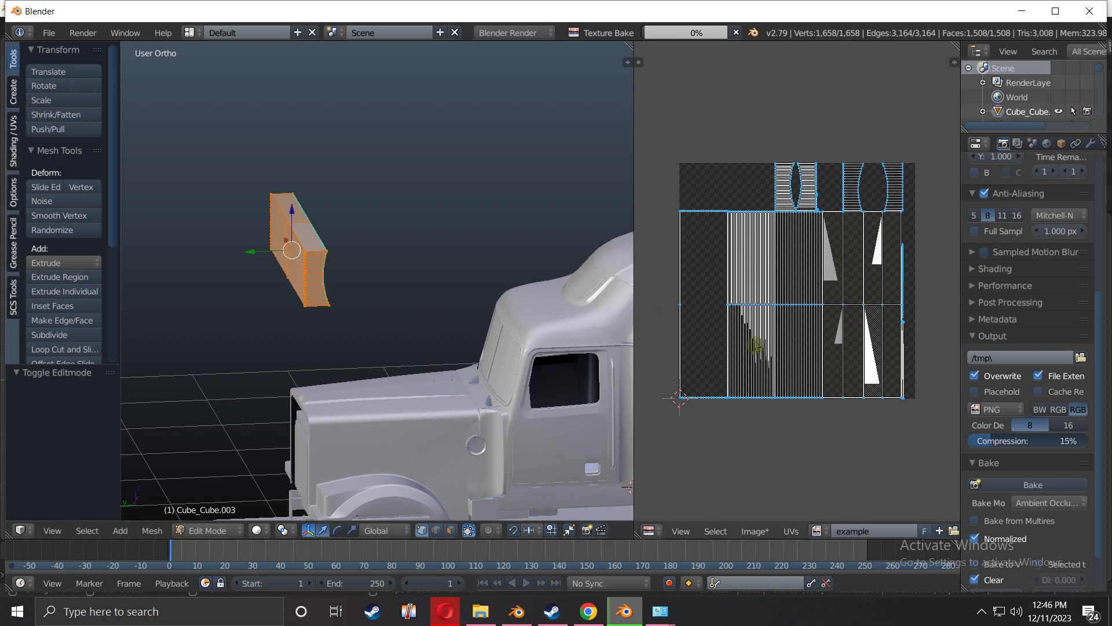
scroll(822, 252, up, 3)
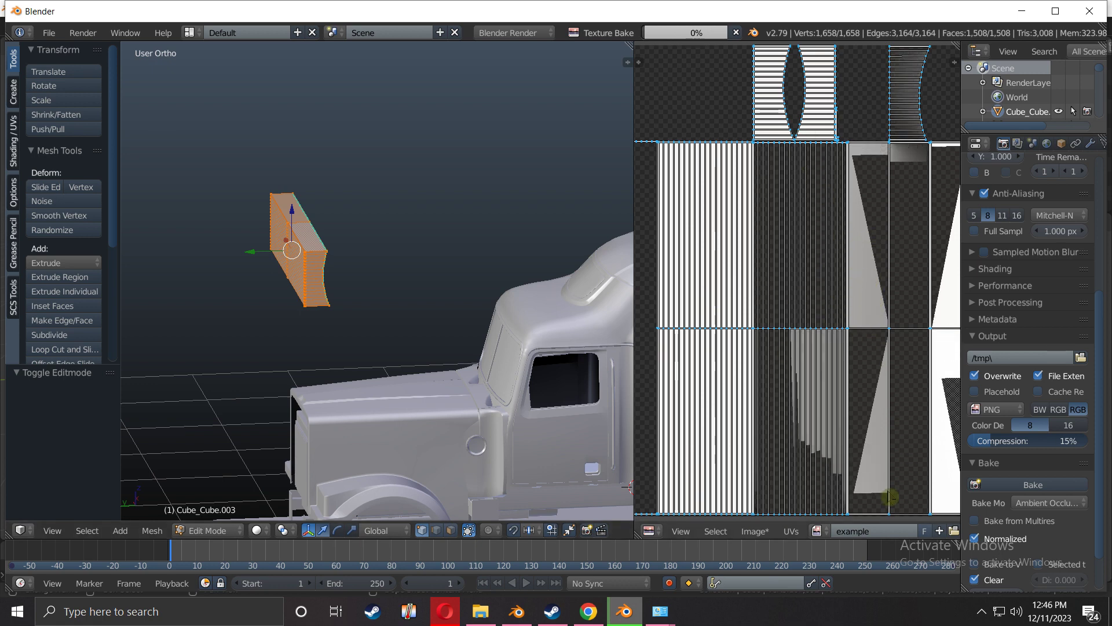
middle_drag(295, 249, 224, 246)
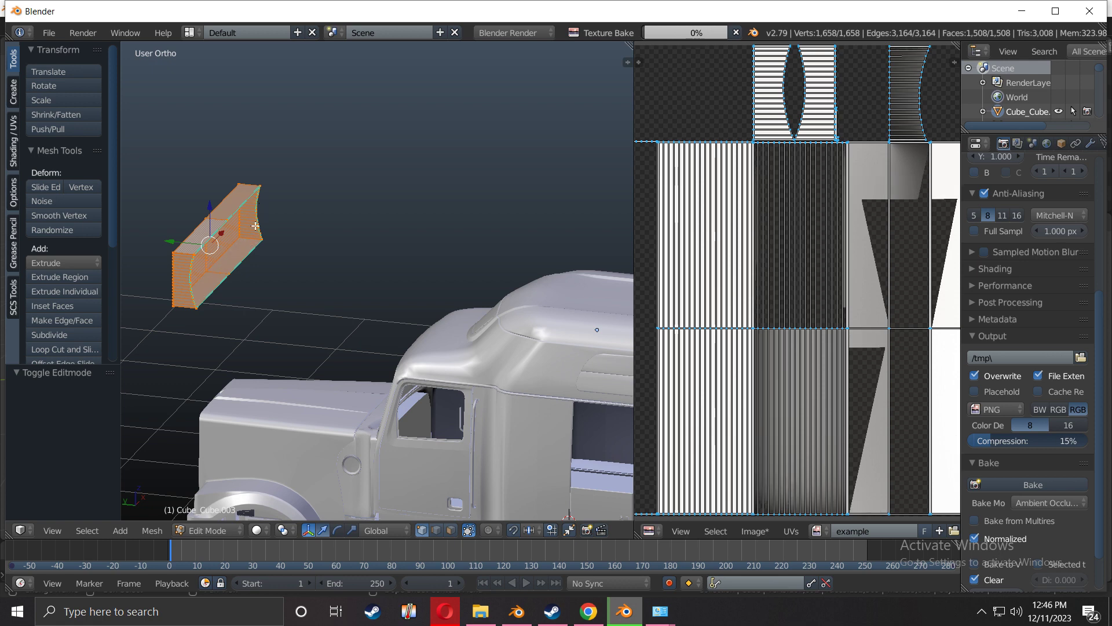
middle_drag(249, 312, 299, 312)
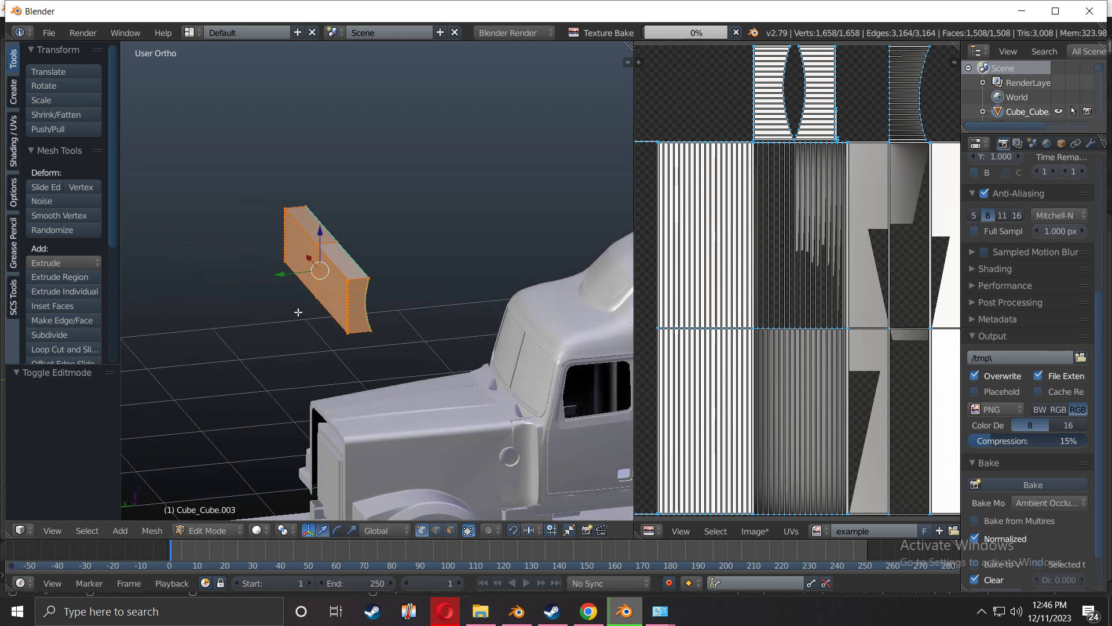
scroll(740, 356, down, 5)
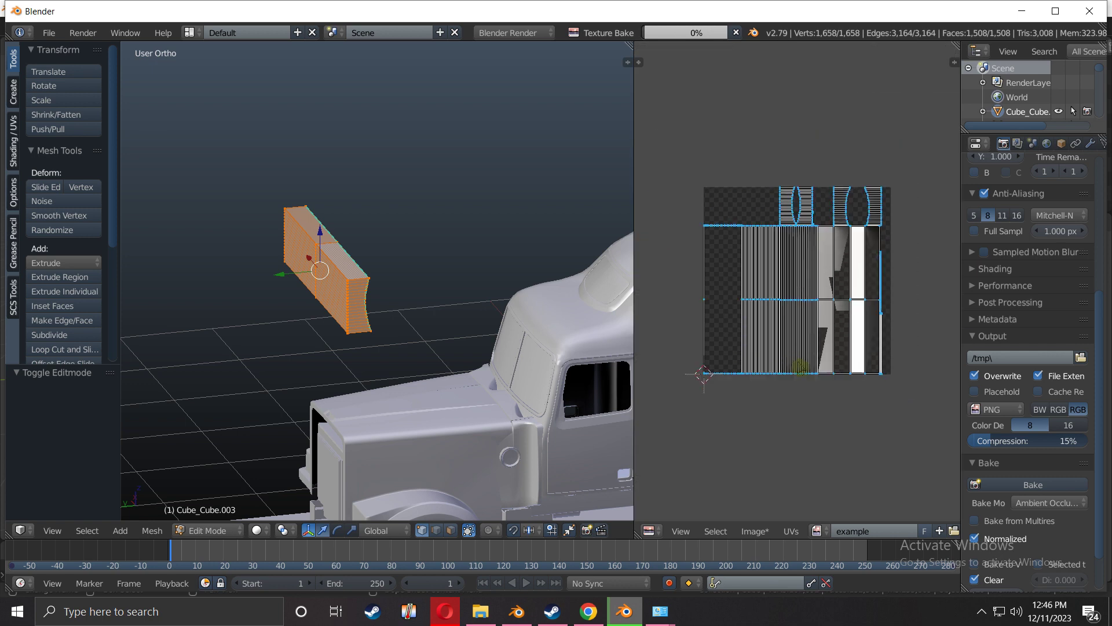
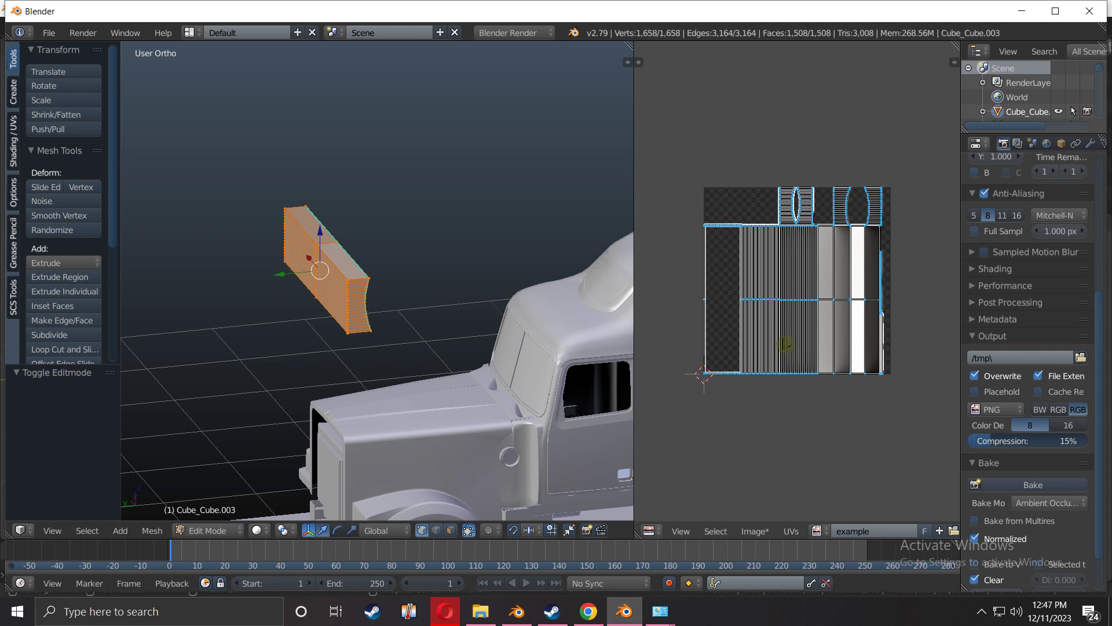
scroll(852, 302, up, 4)
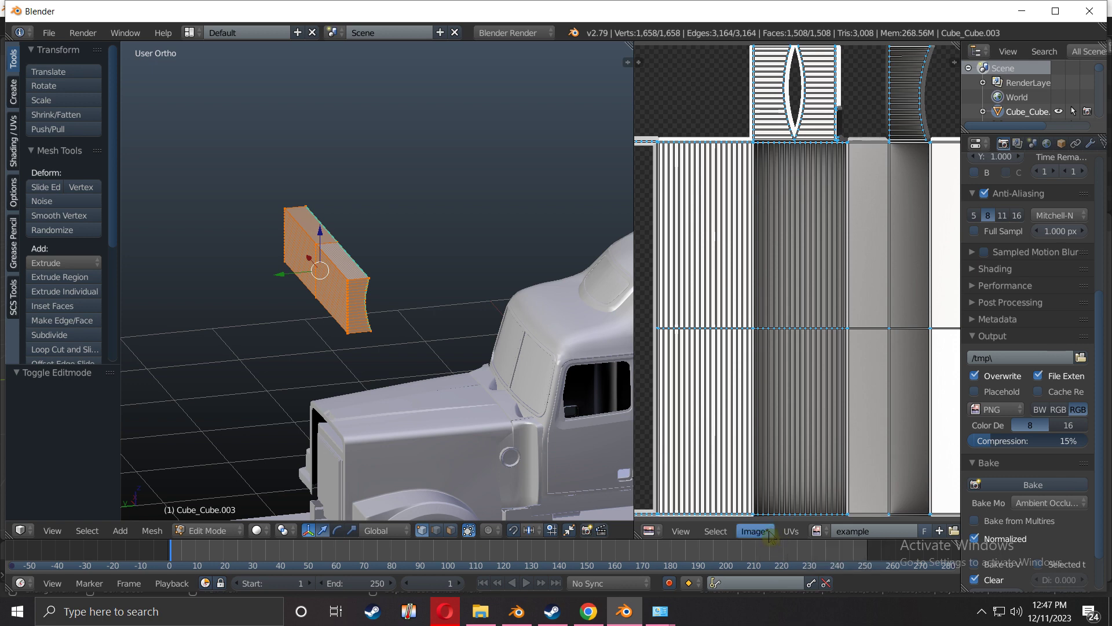
Save the baked image in Targa format as example.tga in the hn_westernstar_4900 textures folder
click(755, 532)
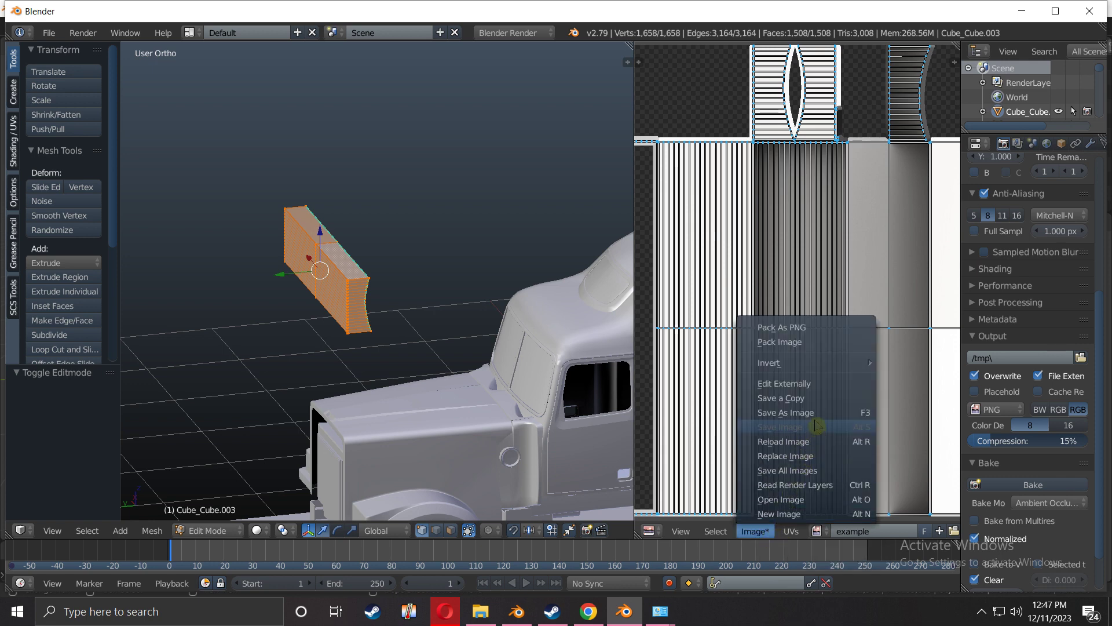
click(817, 421)
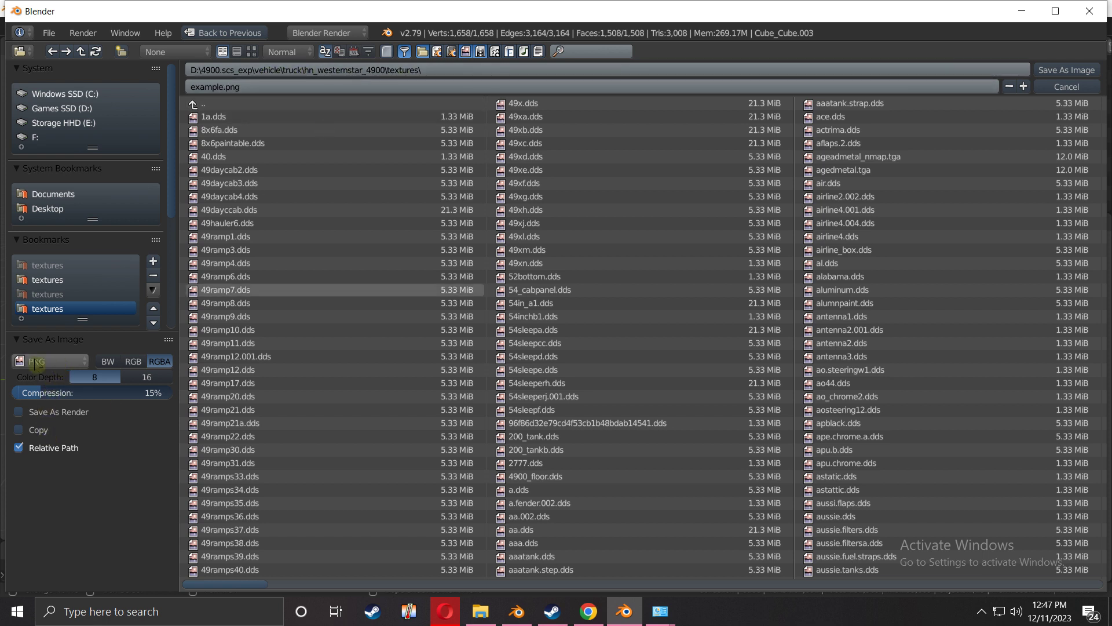
click(40, 362)
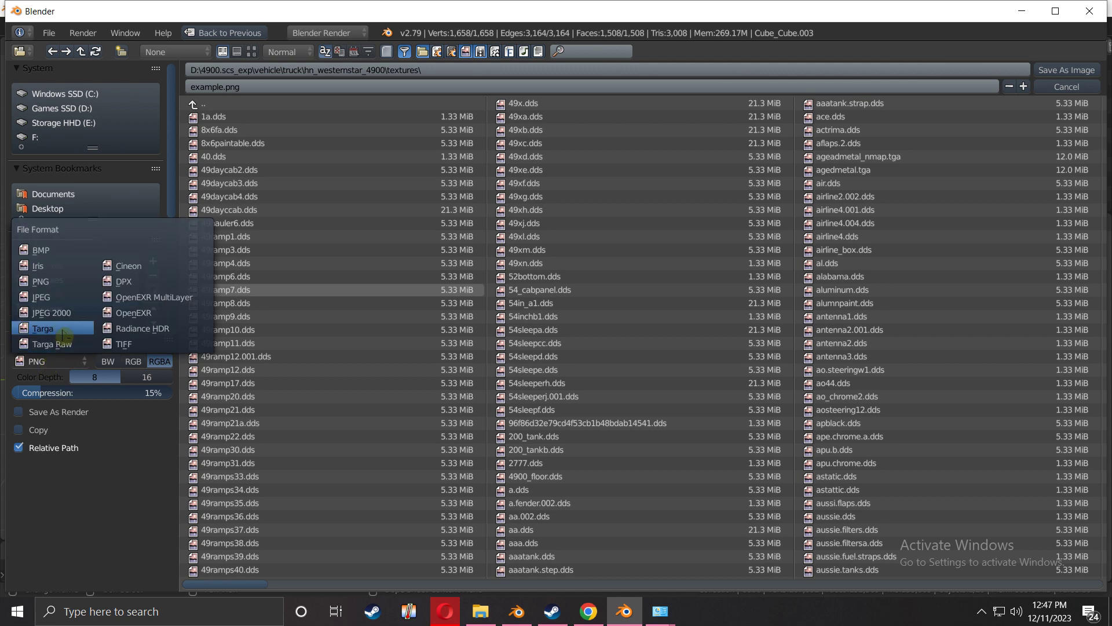
click(64, 336)
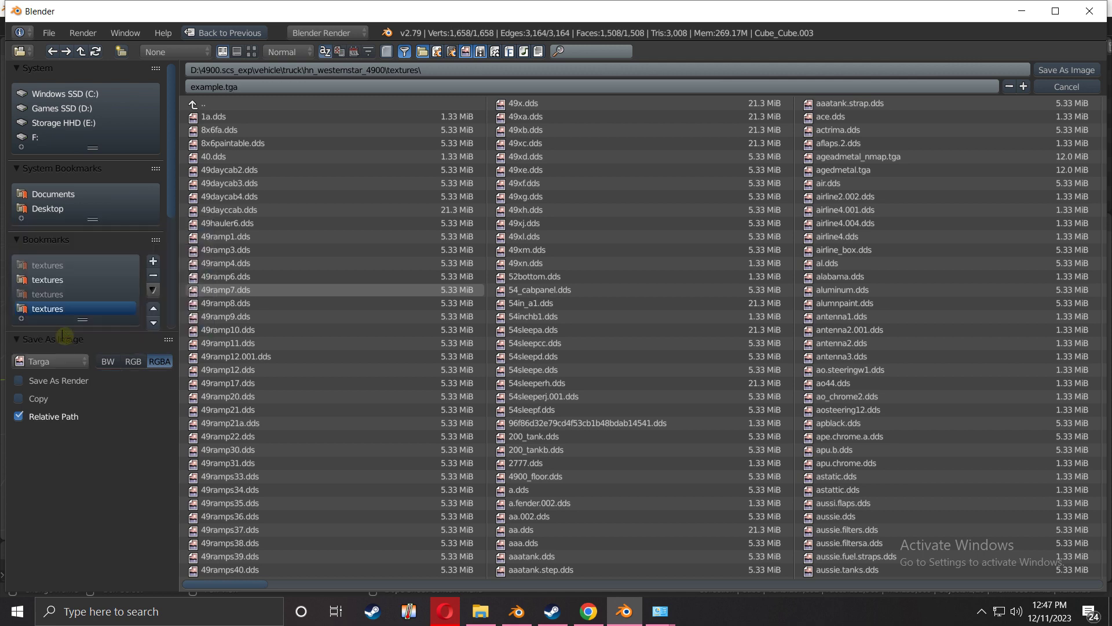
click(1067, 70)
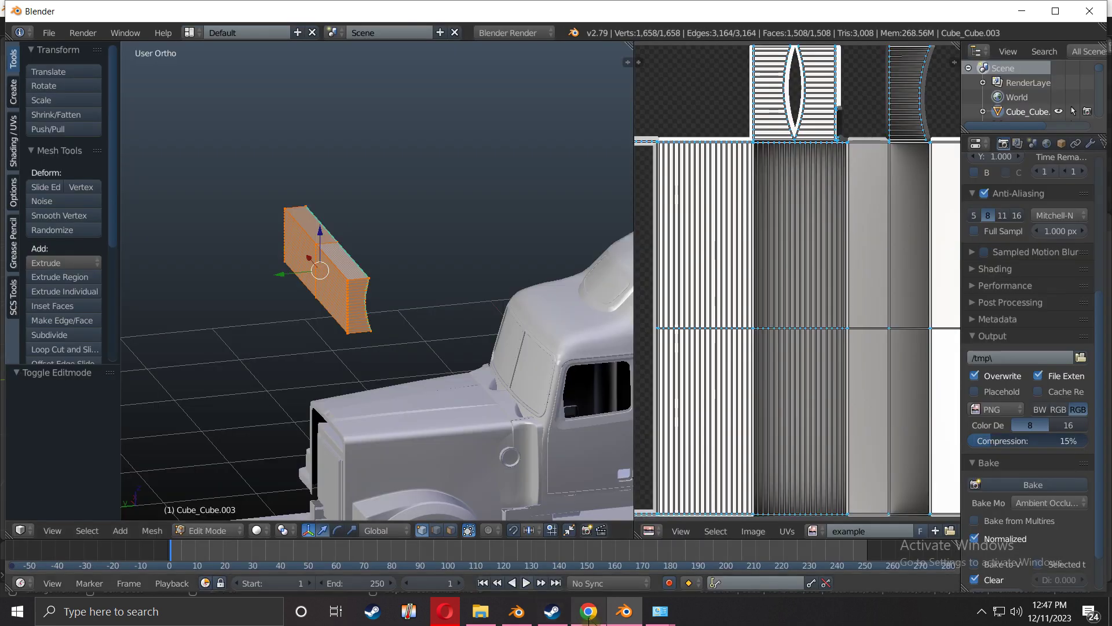
Switch back to the Blender window with 4900.blend and give the bumper a new material with the dif.spec.add.env.nofresnel SCS shader preset
click(517, 612)
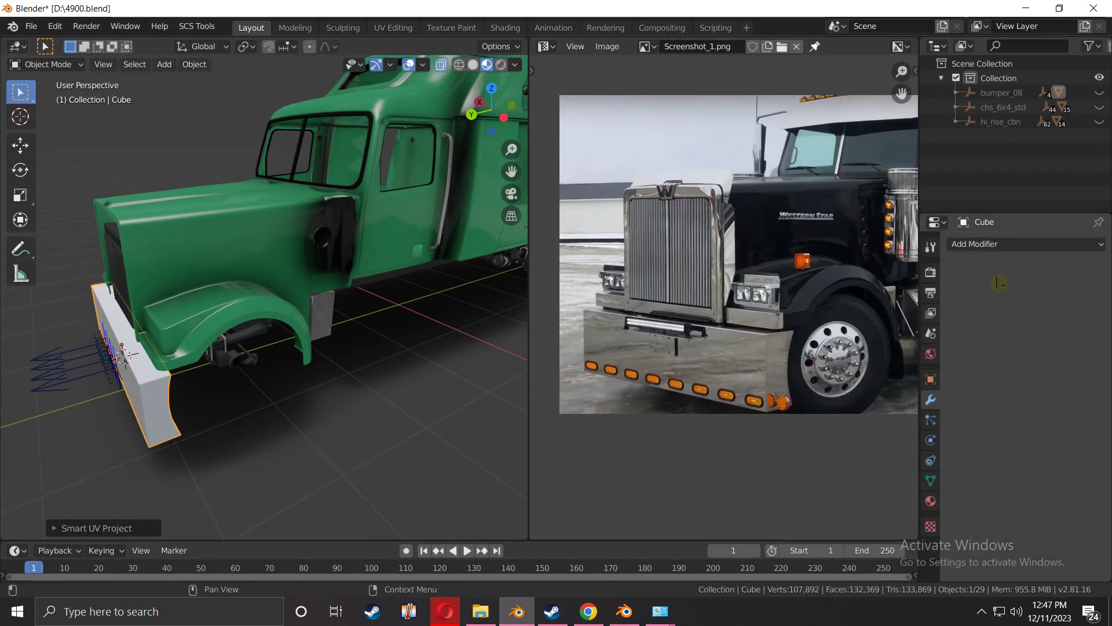
click(1023, 244)
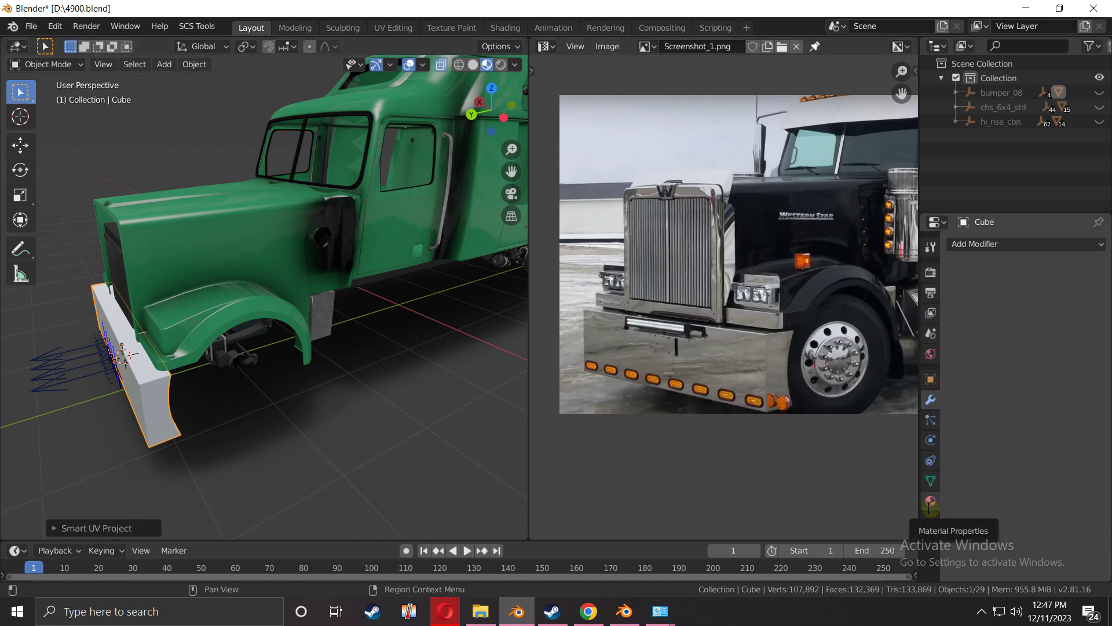
click(931, 503)
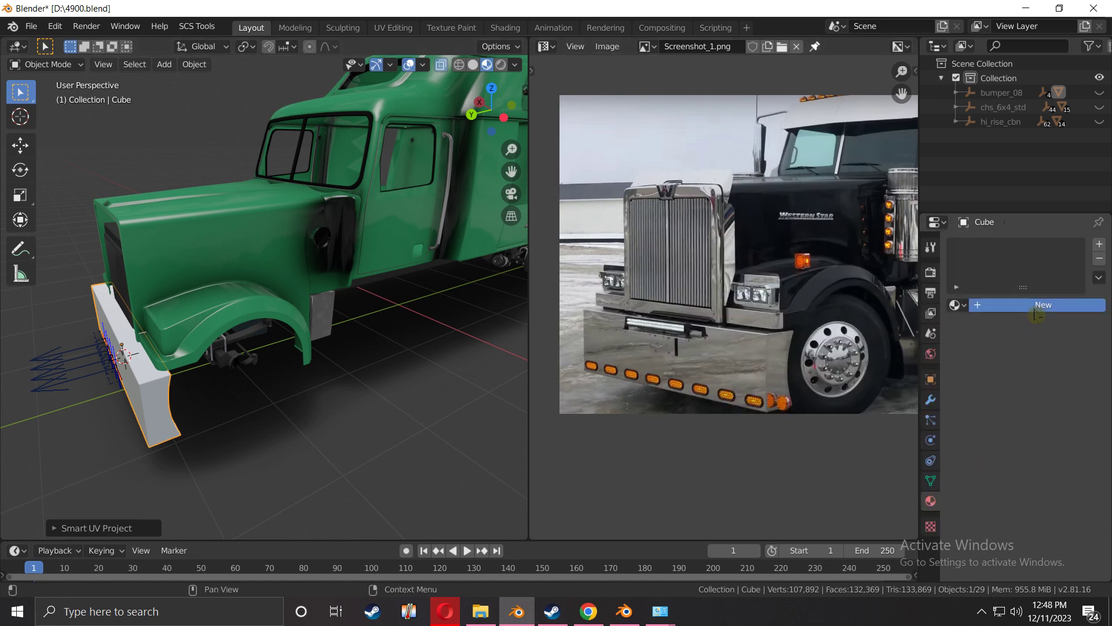
click(1071, 302)
scroll(1063, 406, down, 15)
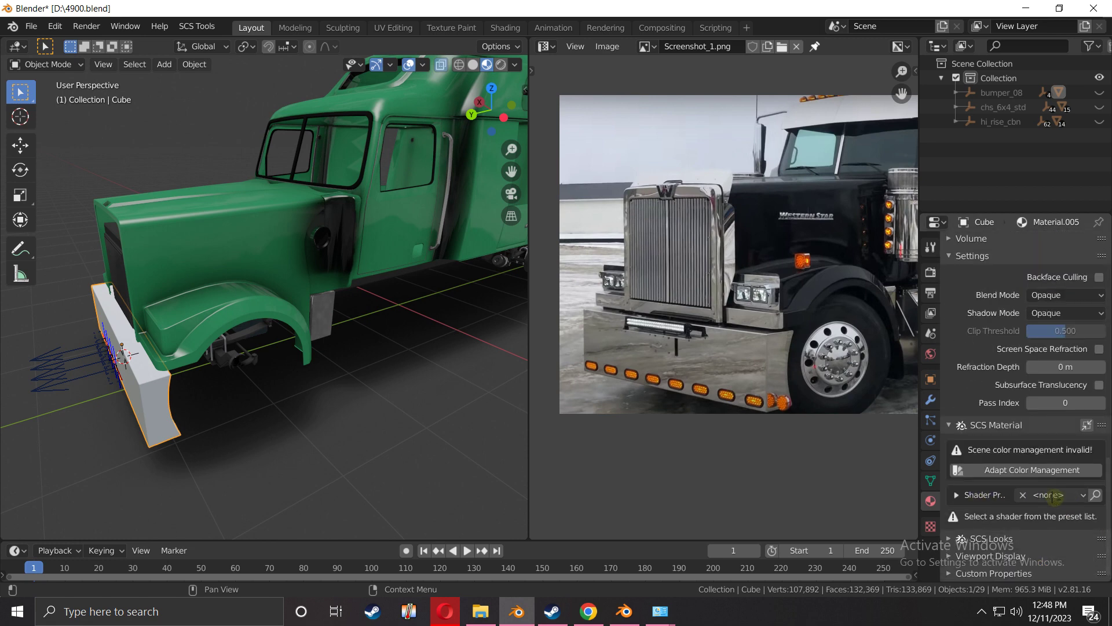
click(1051, 495)
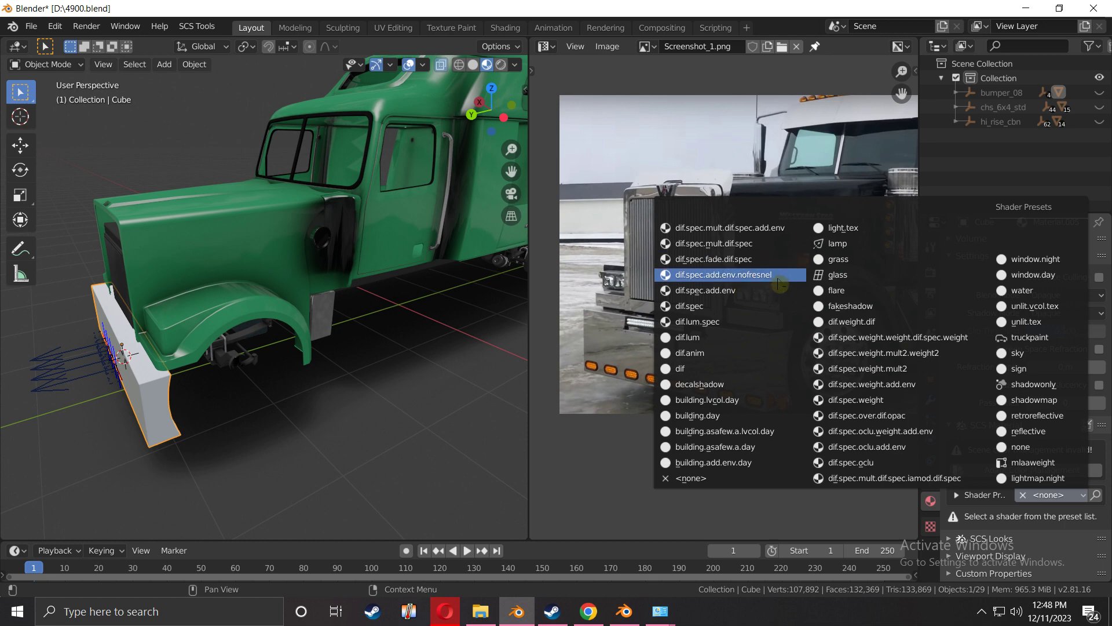
click(779, 284)
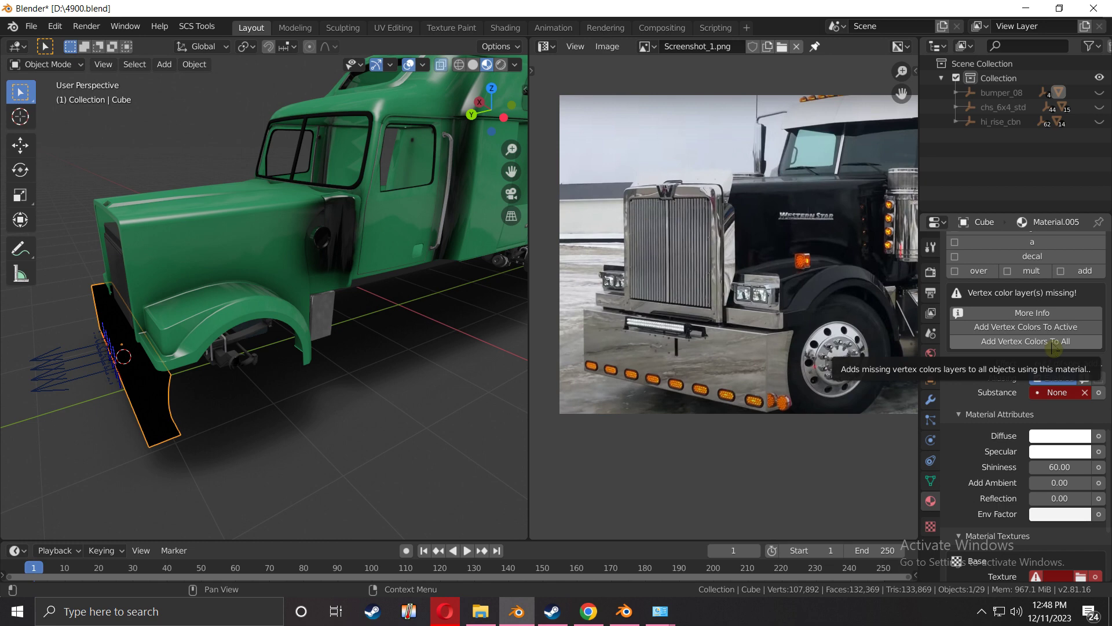
Add the missing vertex color layers to all objects using the bumper material and set its base texture mapping to UVMap
click(1056, 350)
click(1065, 532)
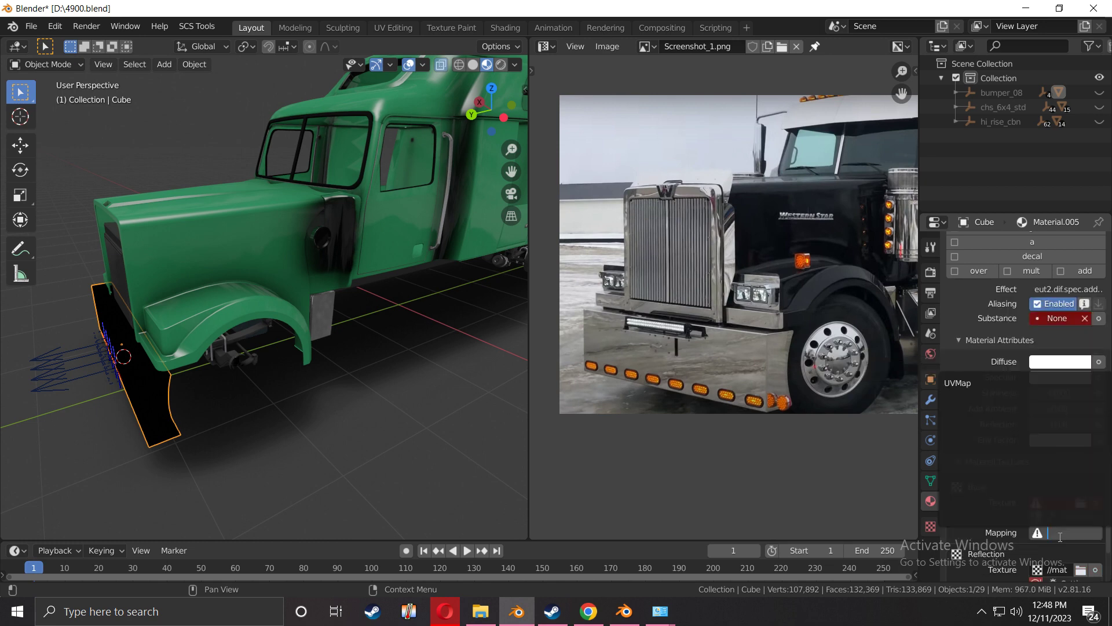
click(983, 384)
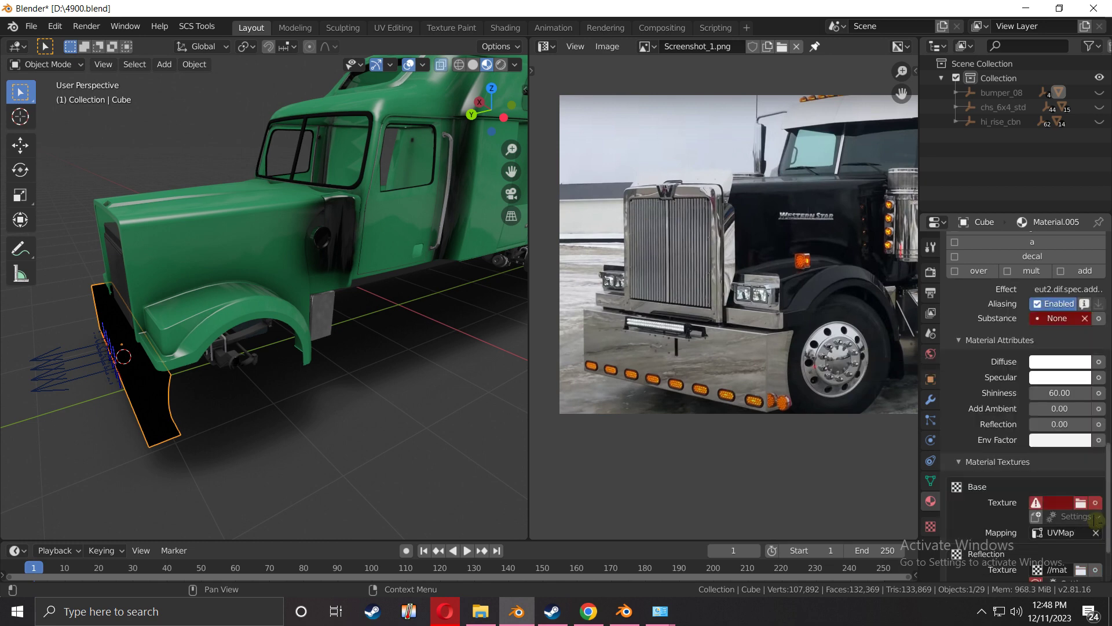
Load example.tga from the hn_westernstar_4900 textures folder as the bumper material's base texture and generate its texture settings
click(1081, 503)
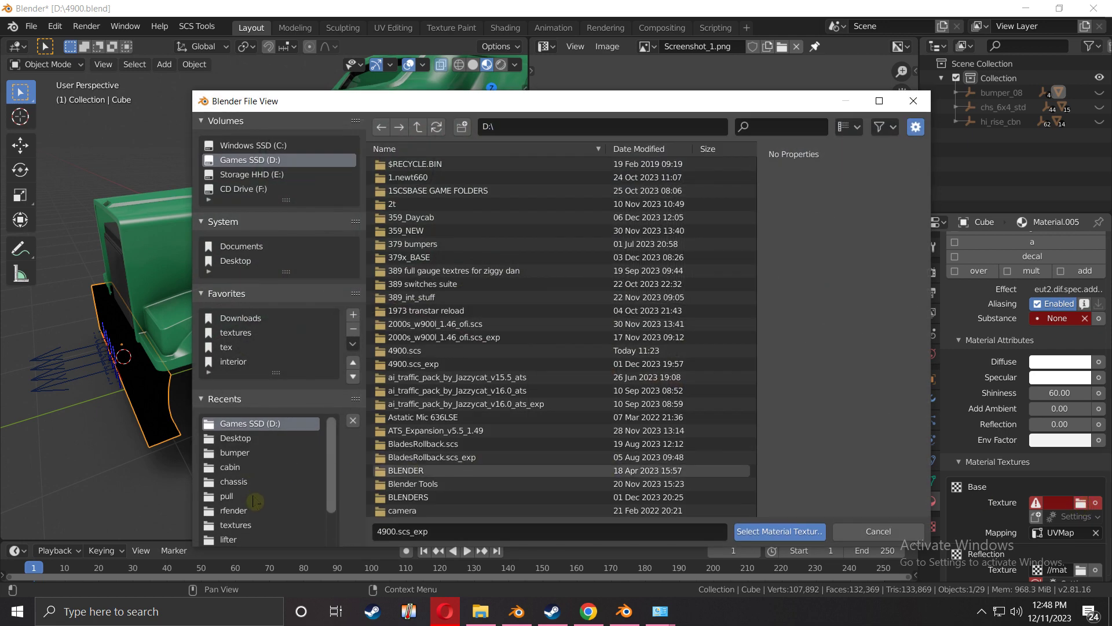
click(235, 525)
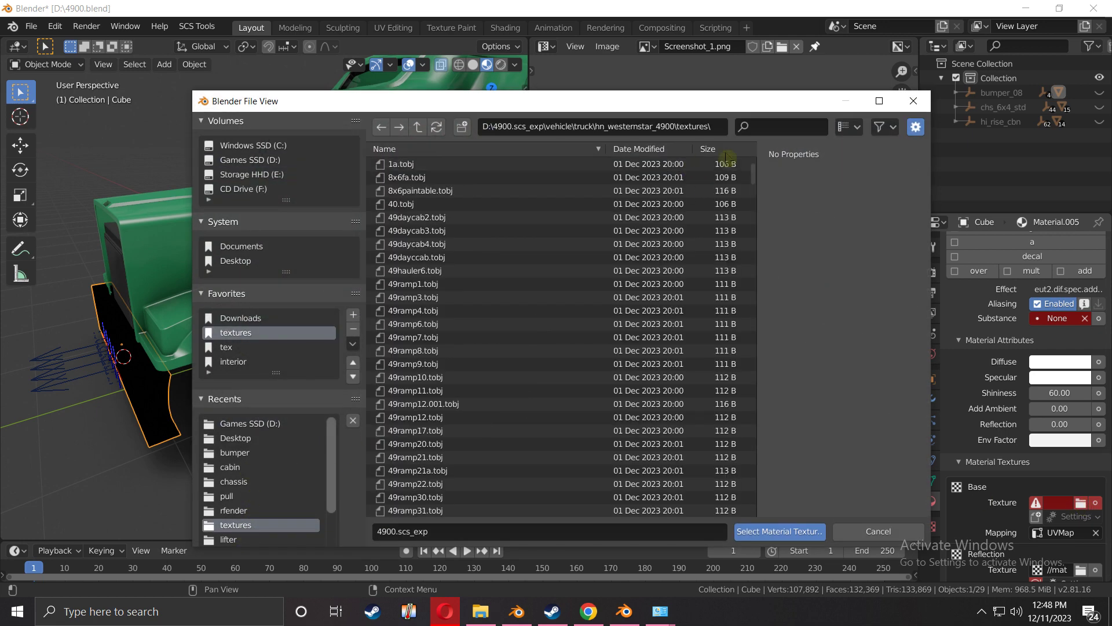
click(784, 127)
text(ex)
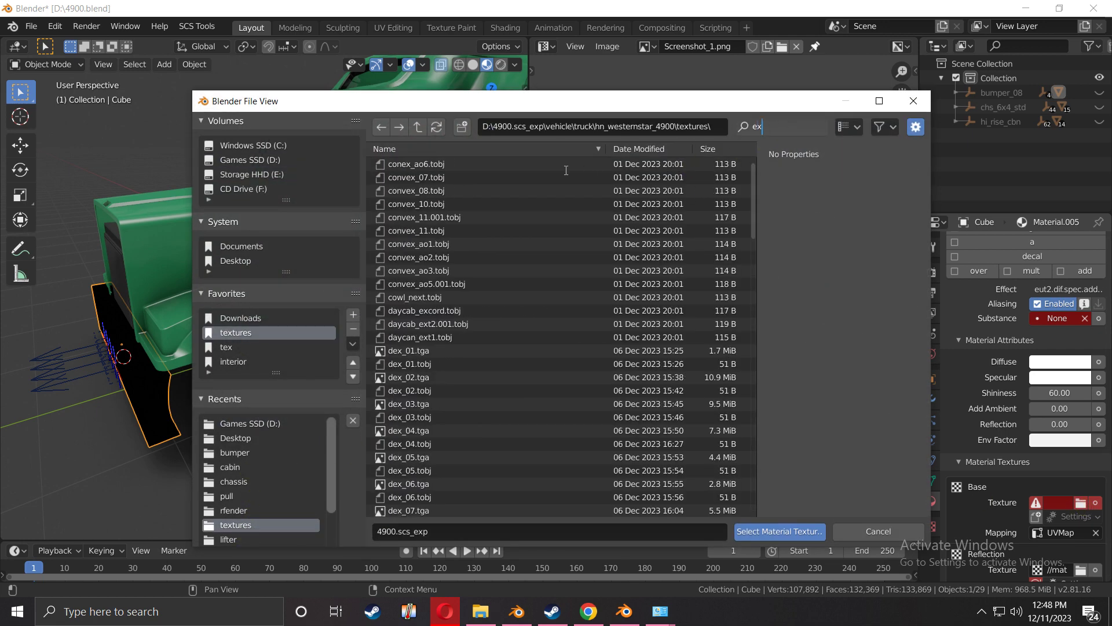
text(a)
click(447, 176)
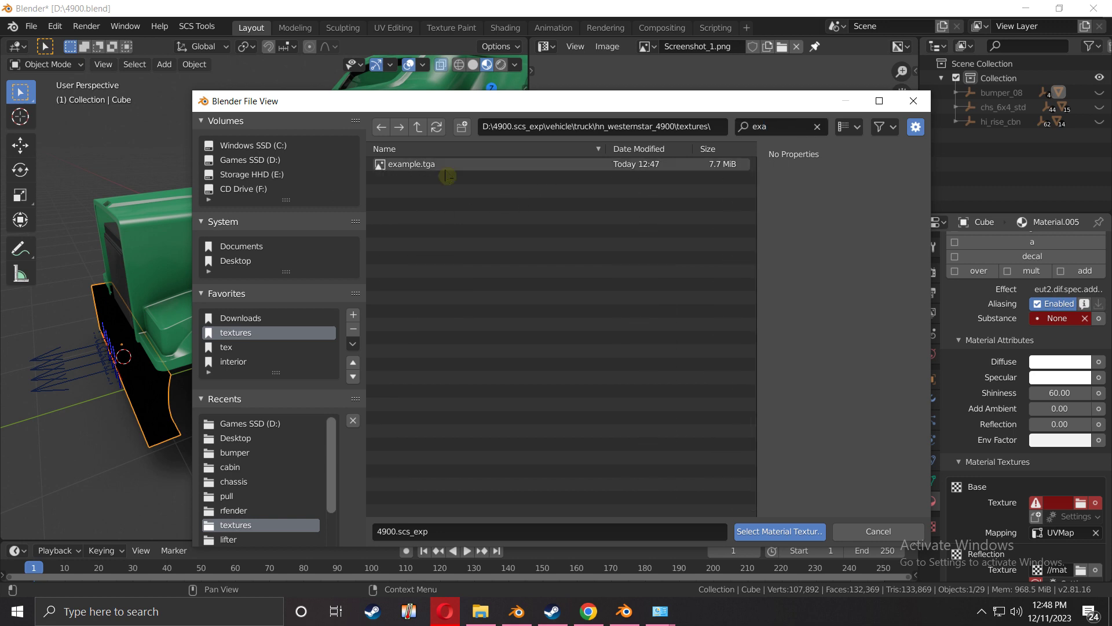
click(442, 167)
click(779, 531)
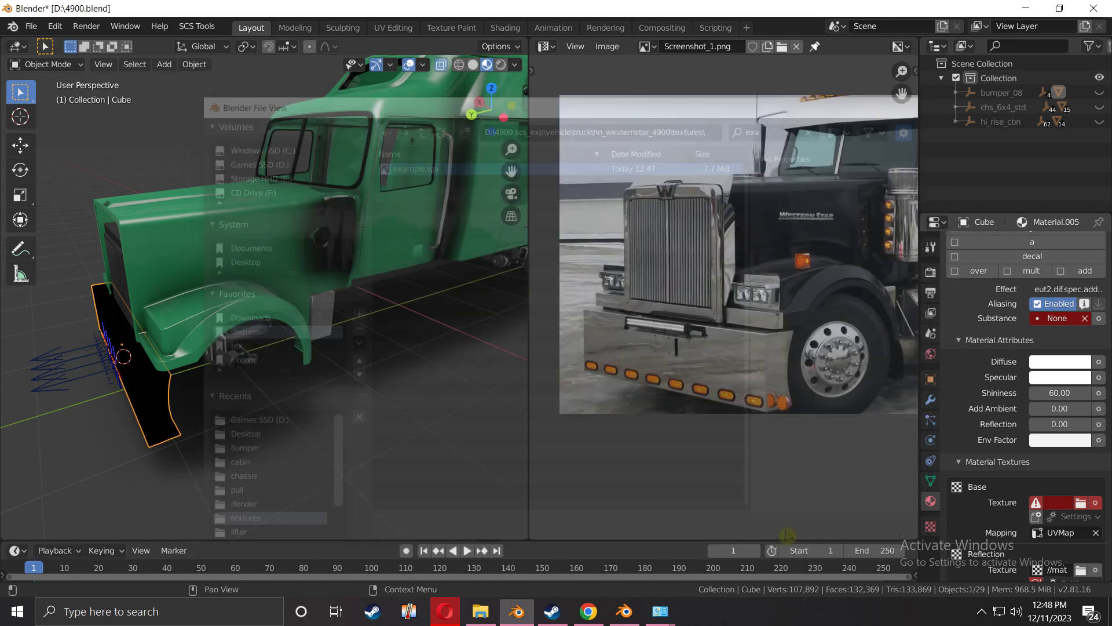
middle_drag(116, 406, 356, 365)
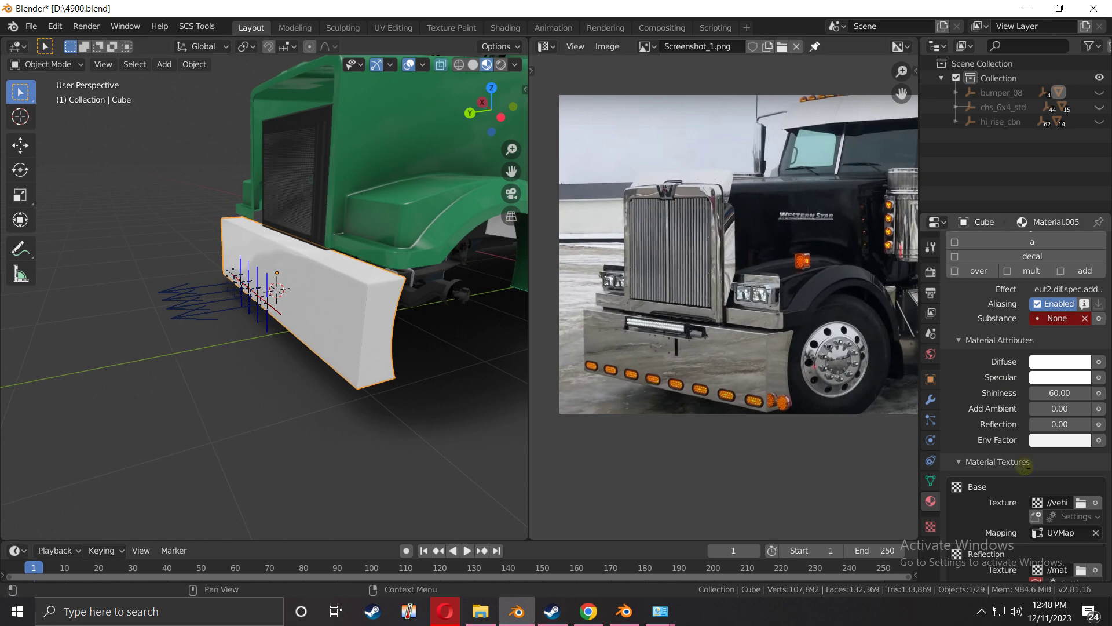
click(1036, 516)
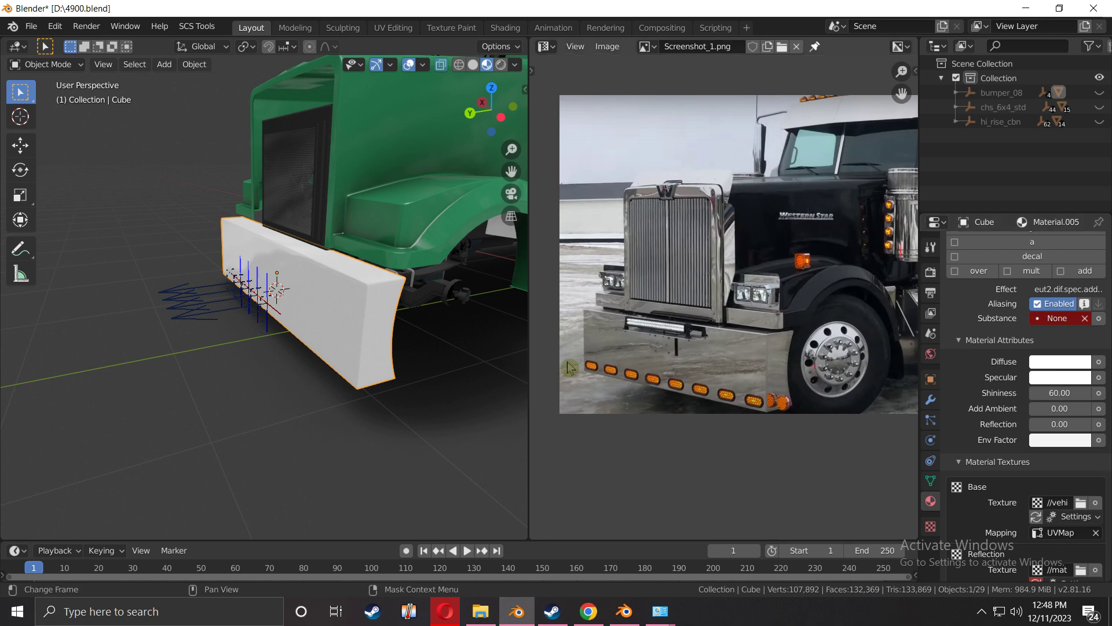
Darken the bumper material's diffuse color by setting its HSV value to 0.6
middle_drag(360, 382, 325, 348)
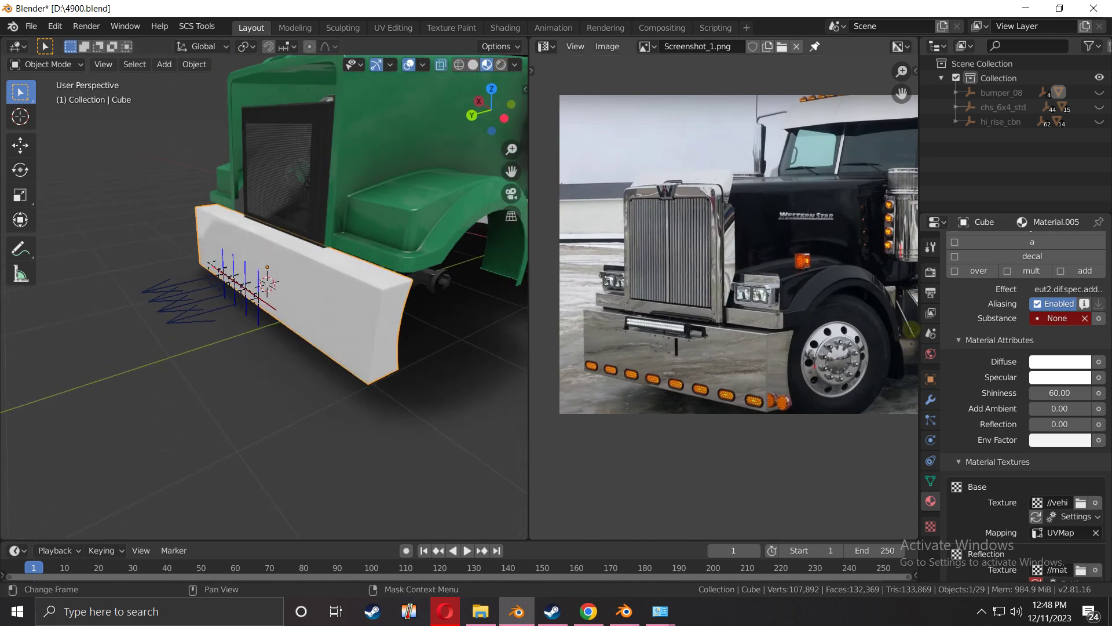
click(1063, 369)
click(1046, 342)
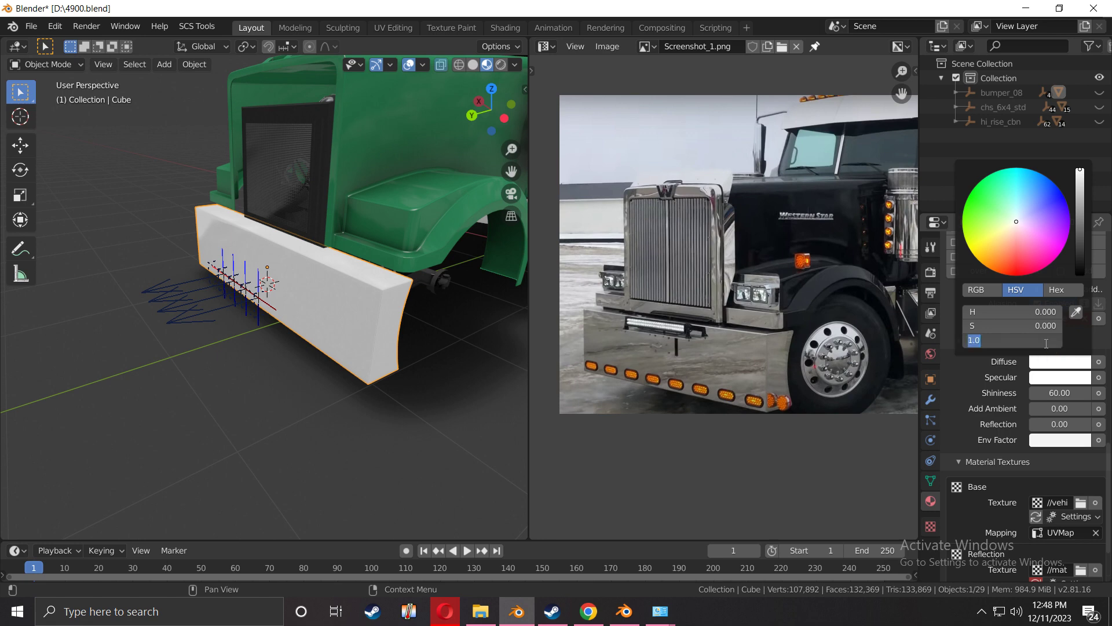
key(Return)
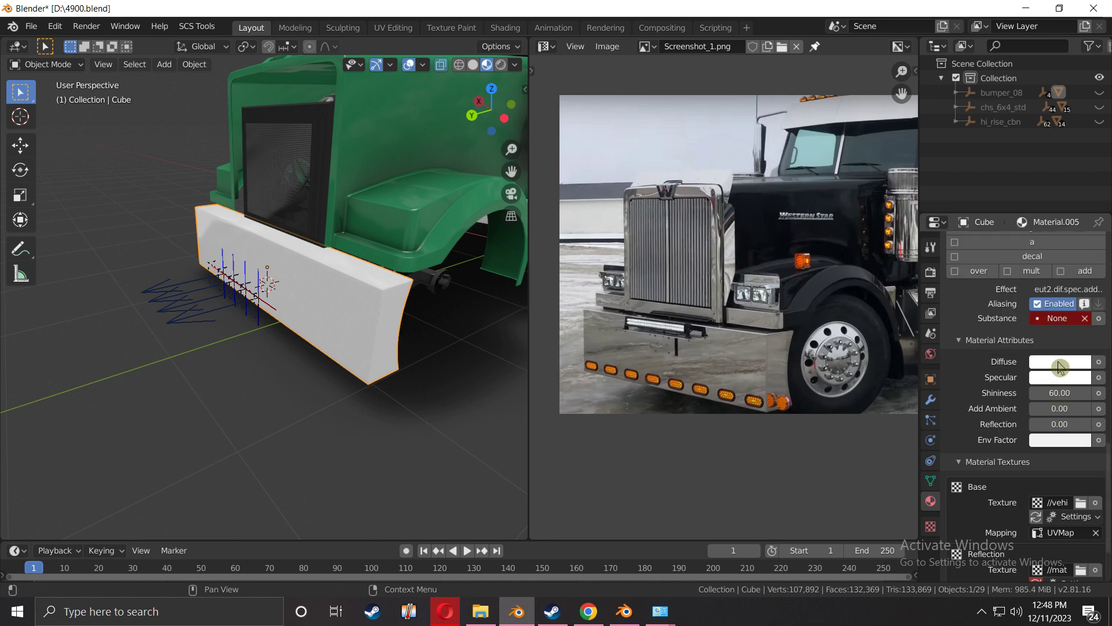
click(1060, 366)
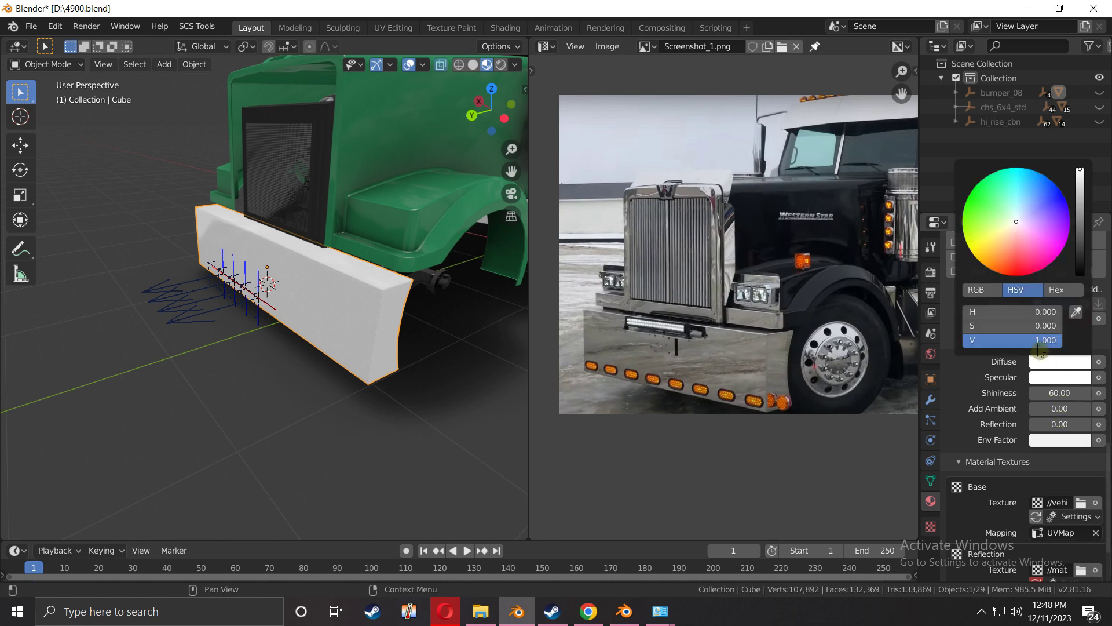
click(1041, 342)
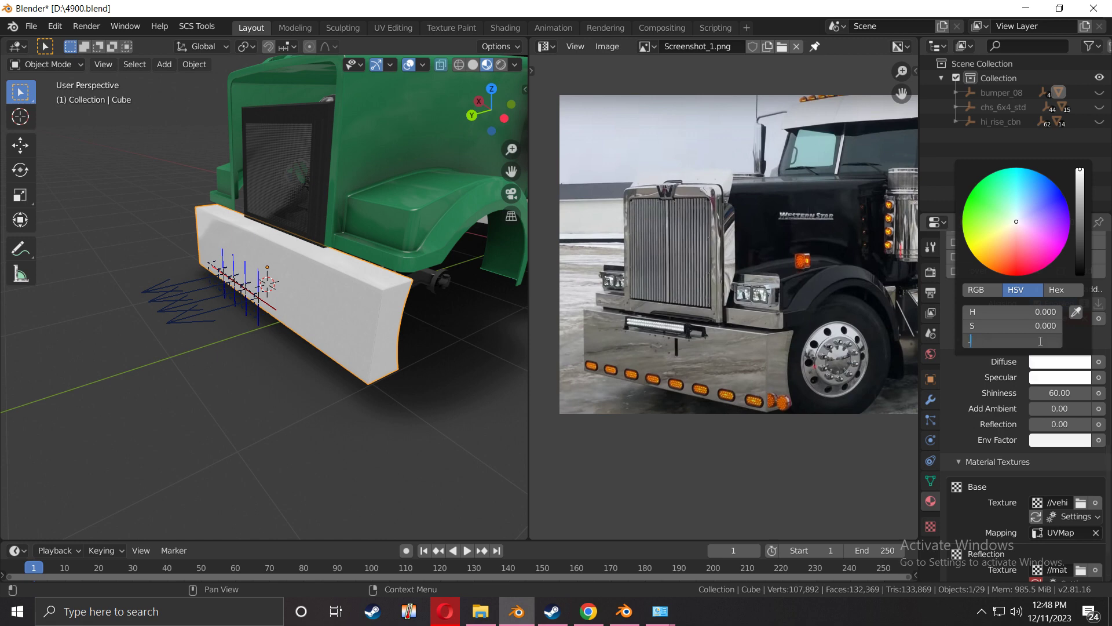
text(.005)
key(Return)
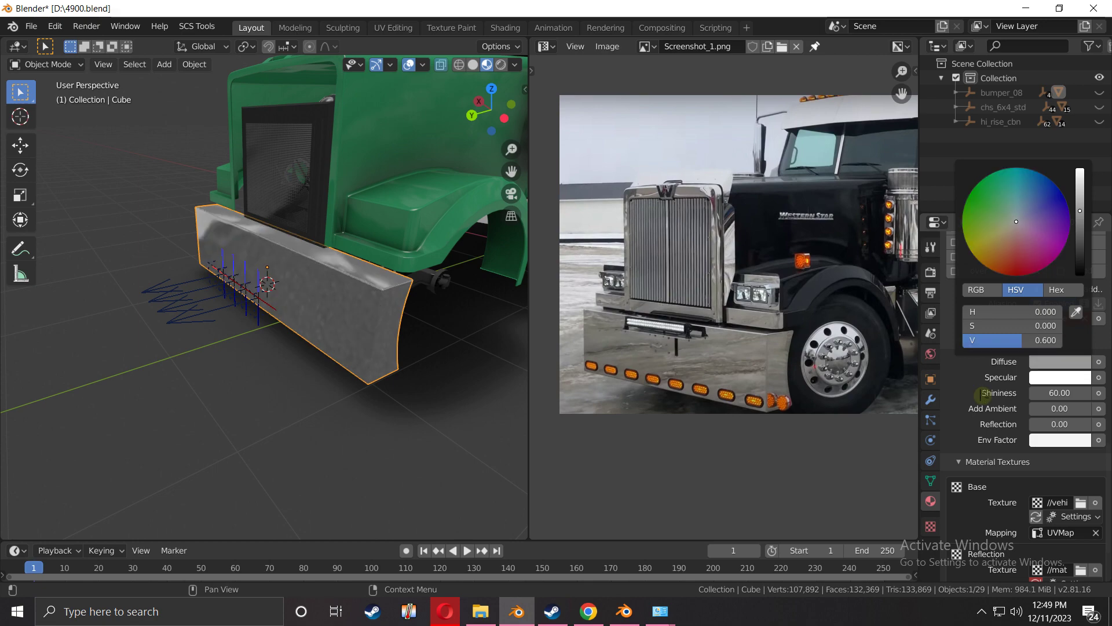
Deselect the bumper and examine its reflections and shading from the front and both sides
middle_drag(249, 406, 320, 366)
click(137, 371)
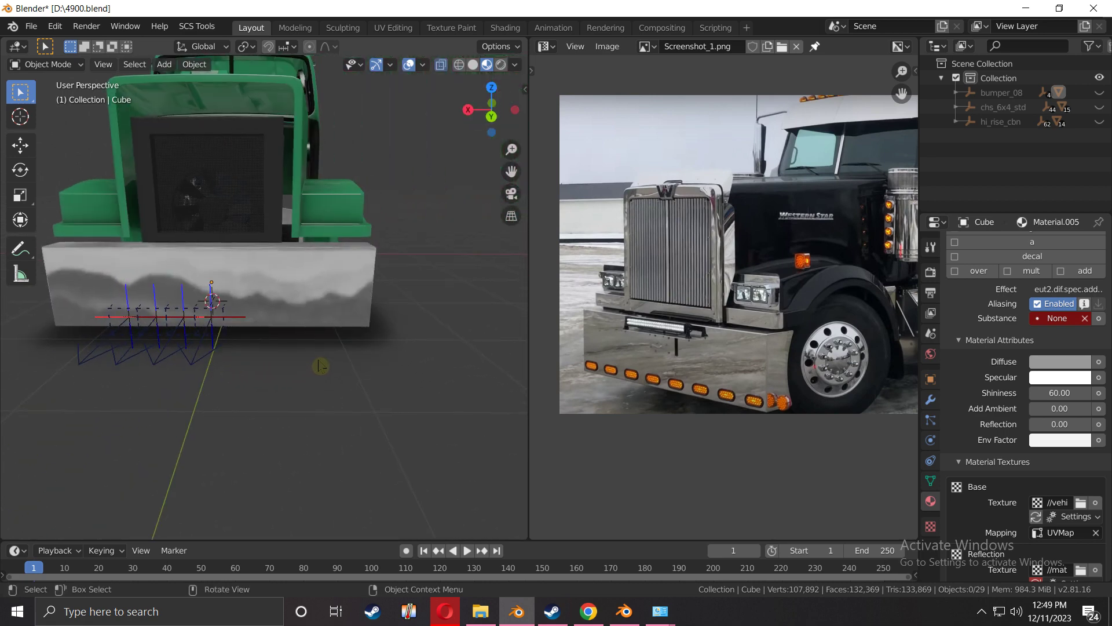
middle_drag(320, 366, 390, 384)
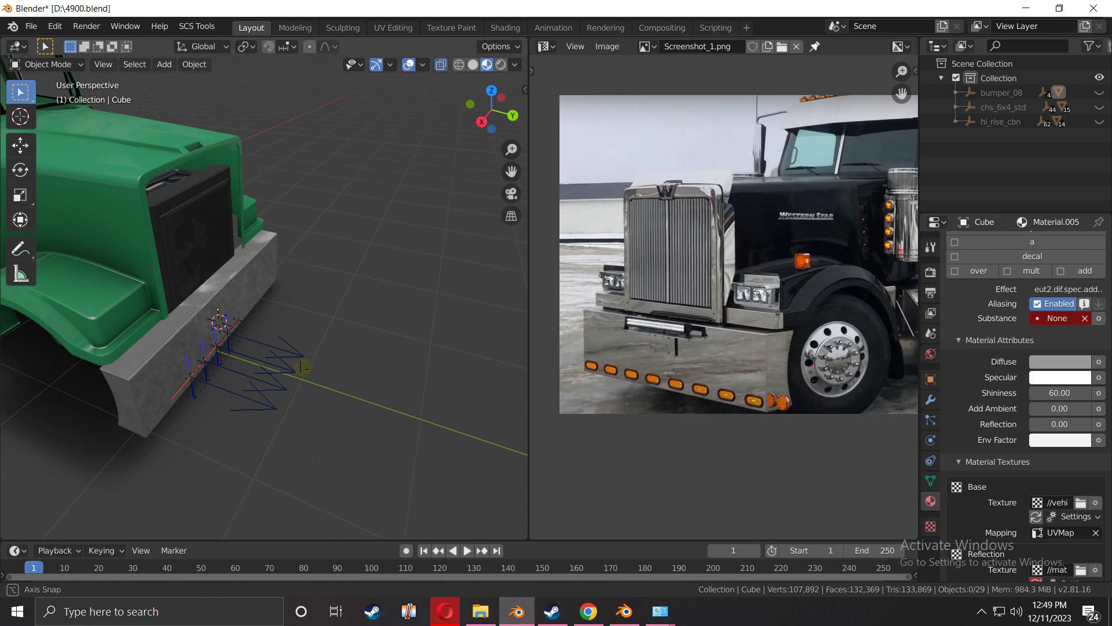
middle_drag(300, 368, 174, 342)
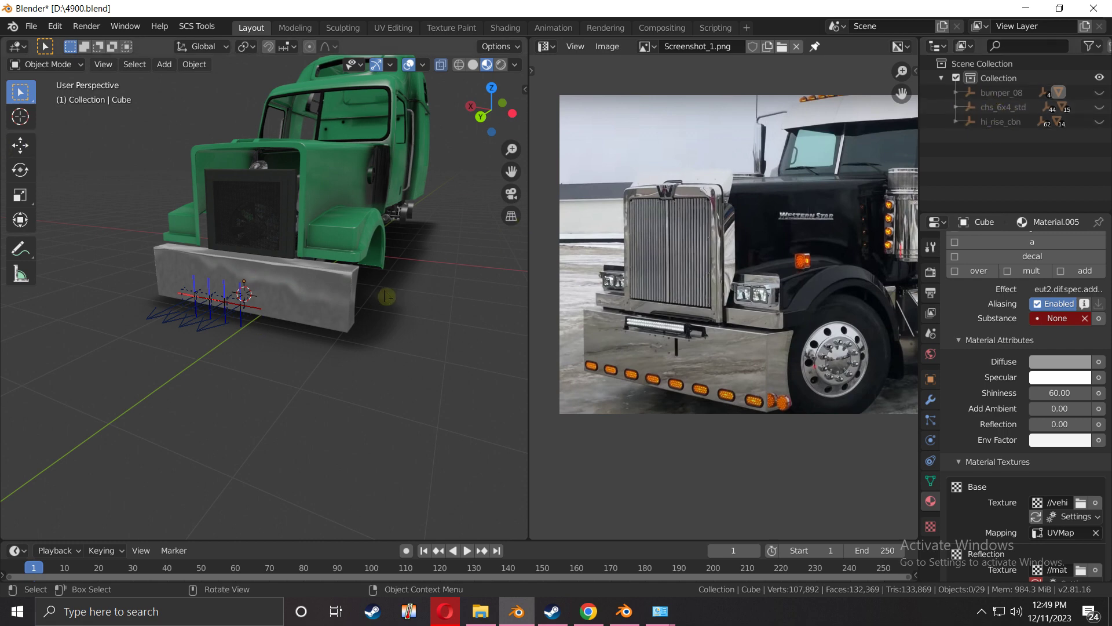
scroll(382, 296, up, 3)
middle_drag(377, 295, 399, 301)
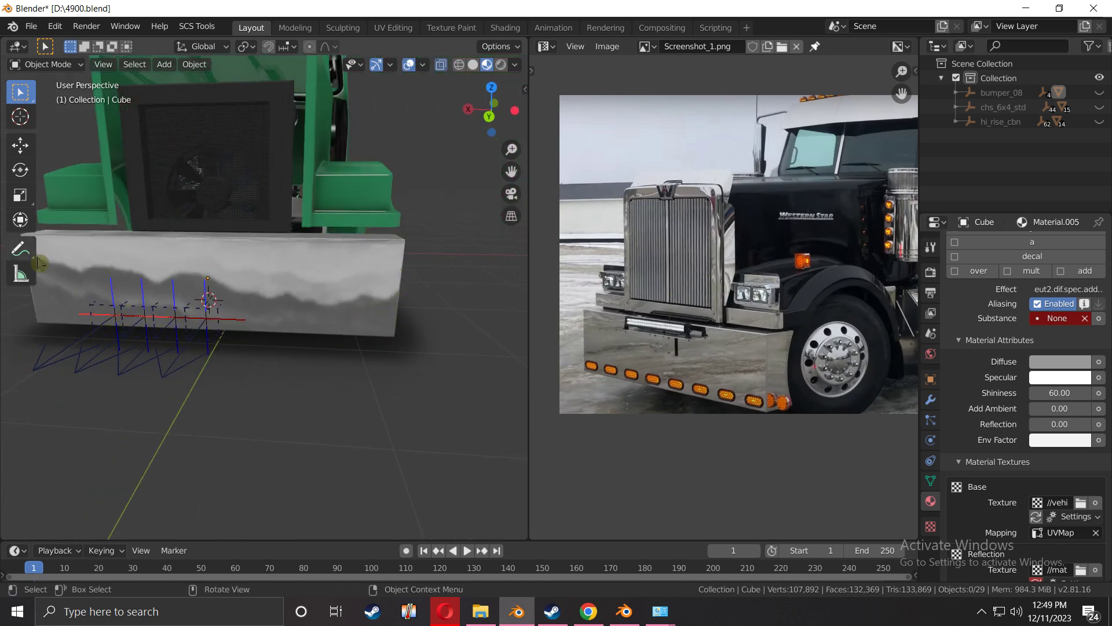
middle_drag(272, 355, 413, 405)
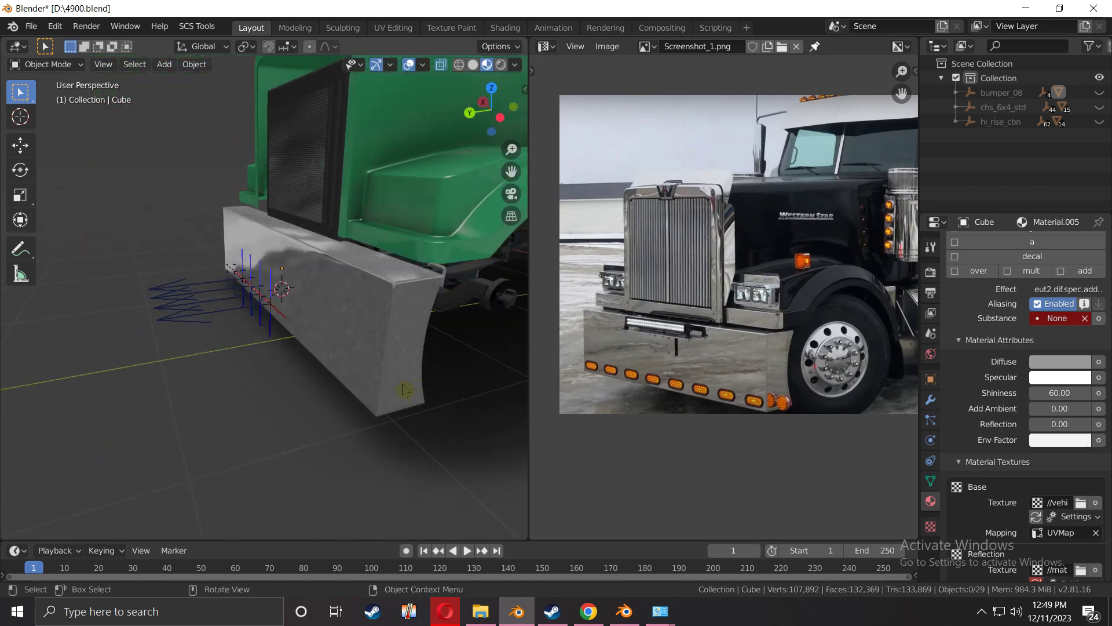
middle_drag(260, 315, 253, 297)
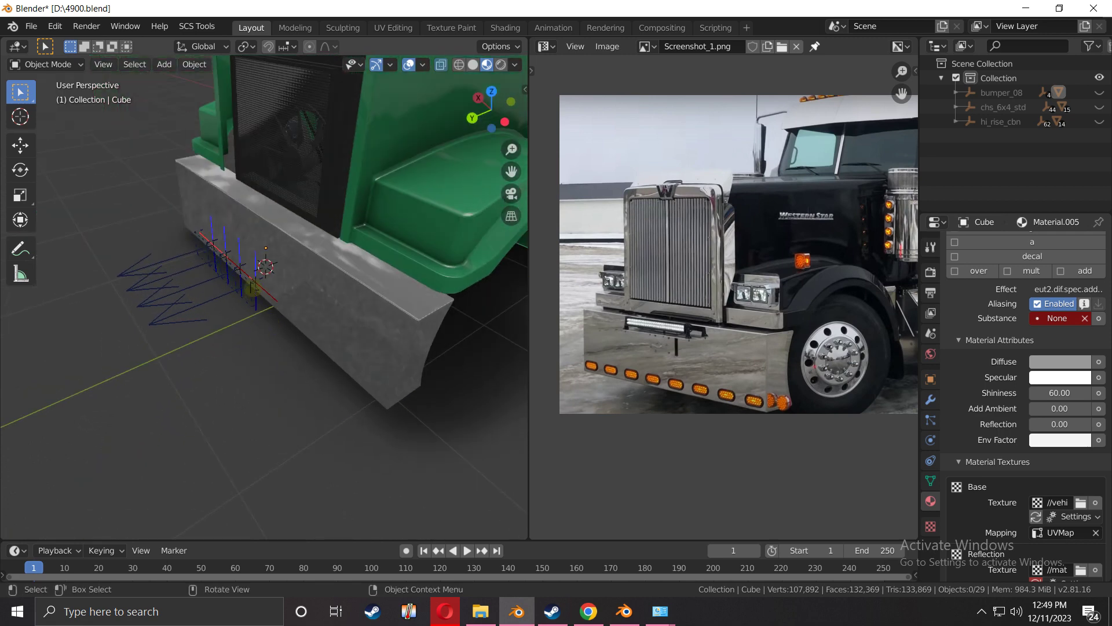
Duplicate the slot_0 locator and place the copy along X just beyond the end of the bumper, working in top view
click(253, 288)
key(KP_7)
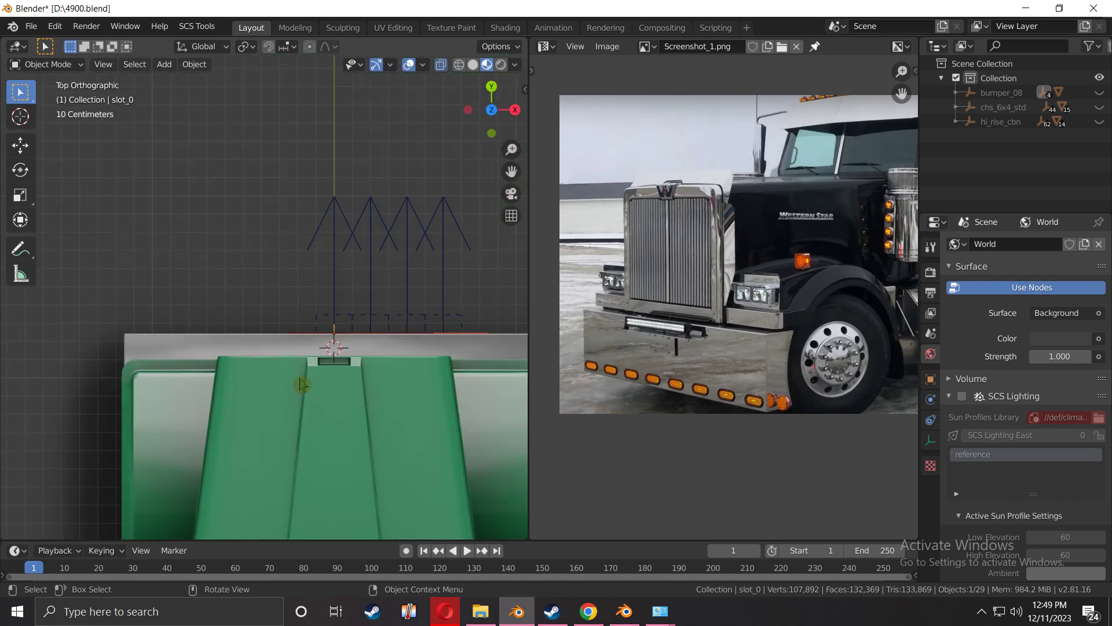
key(shift+d)
key(x)
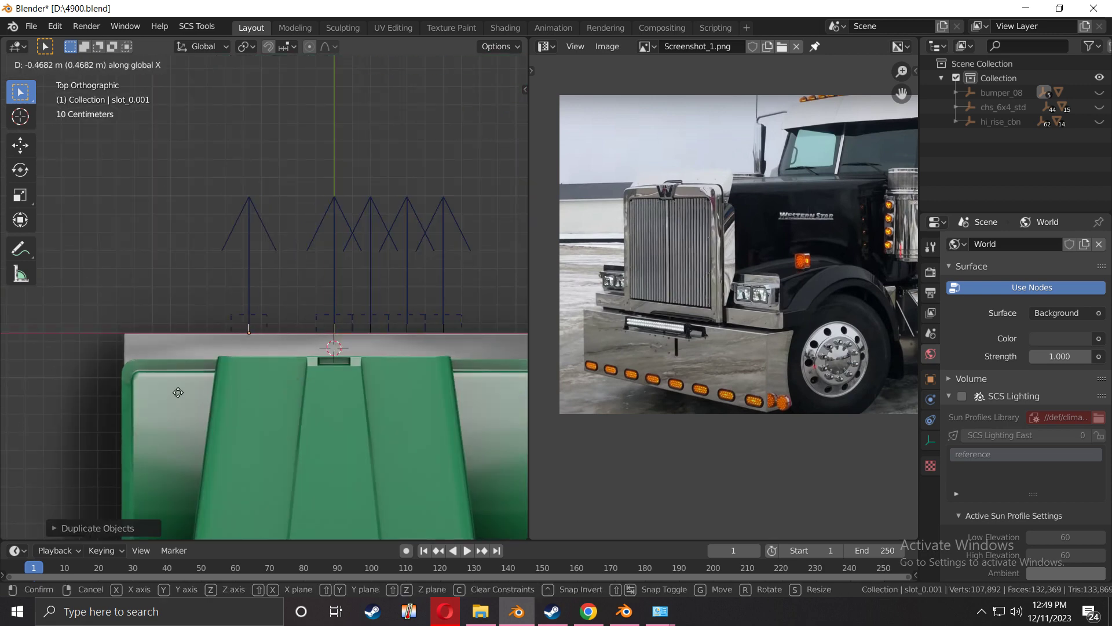
click(66, 417)
Rotate the duplicated locator by -90 degrees so it faces outward and reposition it against the bumper's side
text(r)
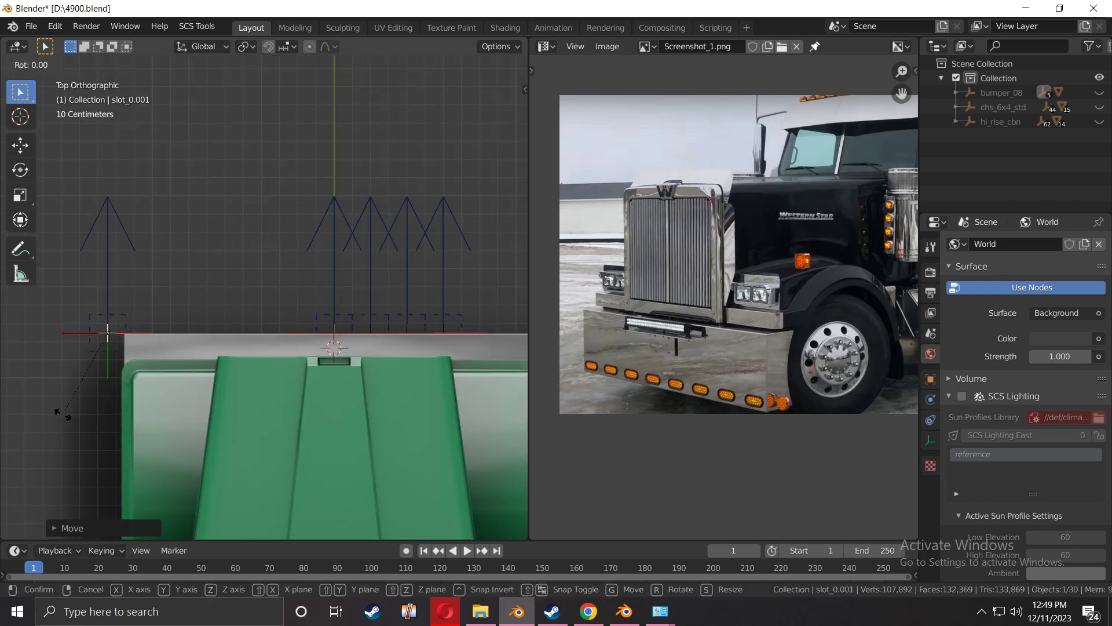
text(9)
key(BackSpace)
key(BackSpace)
text(90)
click(66, 417)
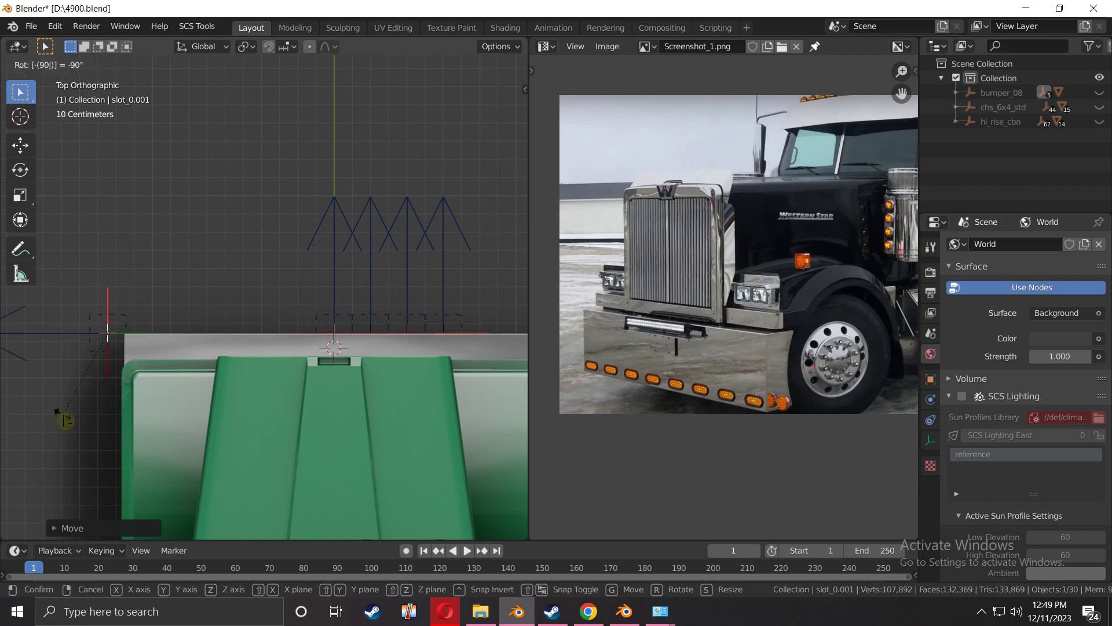
key(g)
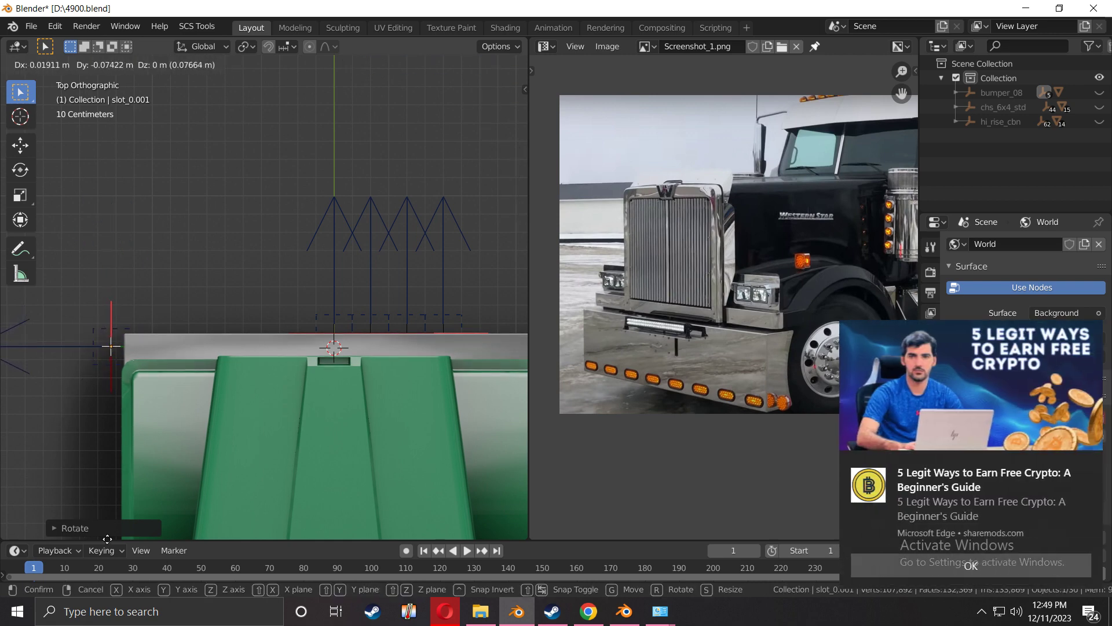
click(212, 164)
Move the slot_0.001 side locator along Y toward the bumper's front edge, working in left orthographic view
key(ctrl+KP_3)
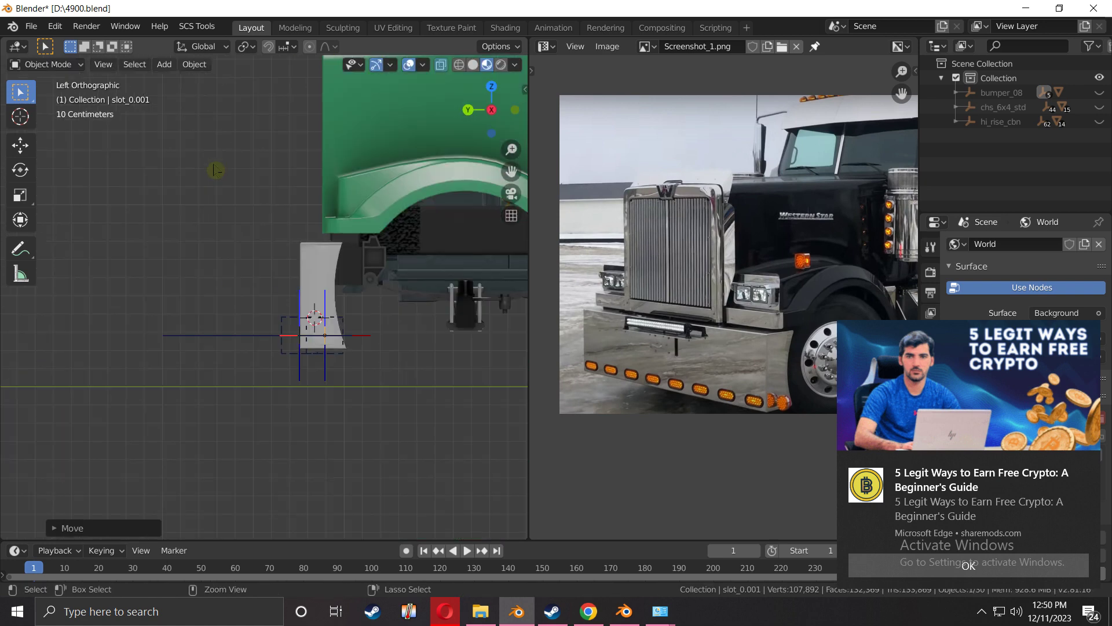
scroll(285, 532, up, 2)
shift+middle_drag(377, 475, 291, 360)
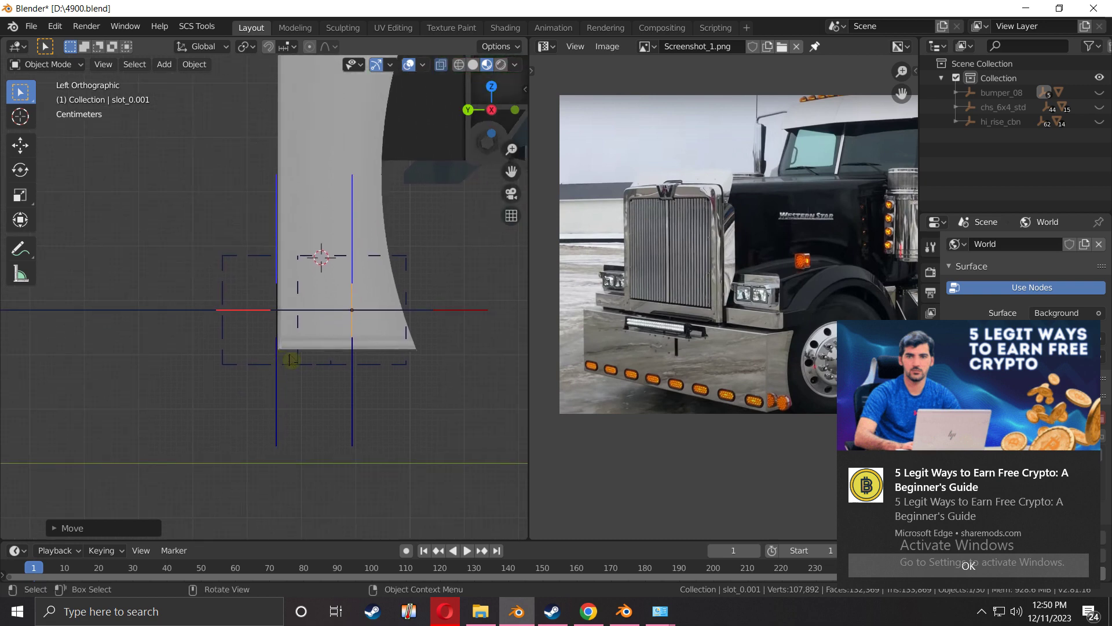
key(g)
key(y)
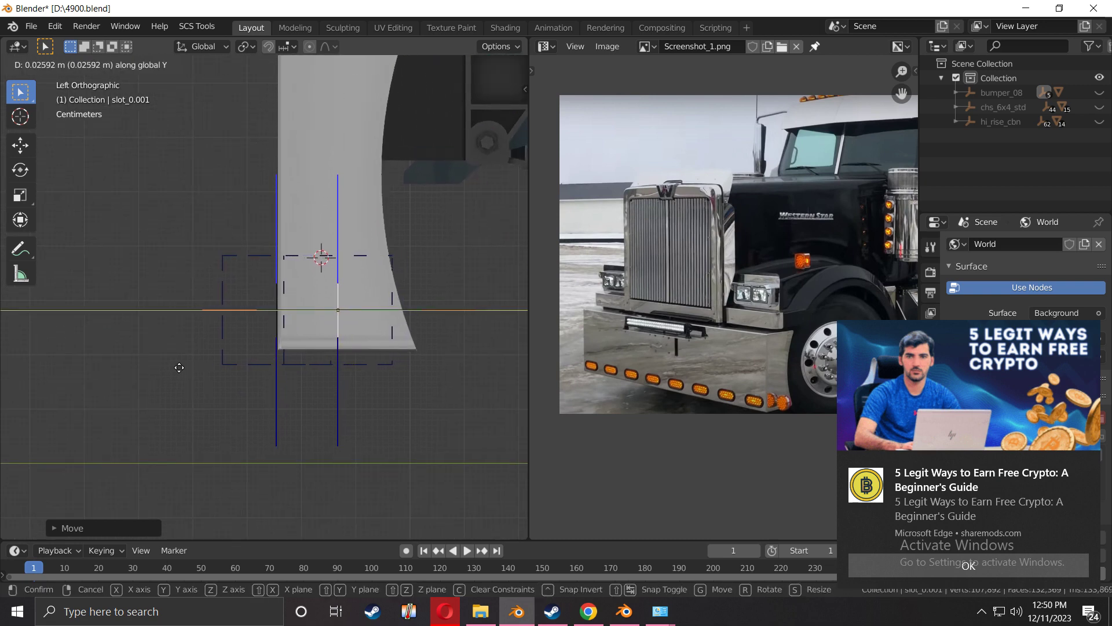
click(155, 361)
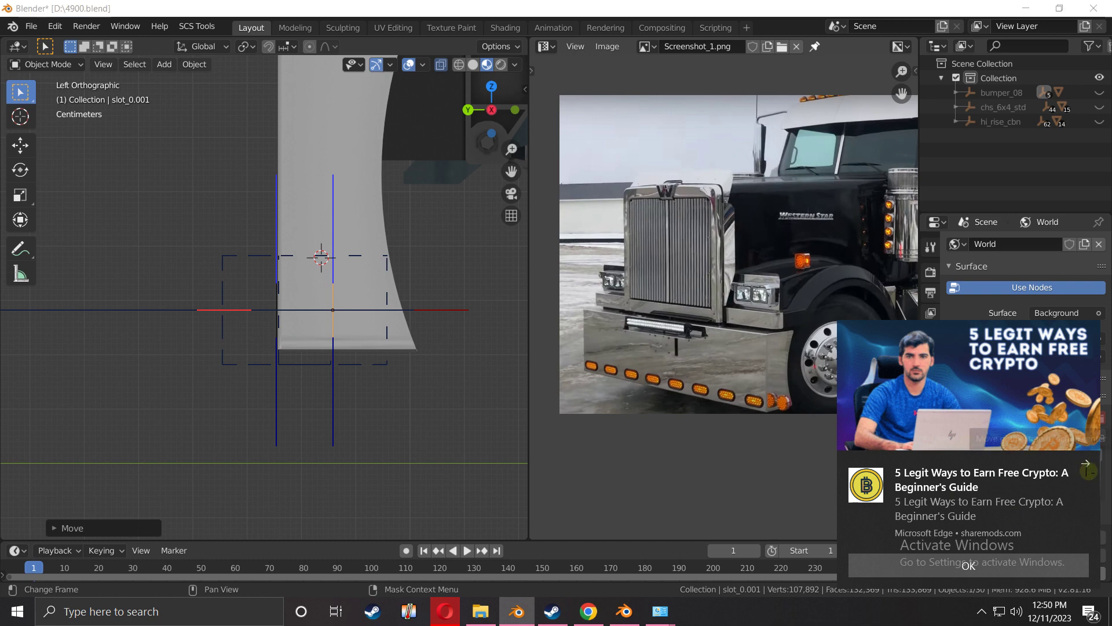
Dismiss the pop-up advertising notifications and compare the side locator's placement with the corner marker lights in the reference photo
click(1087, 465)
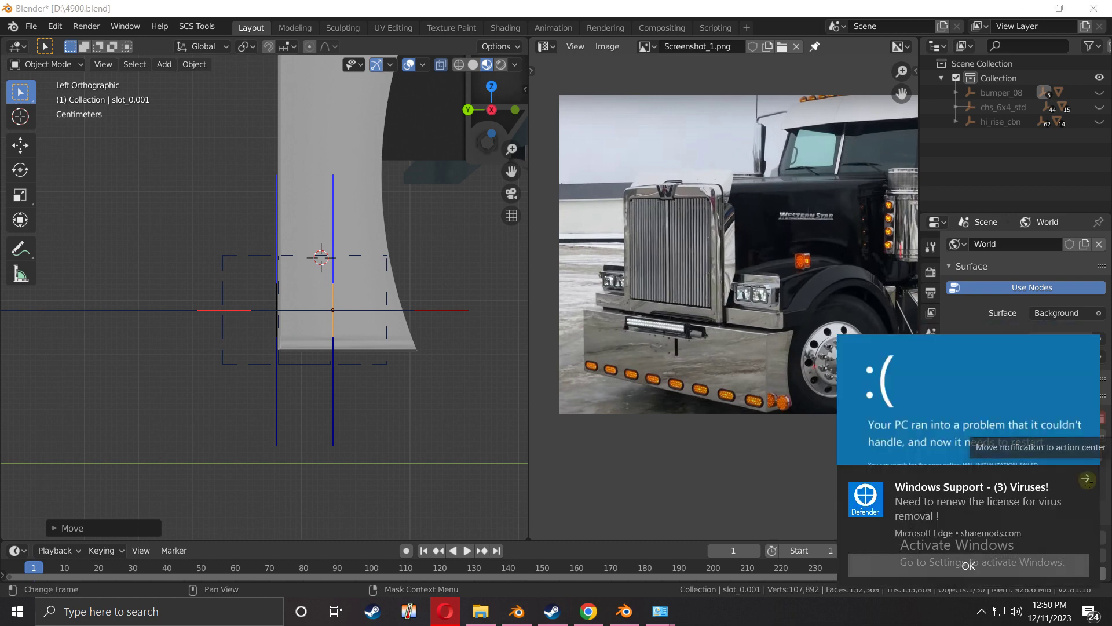
click(1087, 479)
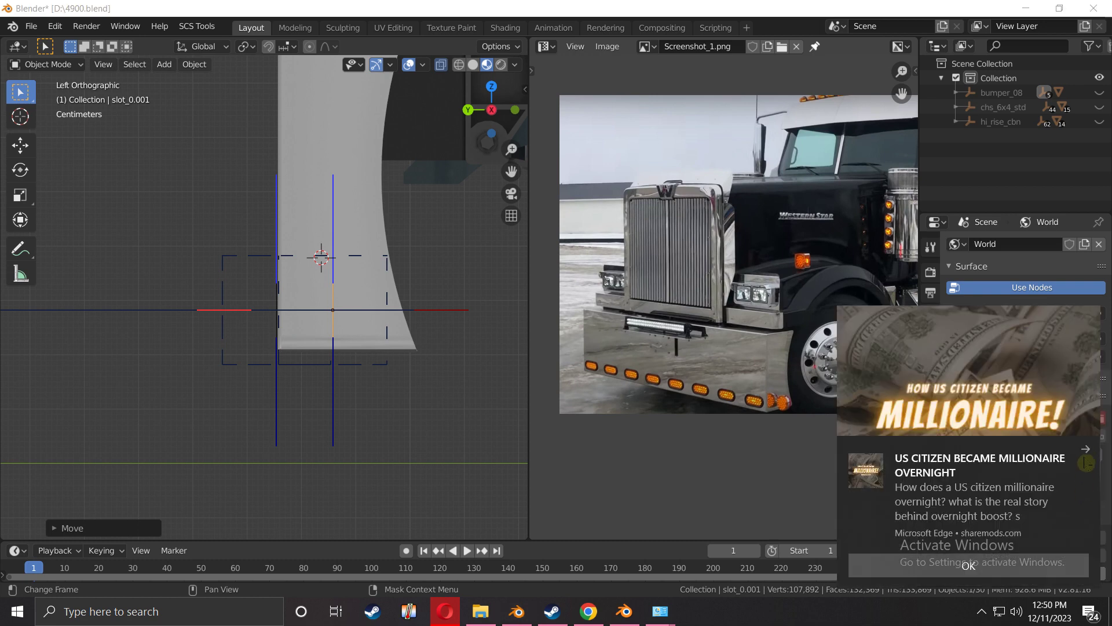
click(1087, 451)
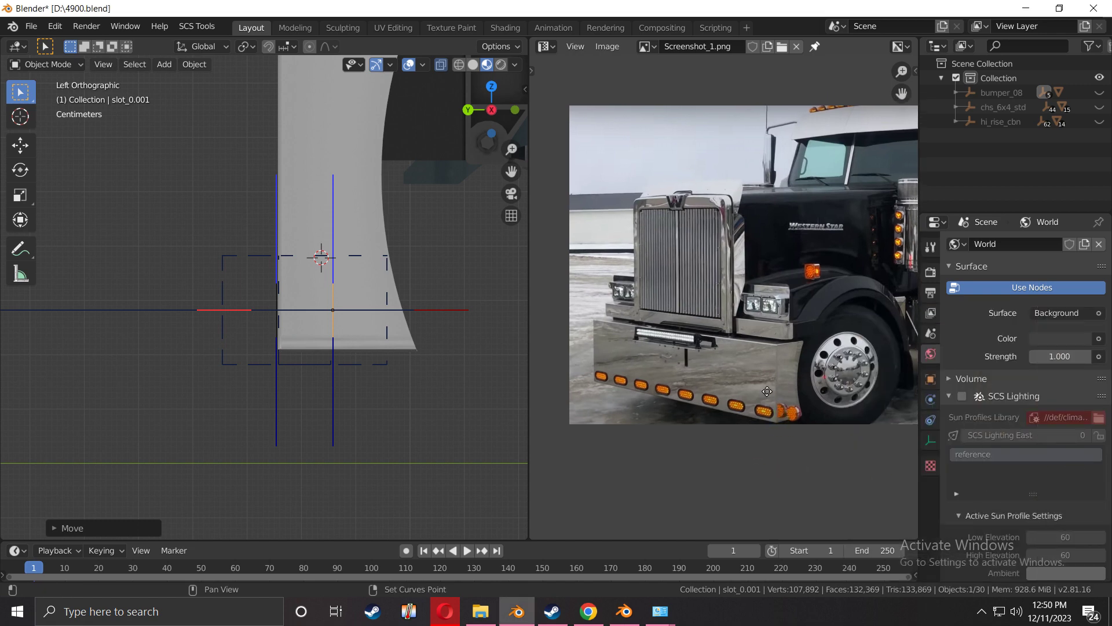
middle_drag(769, 394, 714, 347)
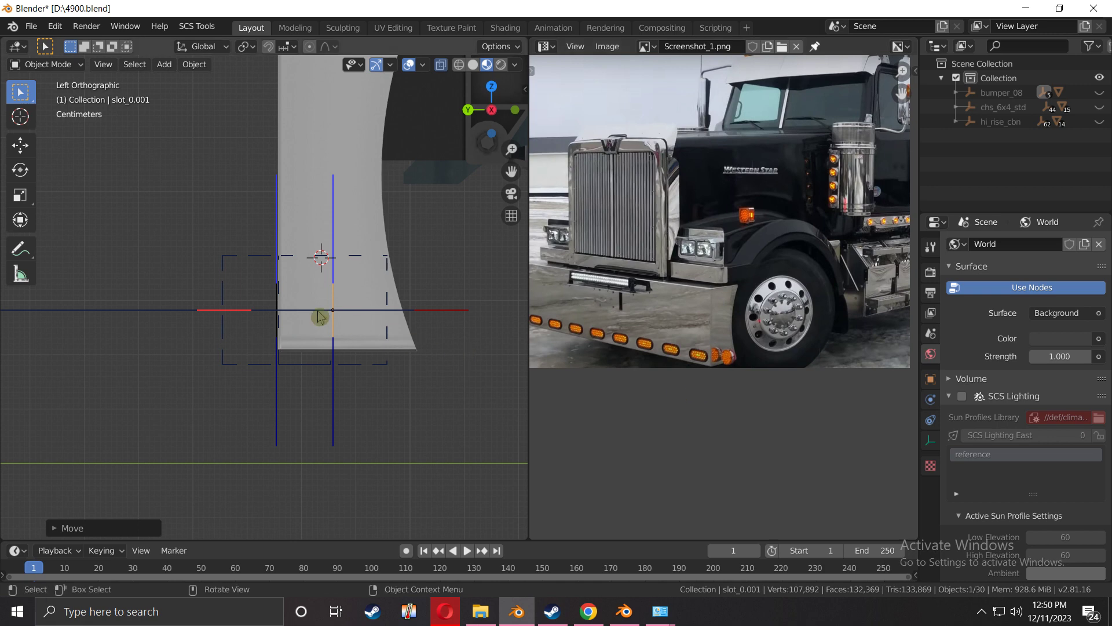
mouse_move(318, 315)
middle_down()
mouse_move(384, 381)
mouse_move(326, 294)
middle_up()
scroll(383, 380, down, 5)
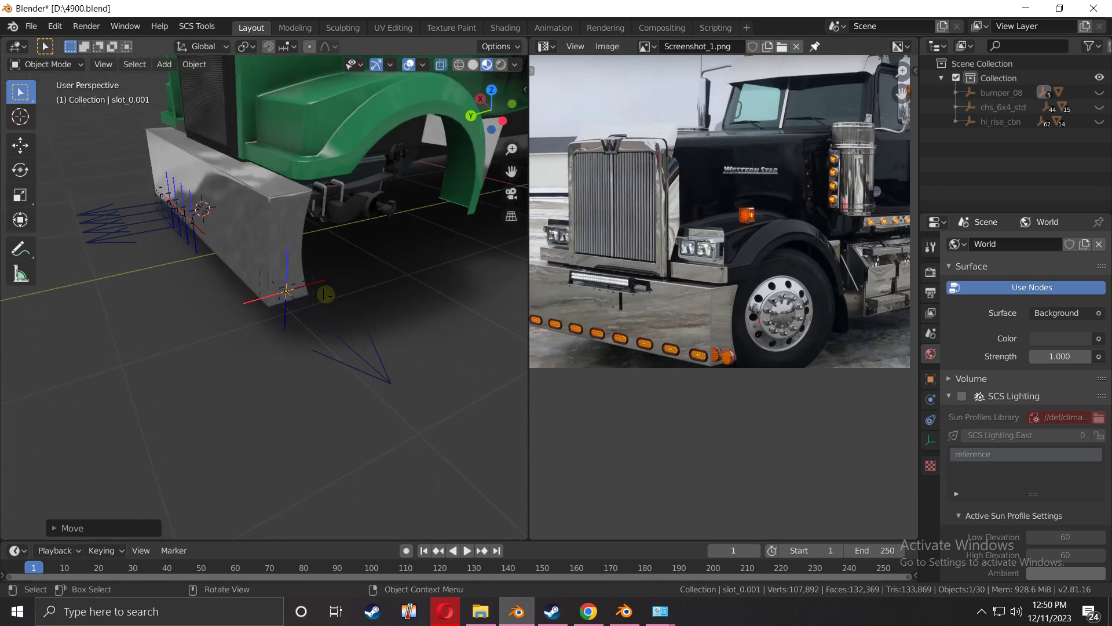